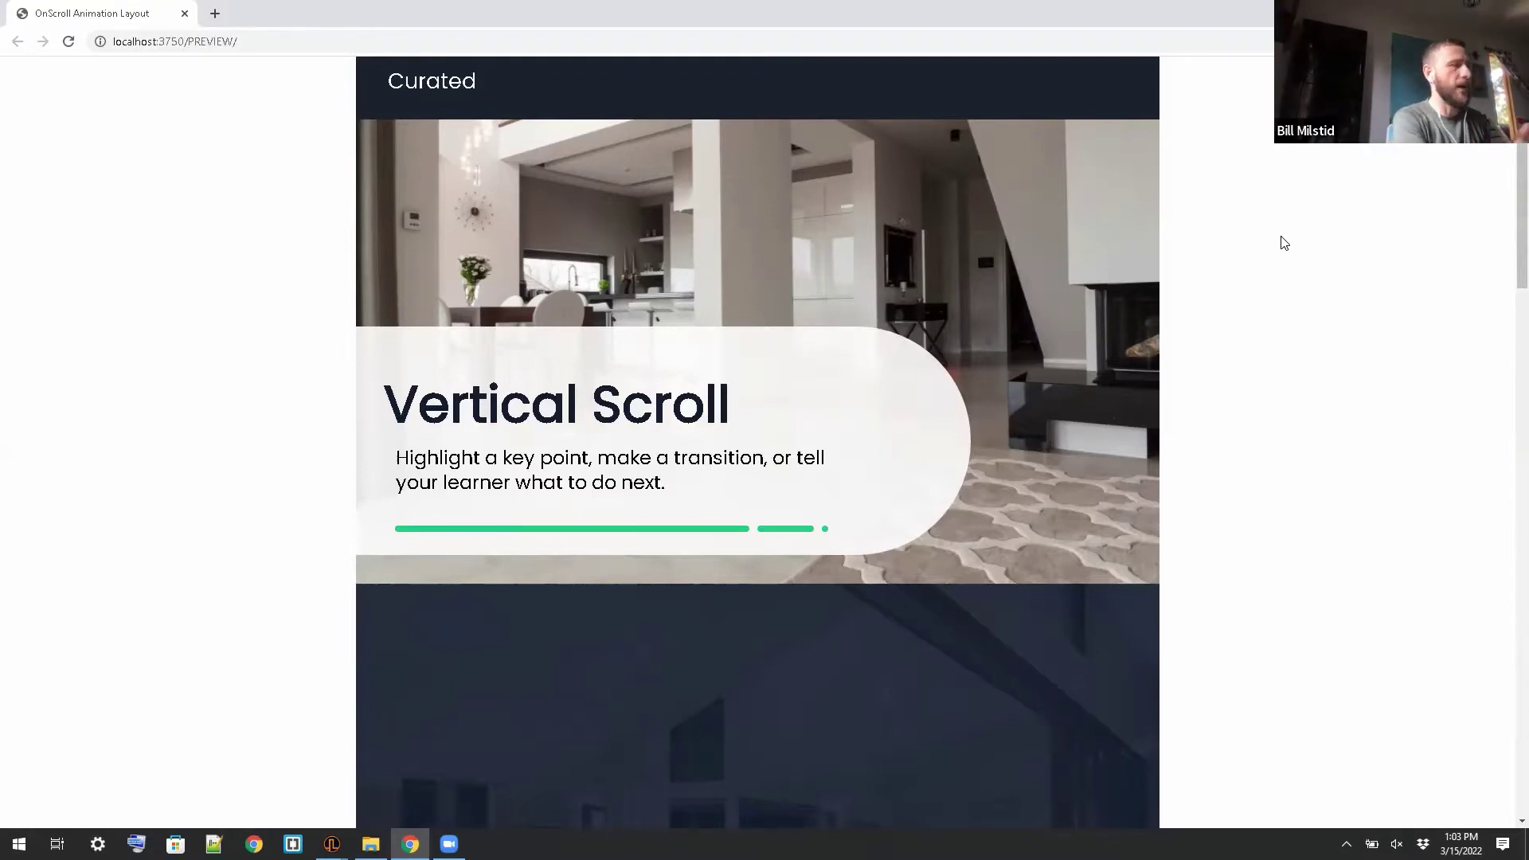
Step: Examine the OnScroll Animation Layout page from the Vertical Scroll banner through the 50/50, grid and quote sections to the three-column topics
scroll(1506, 151, "down", 3)
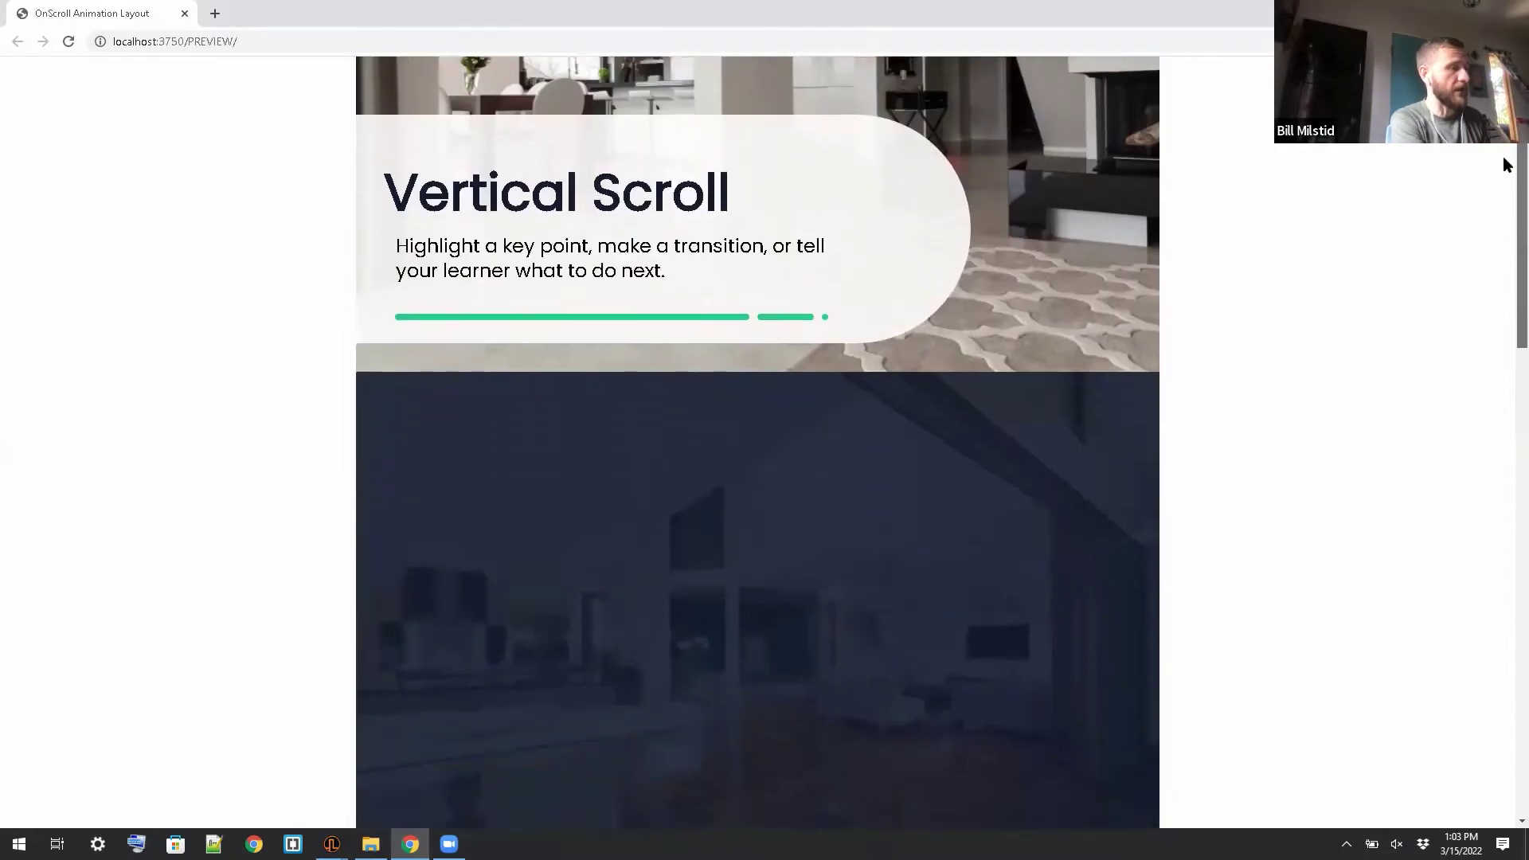
scroll(1505, 168, "down", 2)
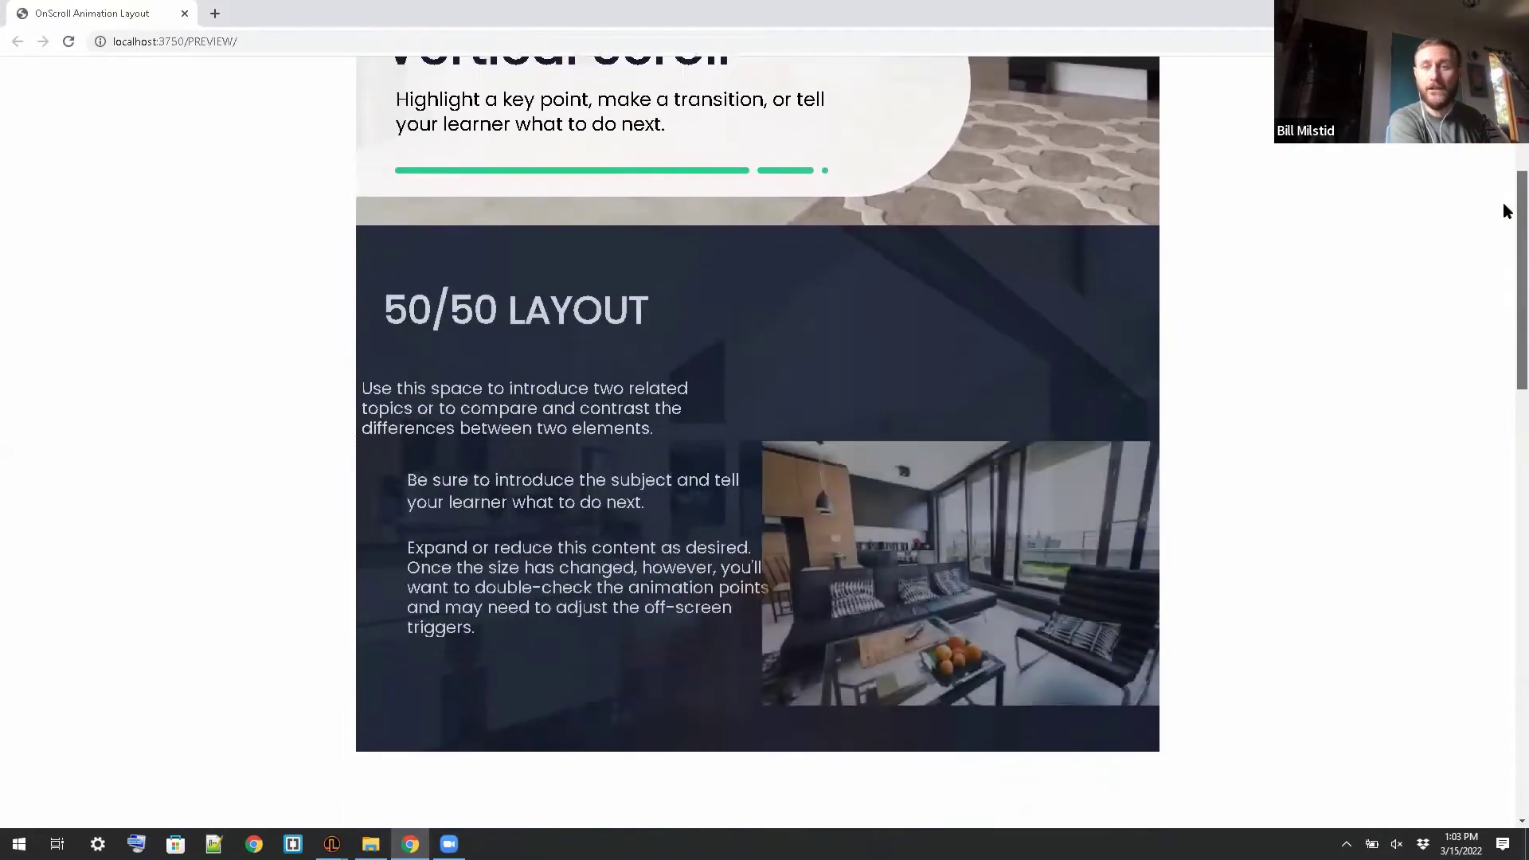
scroll(1506, 211, "down", 1)
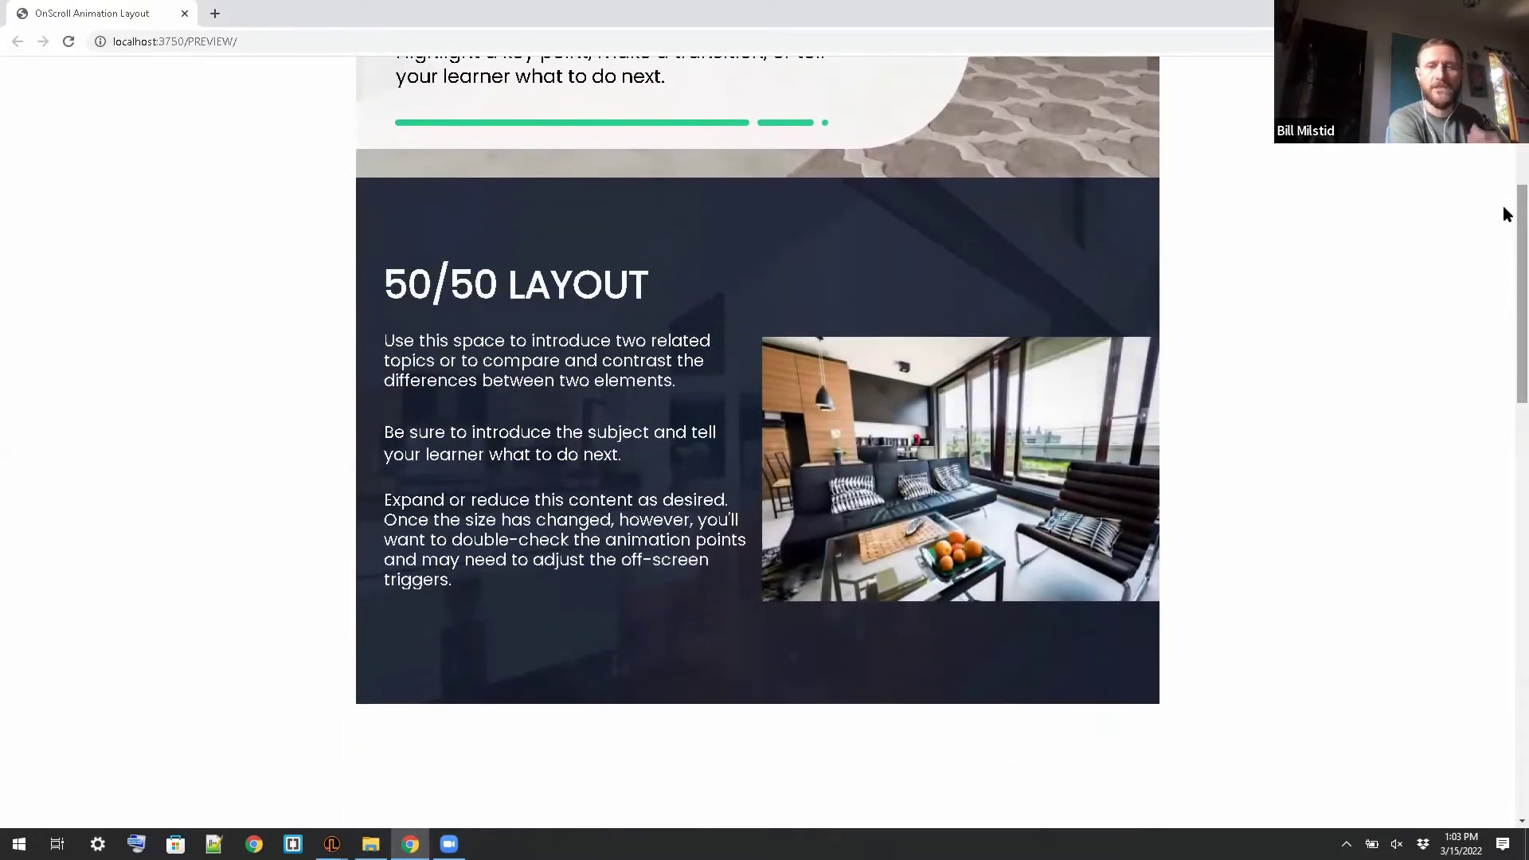
scroll(1506, 223, "down", 1)
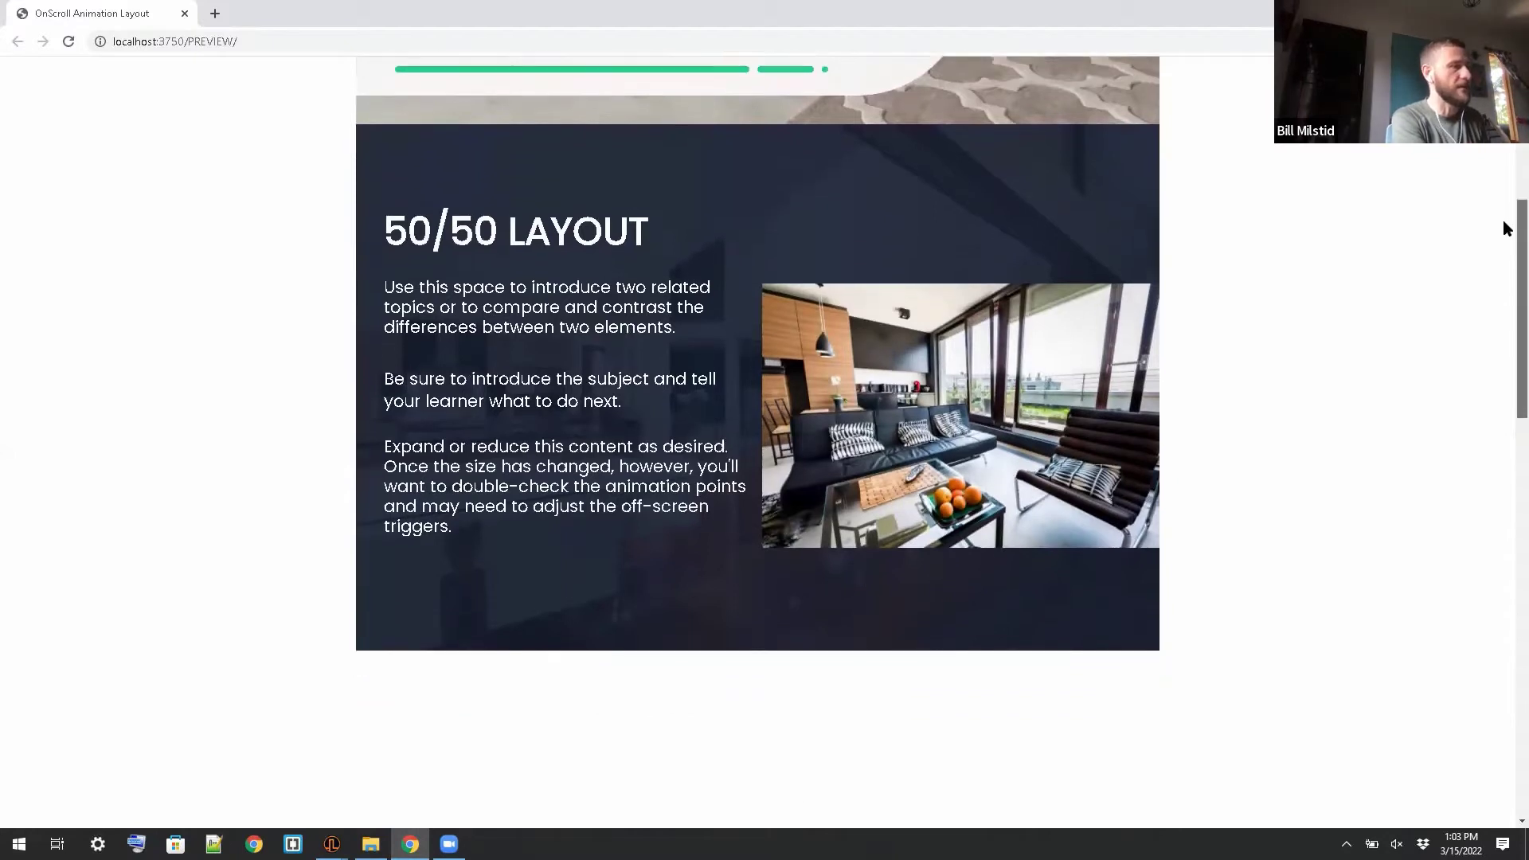
scroll(1507, 231, "down", 3)
scroll(1507, 279, "down", 3)
scroll(1507, 327, "down", 2)
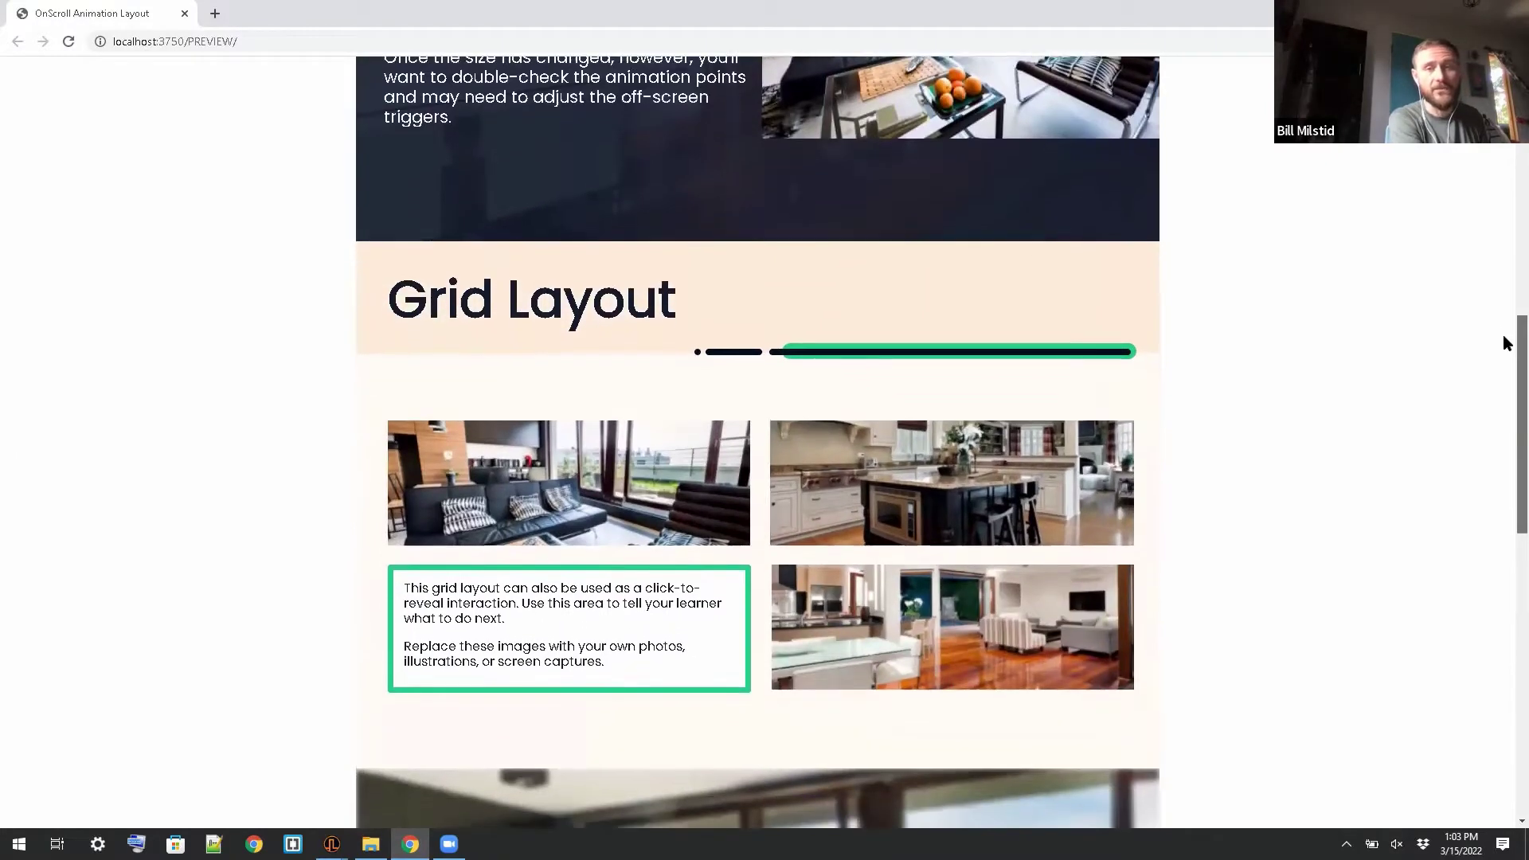
scroll(1506, 344, "down", 1)
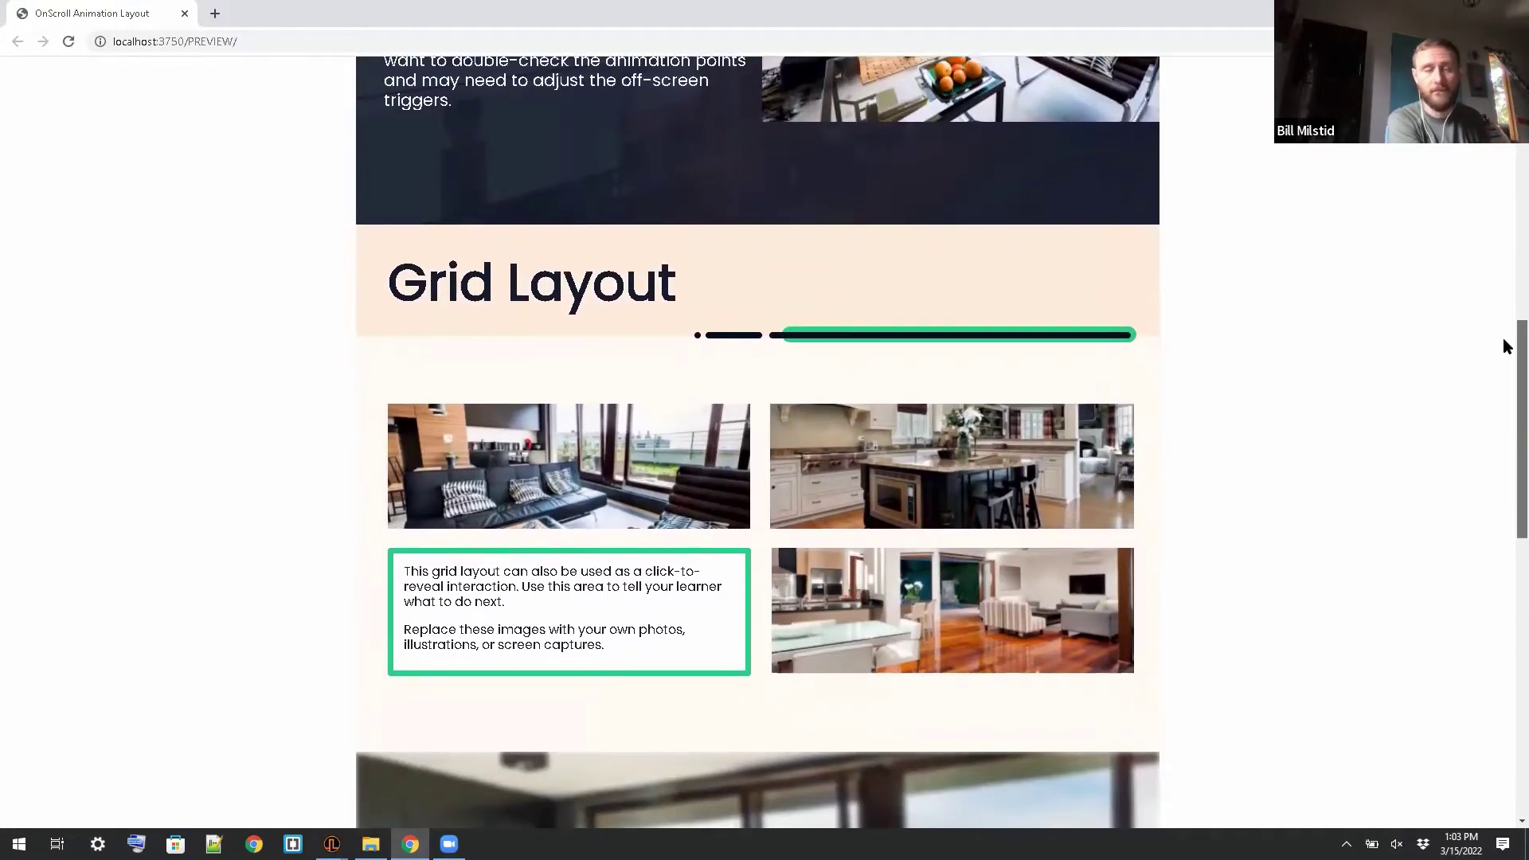
scroll(1506, 350, "down", 1)
scroll(1506, 352, "down", 2)
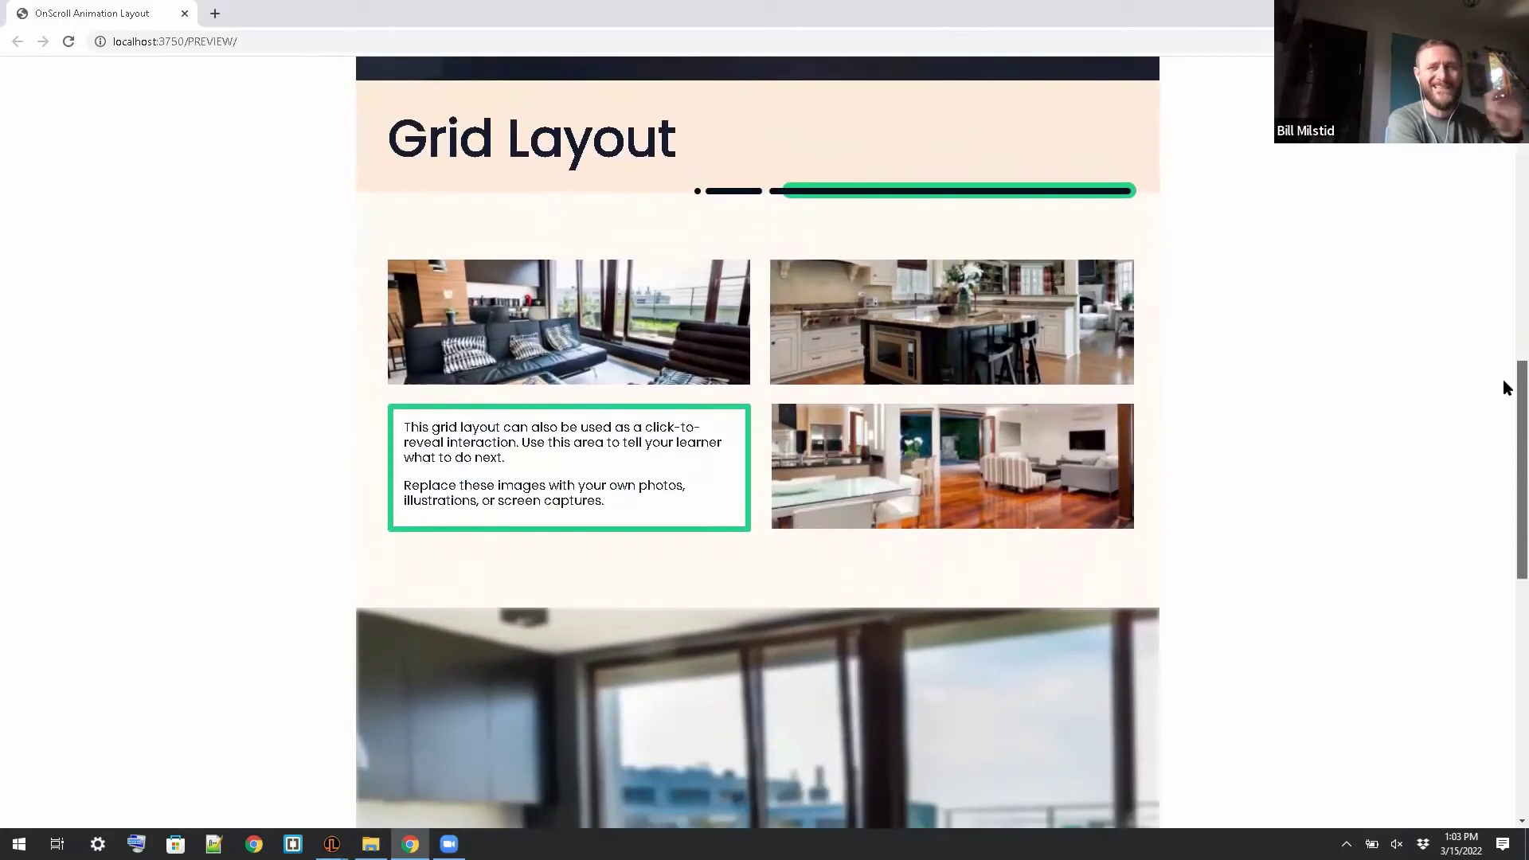
scroll(1507, 387, "down", 1)
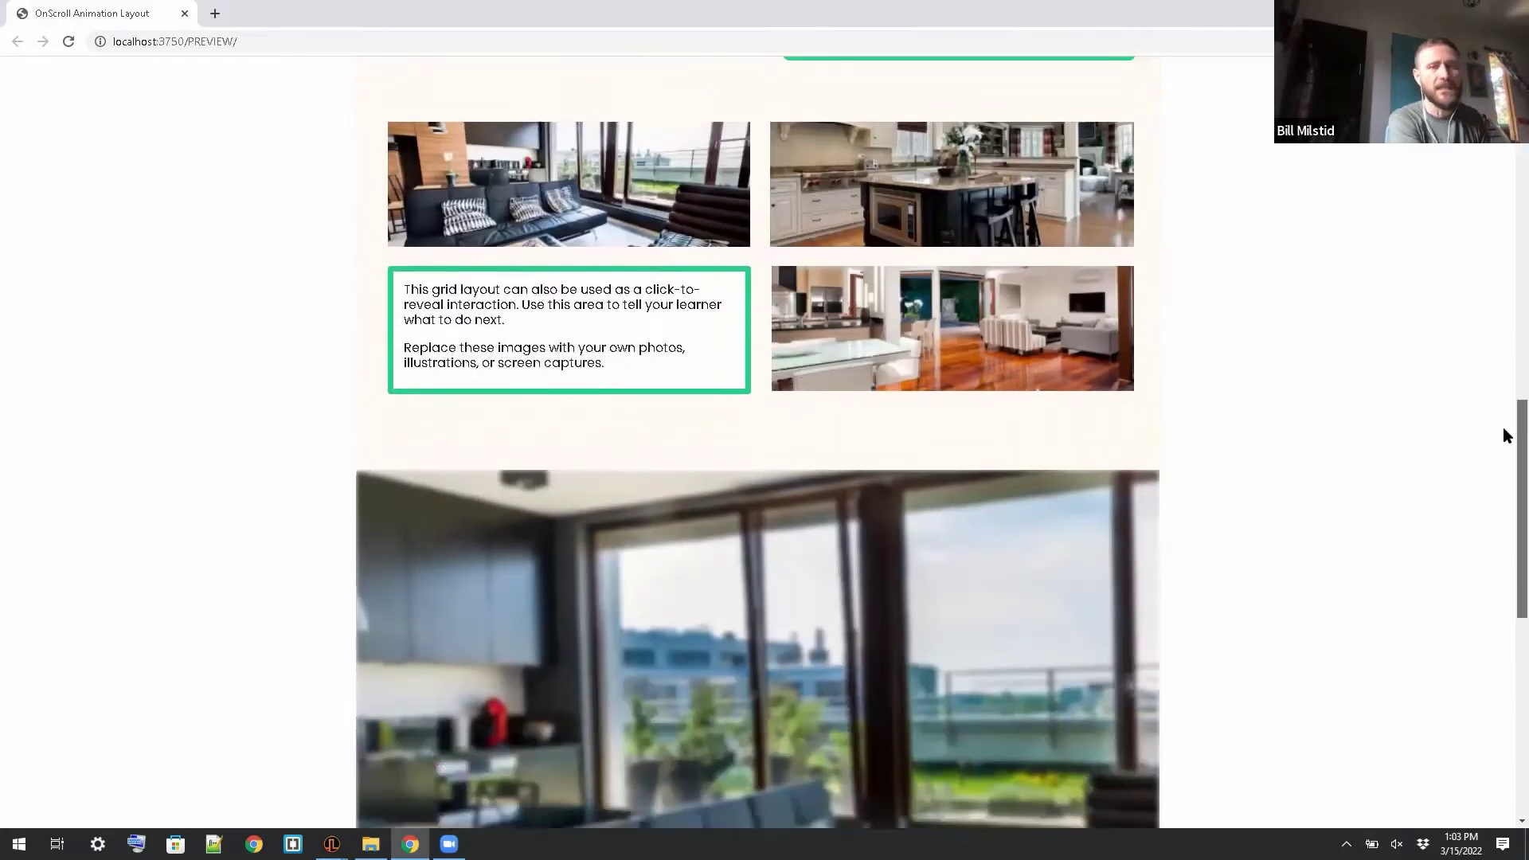
scroll(1506, 430, "down", 2)
scroll(1506, 475, "down", 2)
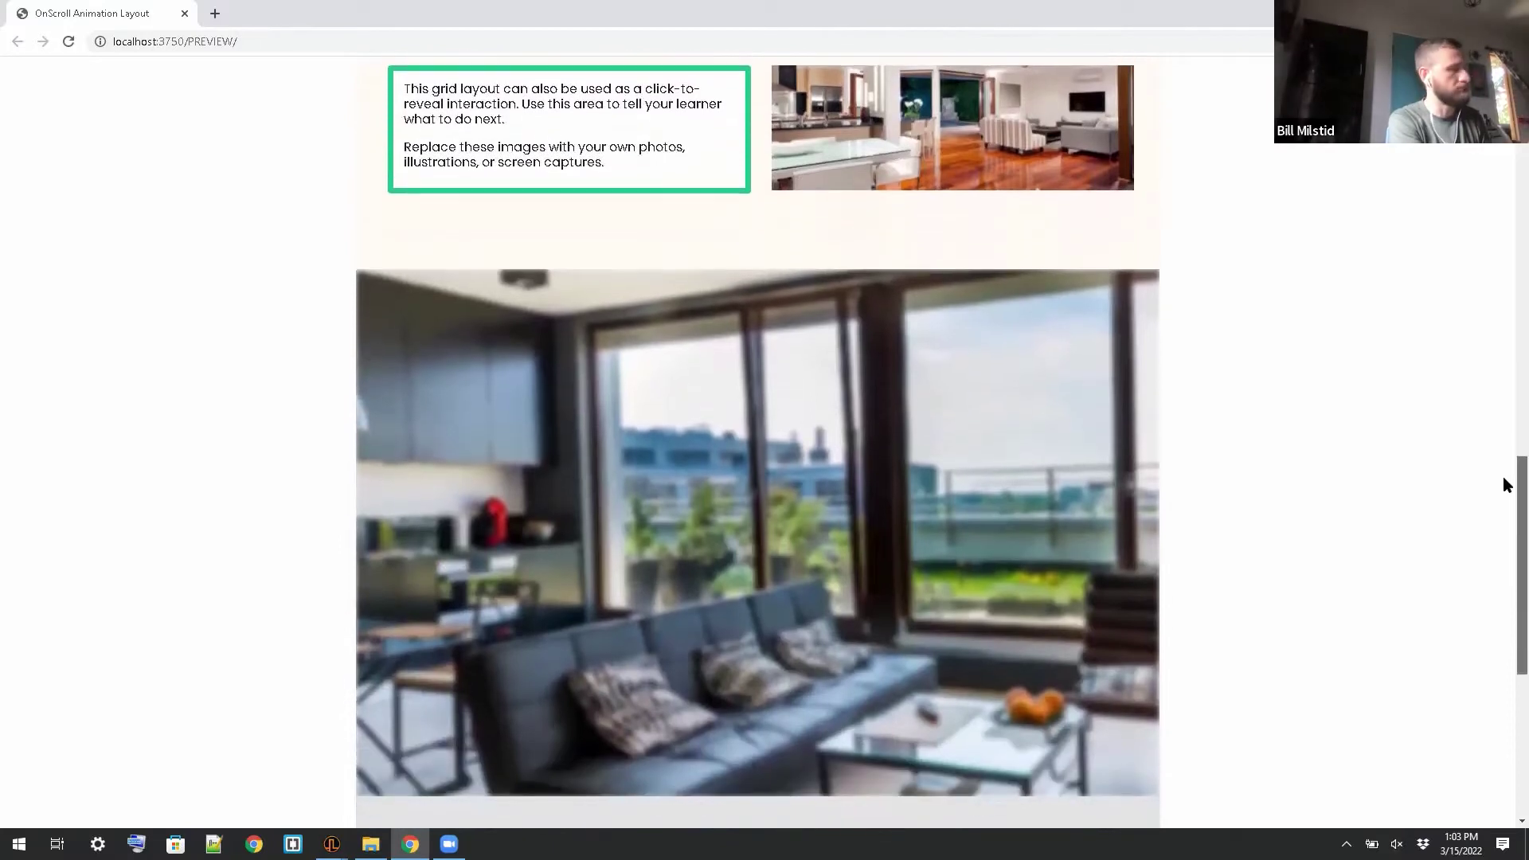
scroll(1507, 526, "down", 2)
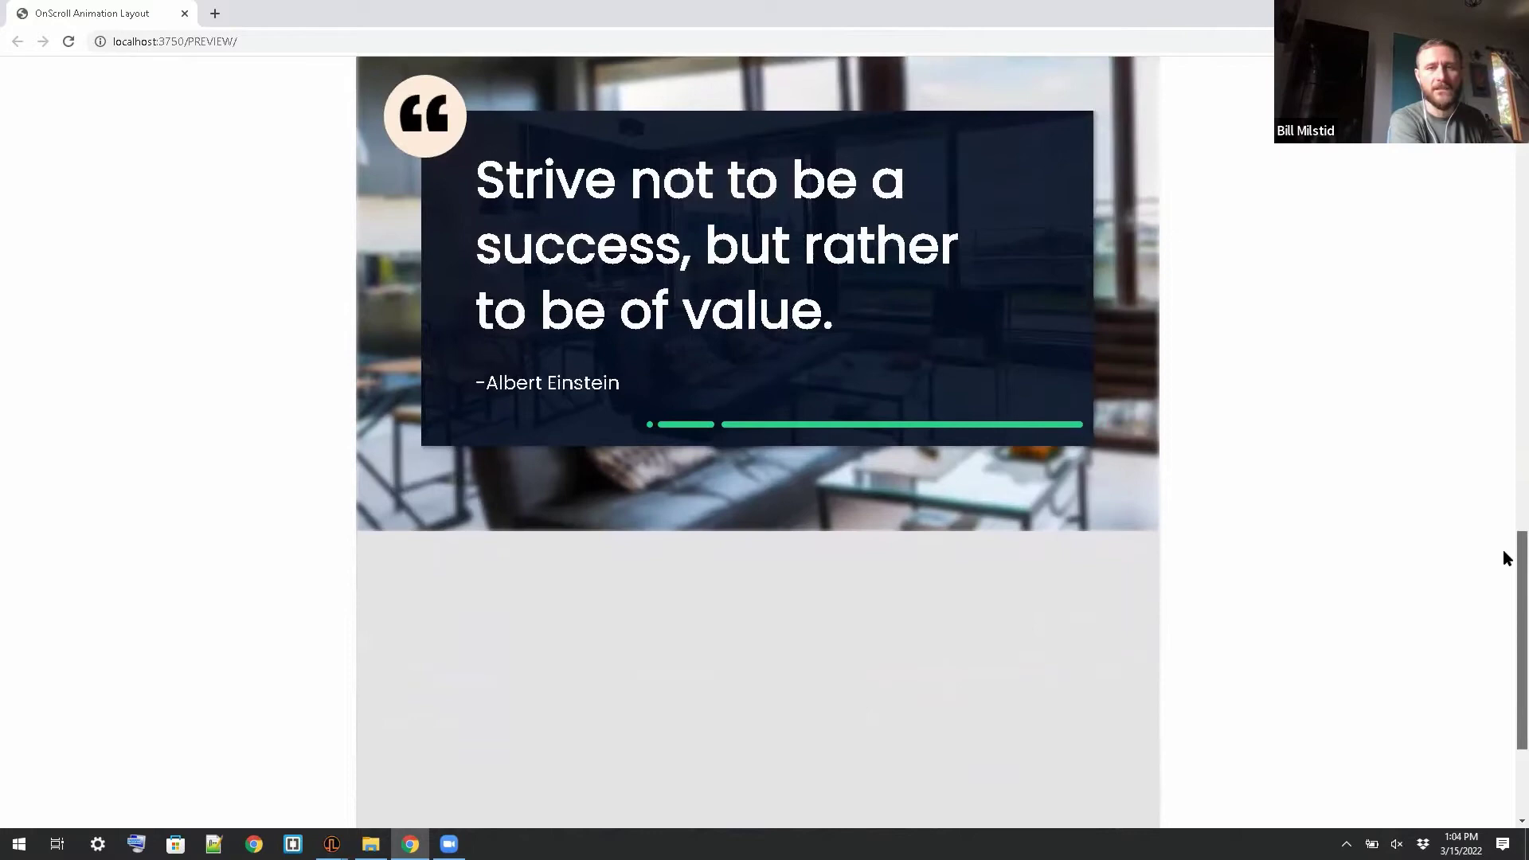
scroll(1507, 561, "down", 2)
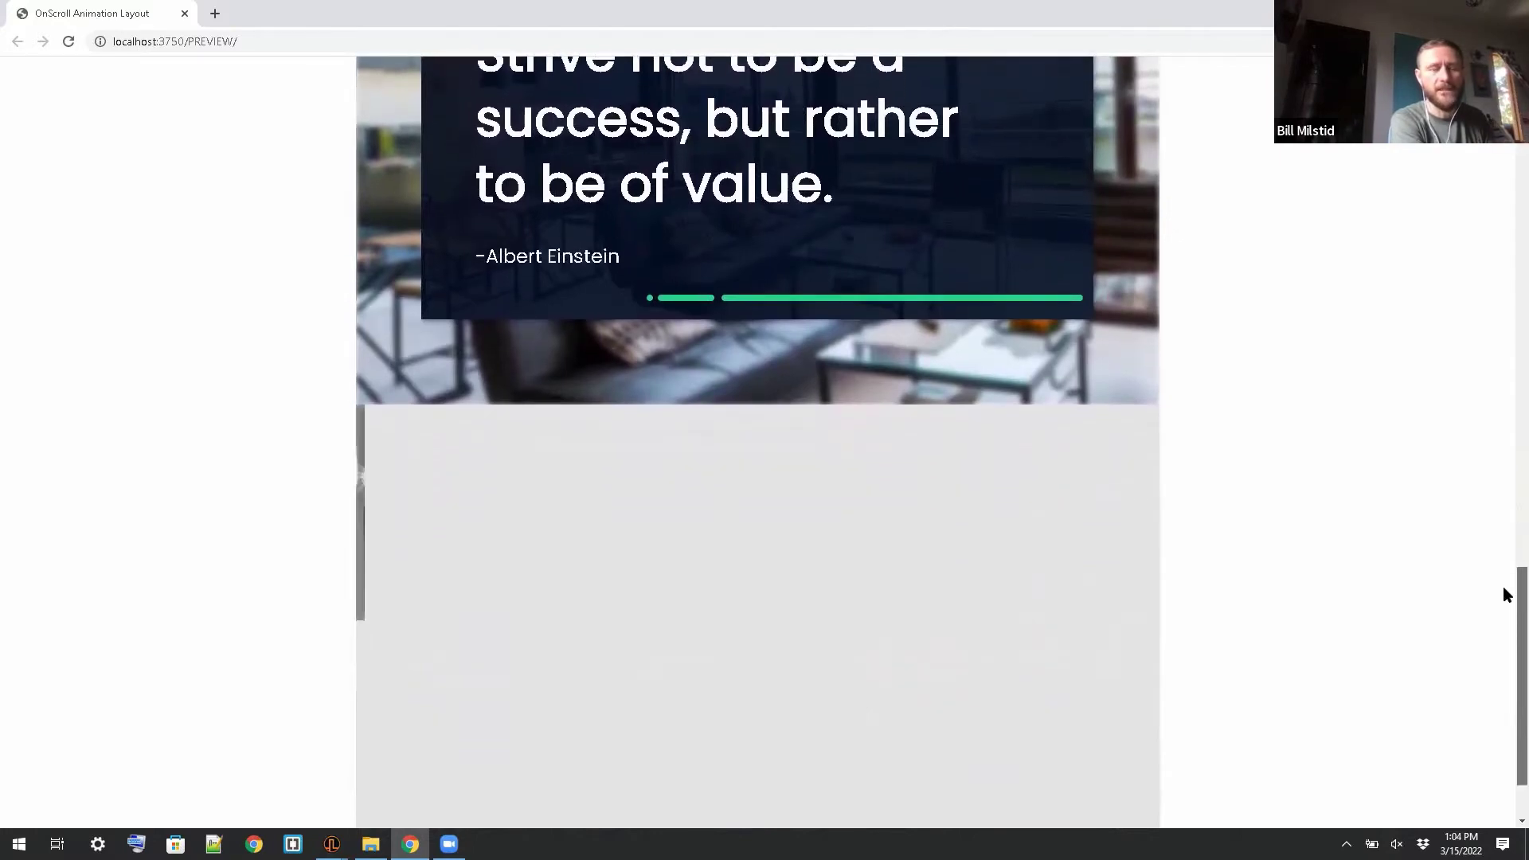
scroll(1506, 618, "down", 1)
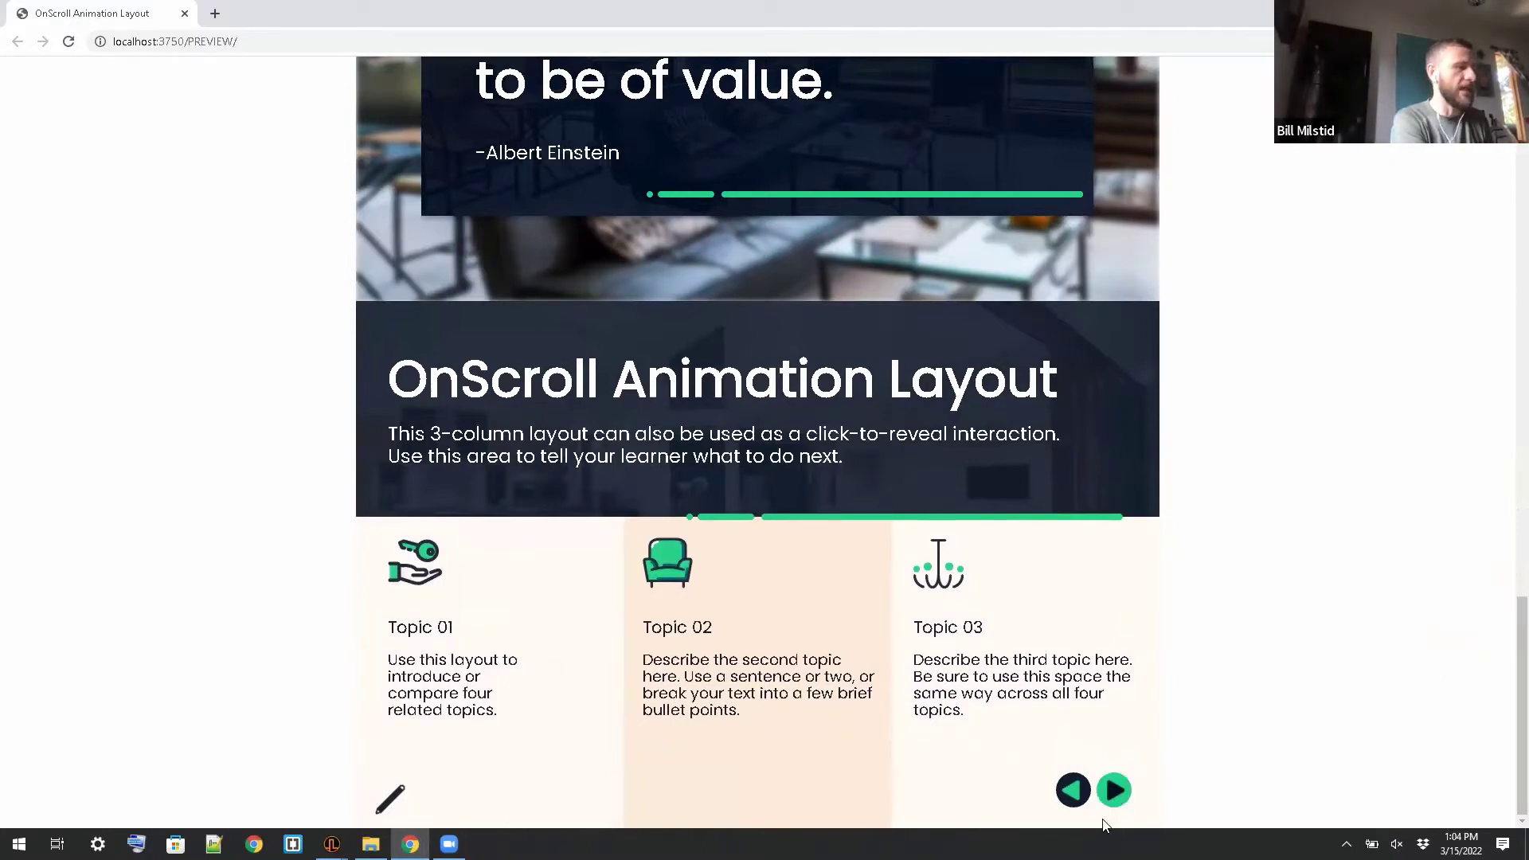
Step: Advance to the Vertical Flipcard page and flip the card between side 1 and side 2, checking the scrollable text on side 2
left_click(1114, 790)
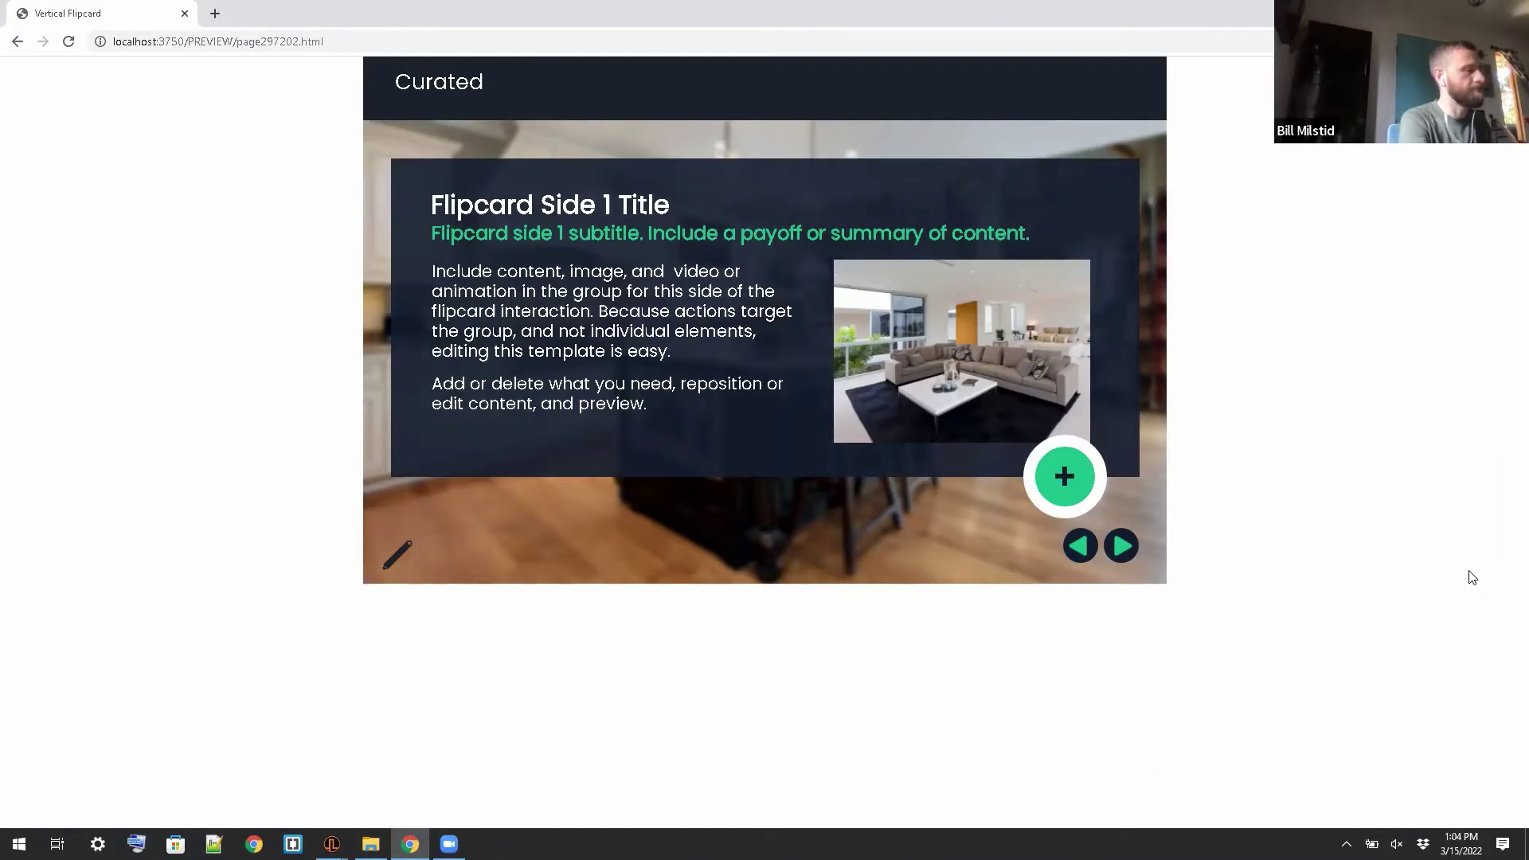
left_click(1058, 496)
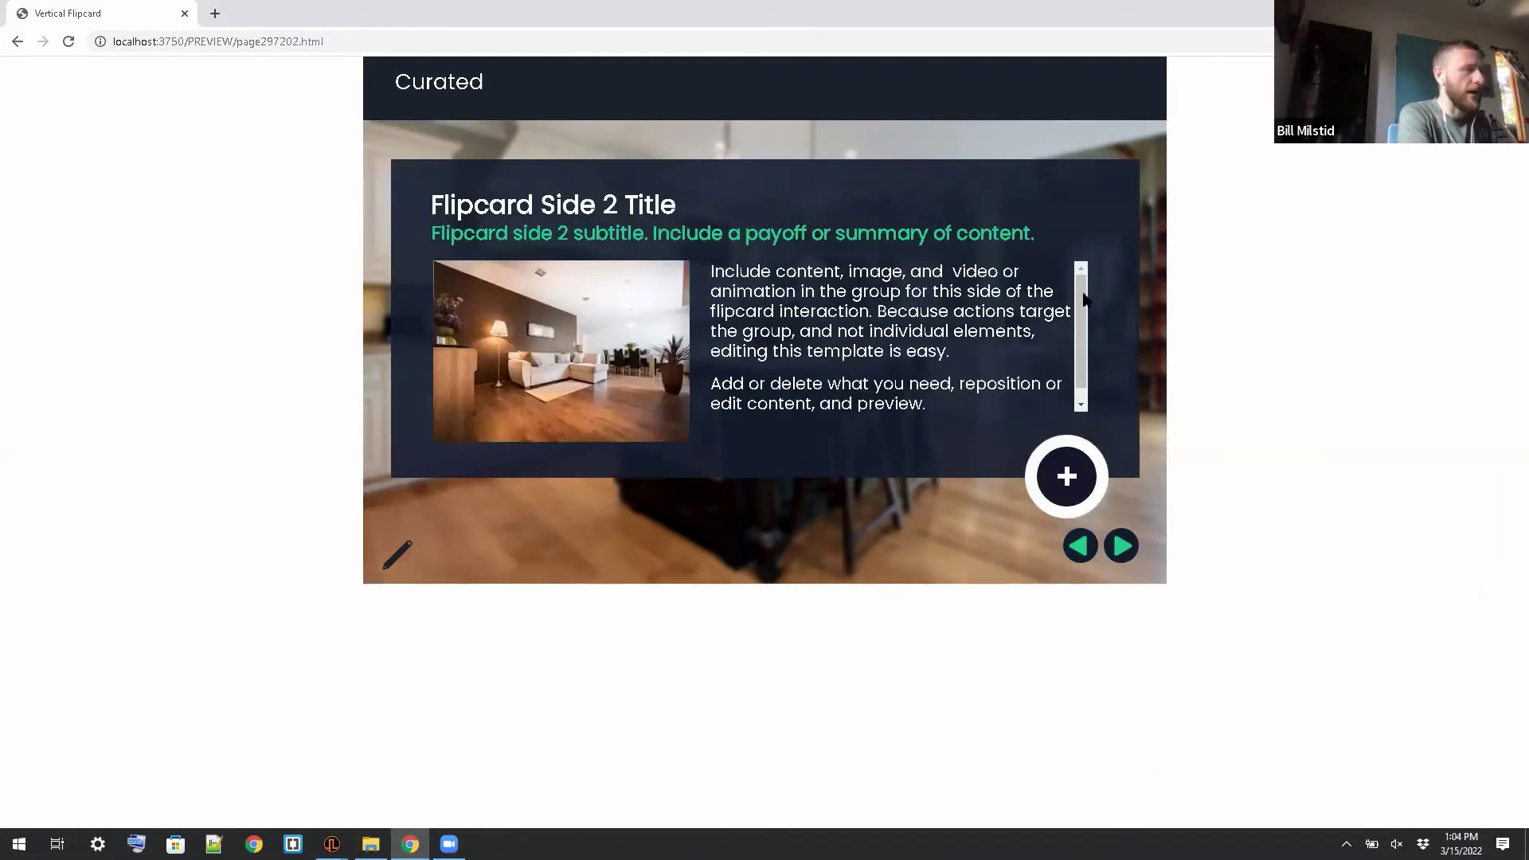
scroll(1084, 346, "down", 1)
scroll(1076, 325, "up", 1)
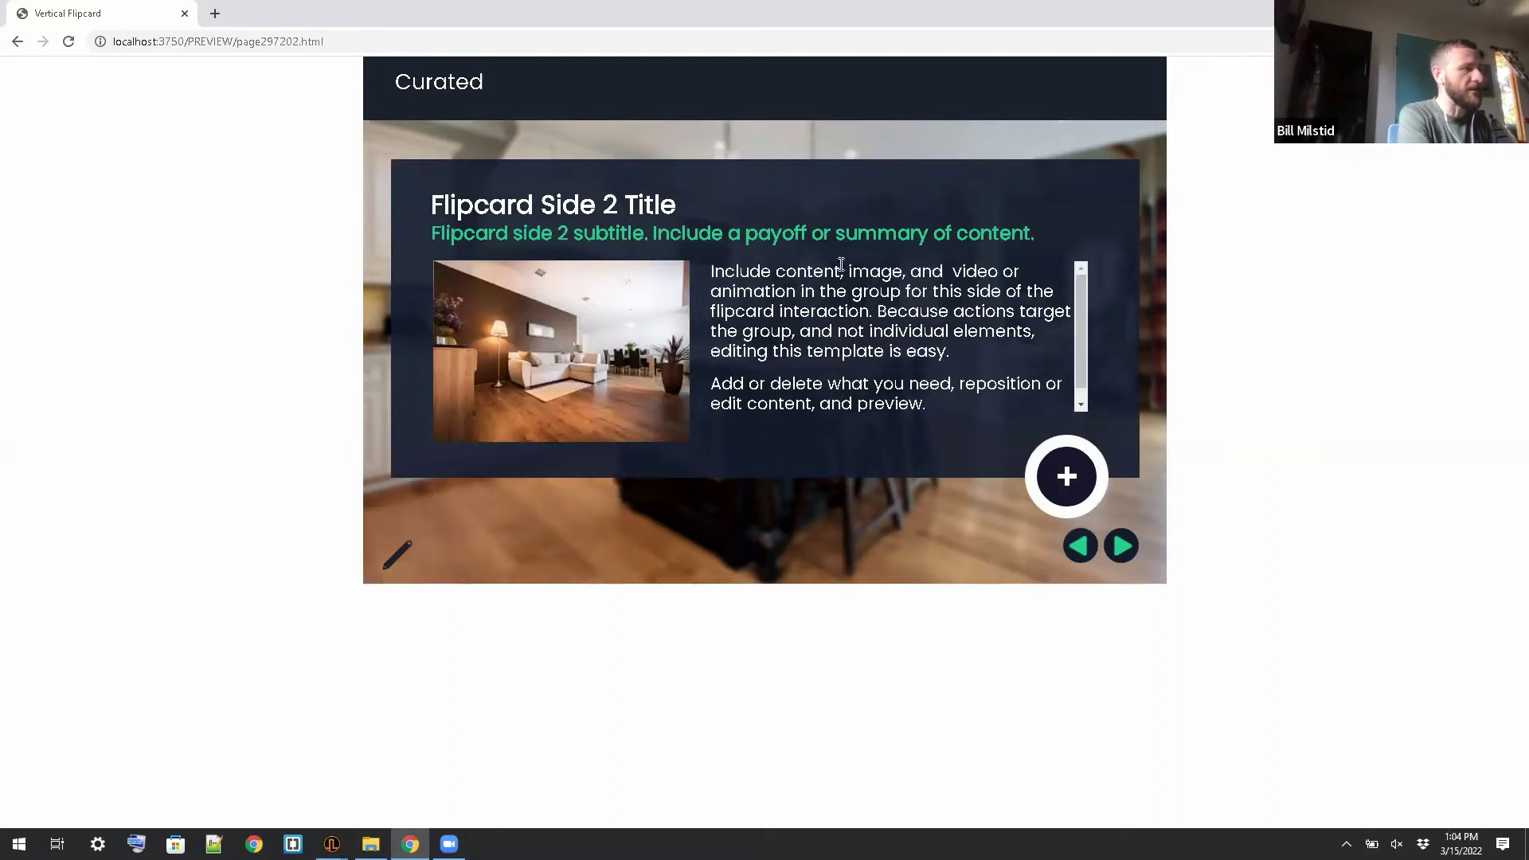
left_click(1072, 510)
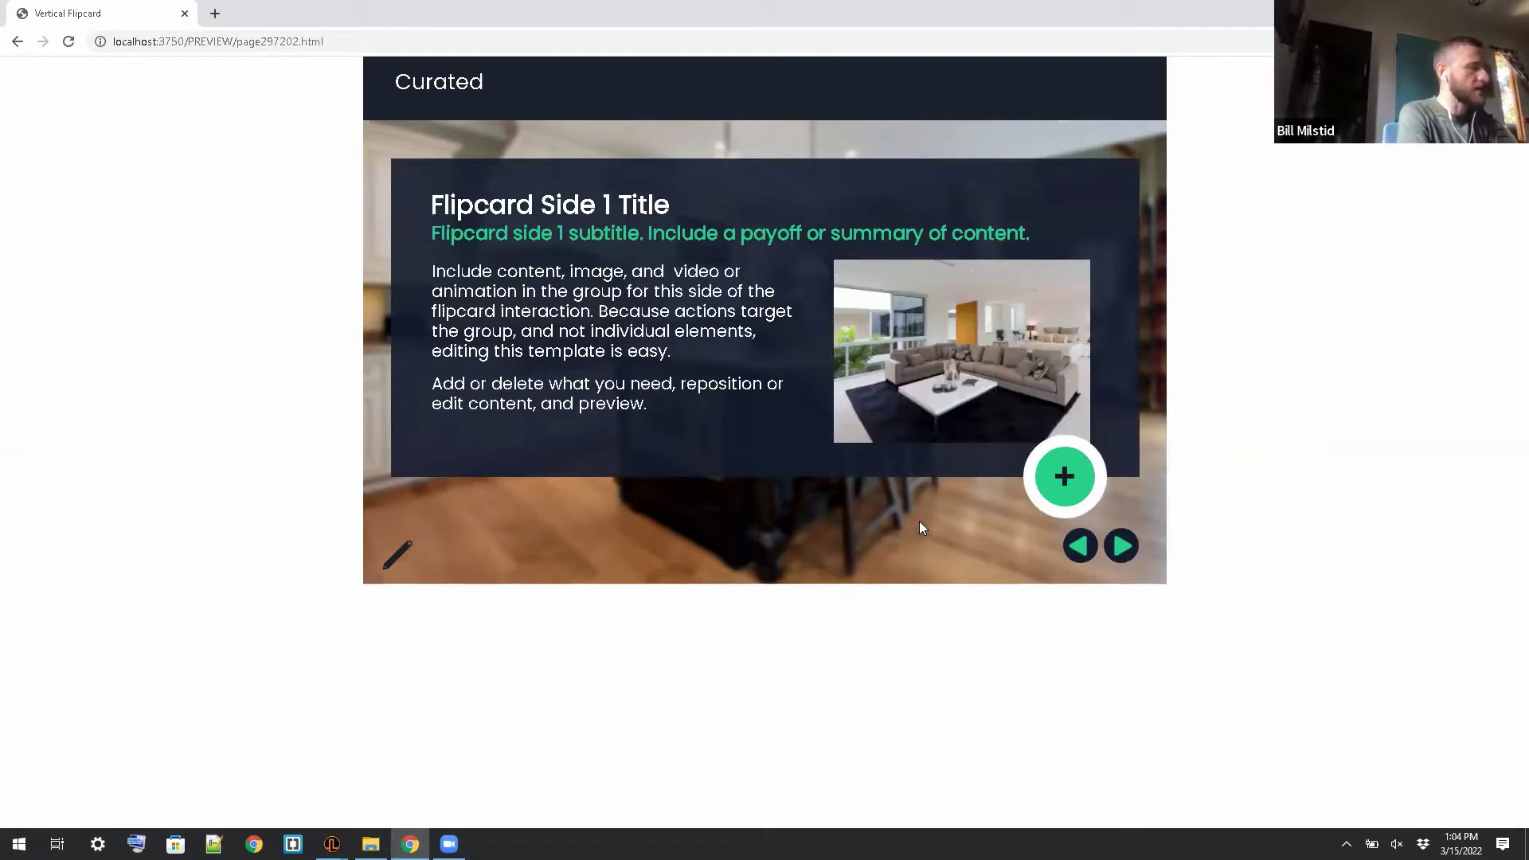
left_click(1064, 476)
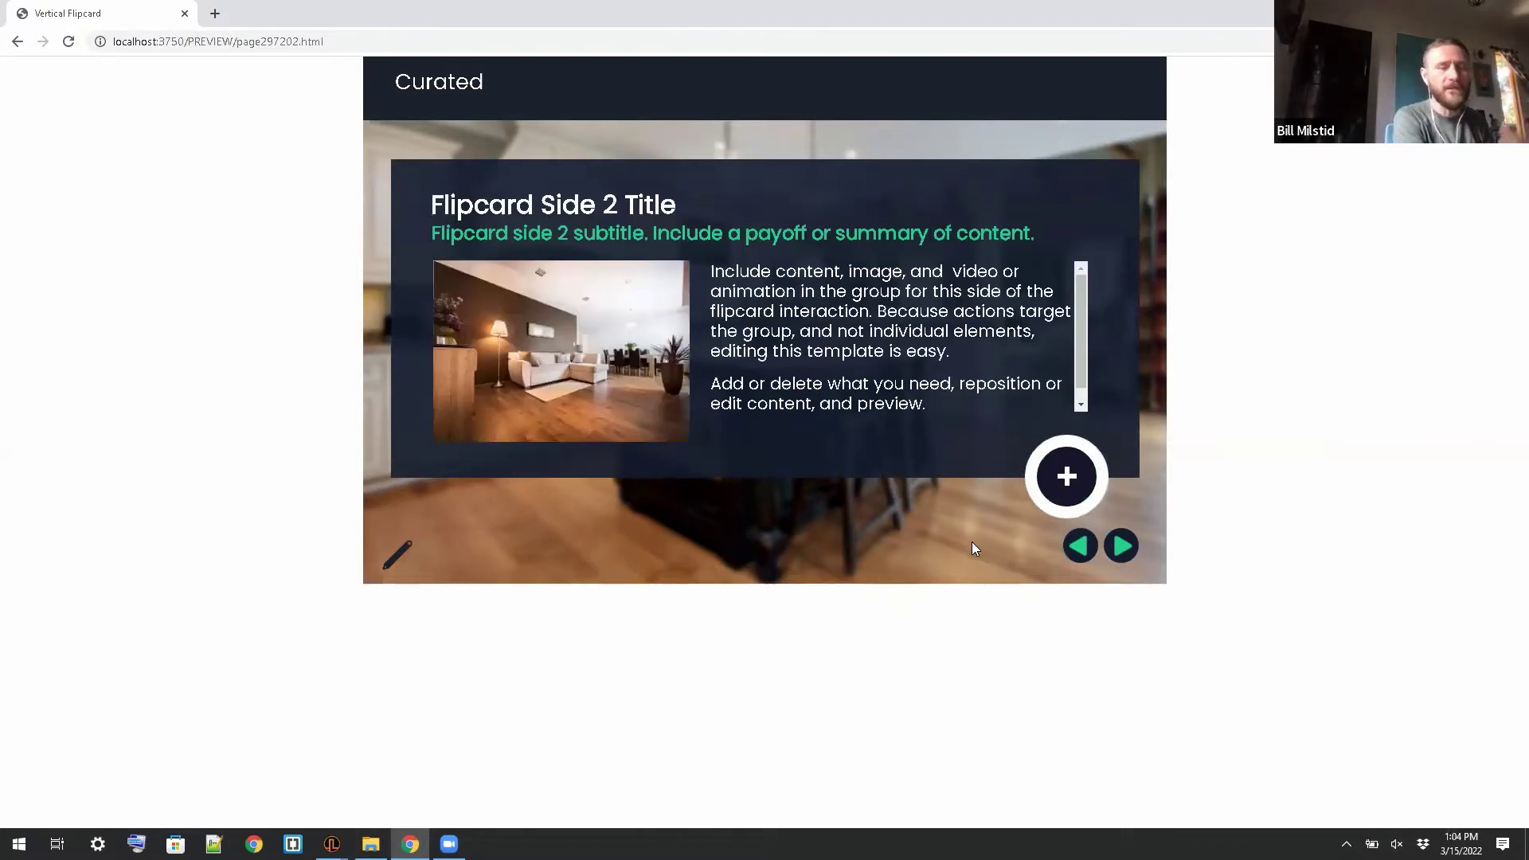
left_click(1066, 478)
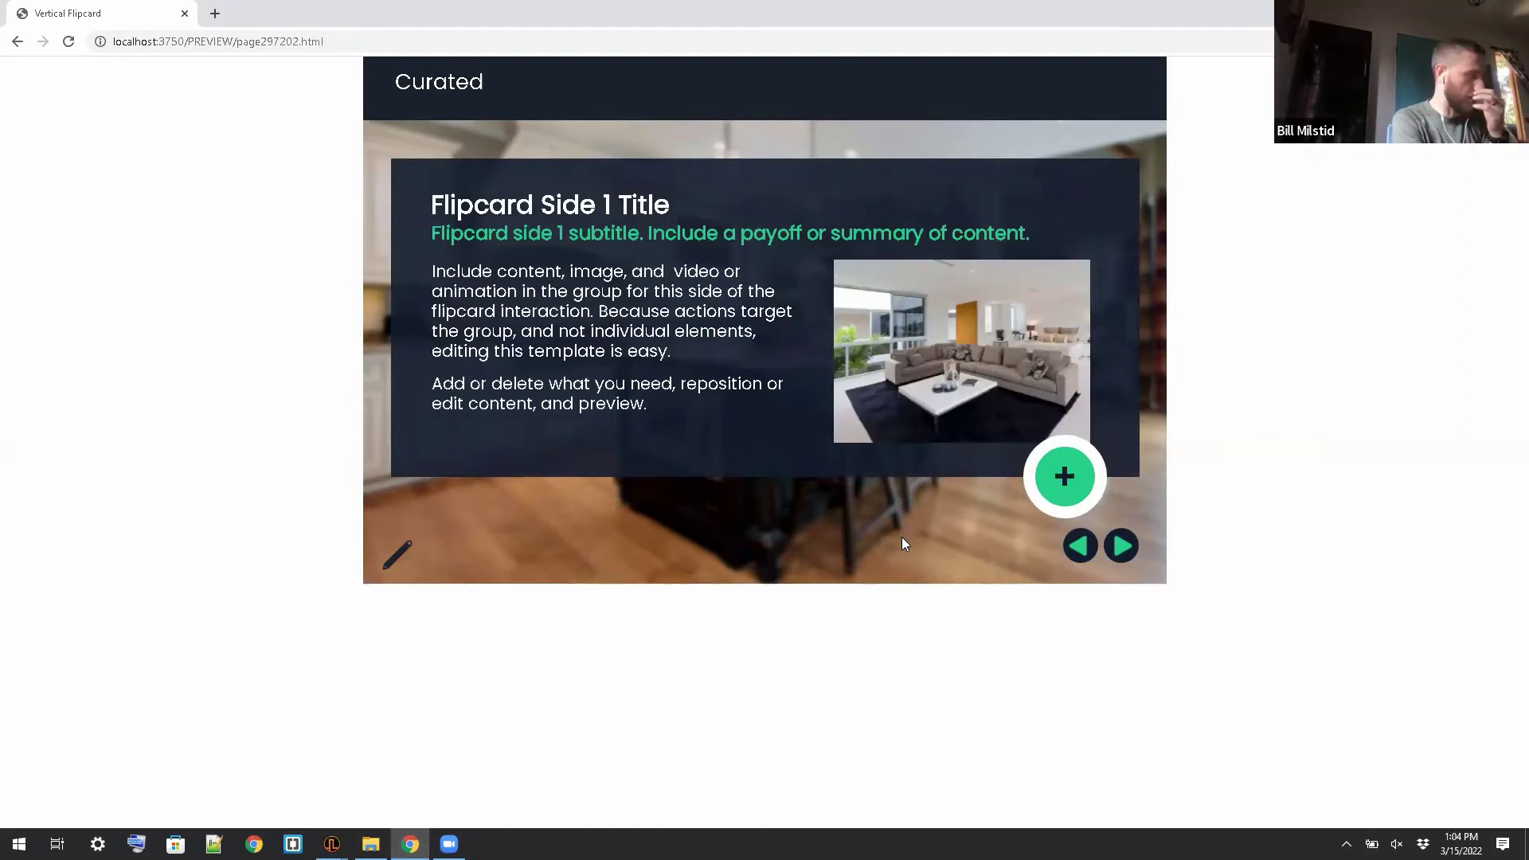
Step: Advance to the vertical scrolling timeline page and review its animated entries from 2018 to 2022
left_click(1119, 564)
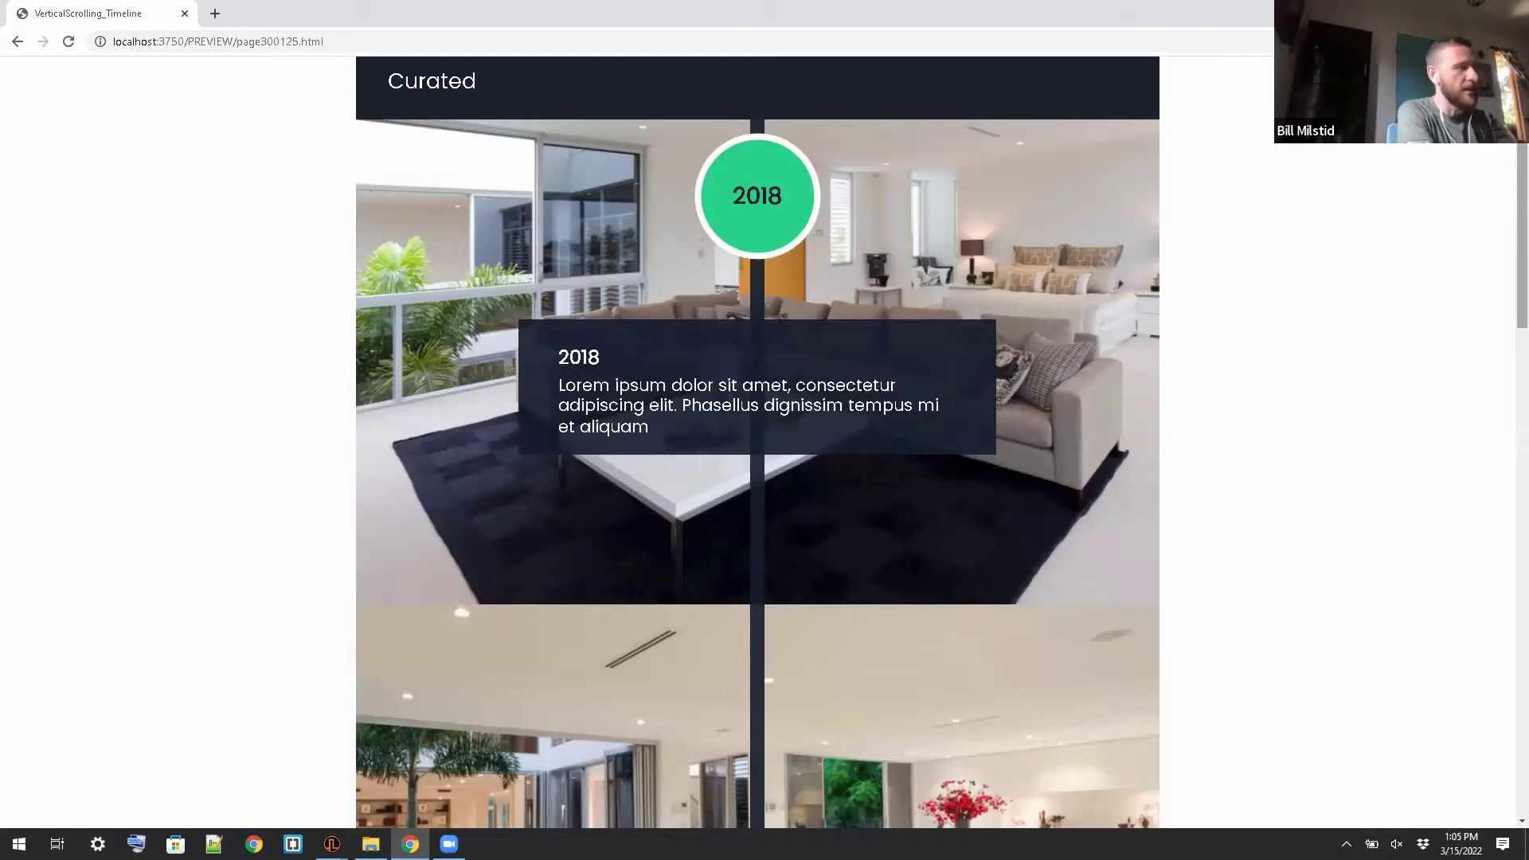
scroll(1505, 192, "down", 4)
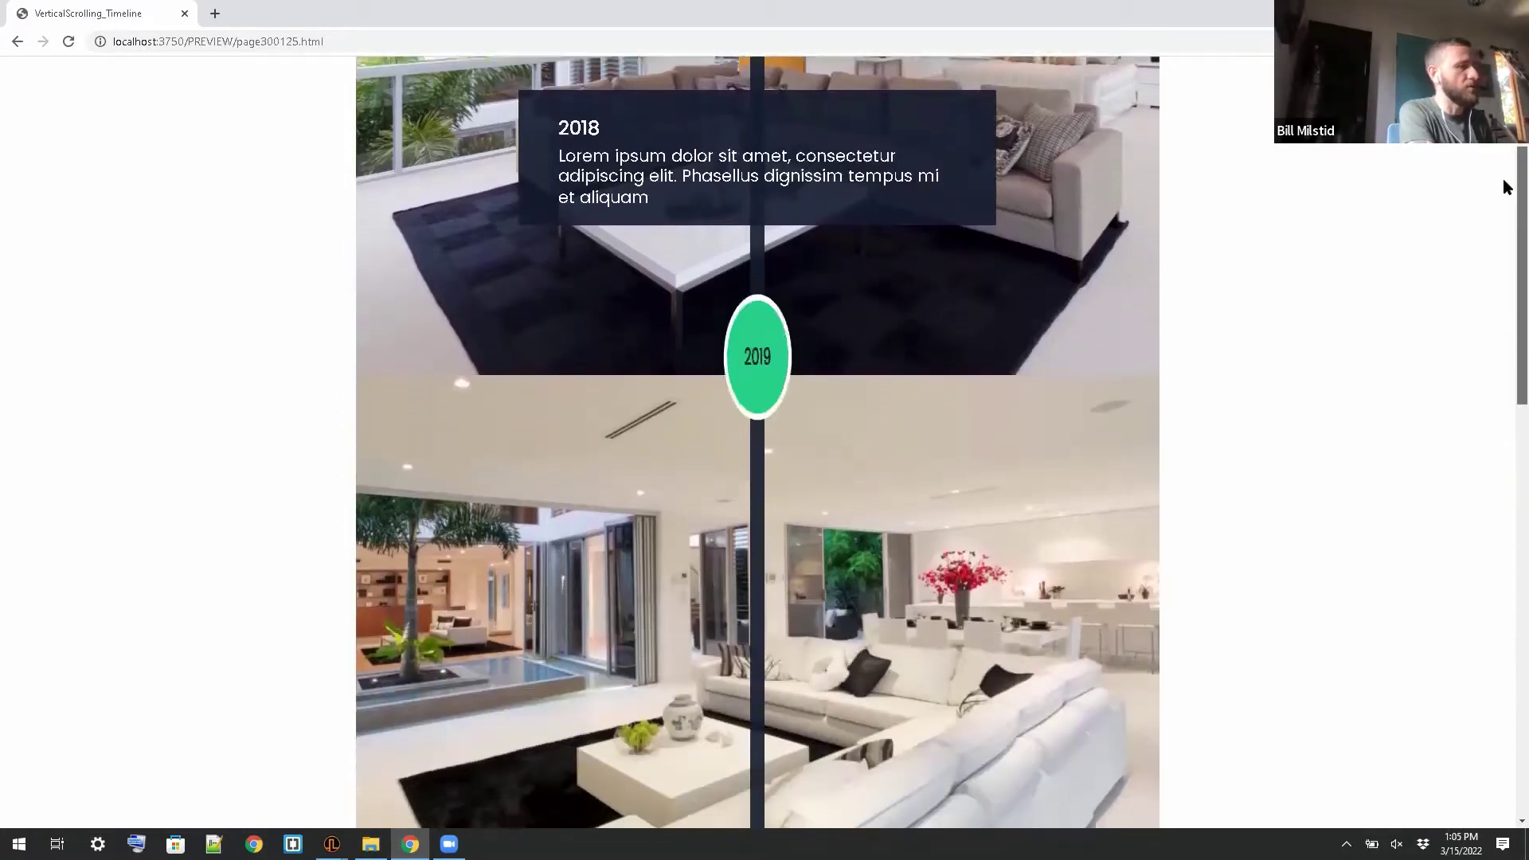
scroll(1505, 207, "down", 3)
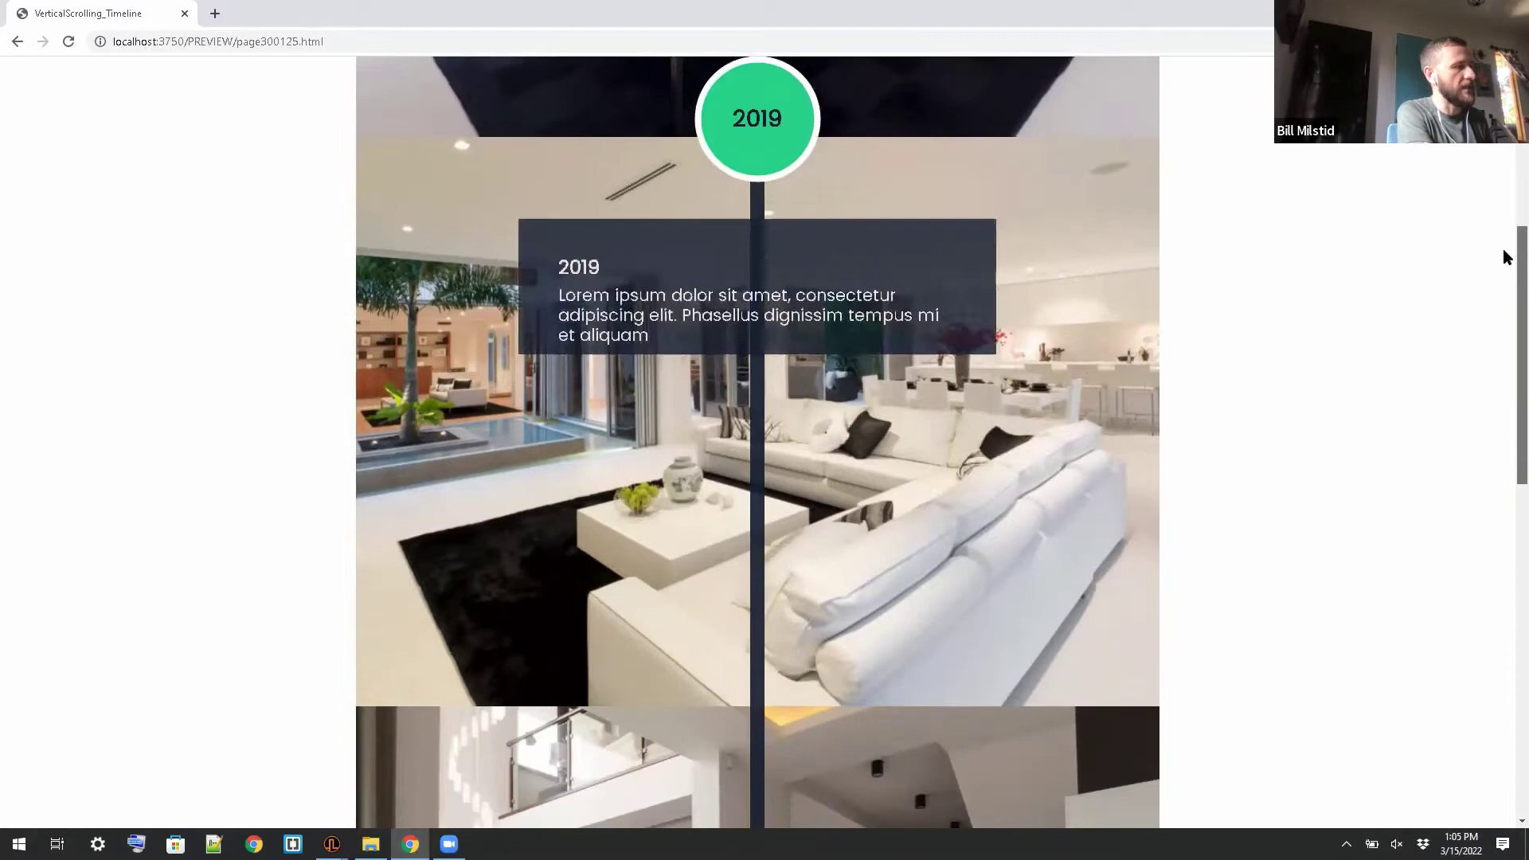
scroll(1505, 270, "down", 3)
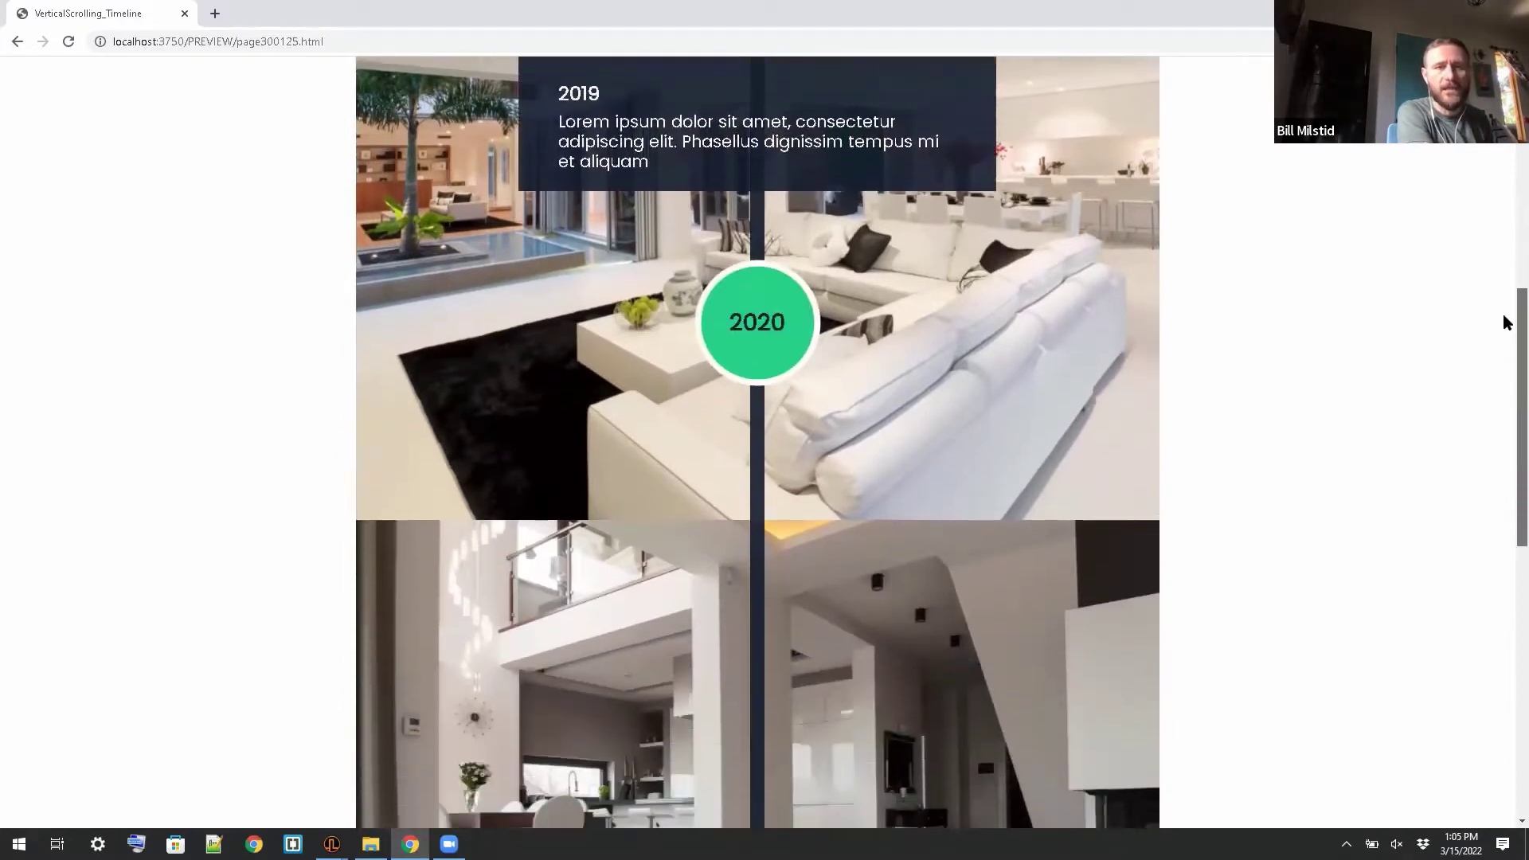
scroll(1507, 335, "down", 3)
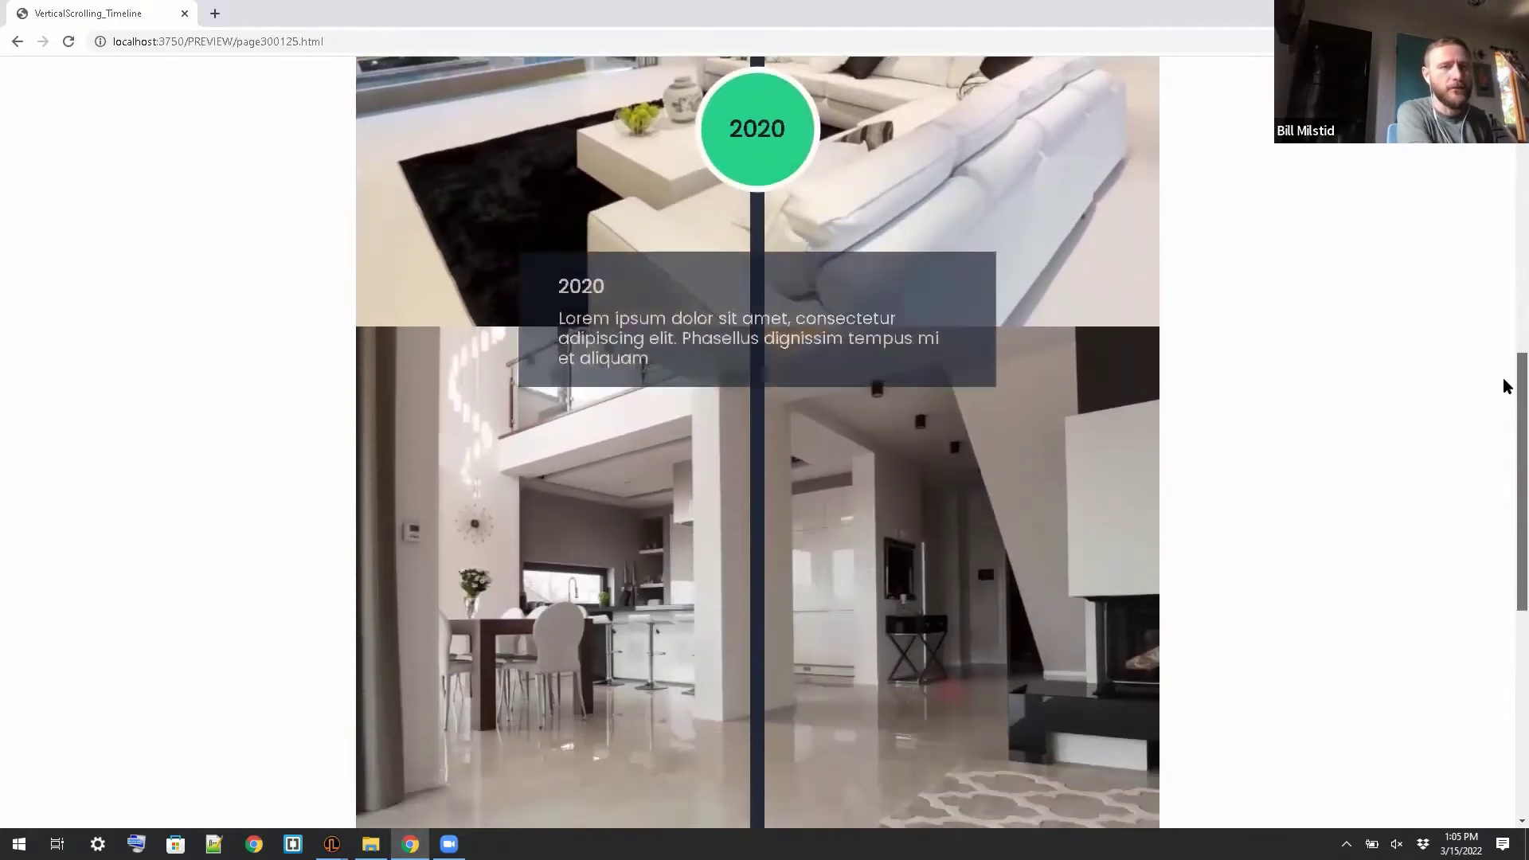
scroll(1507, 430, "down", 3)
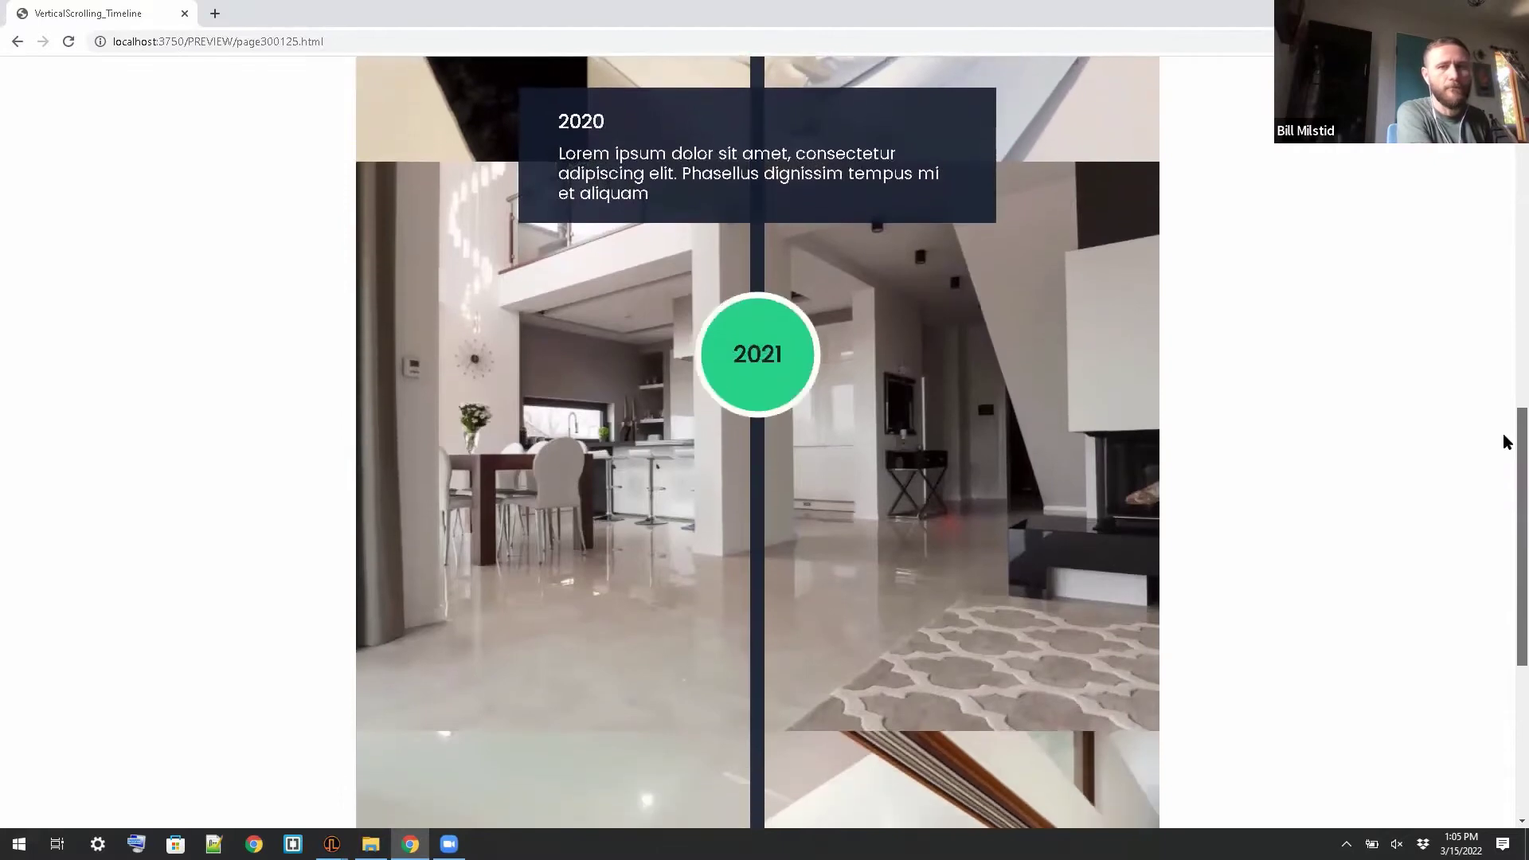
scroll(1507, 455, "down", 3)
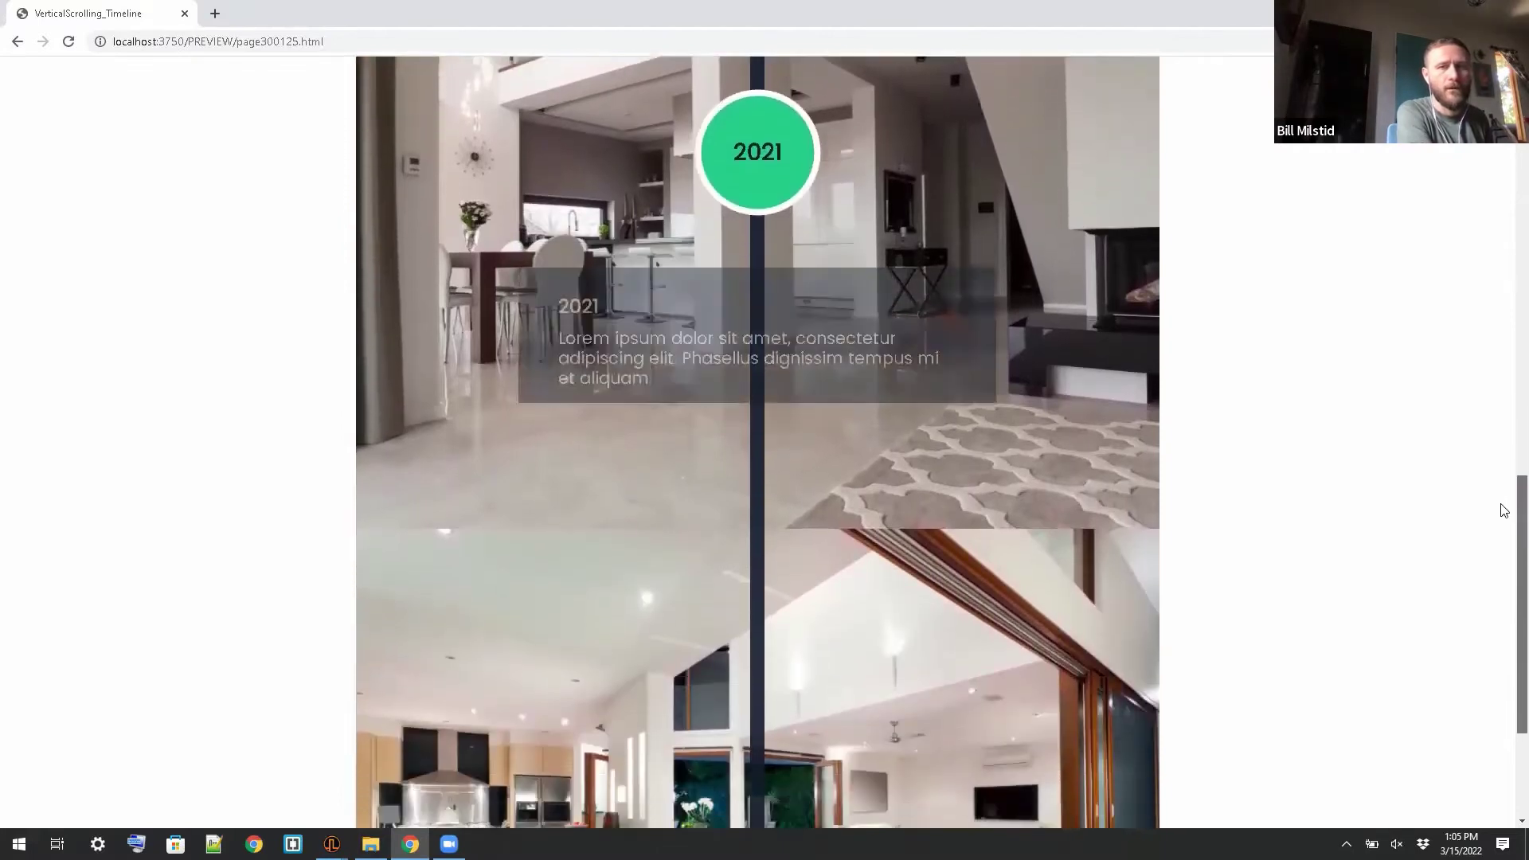
scroll(1501, 527, "down", 3)
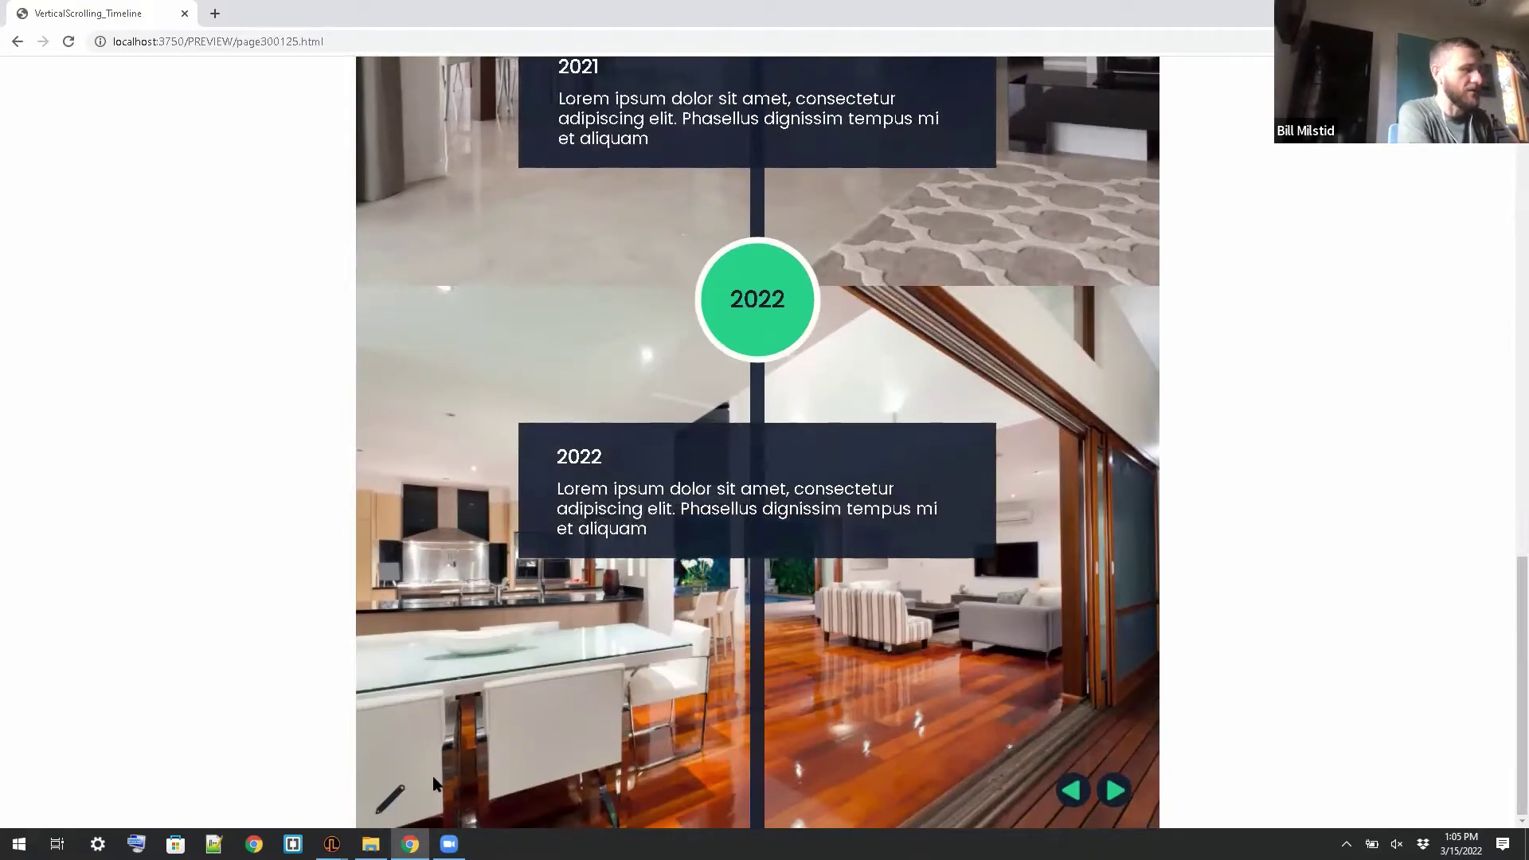
Step: Advance to the carousel page and browse its cards from Card 1 to Card 6
left_click(1111, 800)
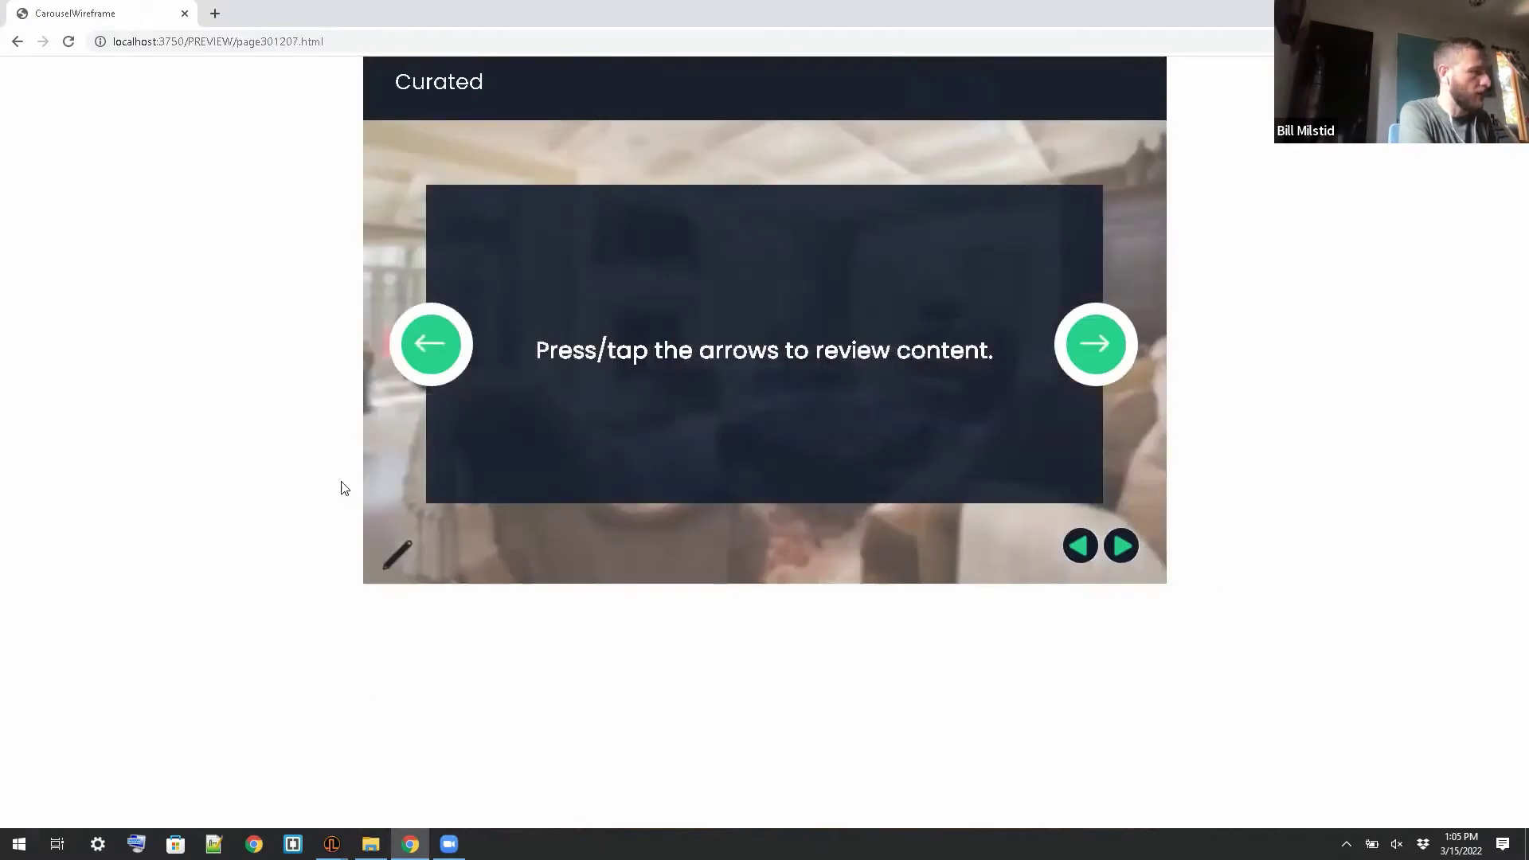
left_click(1088, 355)
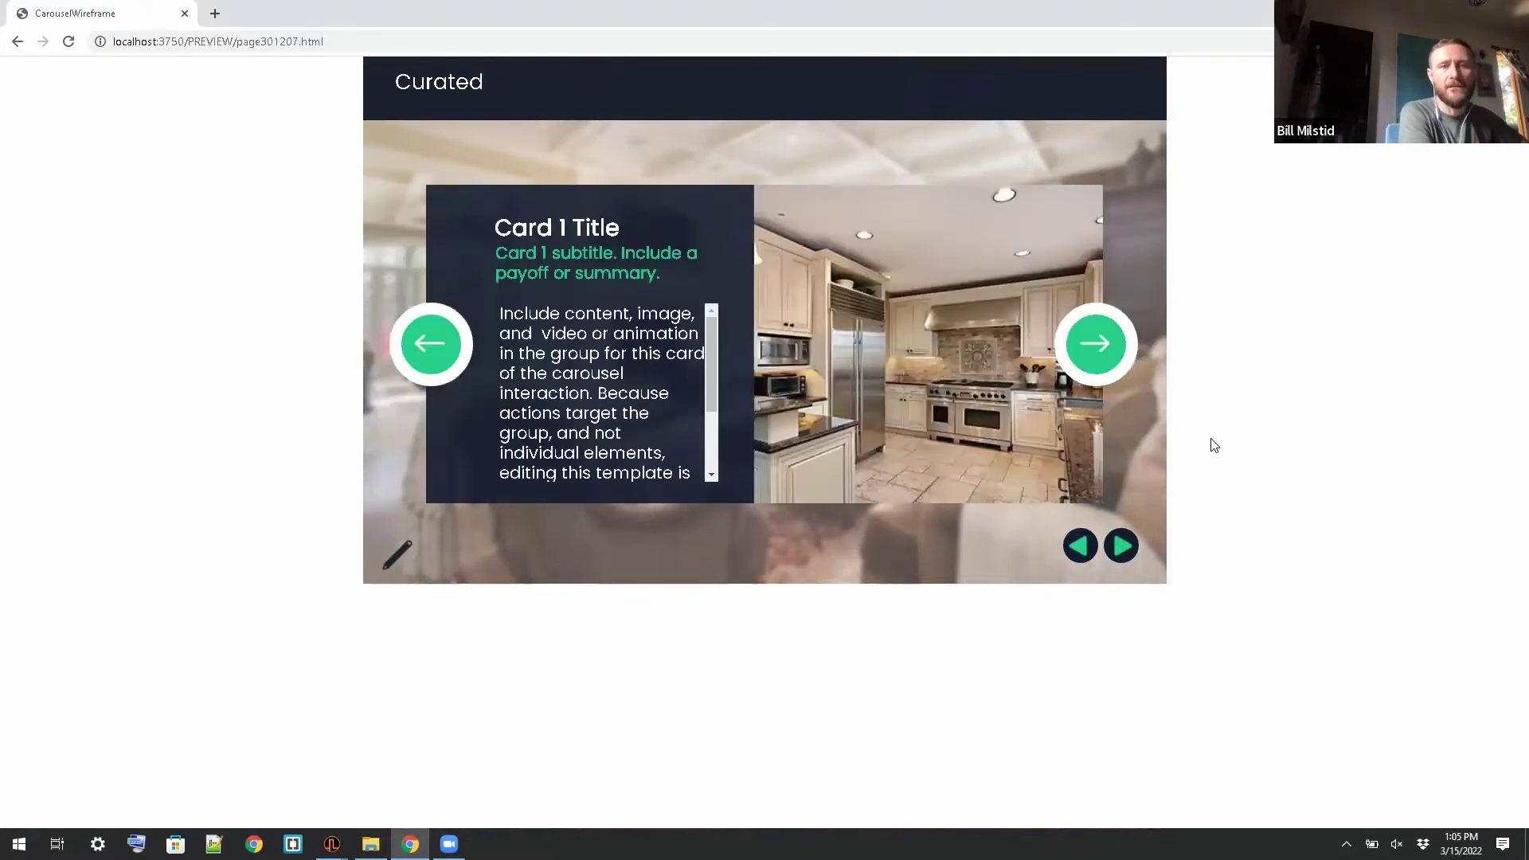
mouse_move(706, 343)
left_mouse_down()
mouse_move(716, 438)
mouse_move(704, 368)
left_mouse_up()
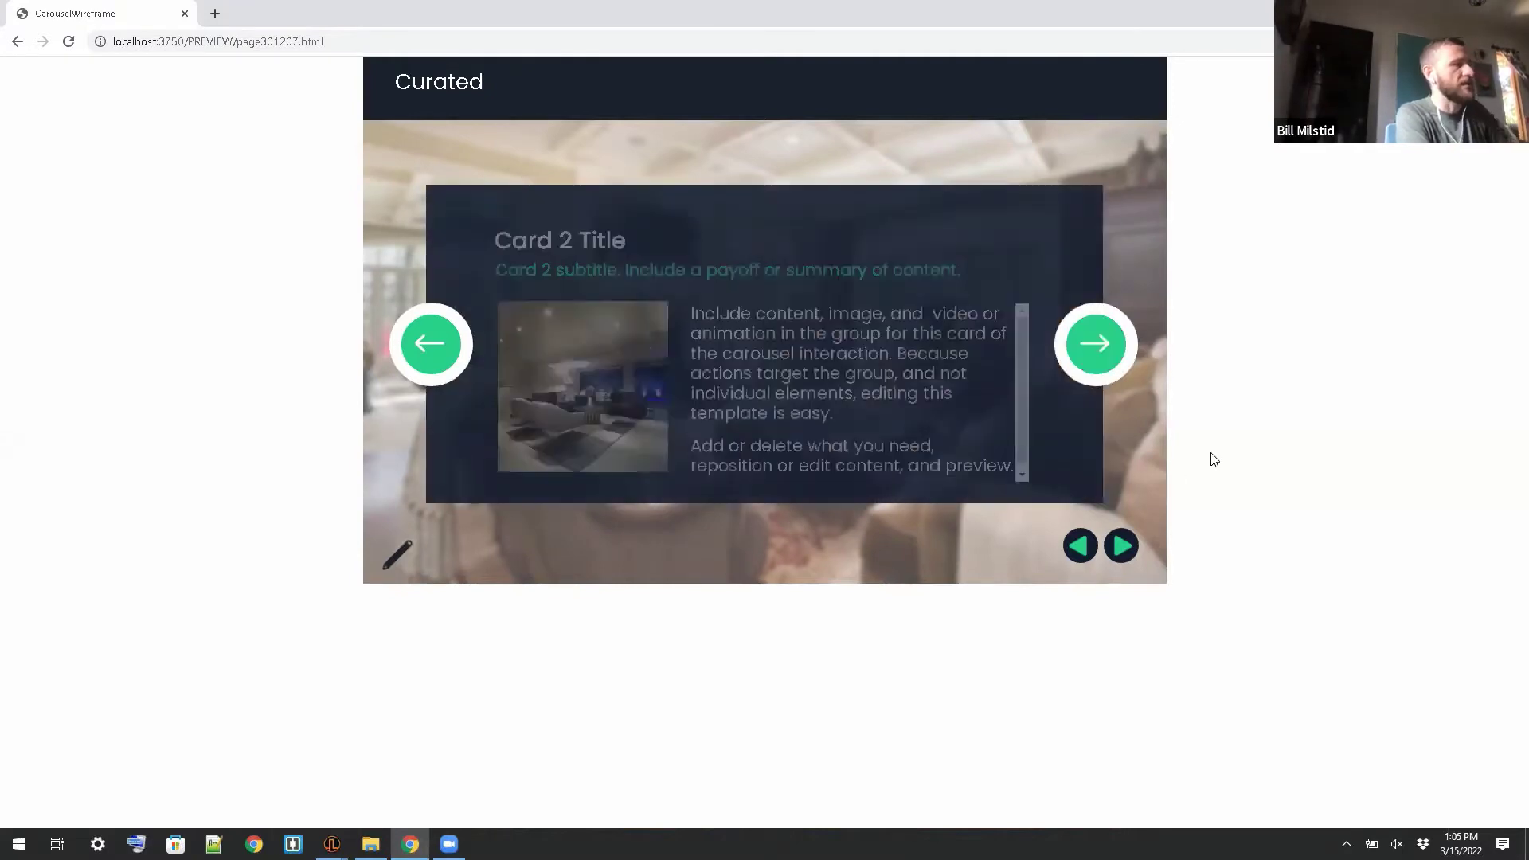
left_click(1096, 344)
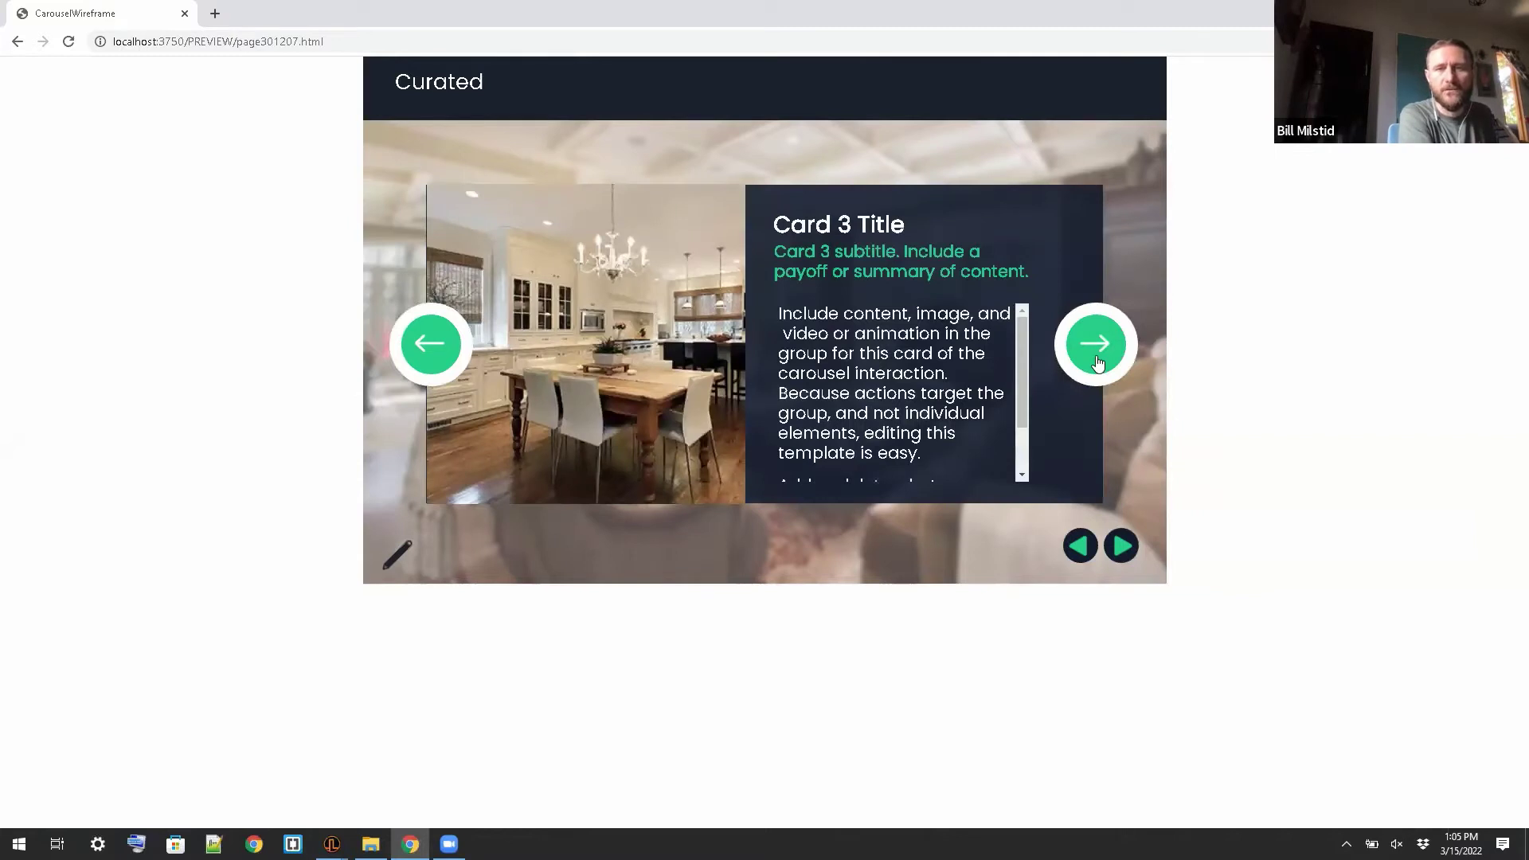
left_click(1097, 362)
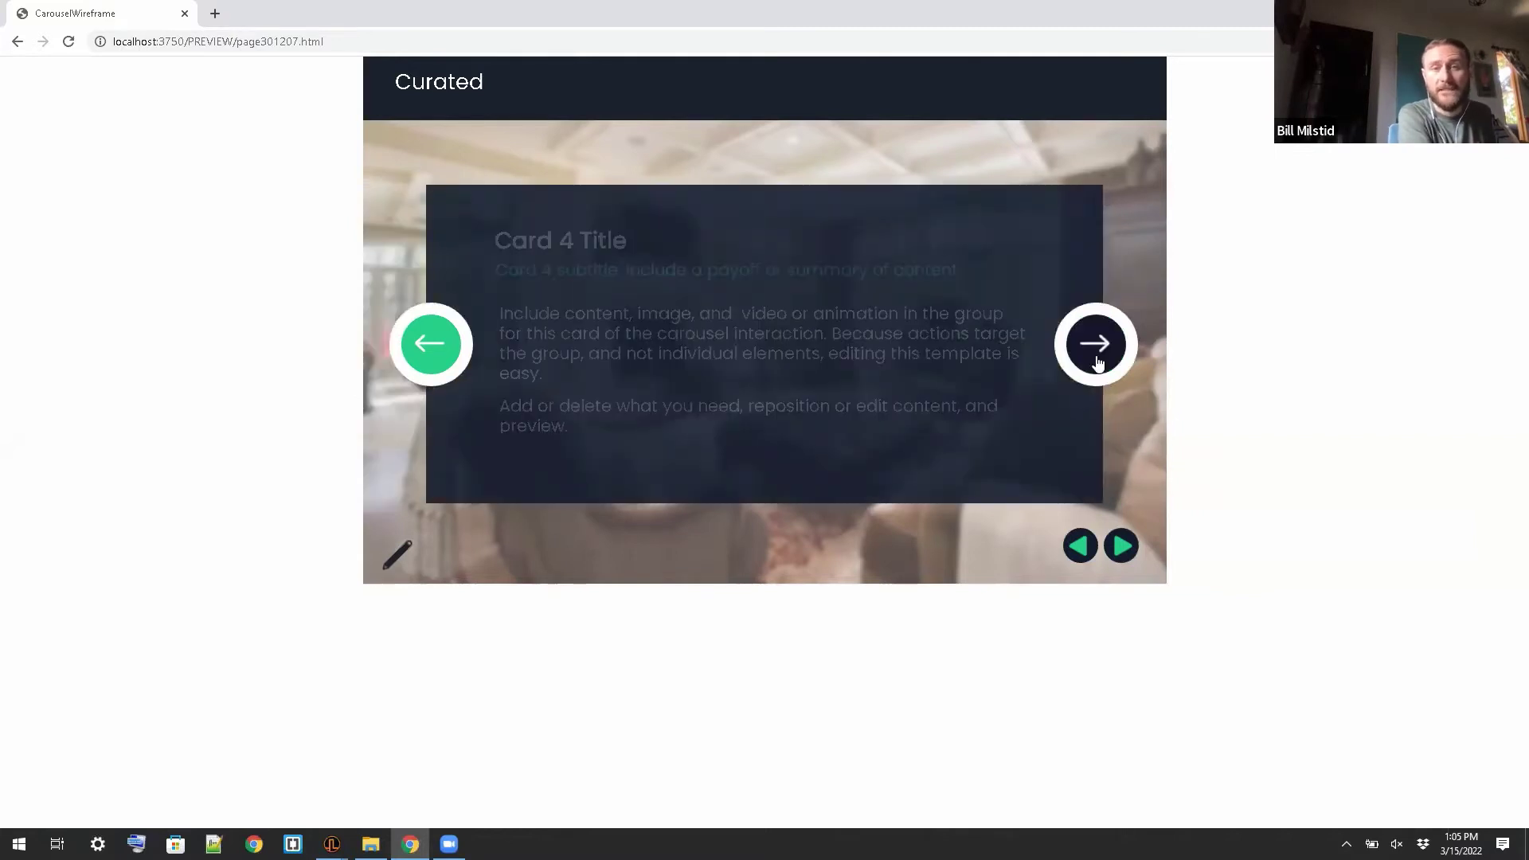
left_click(1098, 363)
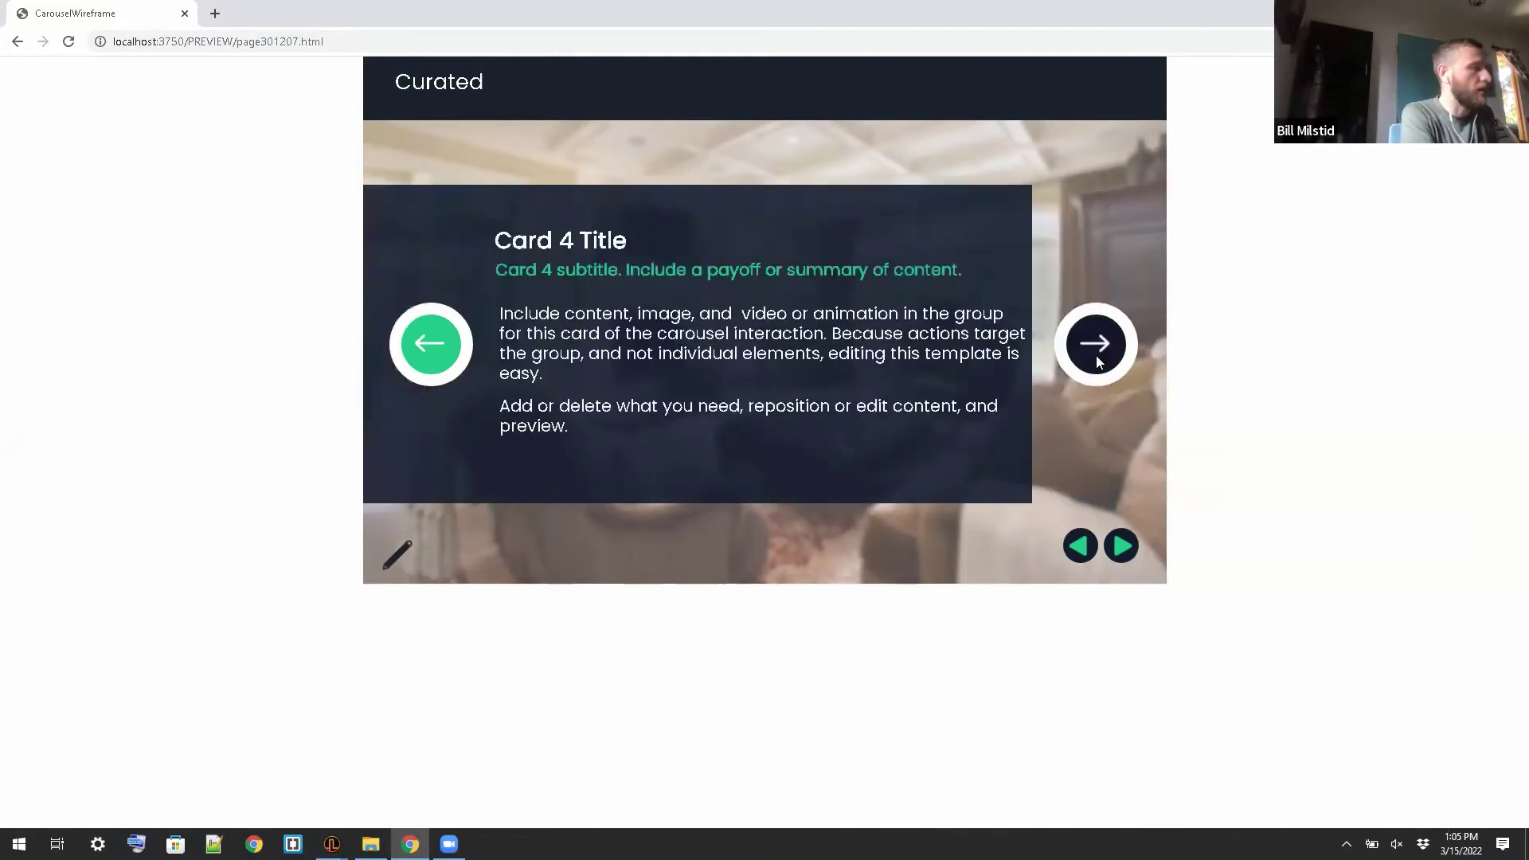
left_click(430, 344)
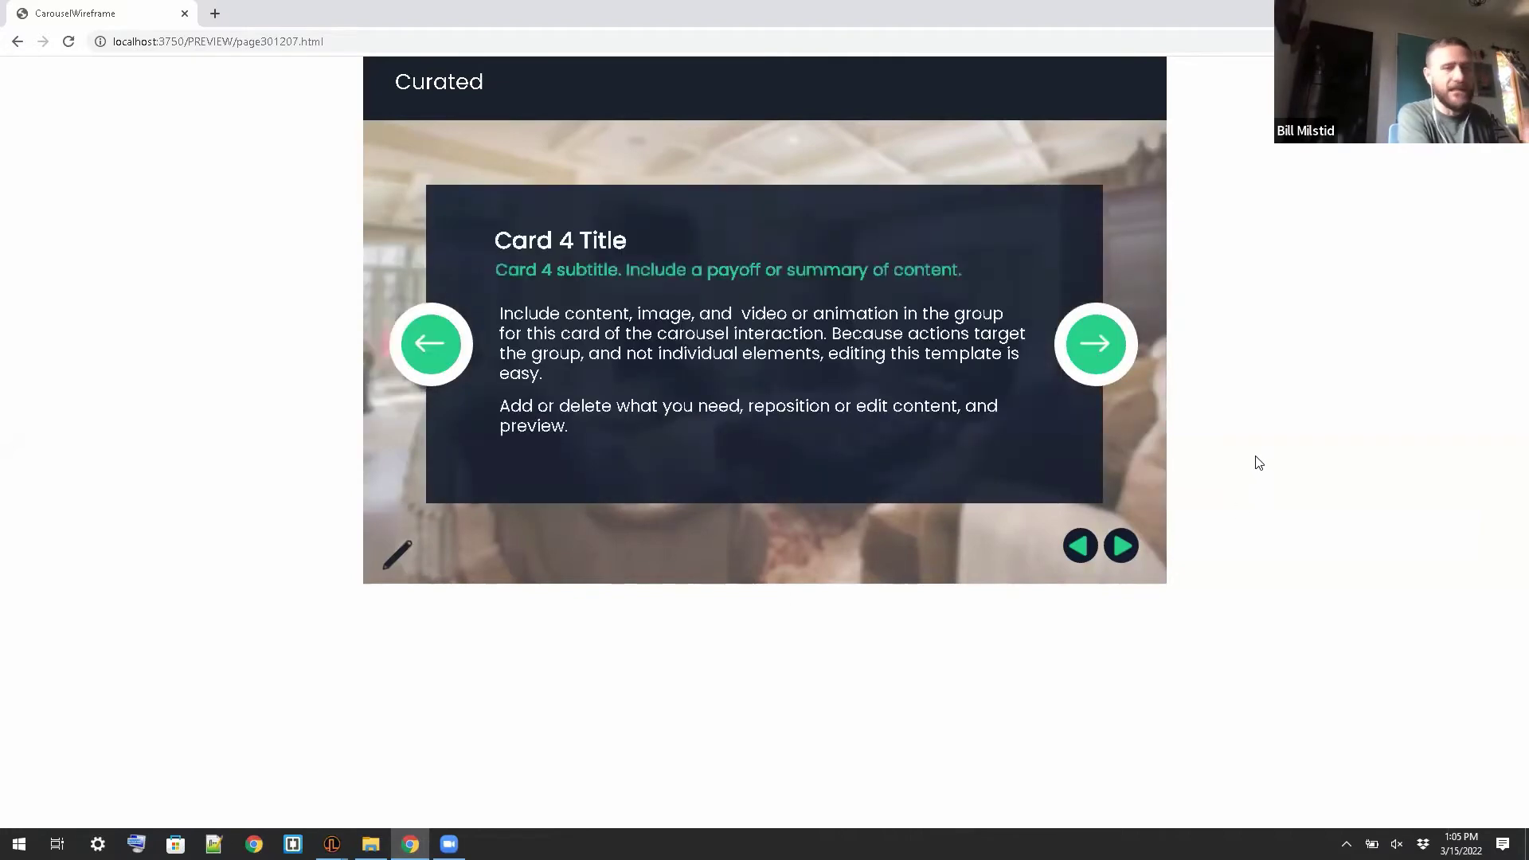
left_click(1119, 351)
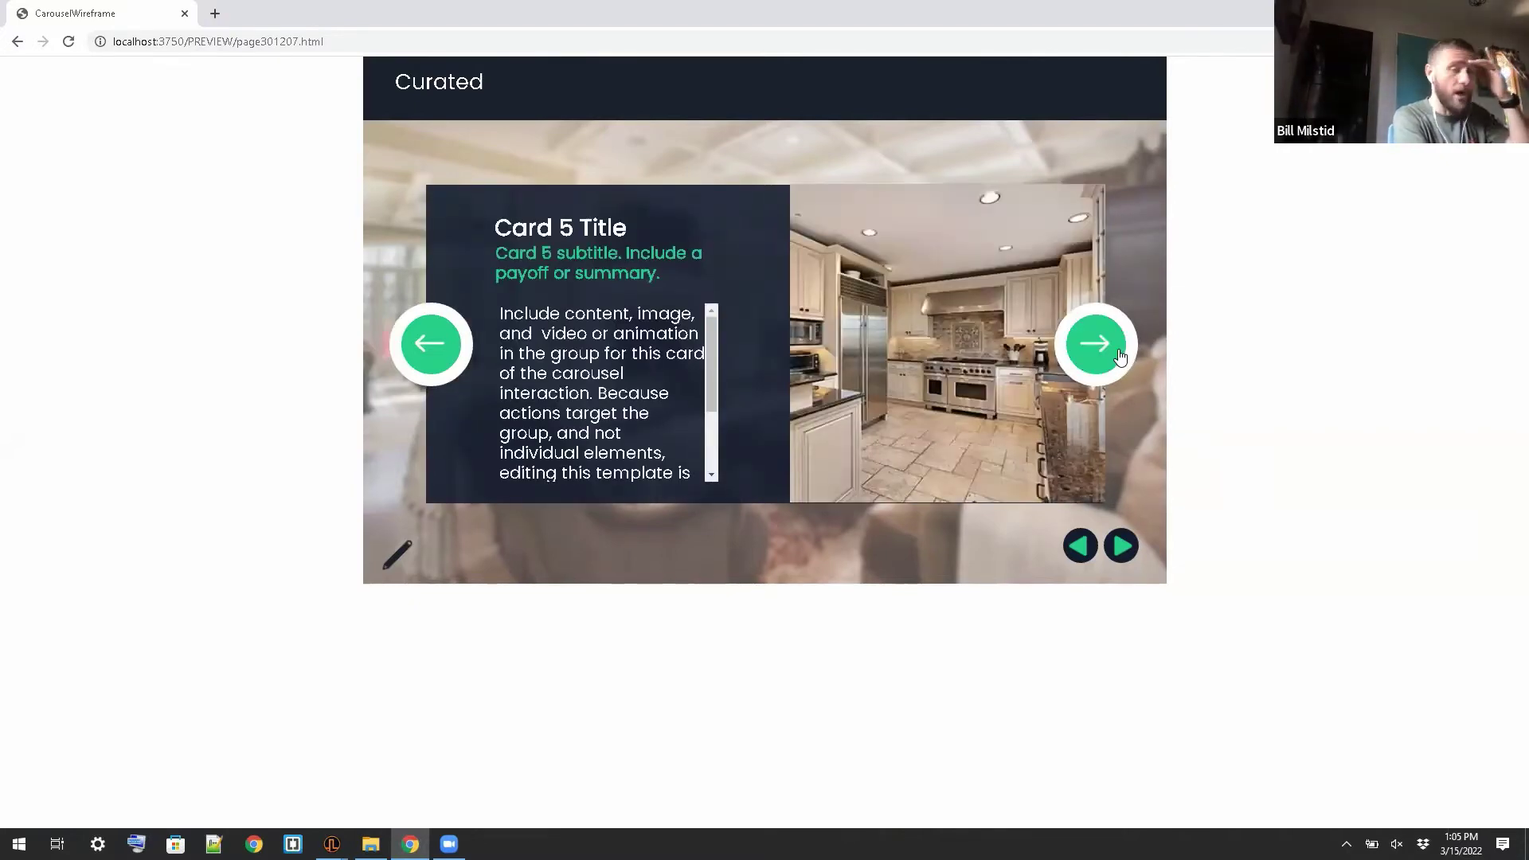
left_click(1121, 356)
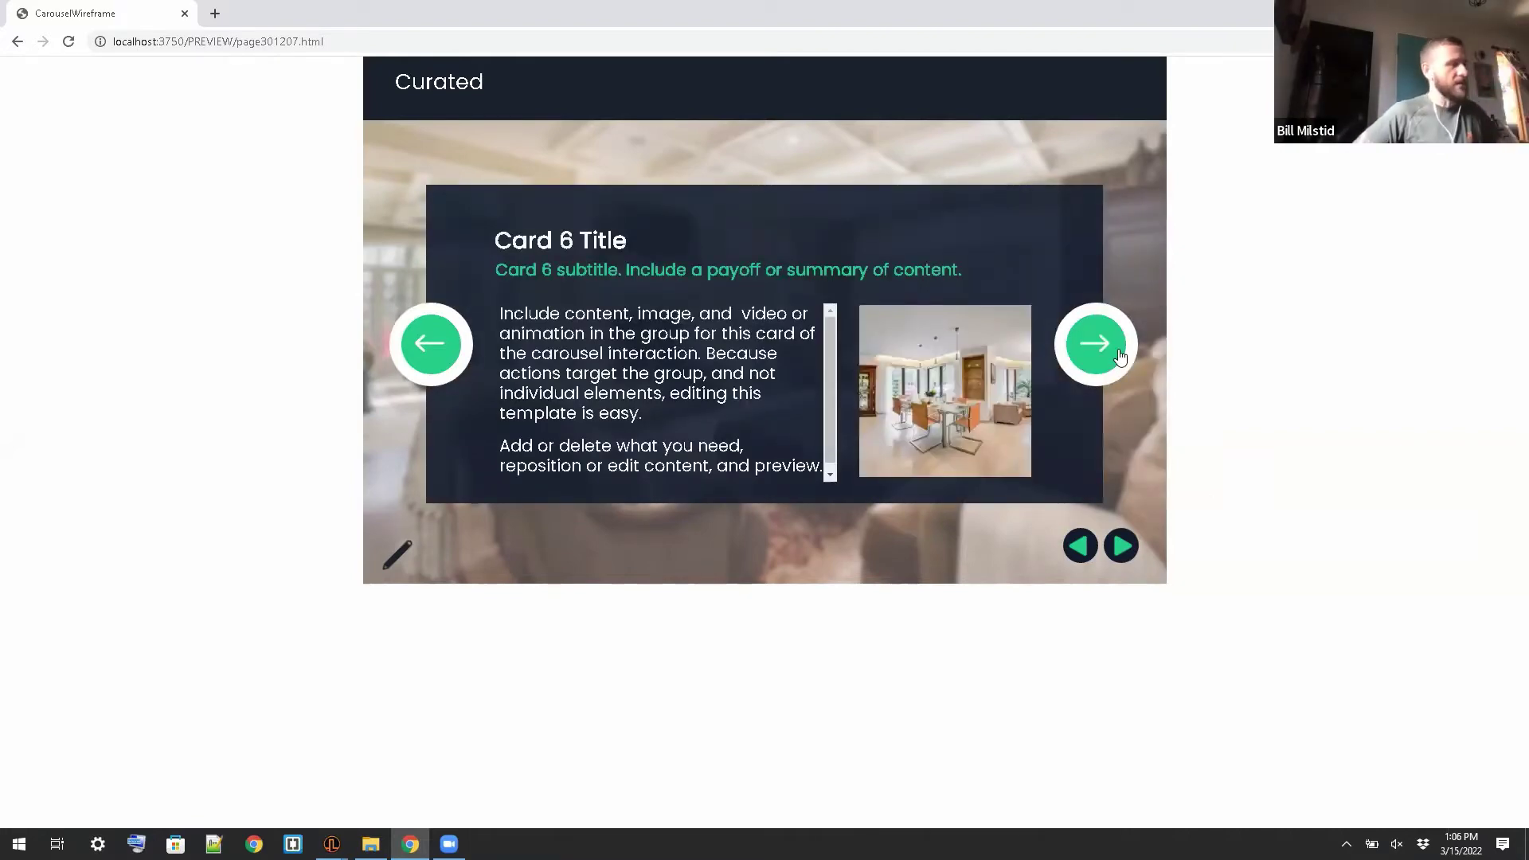
Step: Check that the carousel loops from Card 6 forward to Card 1 and back again
left_click(1115, 356)
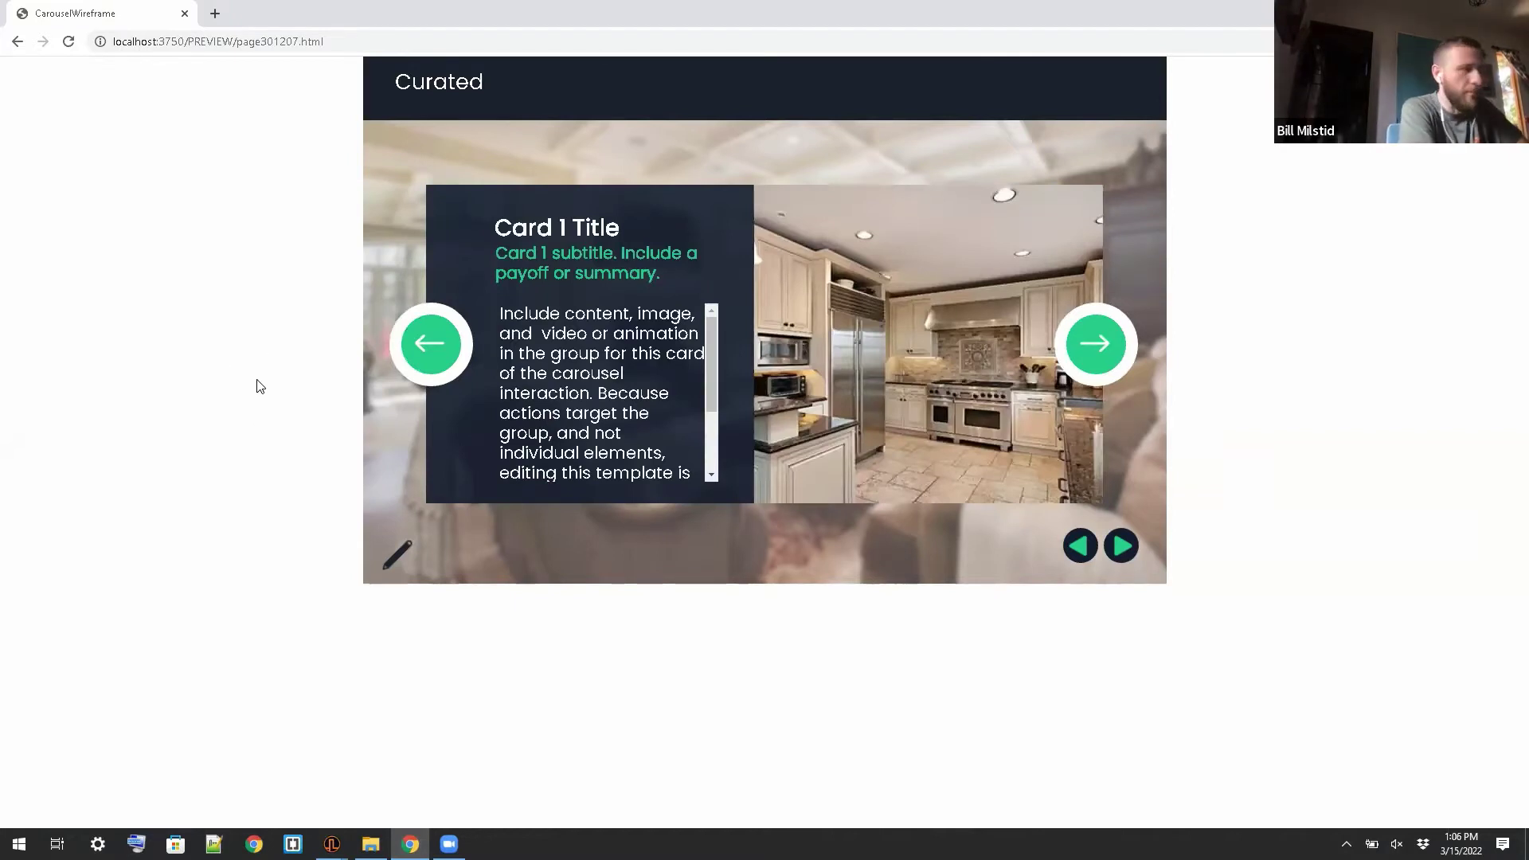
left_click(430, 345)
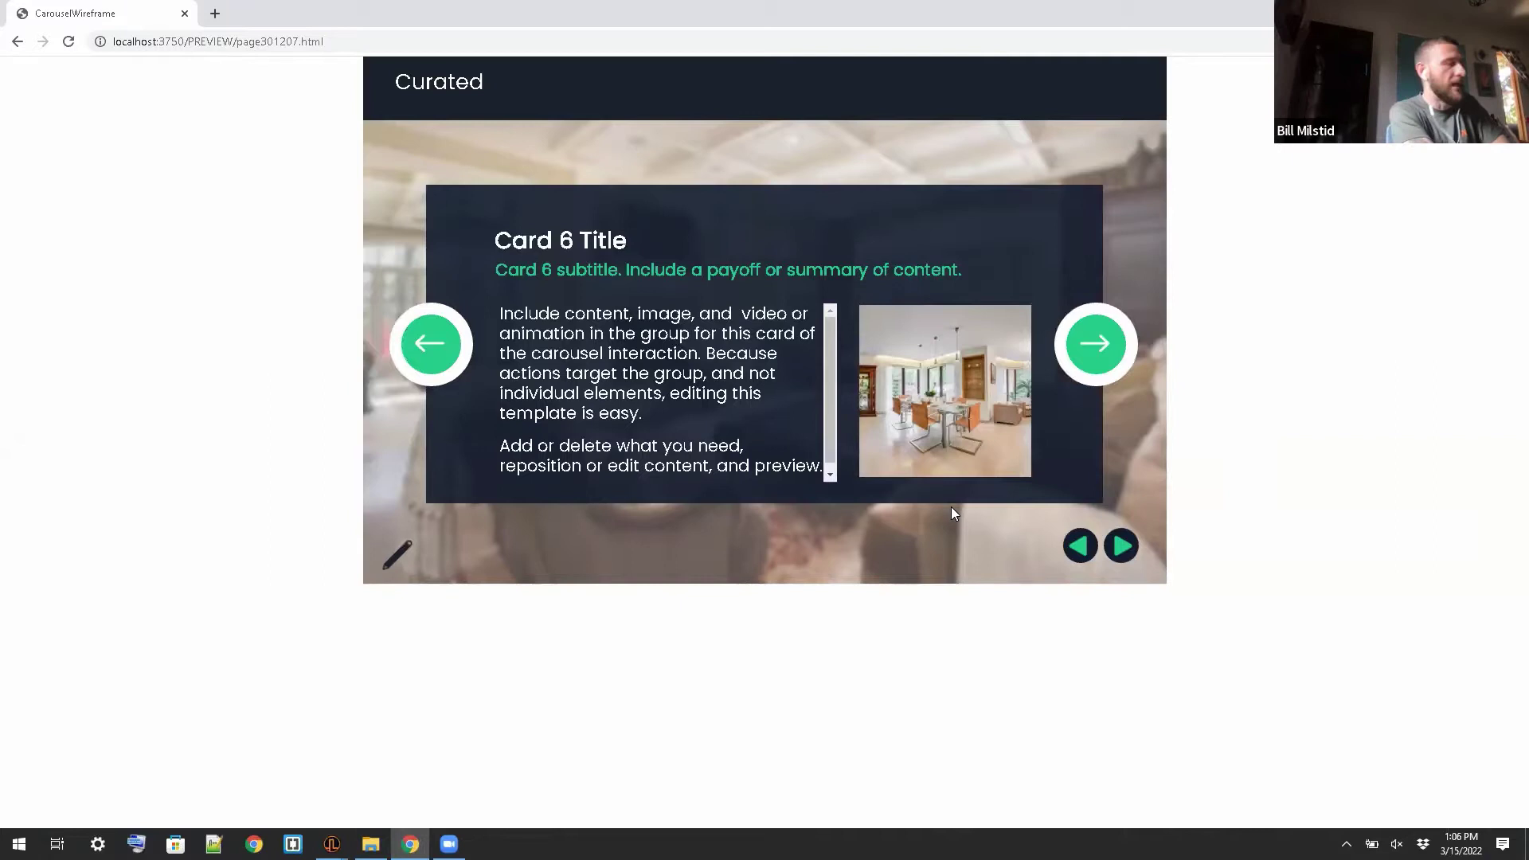
Step: Advance to the Vertical Timeline page and expand and collapse its 2018 entry, then expand the 2019 entry
left_click(1122, 546)
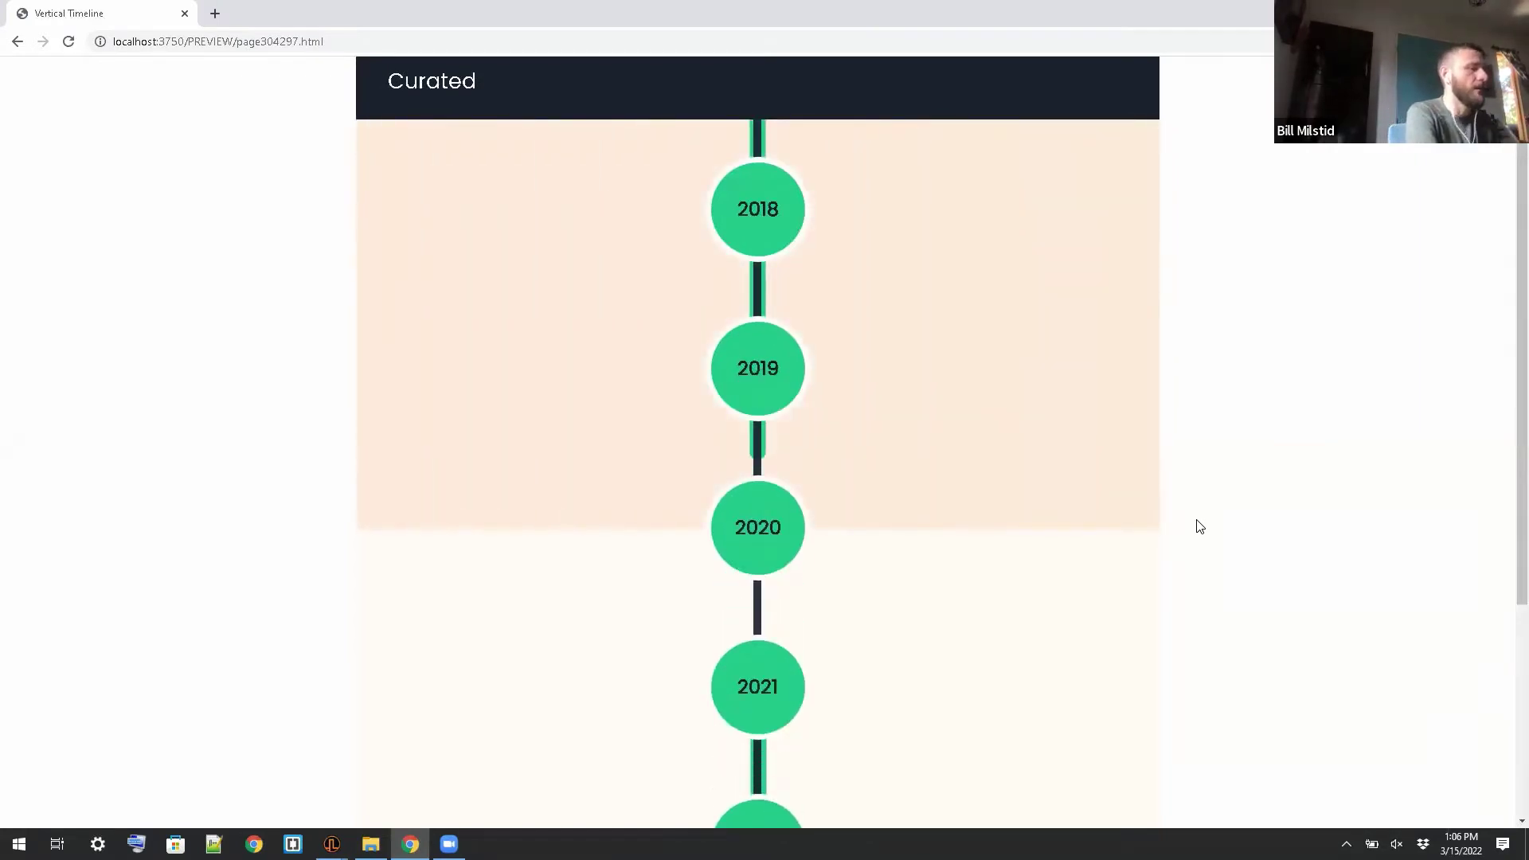
scroll(1201, 494, "down", 2)
scroll(1205, 485, "up", 2)
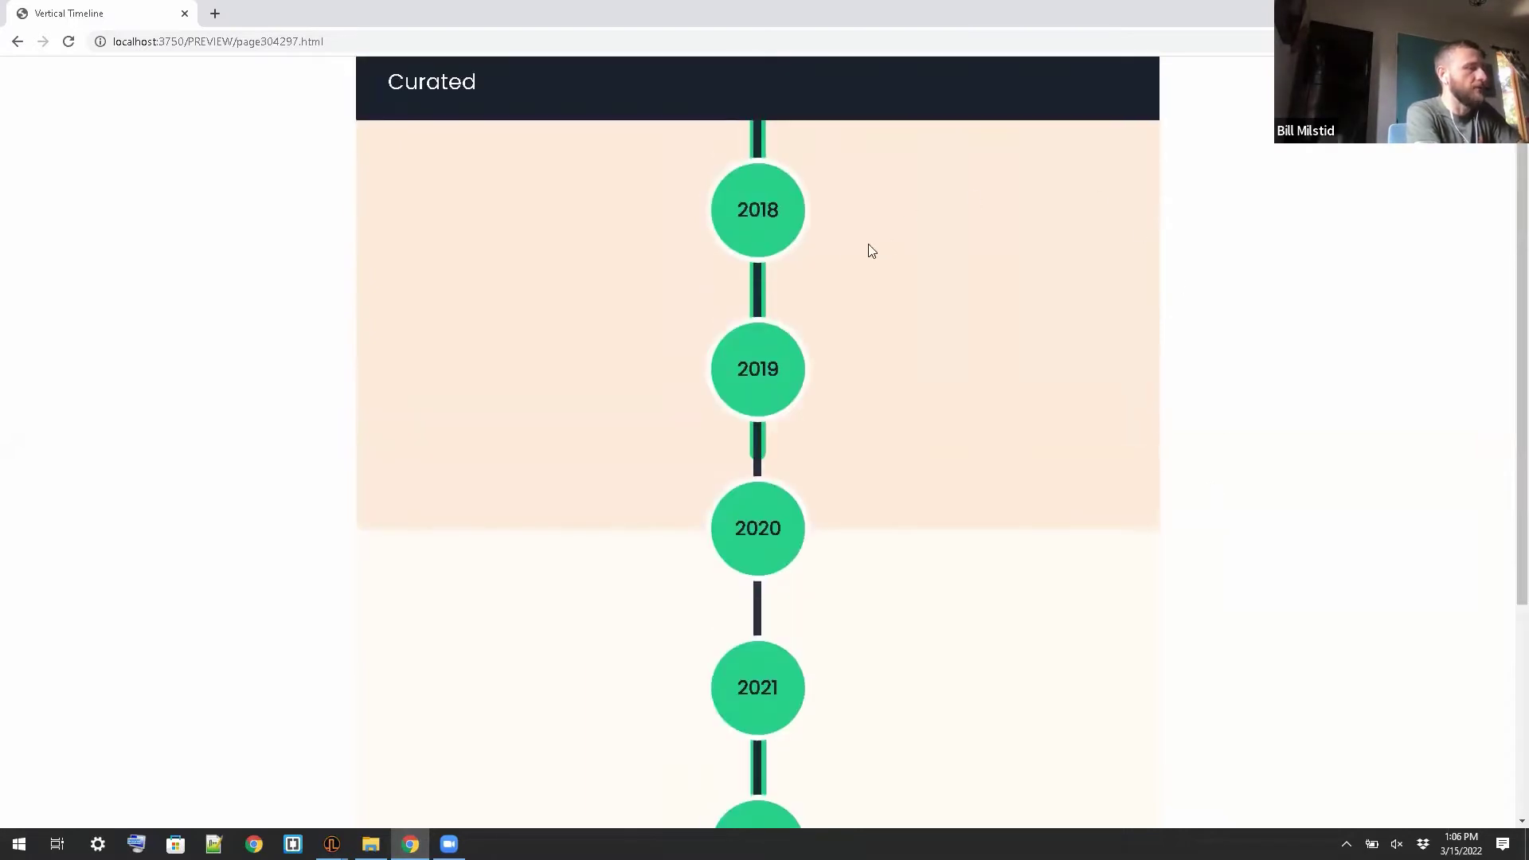
left_click(793, 208)
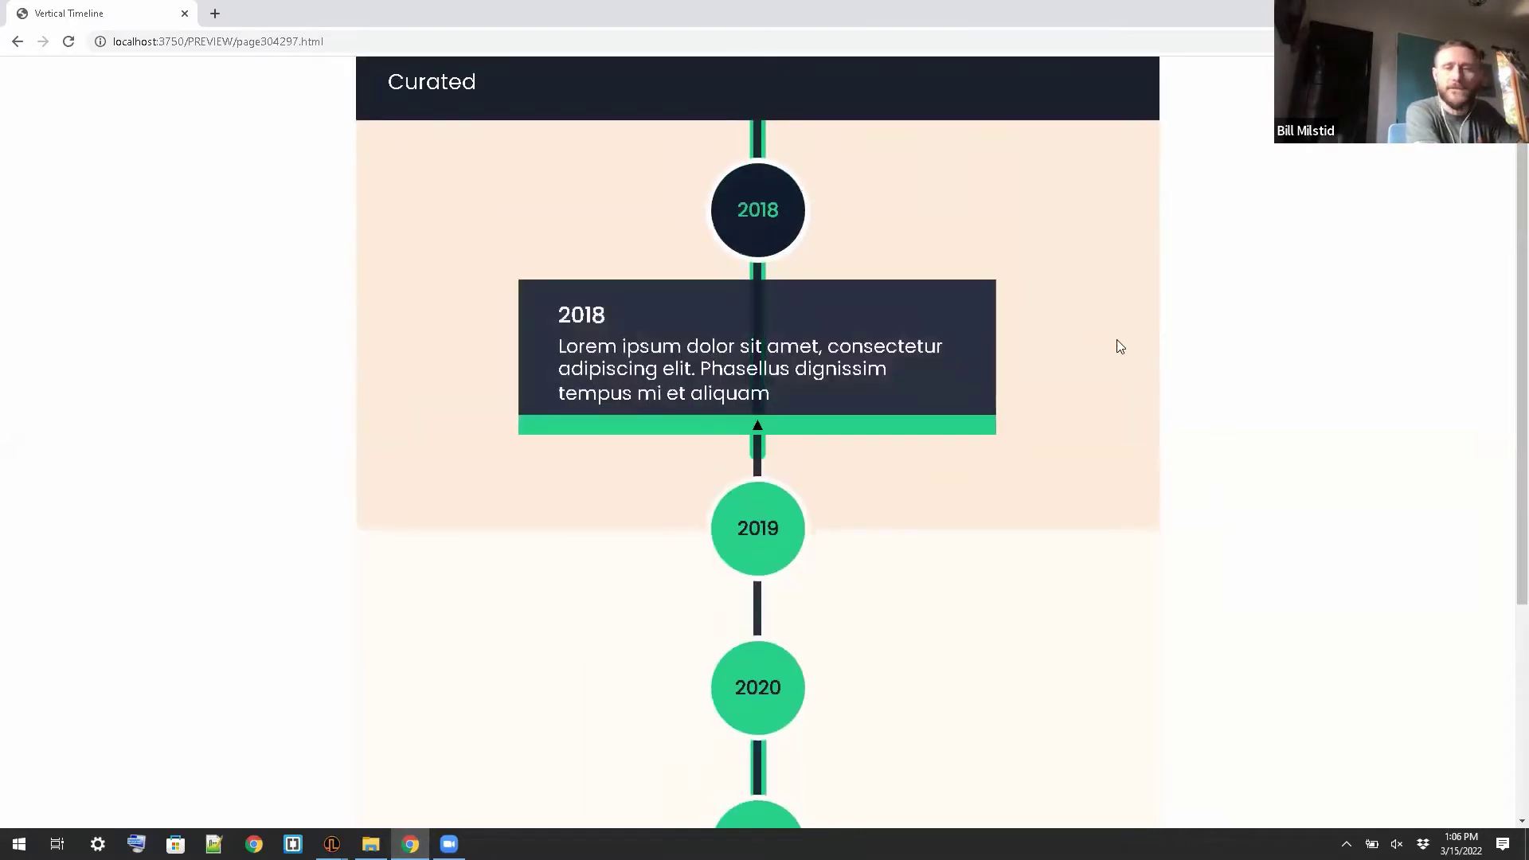
left_click(863, 431)
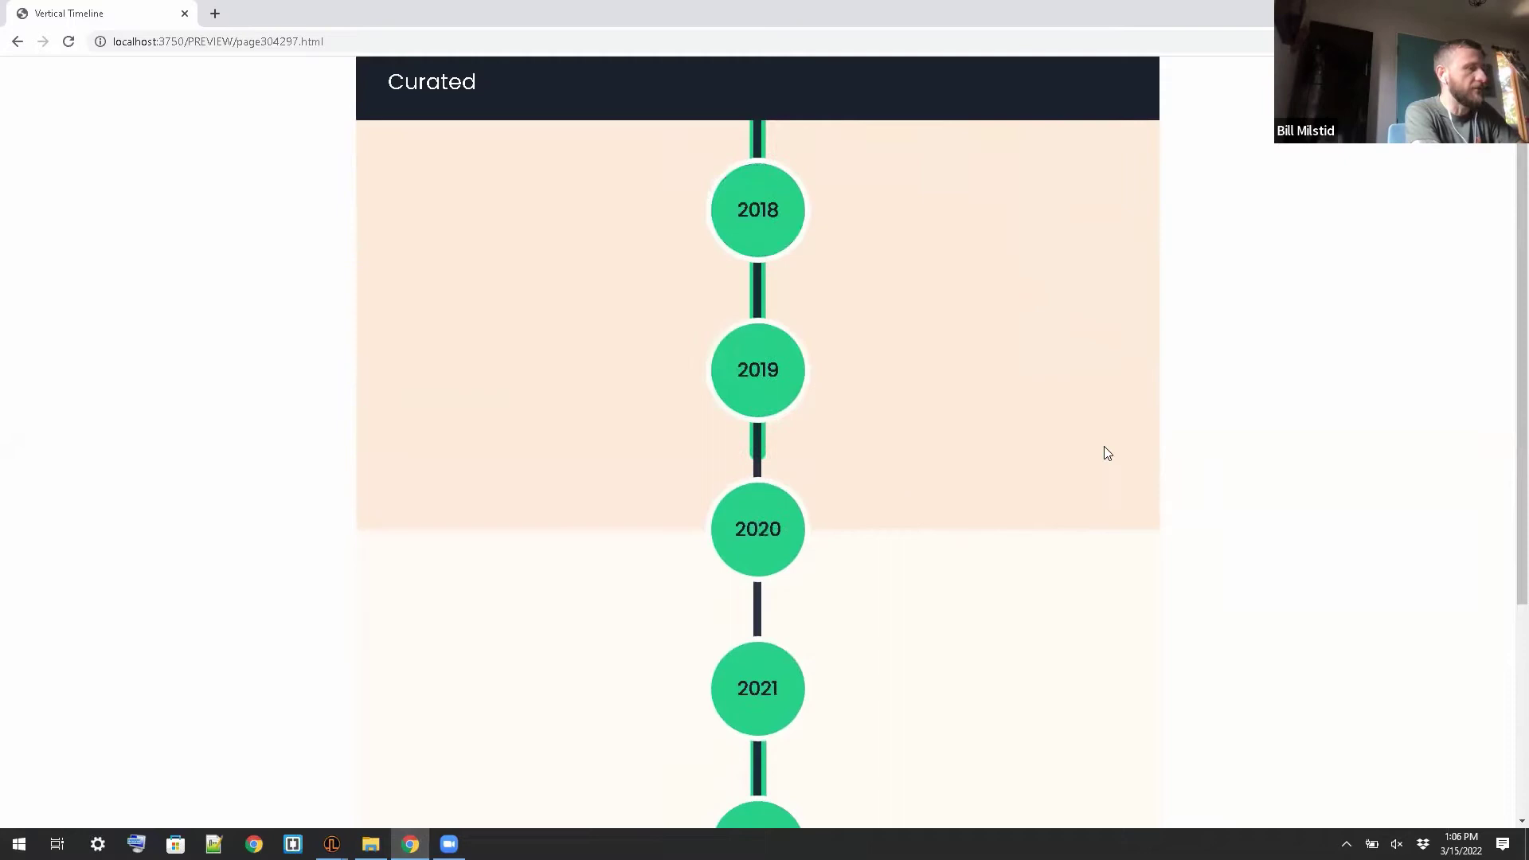
left_click(824, 387)
scroll(1173, 383, "down", 1)
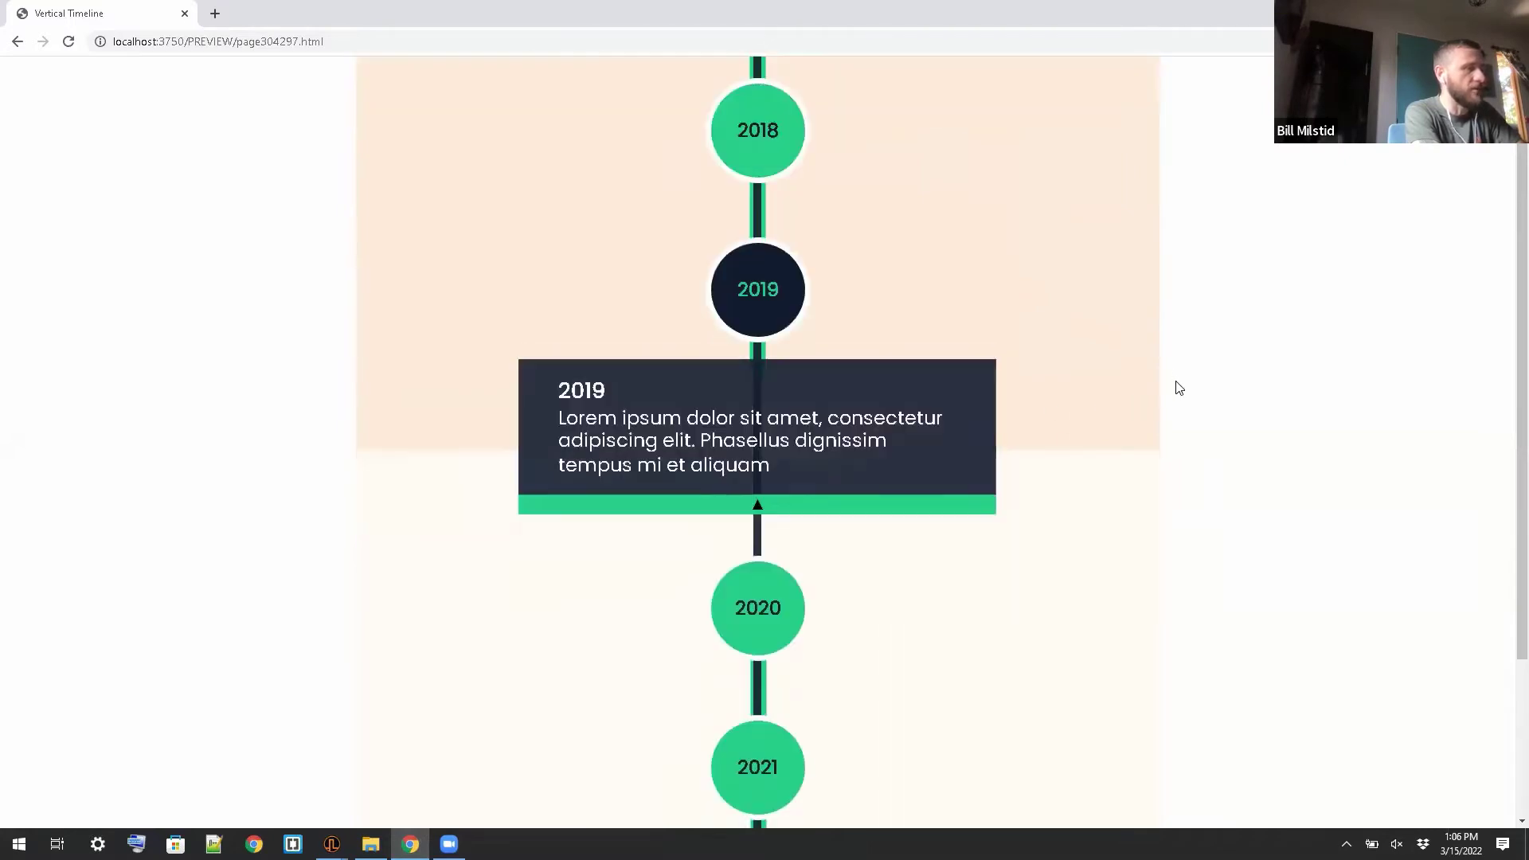
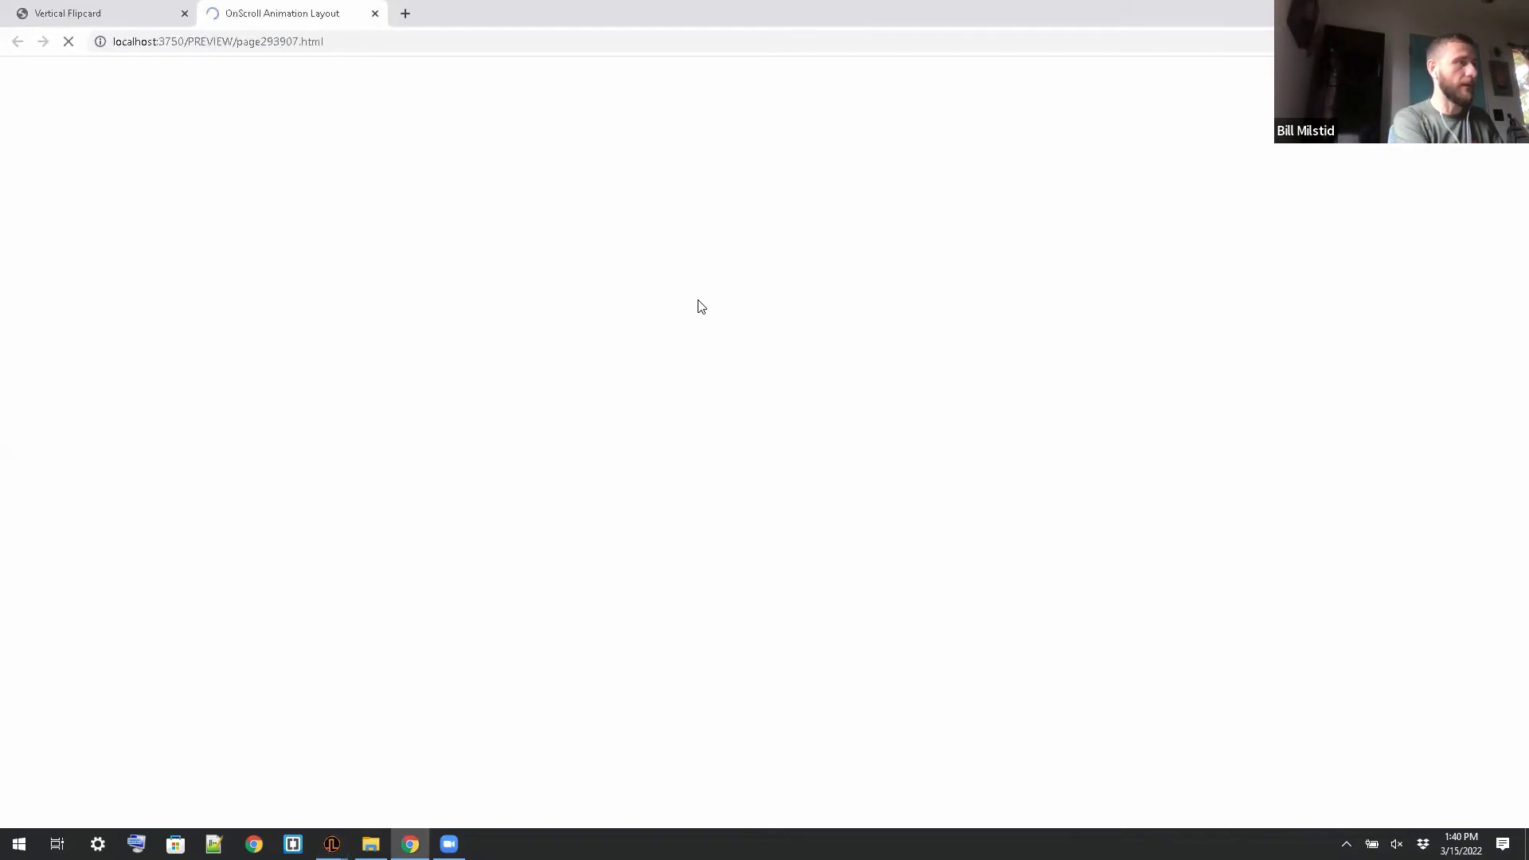
Step: Close the running preview, then preview the second CarouselWireframe page and browse its cards in both directions
key("alt+F4")
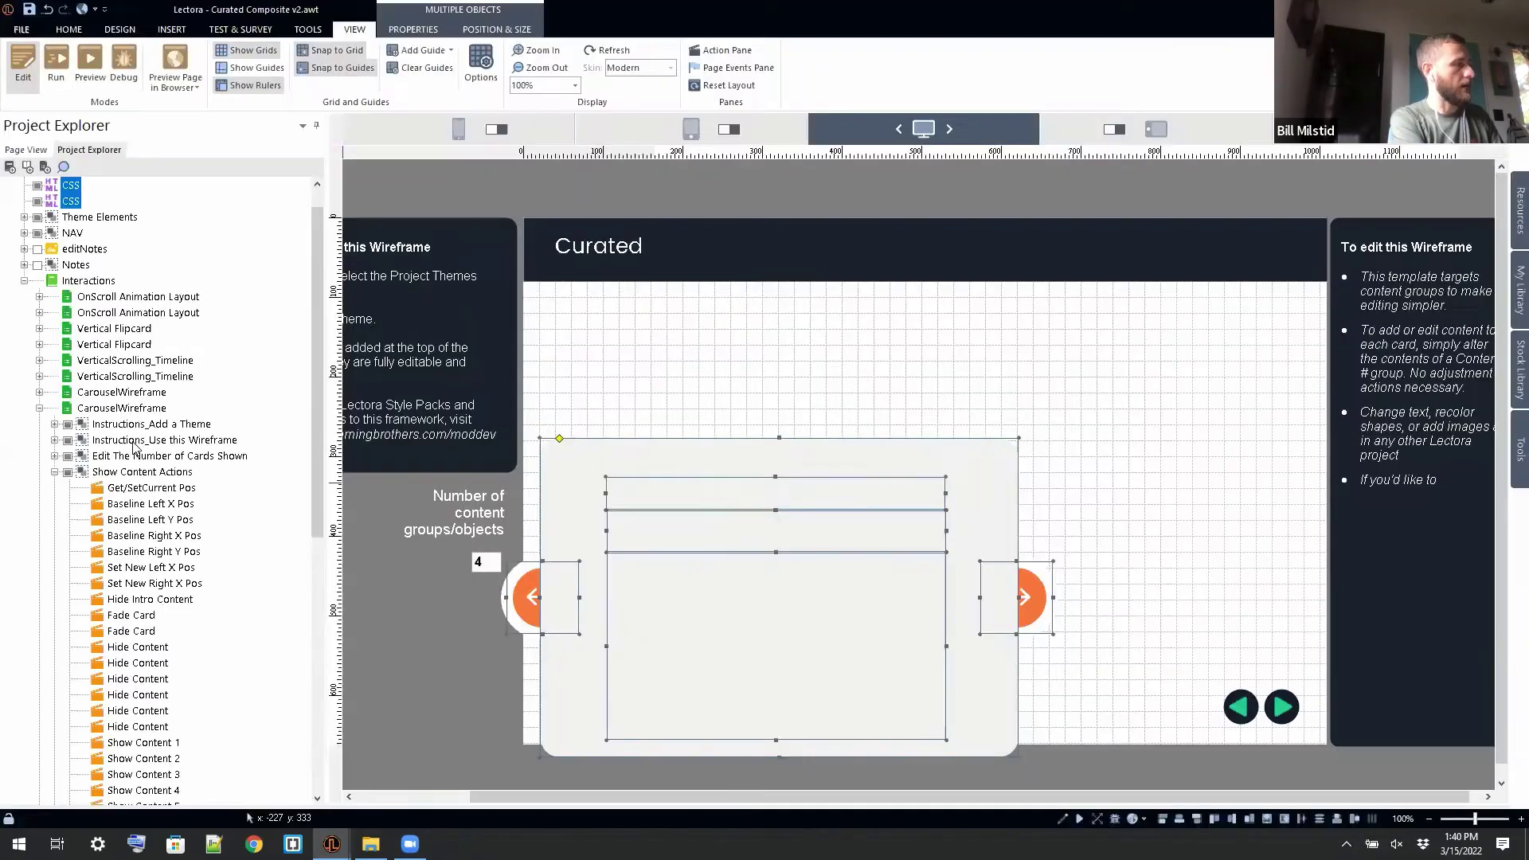
left_click(120, 409)
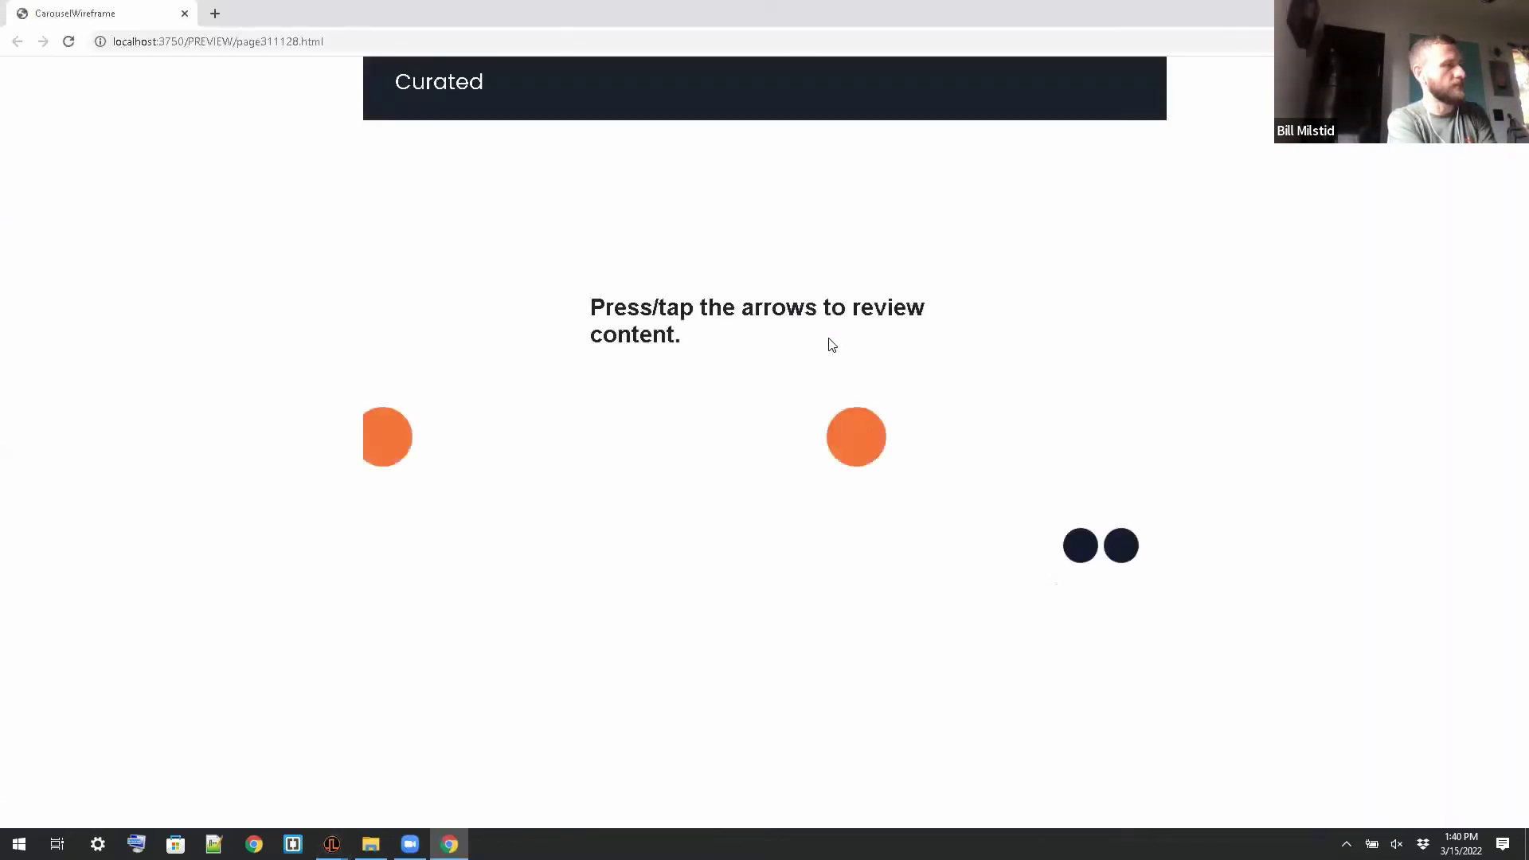
left_click(857, 436)
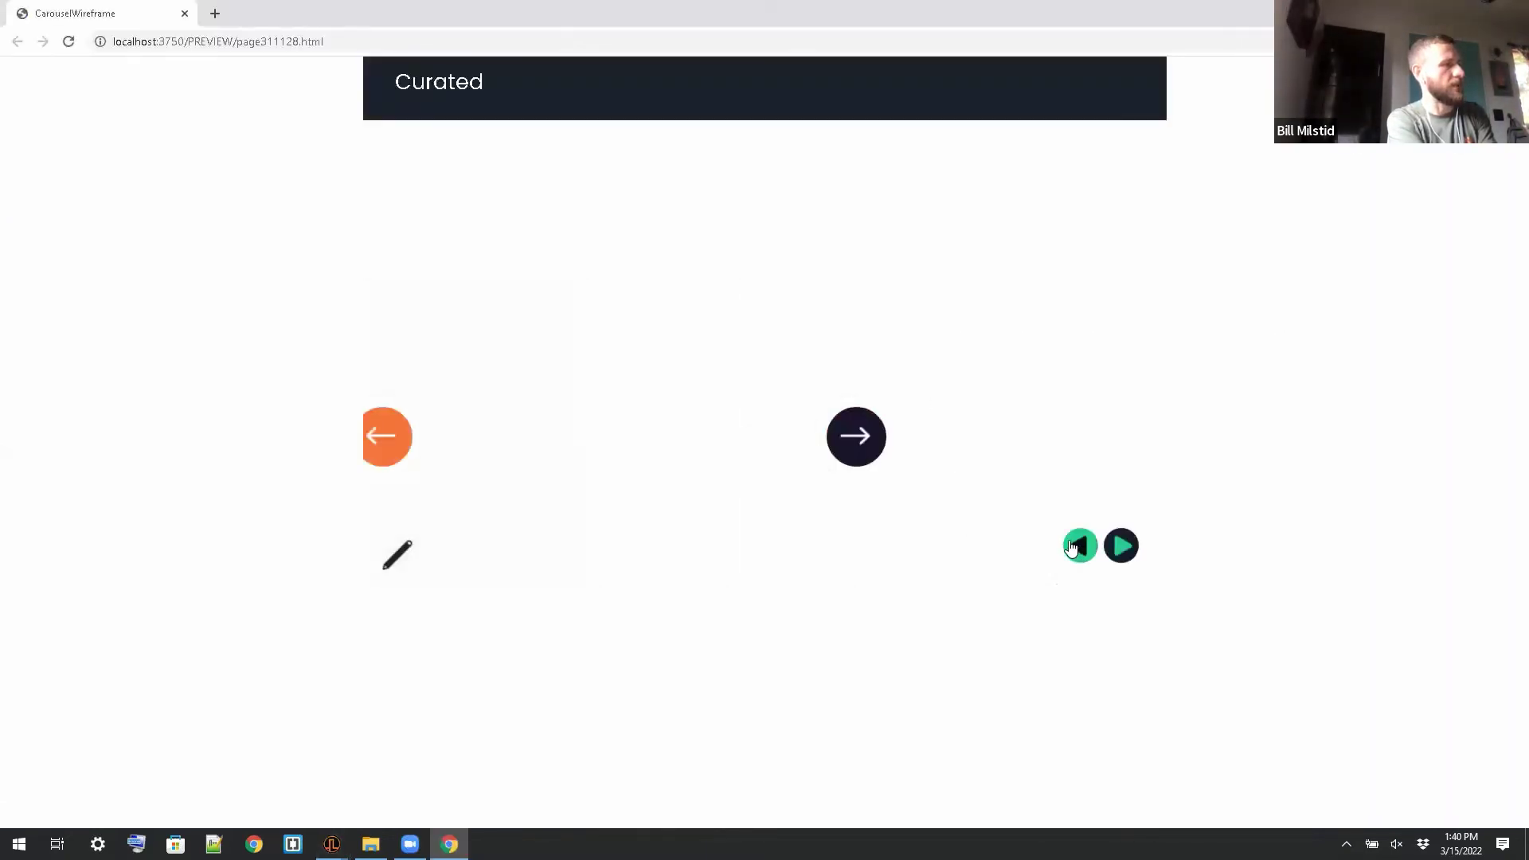
left_click(884, 438)
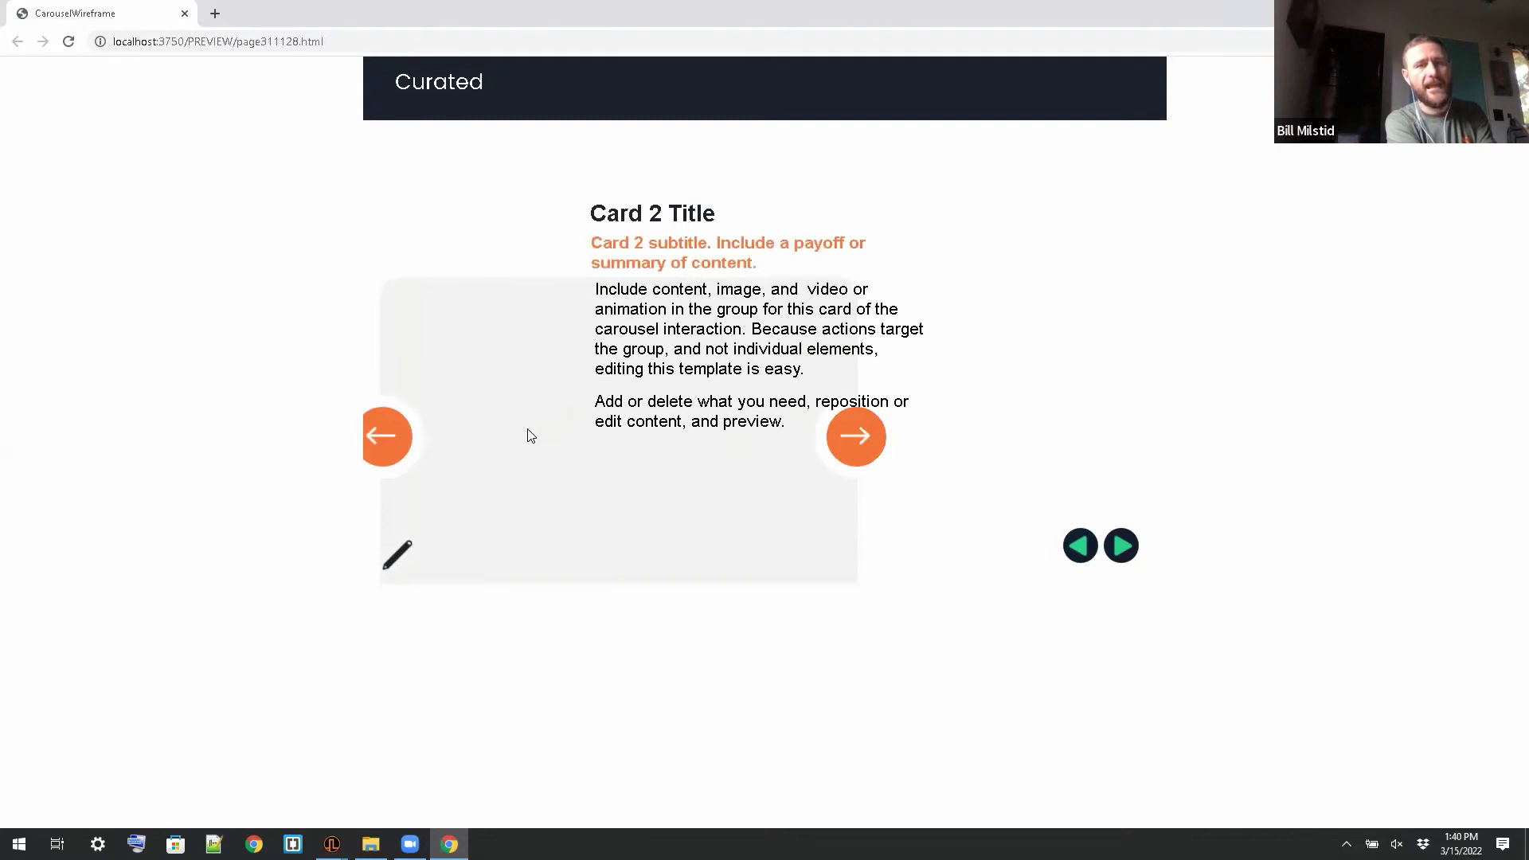
left_click(391, 430)
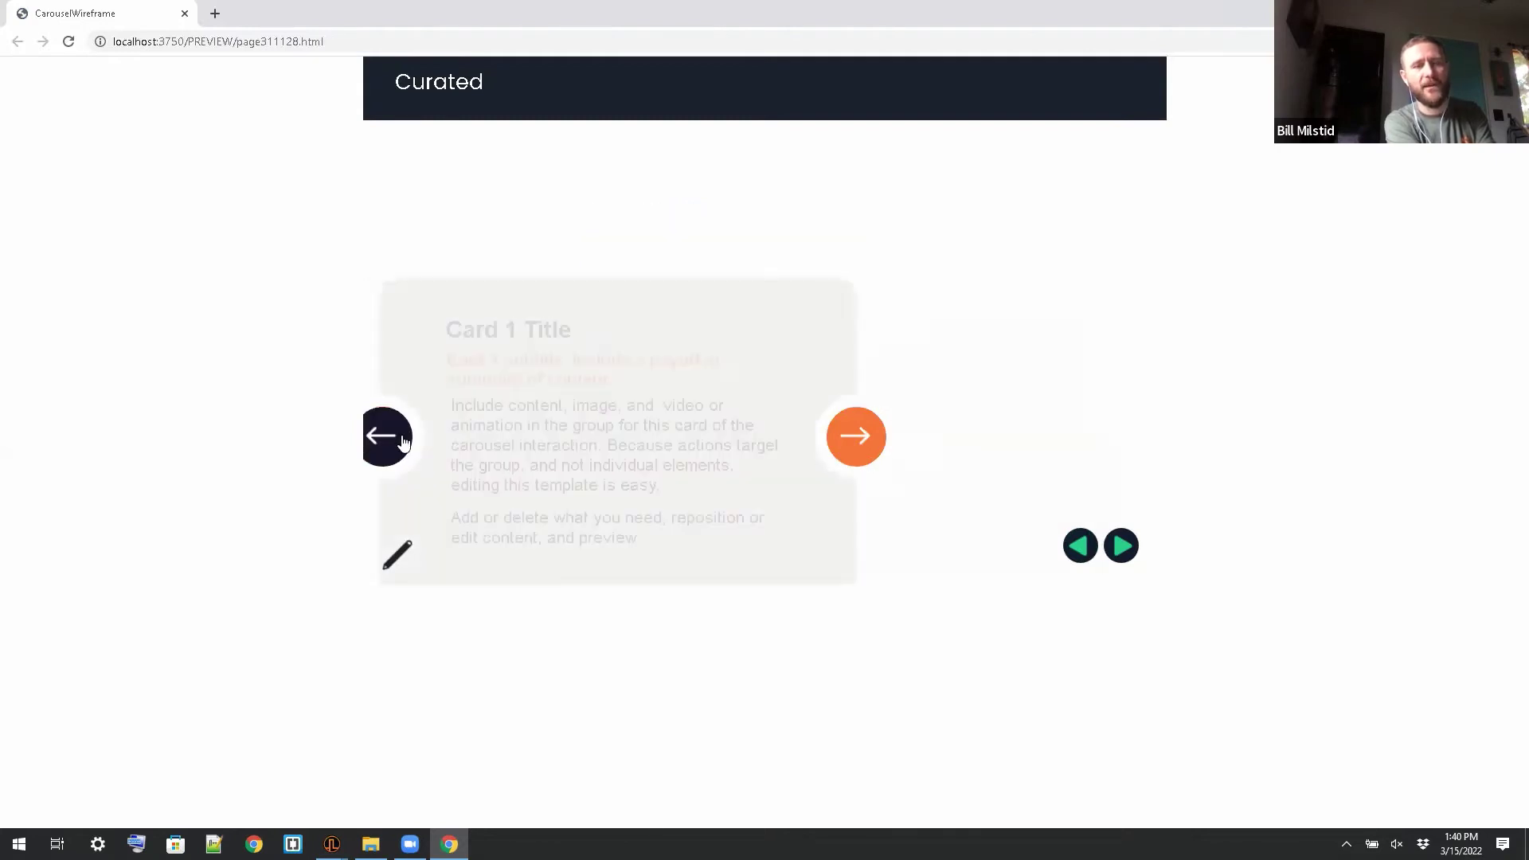
left_click(385, 444)
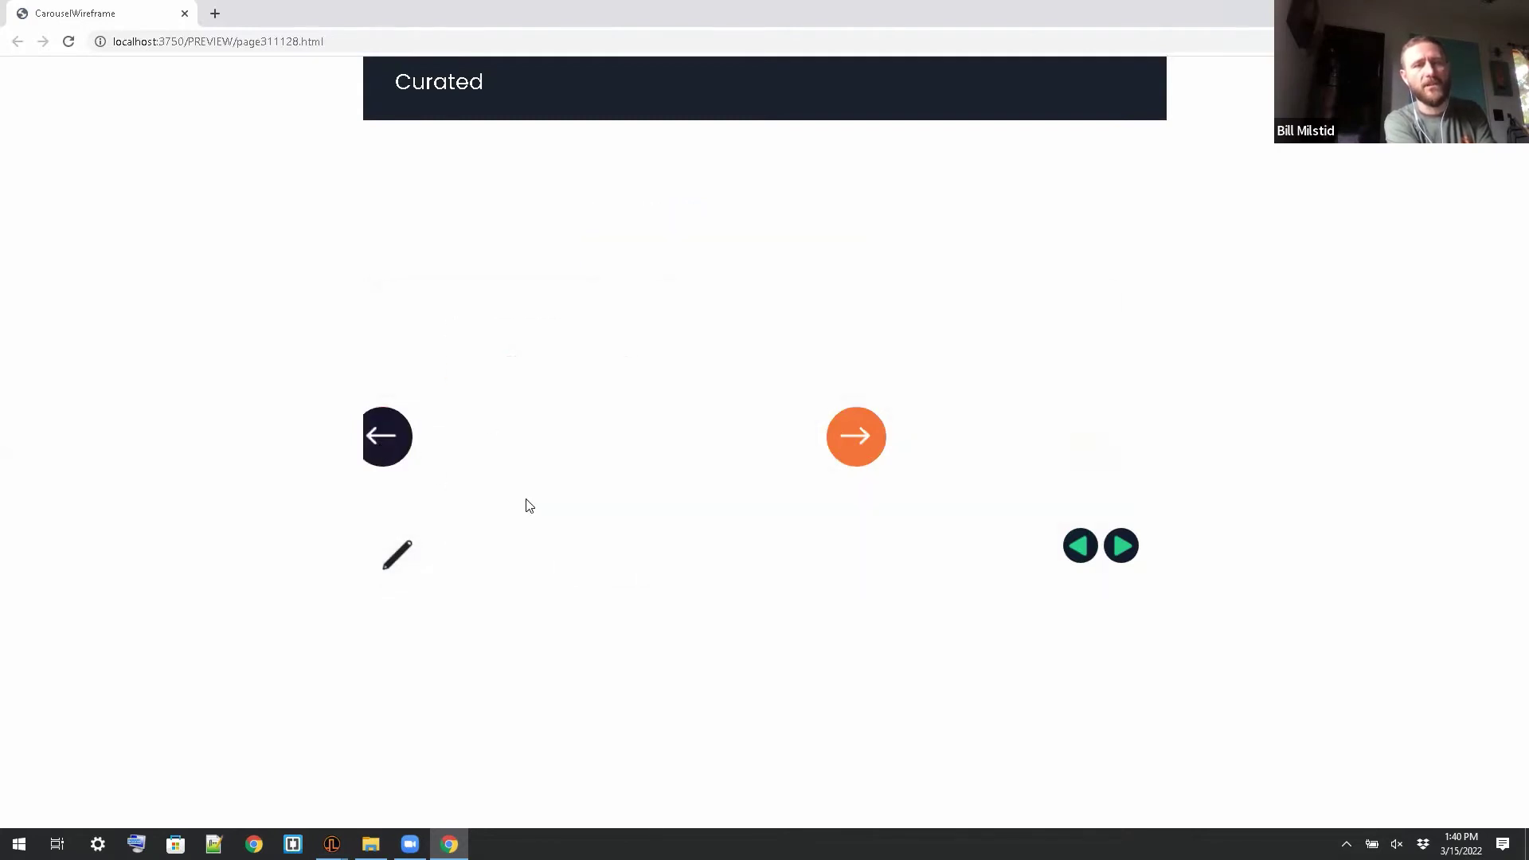
left_click(392, 440)
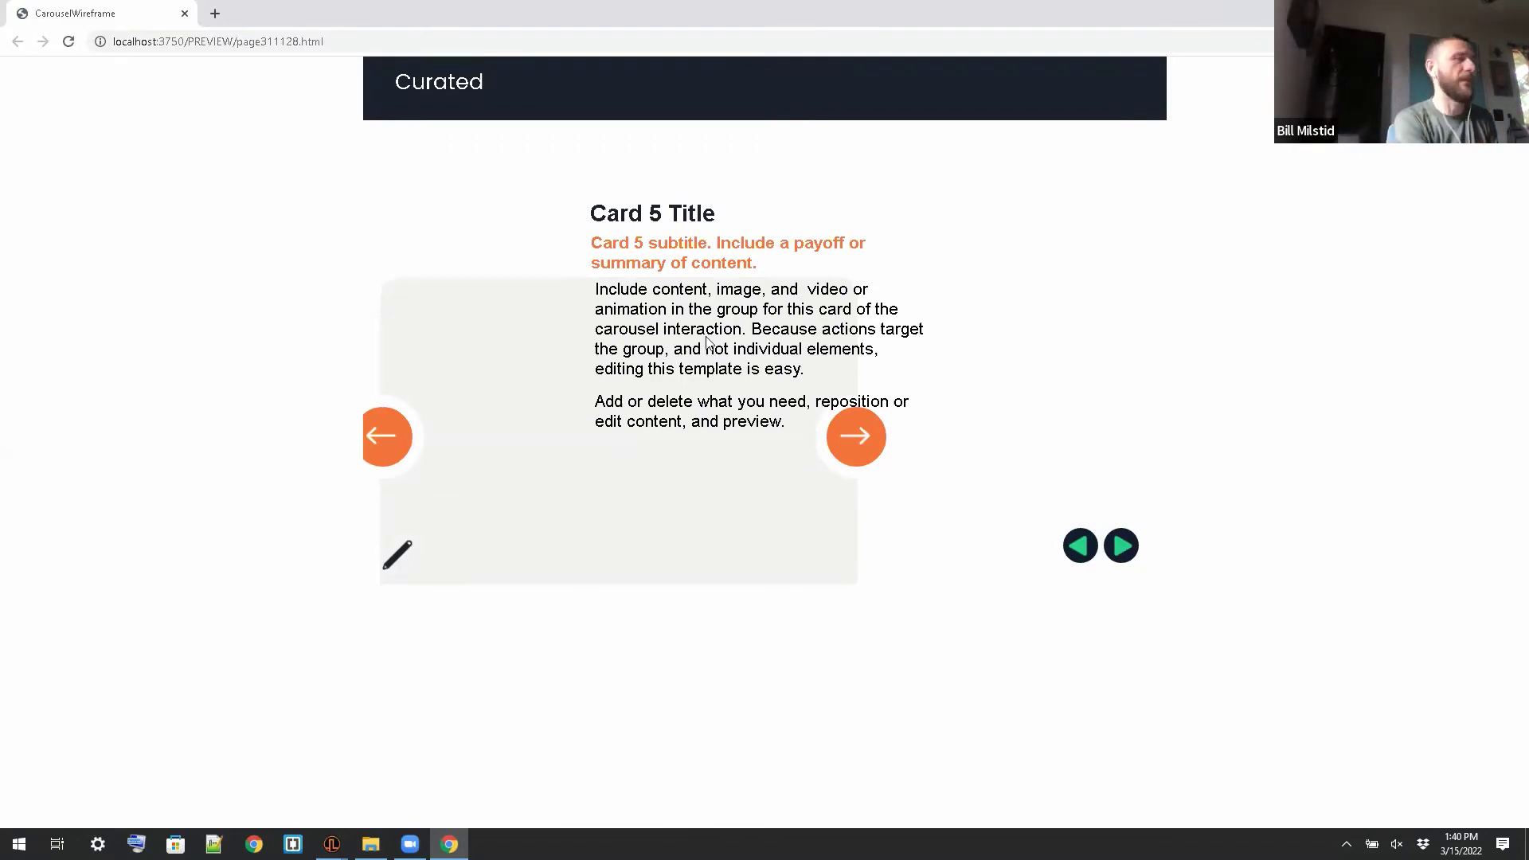
Step: Close the preview and undo the repositioning of the carousel's card and arrows on the second CarouselWireframe page
key("ctrl+w")
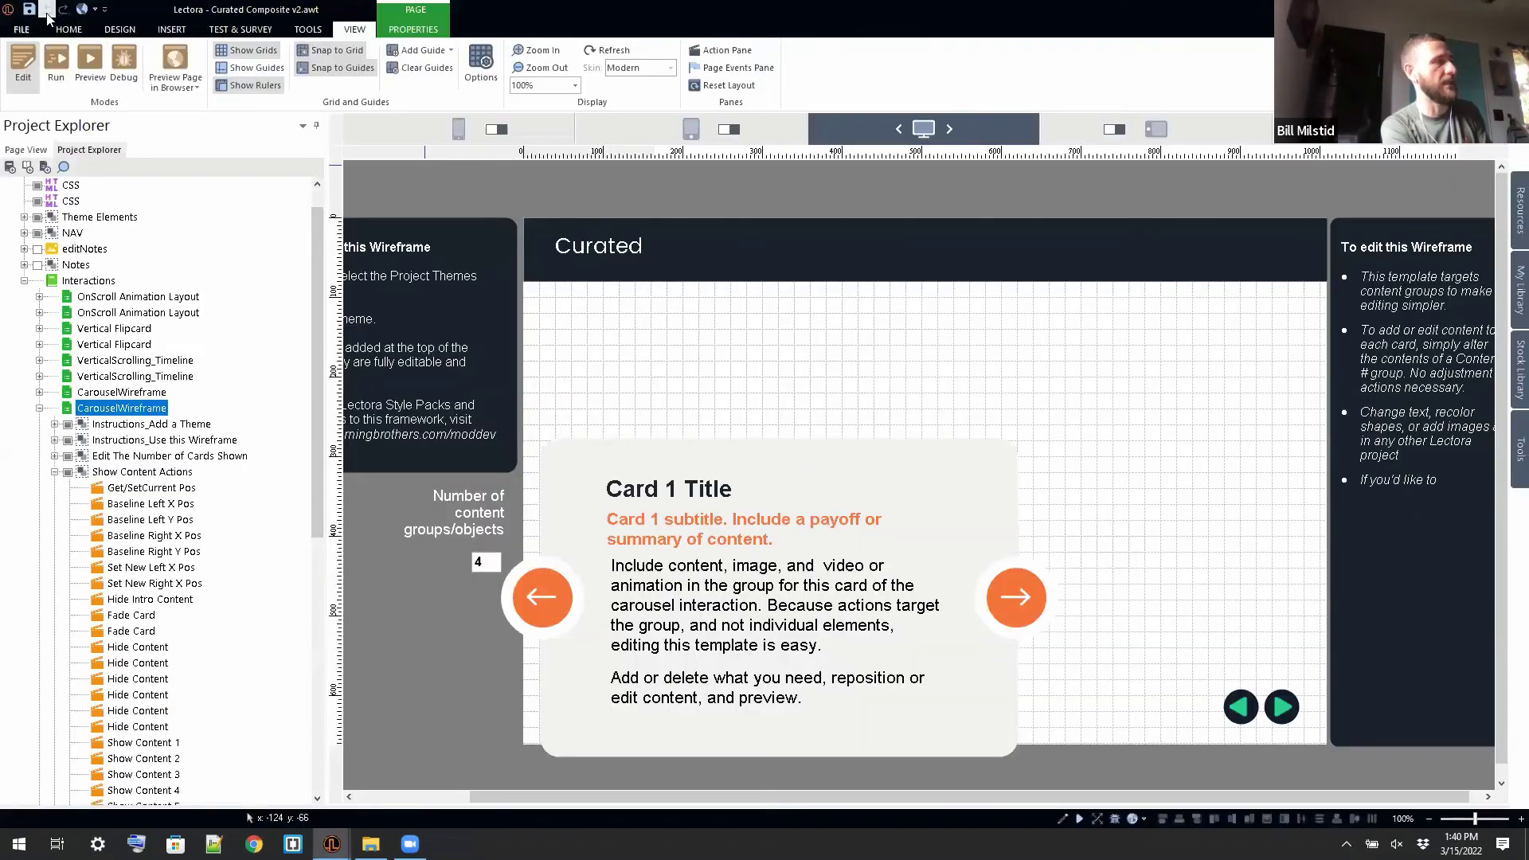
left_click(49, 14)
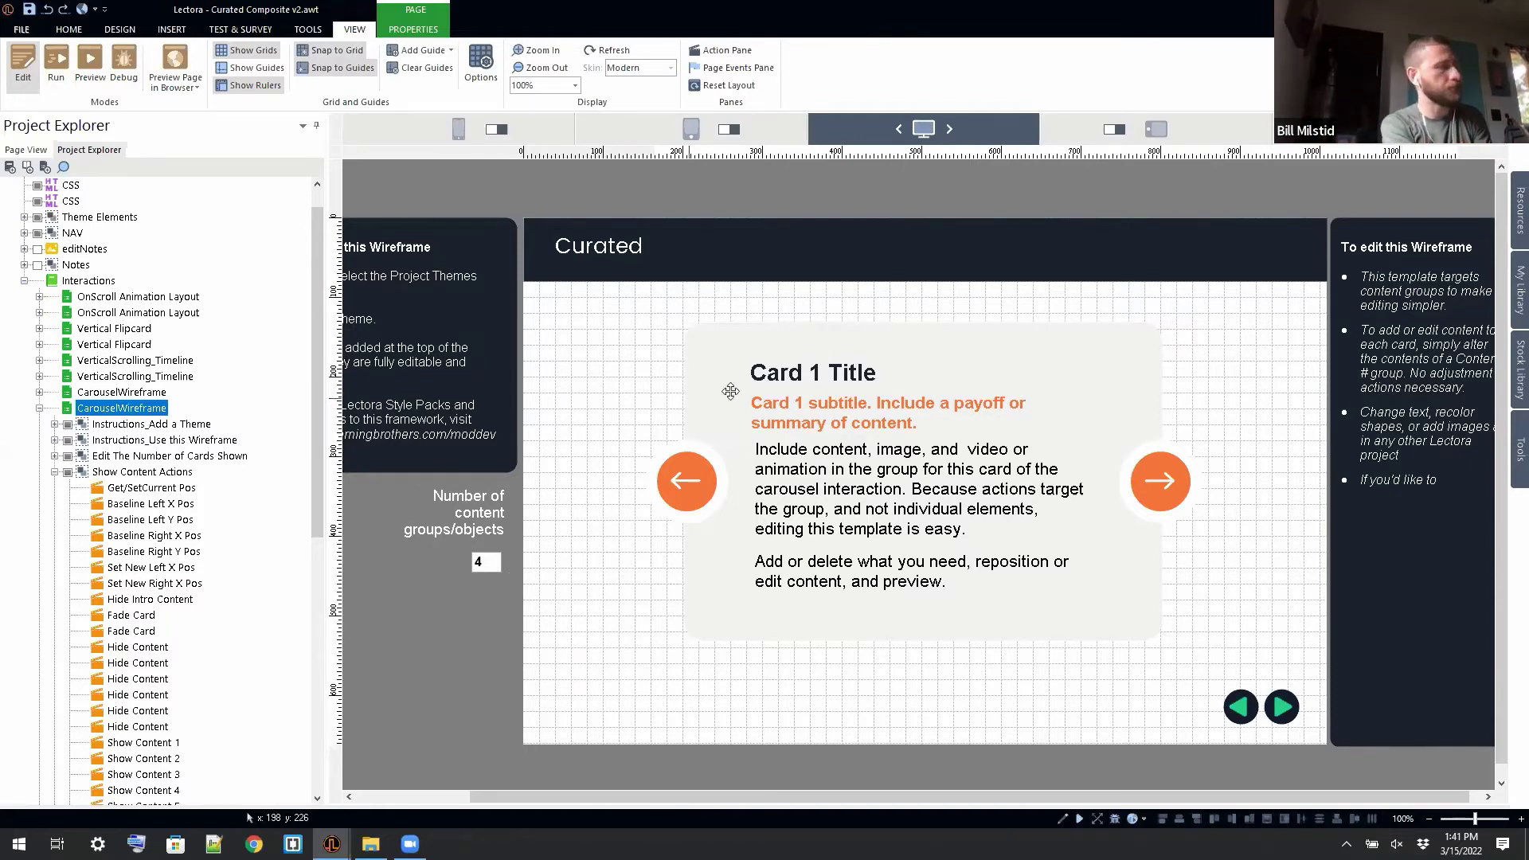
Step: Preview the first CarouselWireframe page in Google Chrome, browse from Card 1 to Card 6, and close the preview
left_click(122, 393)
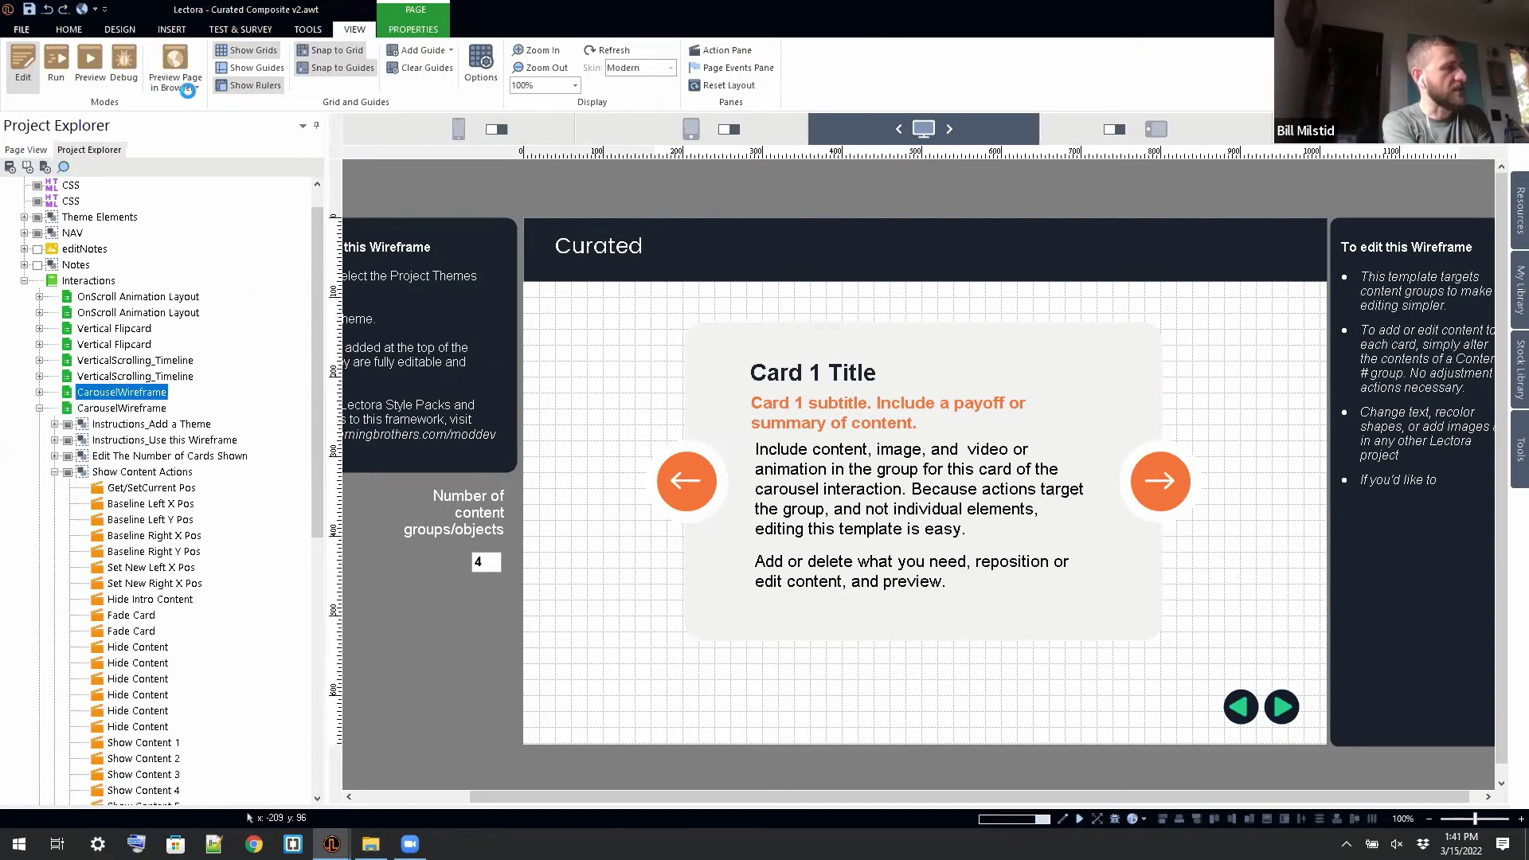
left_click(183, 85)
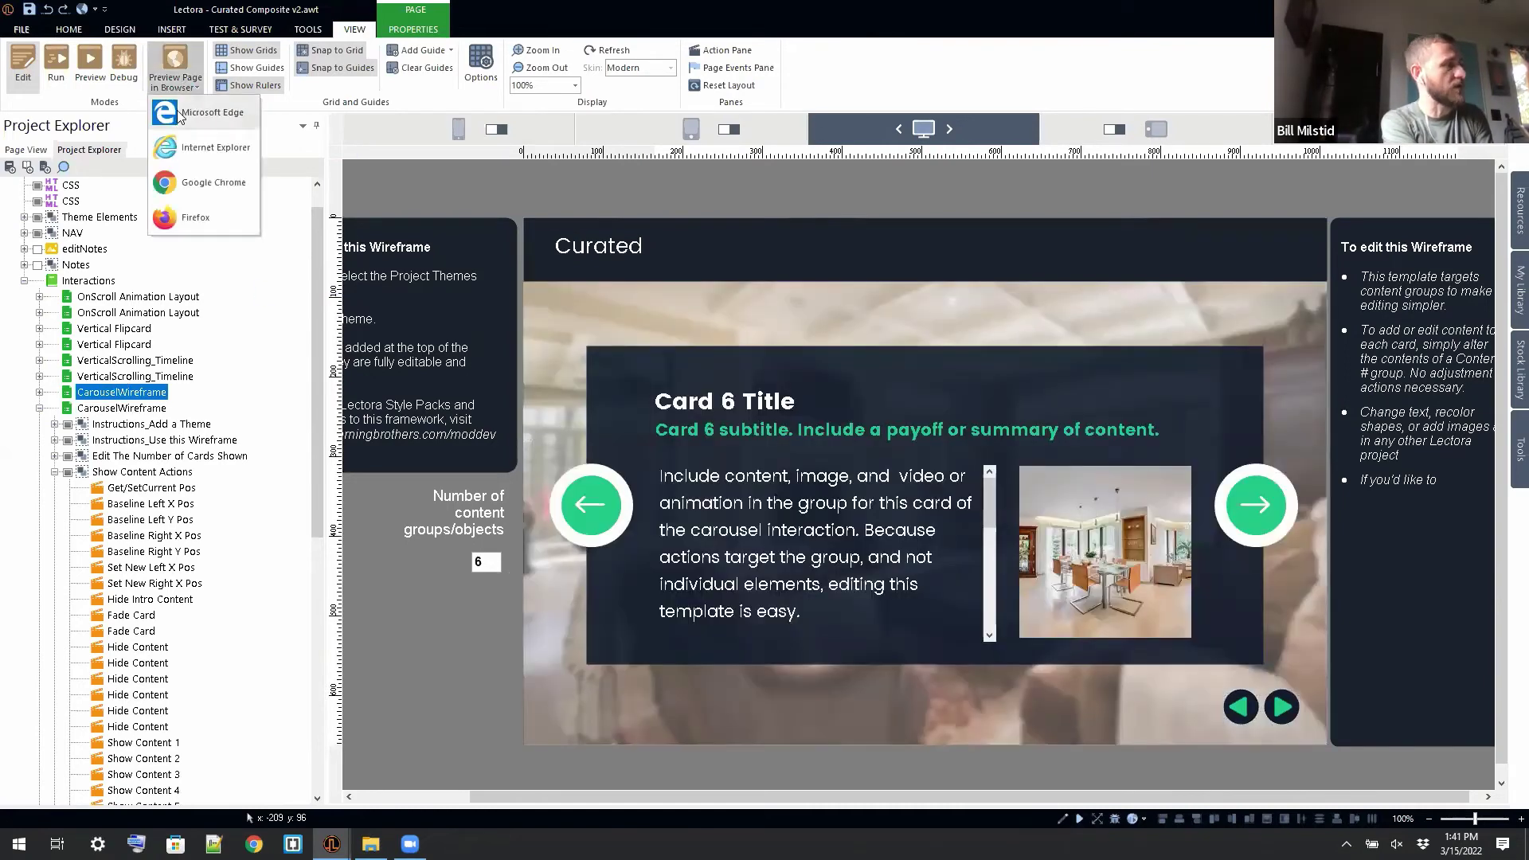
left_click(182, 180)
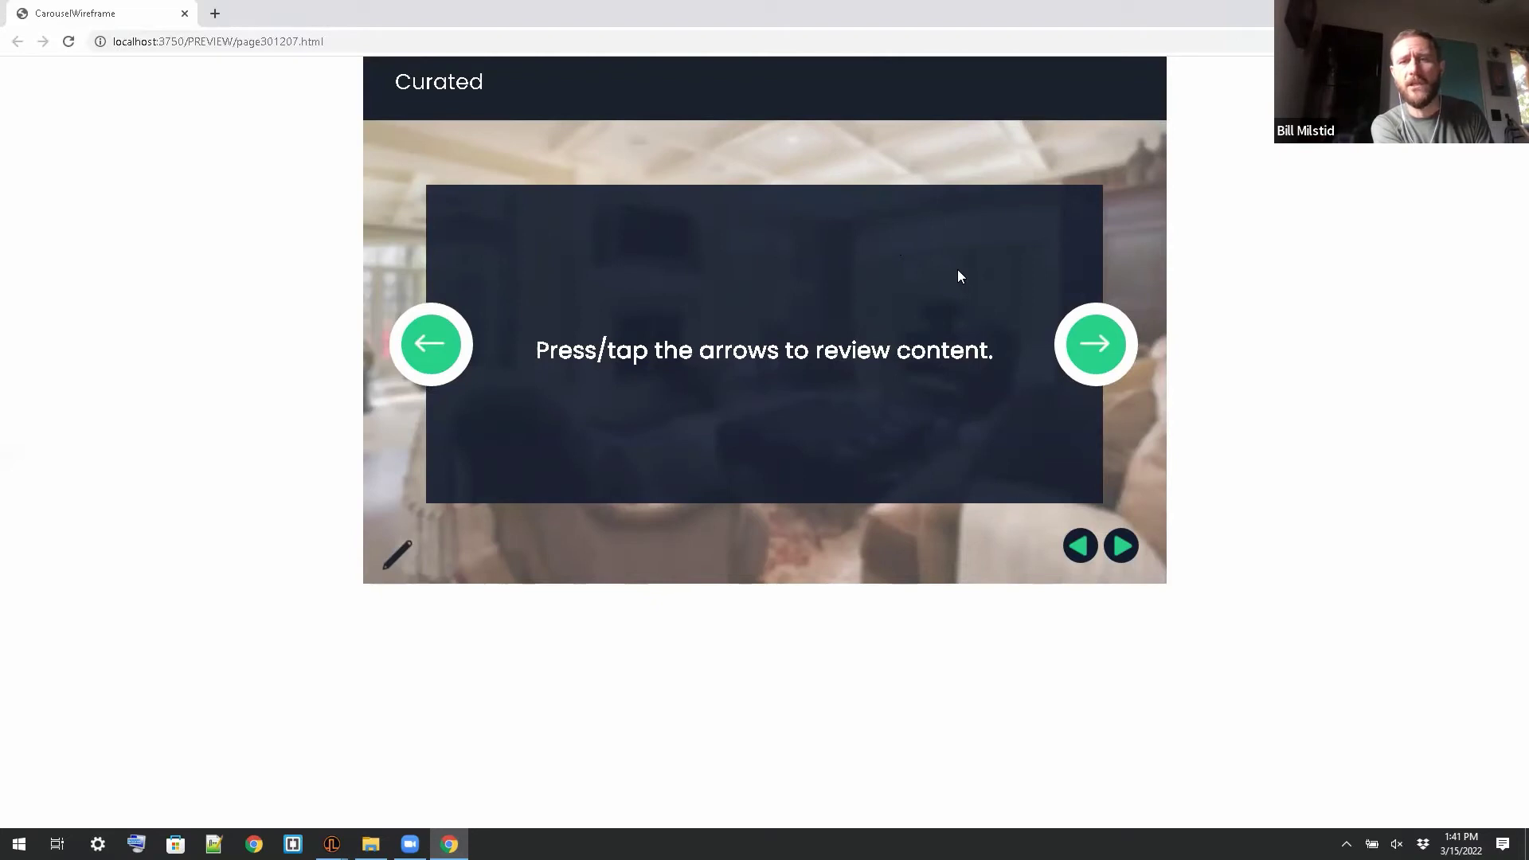
left_click(1080, 378)
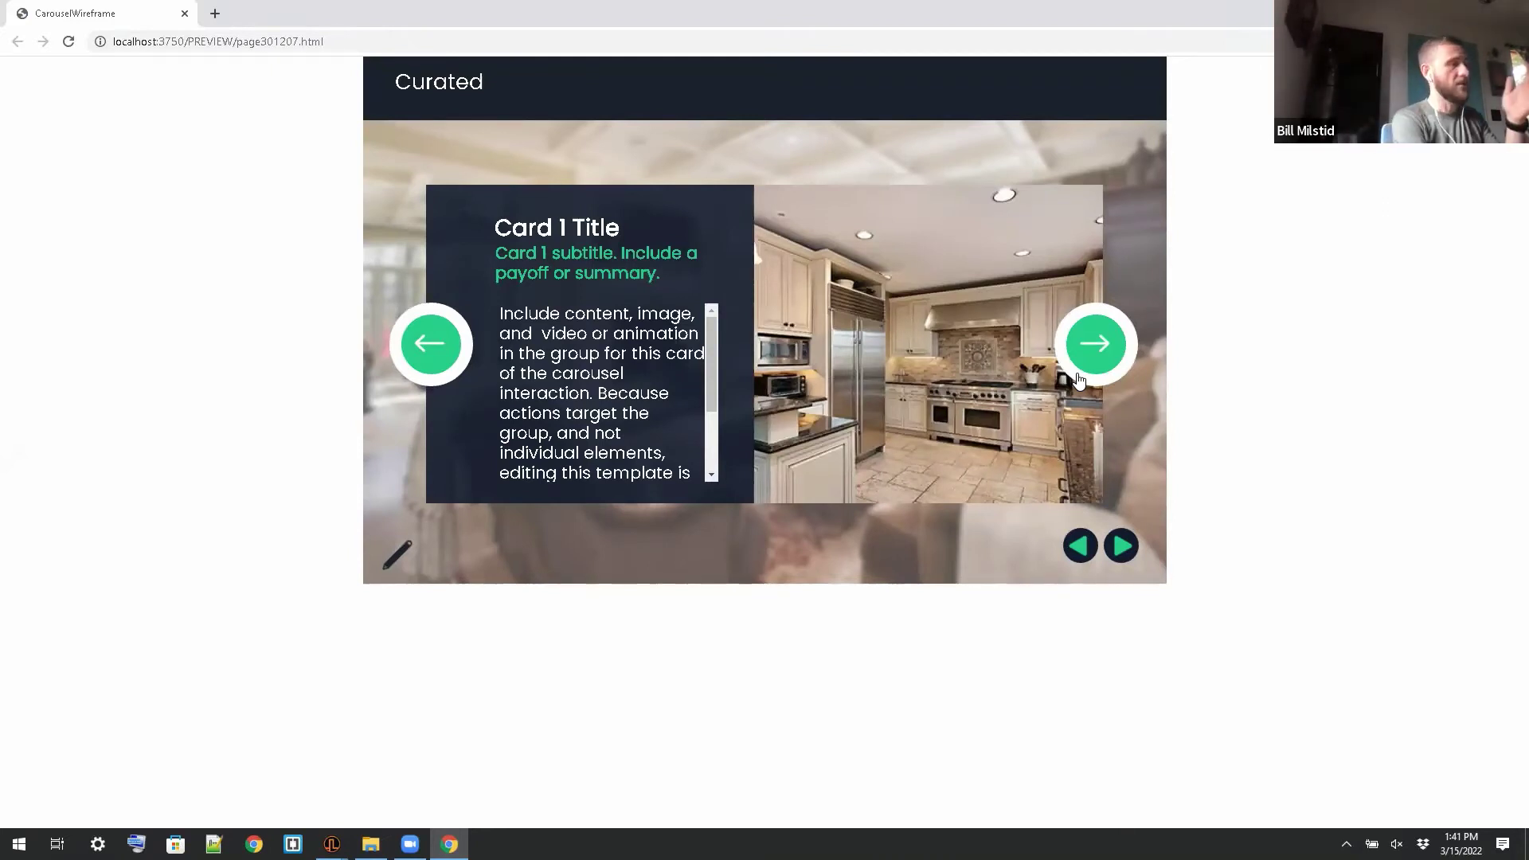
left_click(1079, 379)
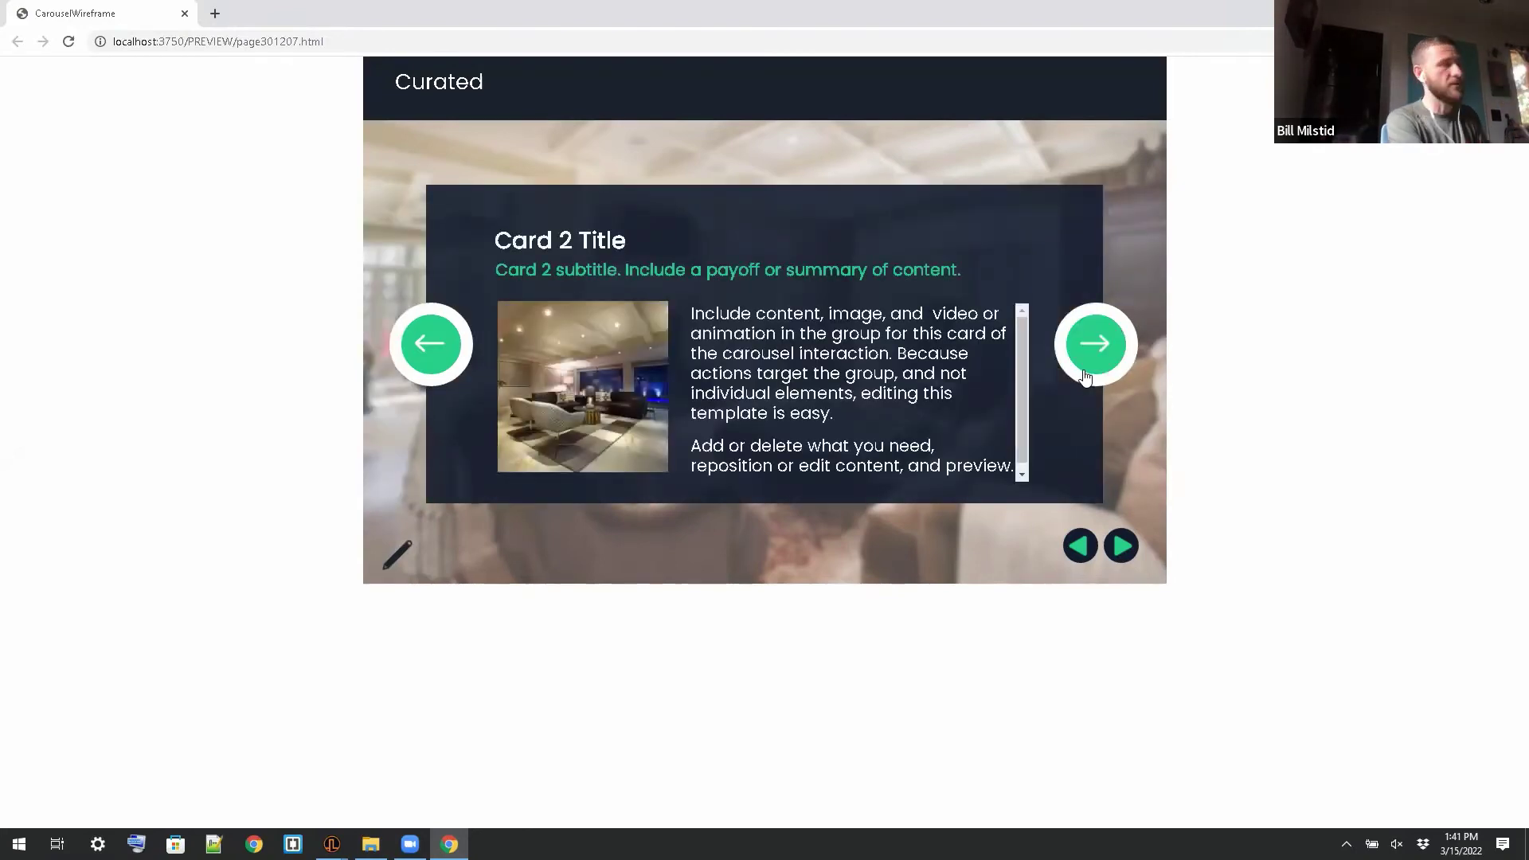
left_click(1085, 377)
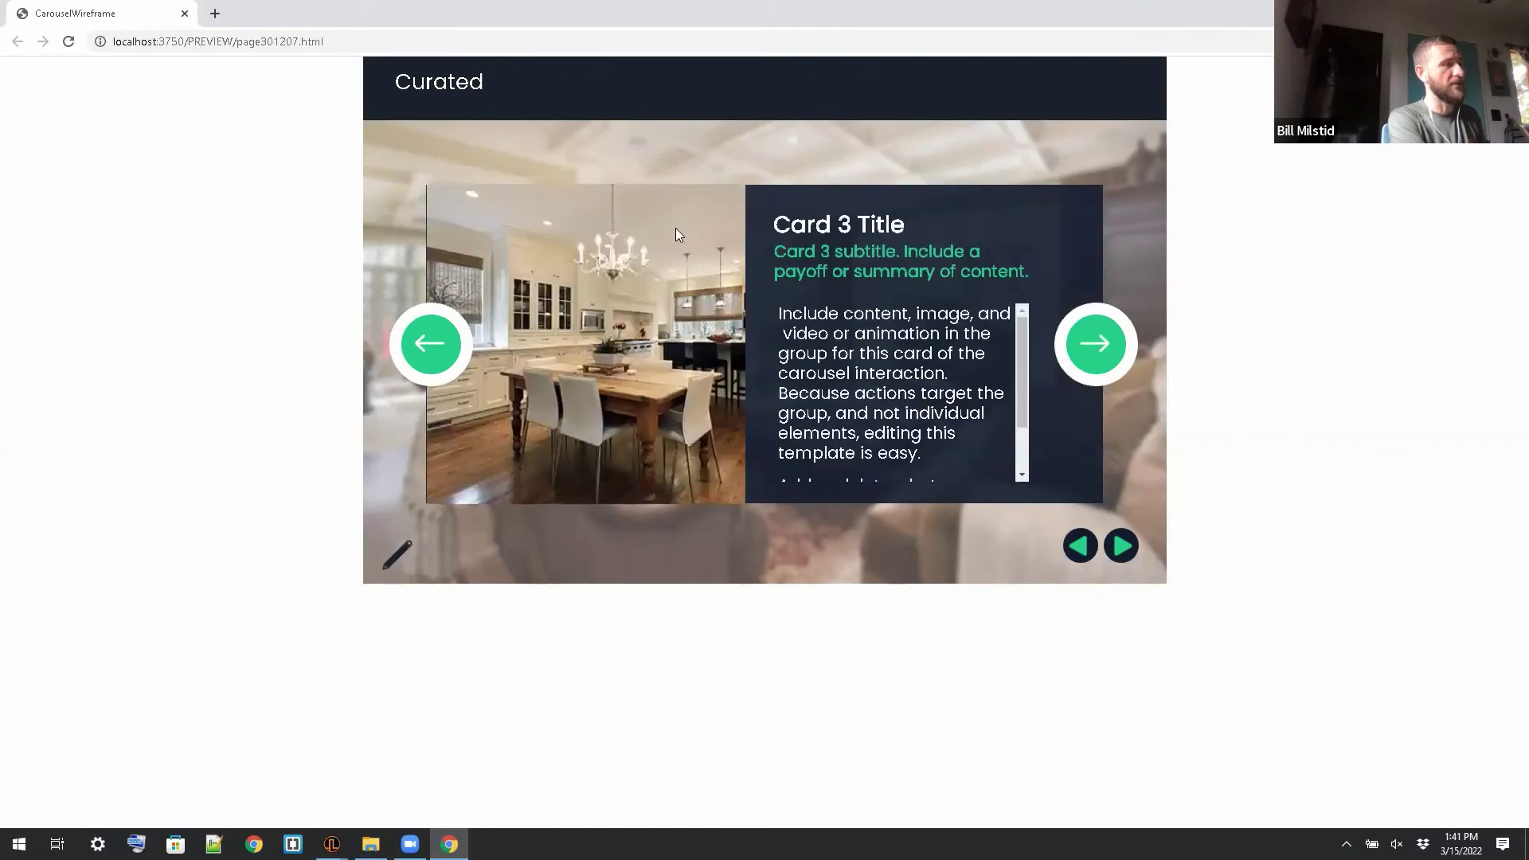
left_click(1096, 366)
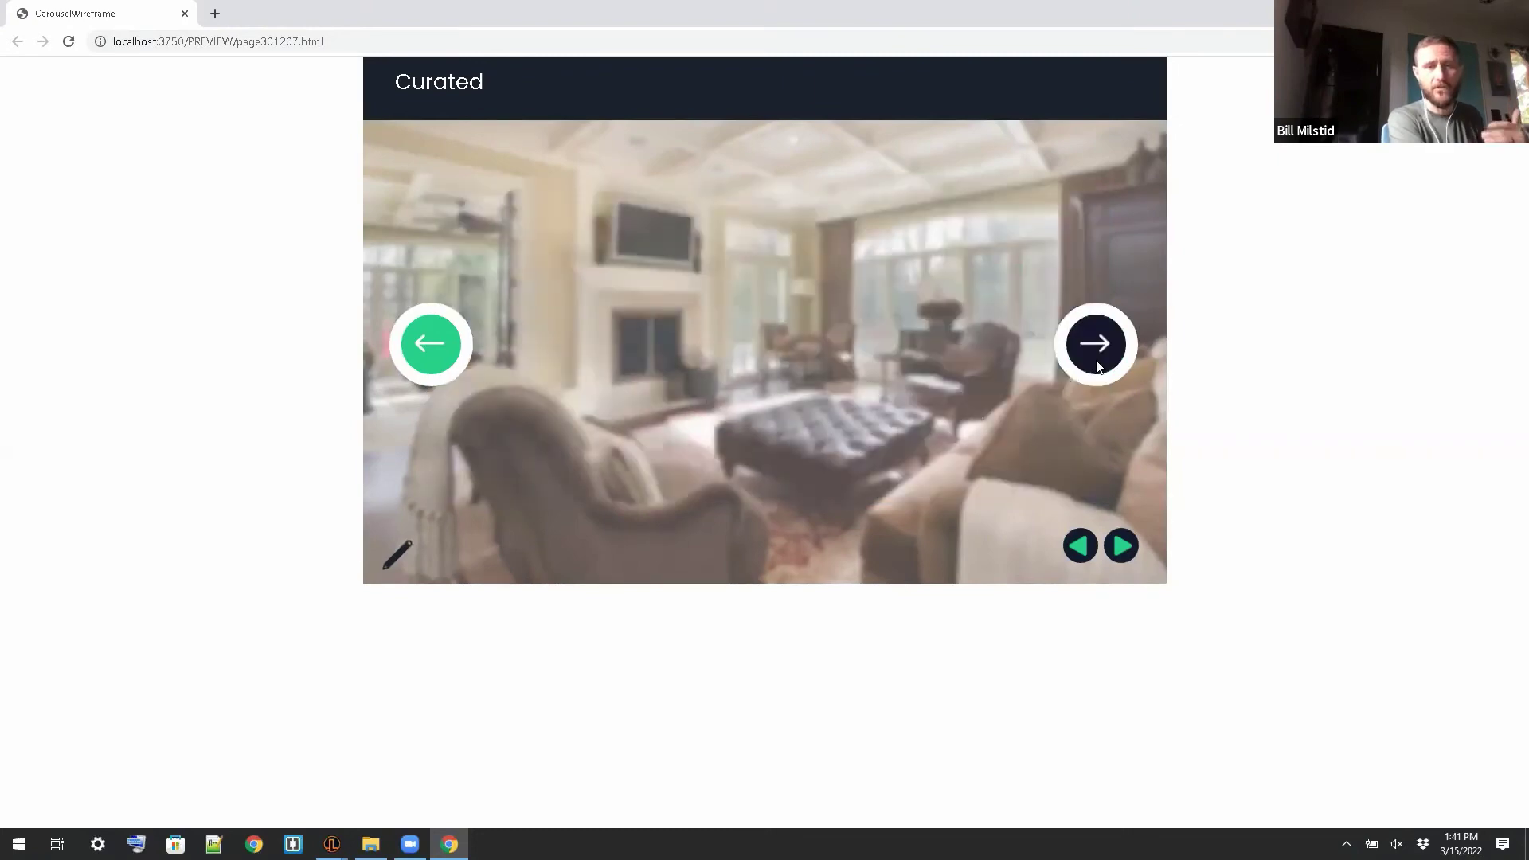
left_click(1104, 364)
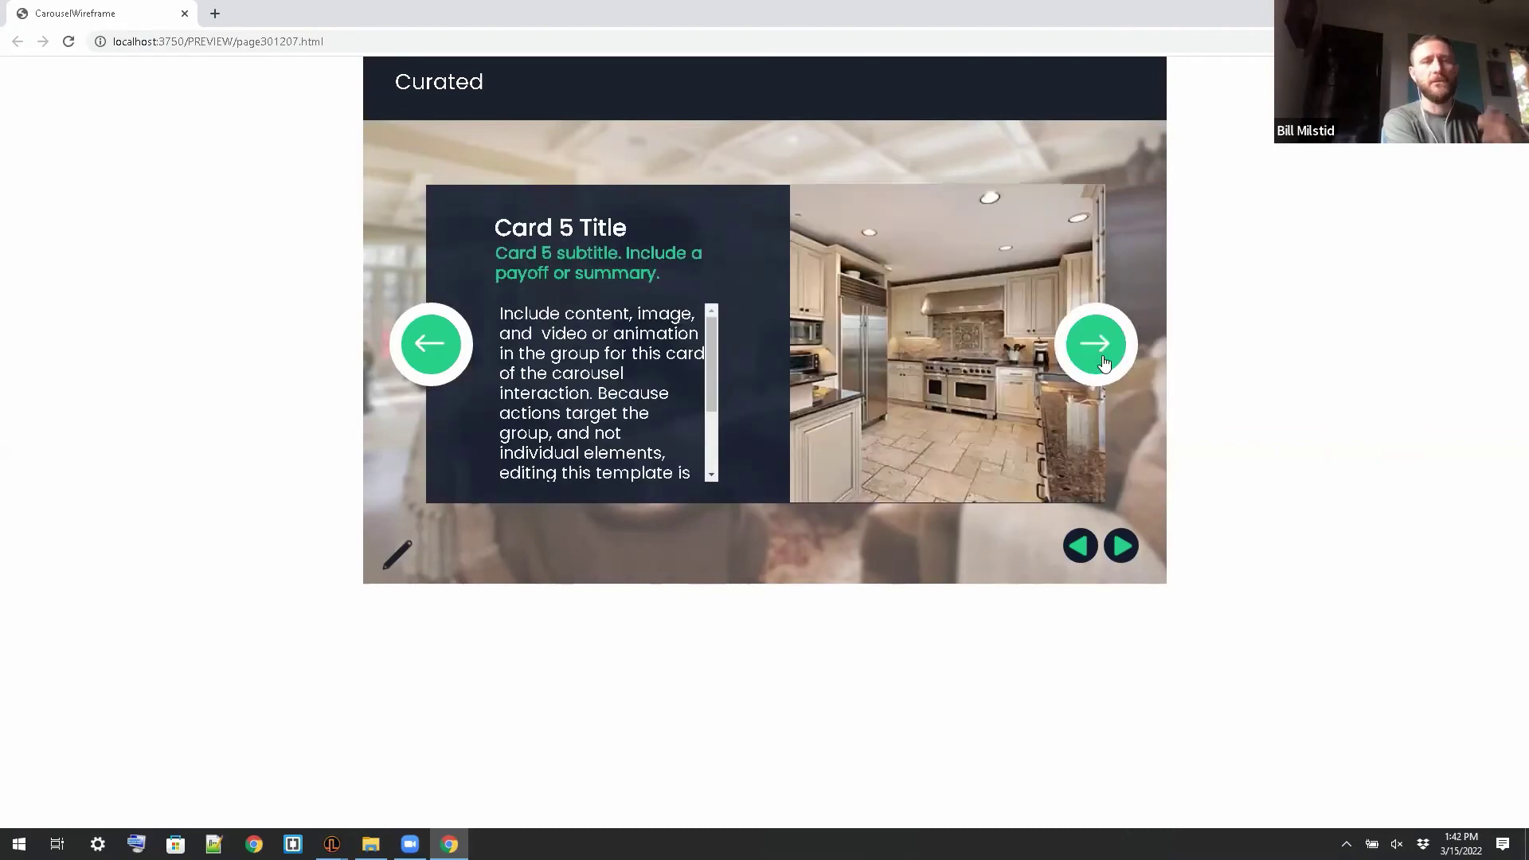
left_click(1104, 364)
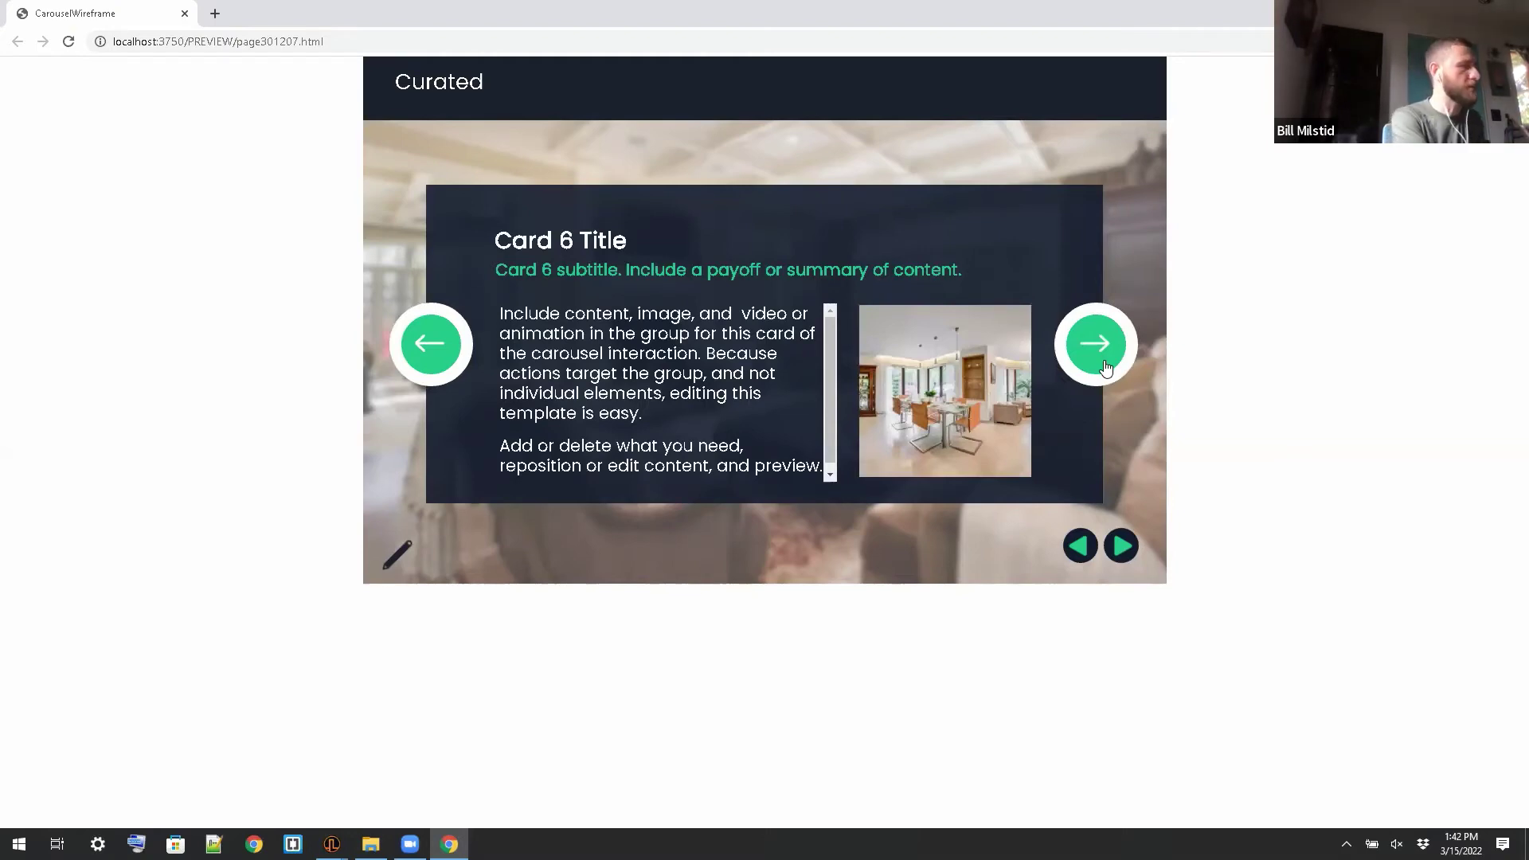
left_click(1509, 13)
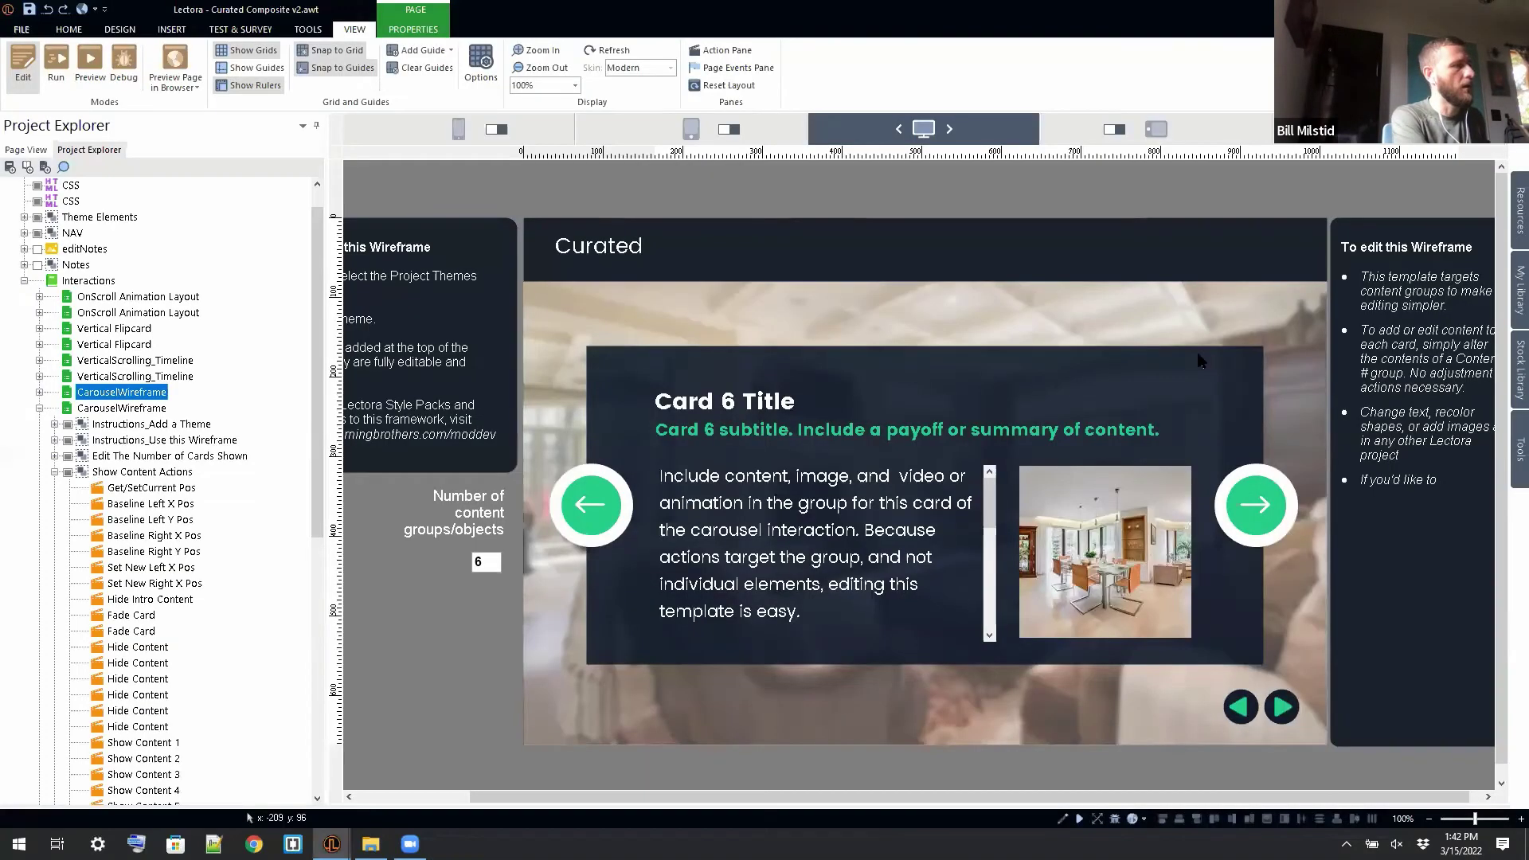
Step: Collapse the second CarouselWireframe page in the project tree and open the Vertical Timeline page
left_click(39, 408)
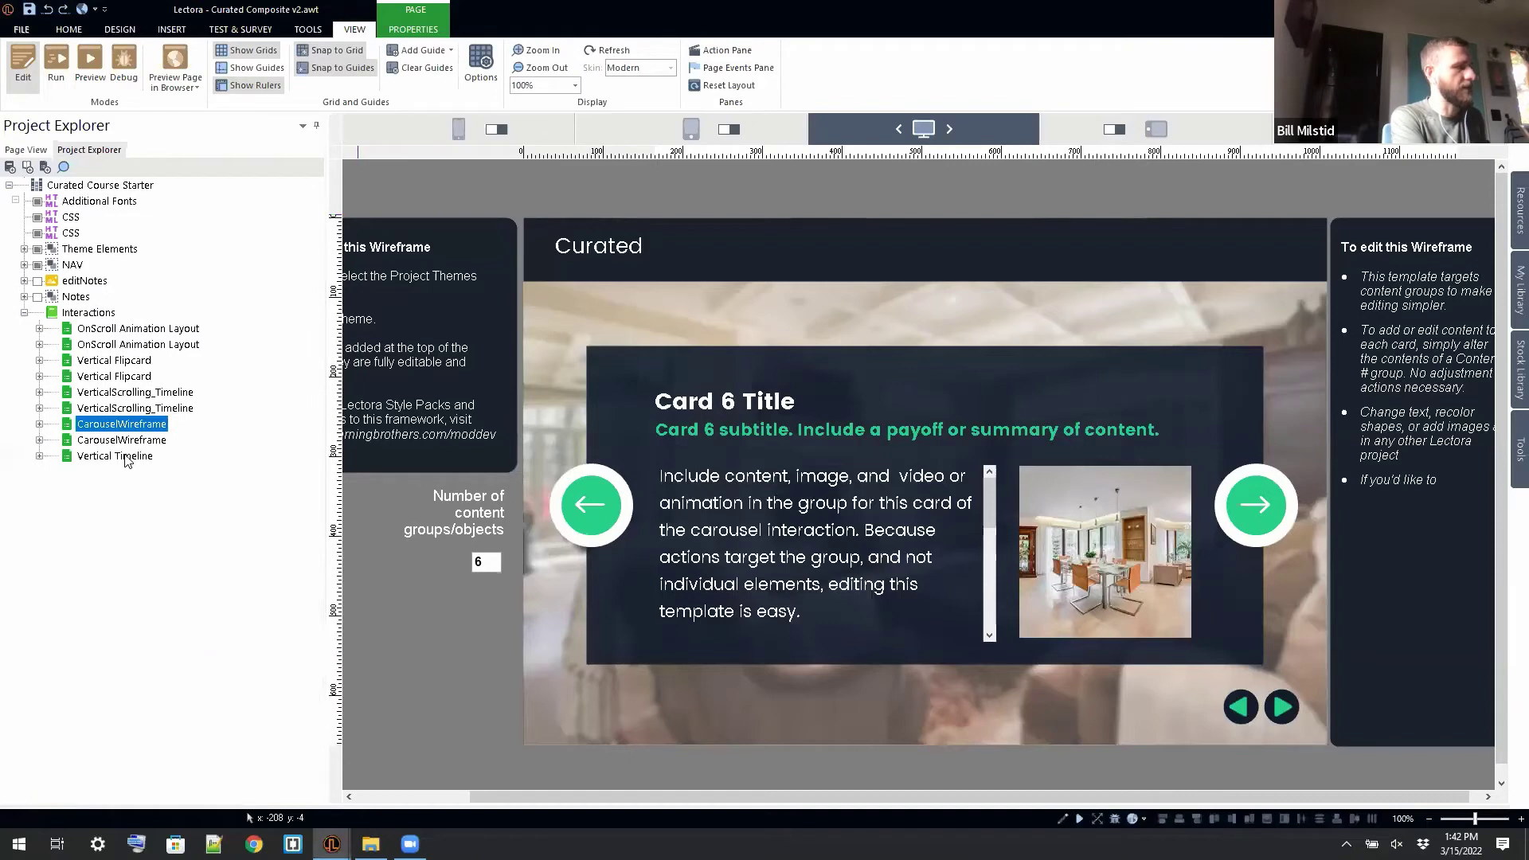
left_click(132, 458)
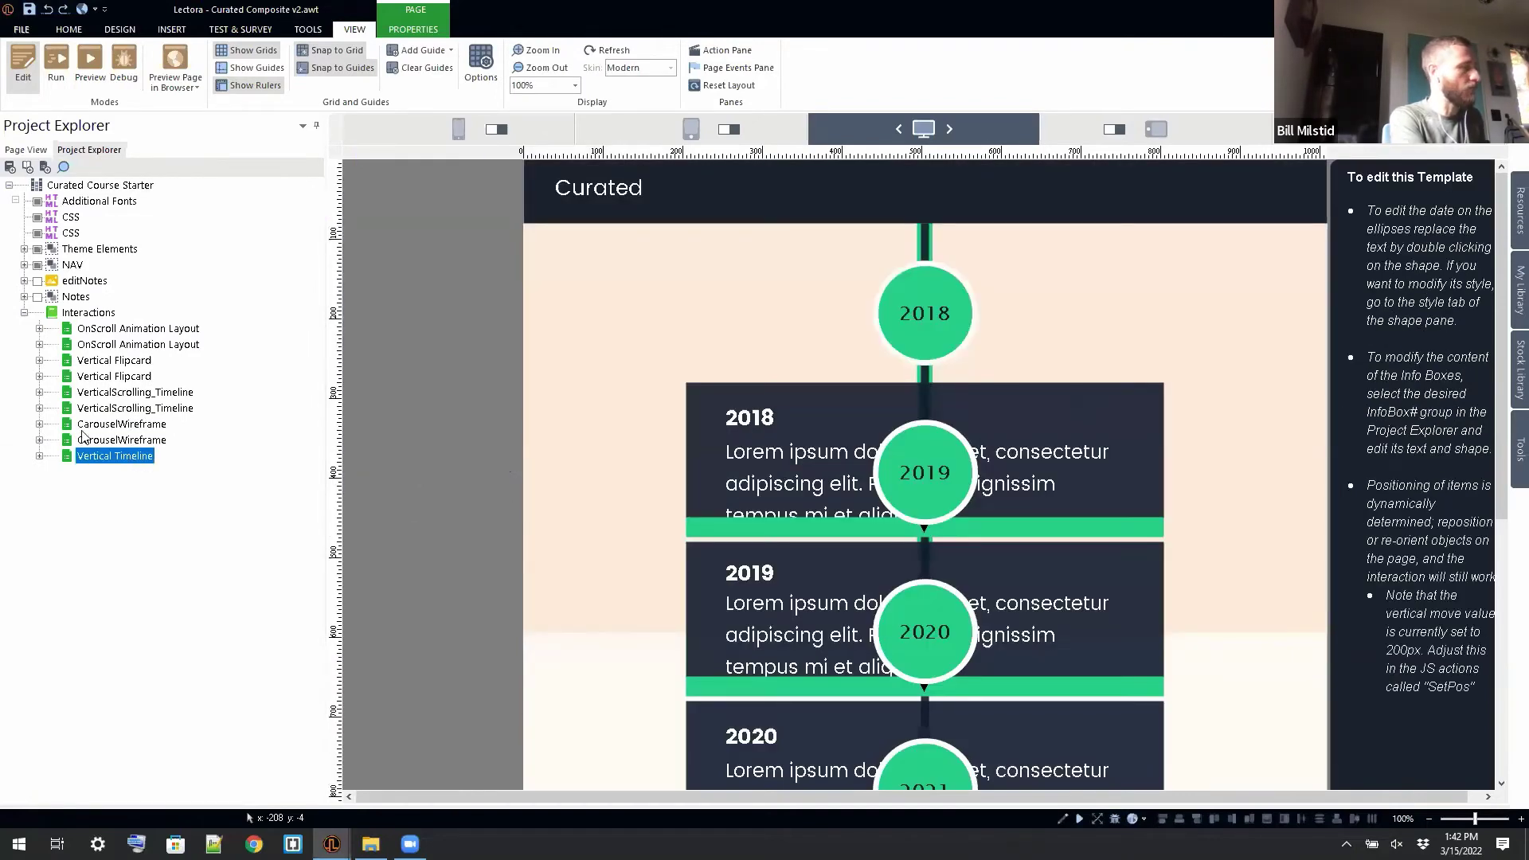
left_click(39, 456)
left_click(38, 187)
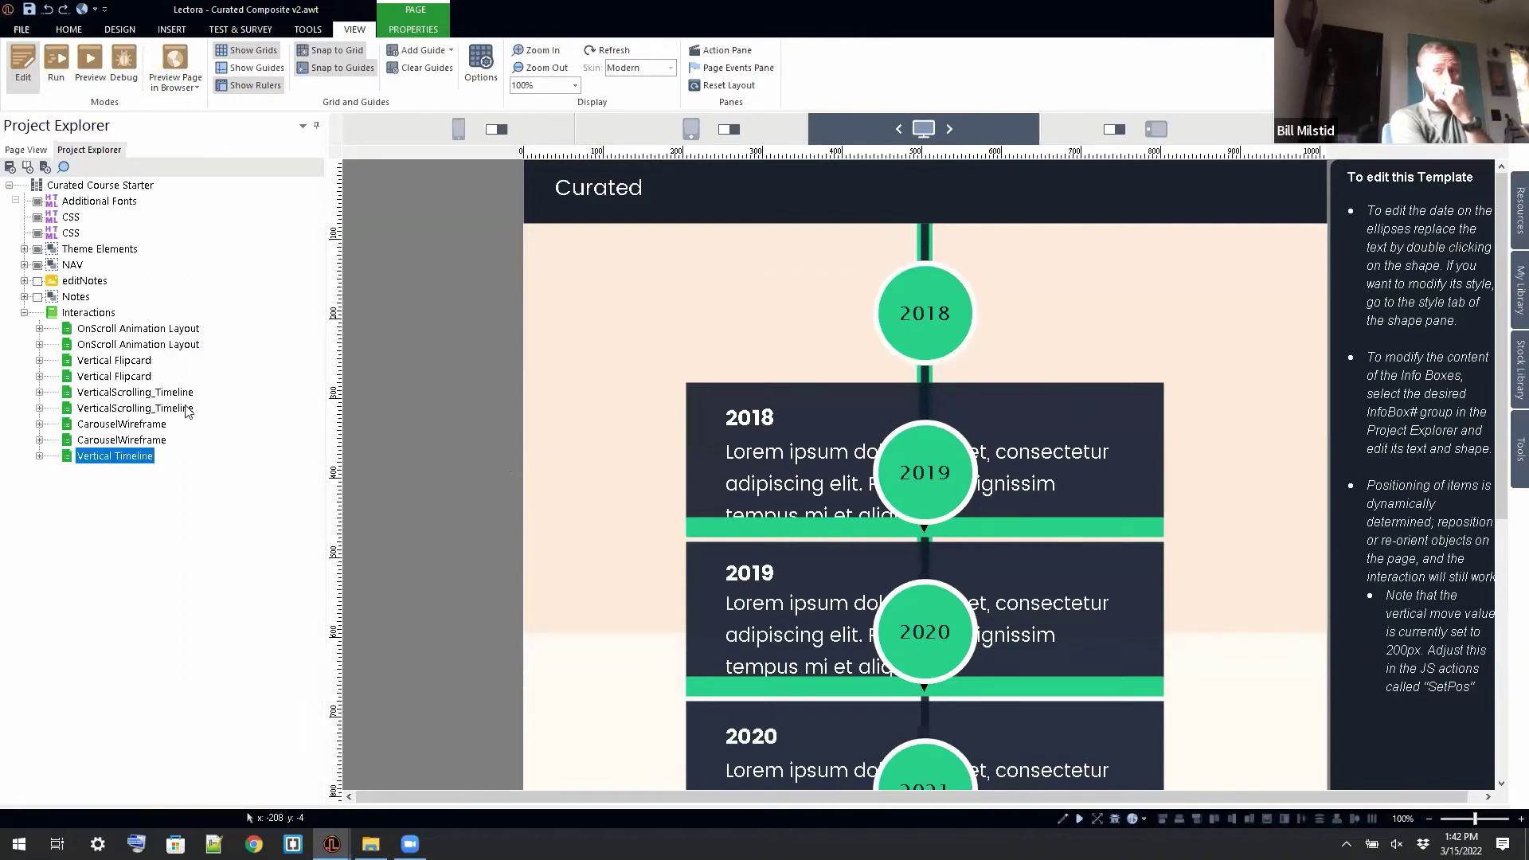
Step: Insert the Vertical Timeline - Lectora Desktop template from the asset library as a Lectora 21 eLearning Template (Library Object)
left_click(1511, 461)
mouse_move(603, 318)
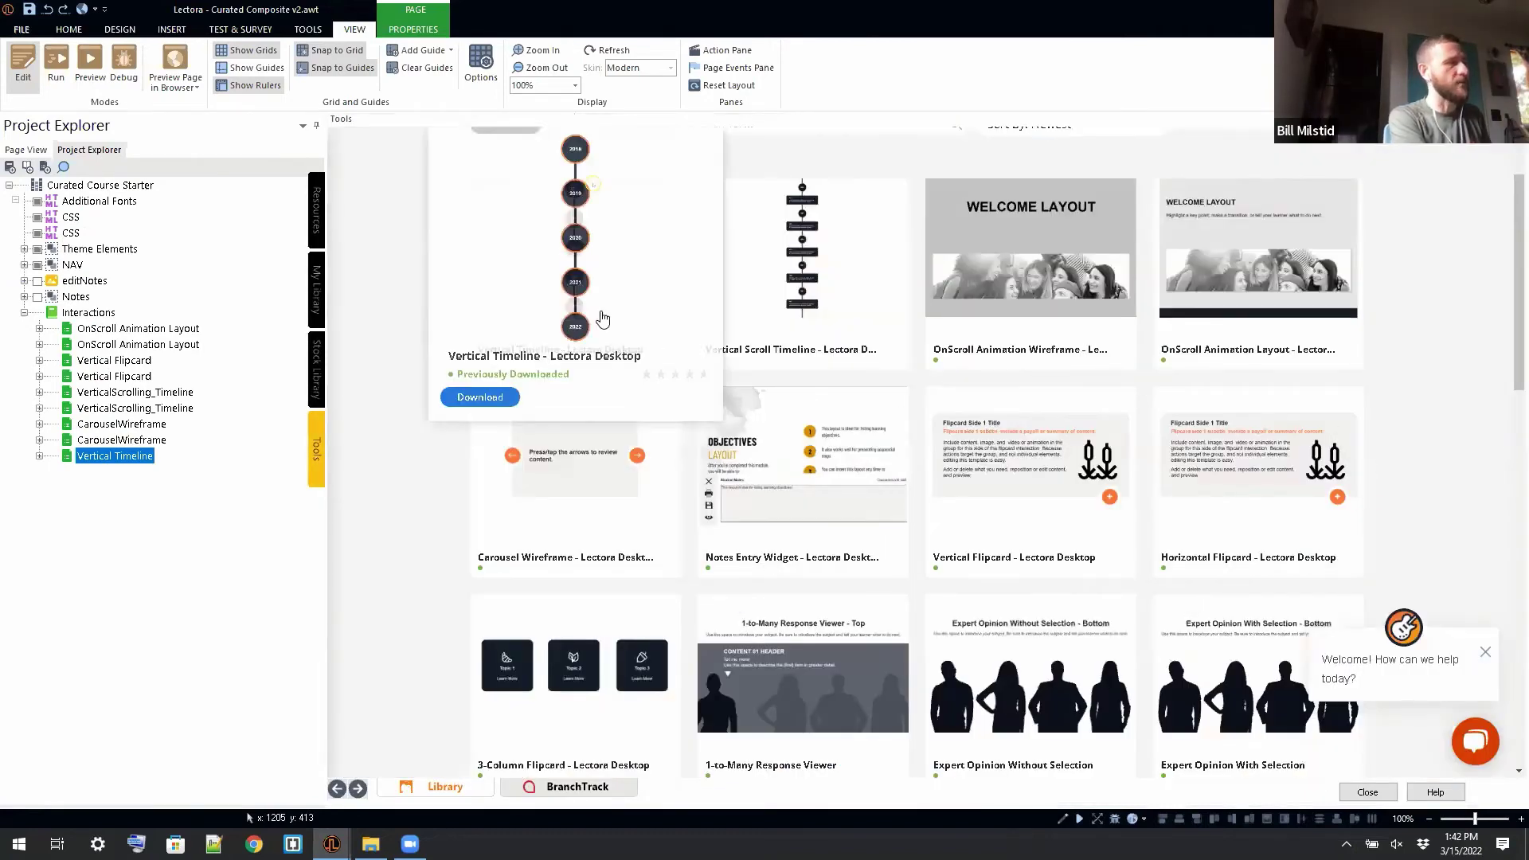
left_click(480, 397)
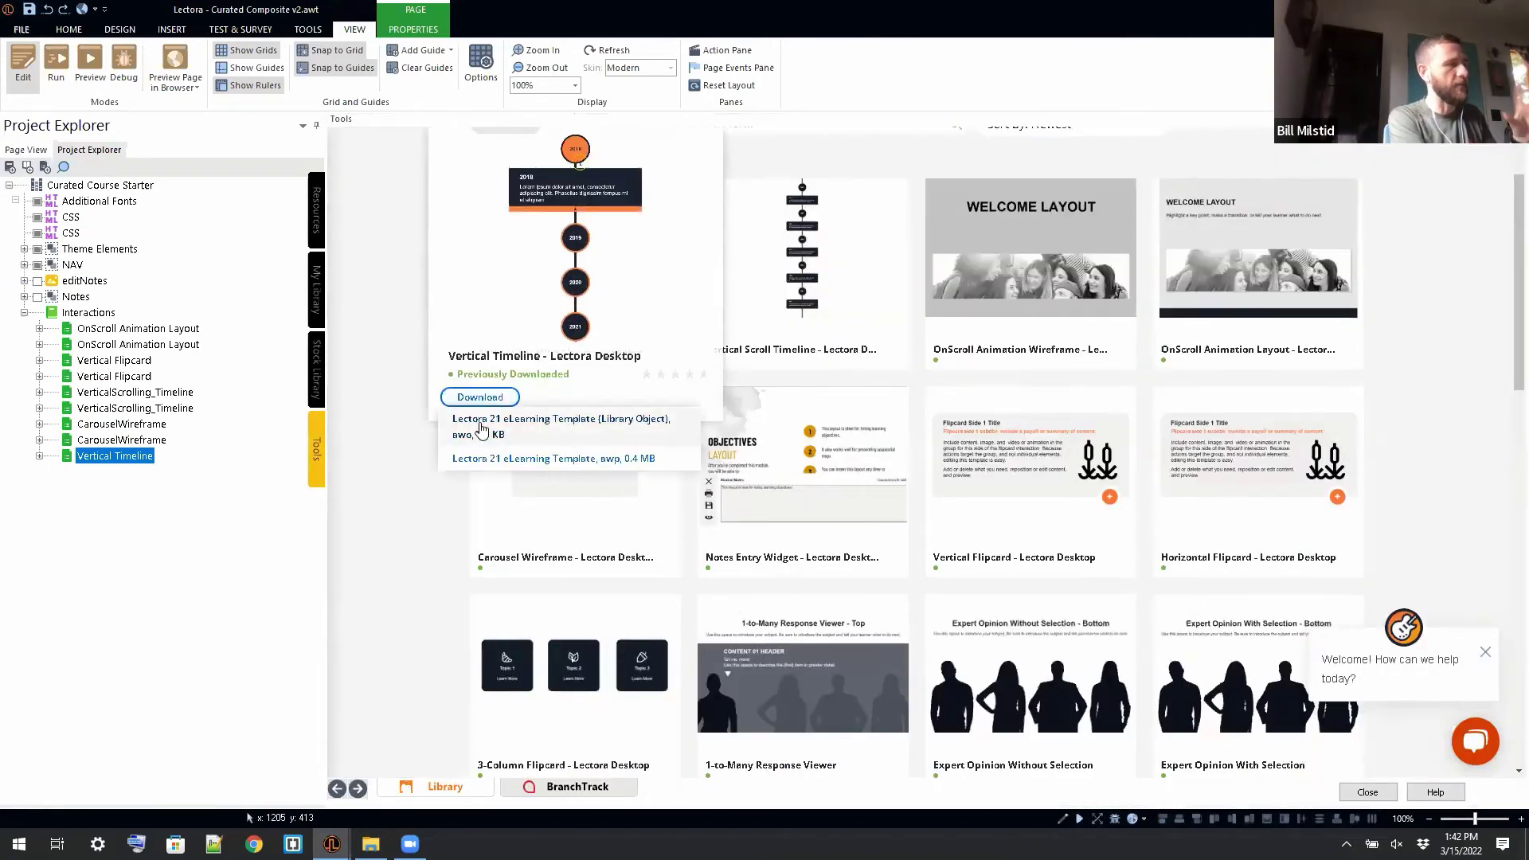
left_click(479, 422)
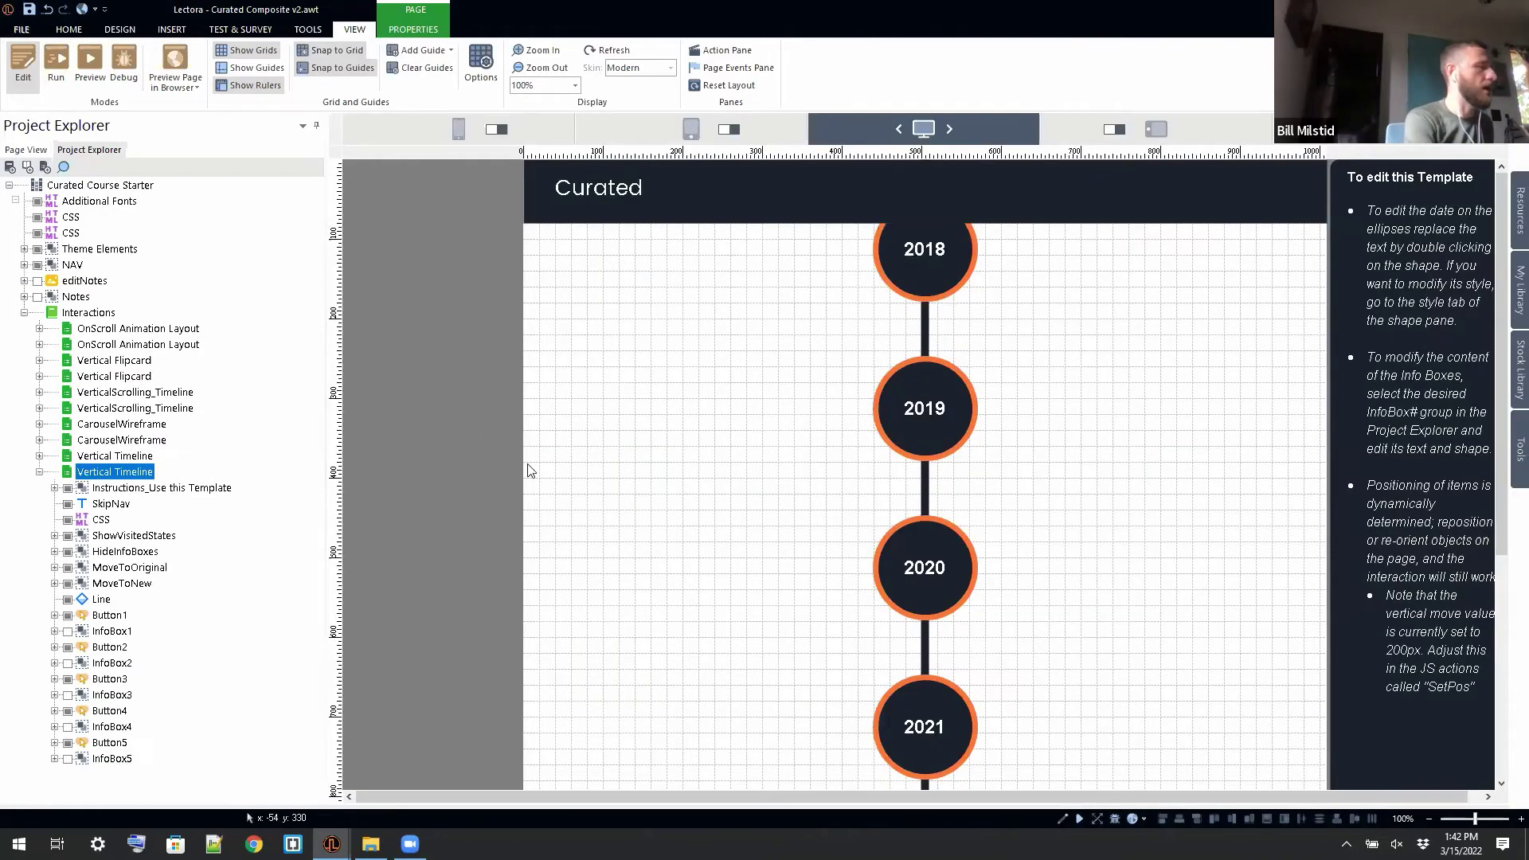
Step: Select the Vertical Timeline page's objects from Line through InfoBox5 and move them about 70 px down, clear of the Curated header
left_click(101, 520)
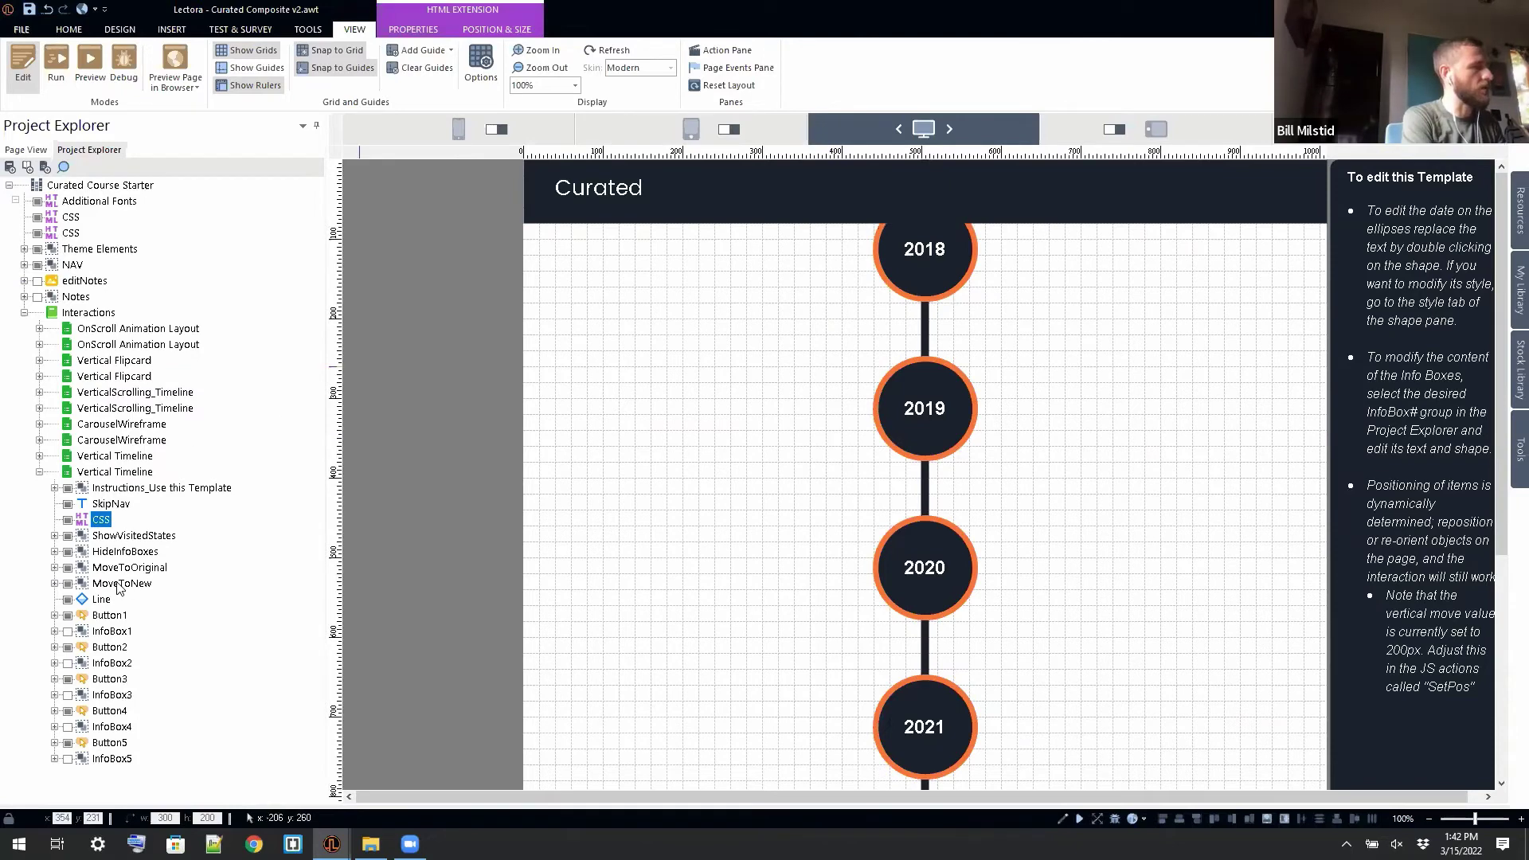
left_click(102, 599)
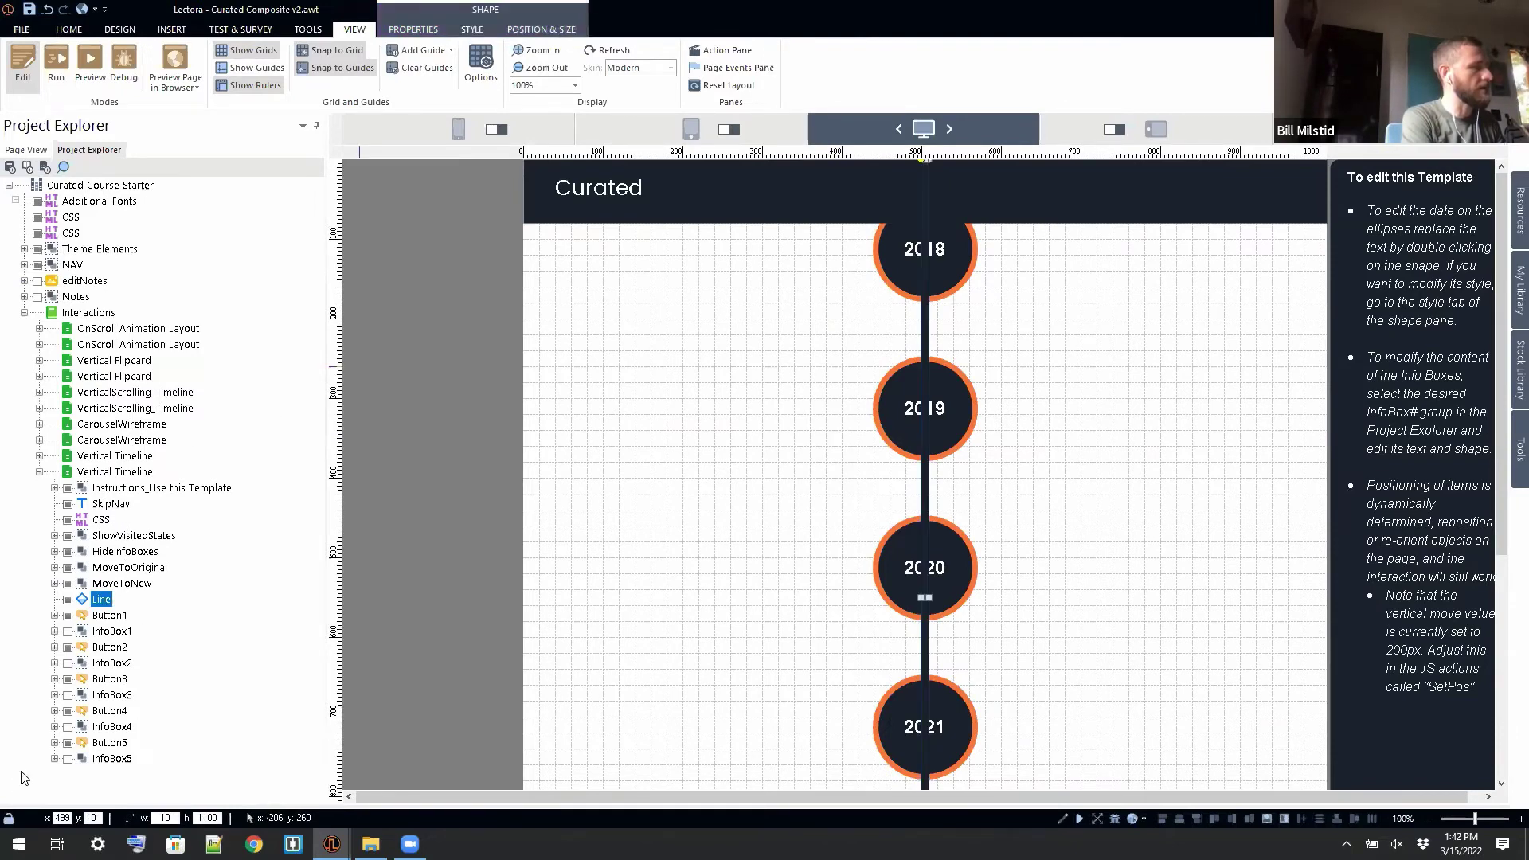
left_click(111, 759, "shift")
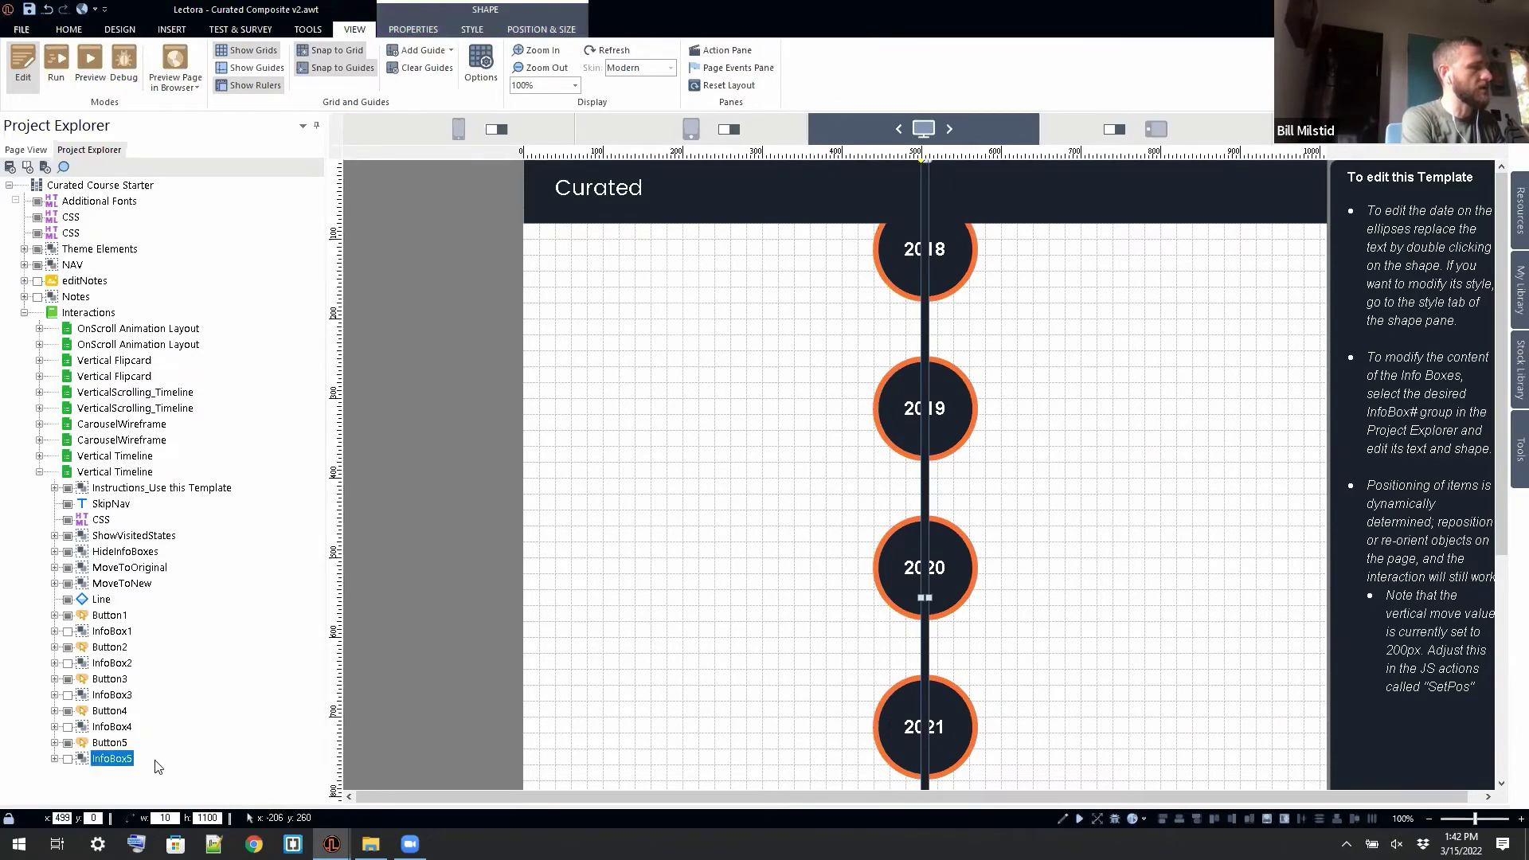
left_click_drag(931, 368, 930, 423)
left_click(1174, 445)
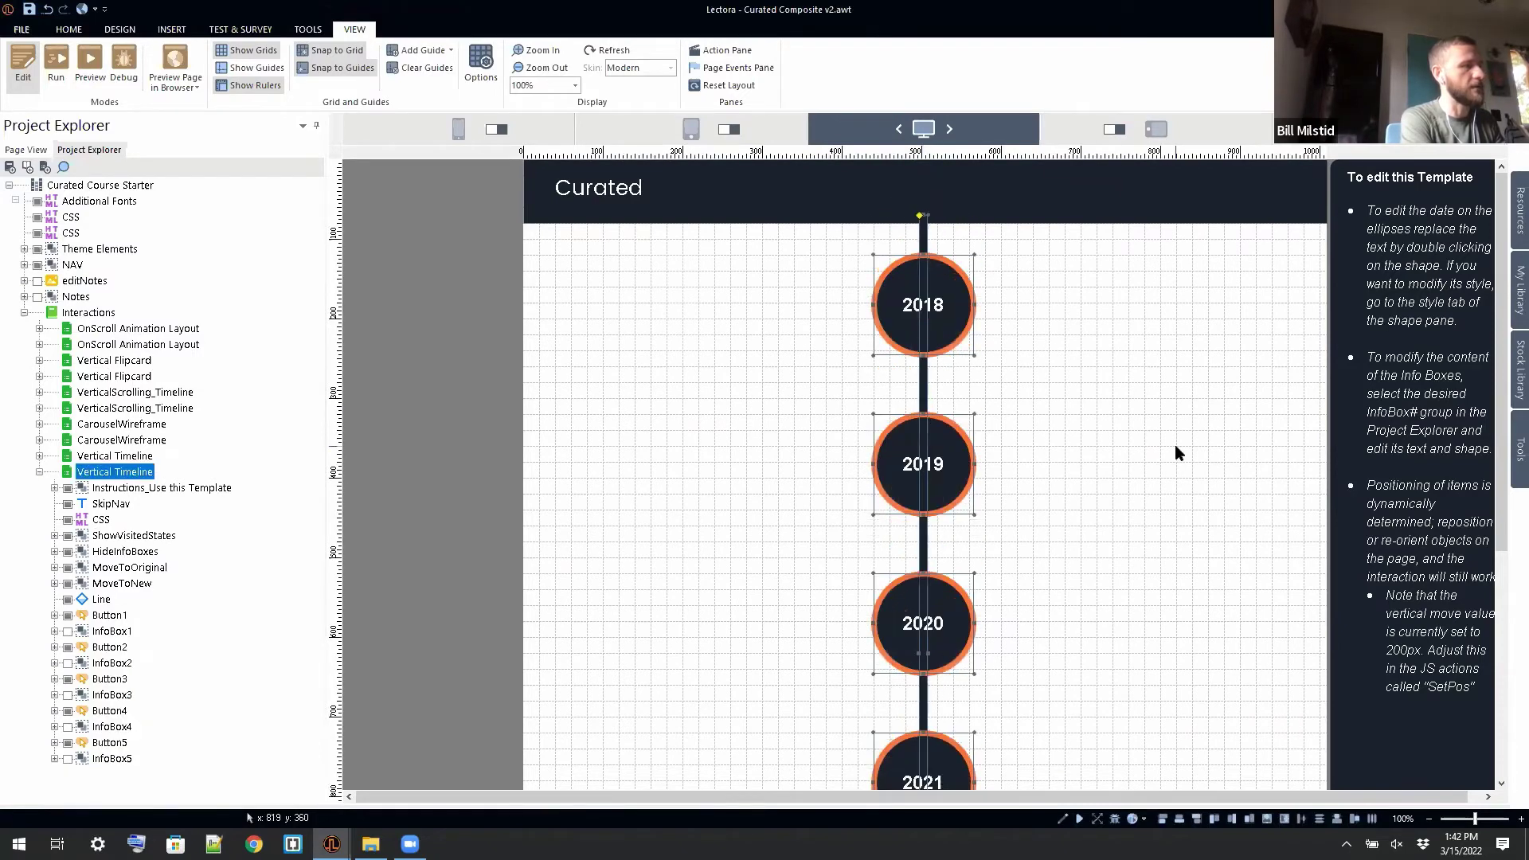
Step: Briefly show the InfoBox1 group on the Vertical Timeline page and hide it again
left_click(120, 632)
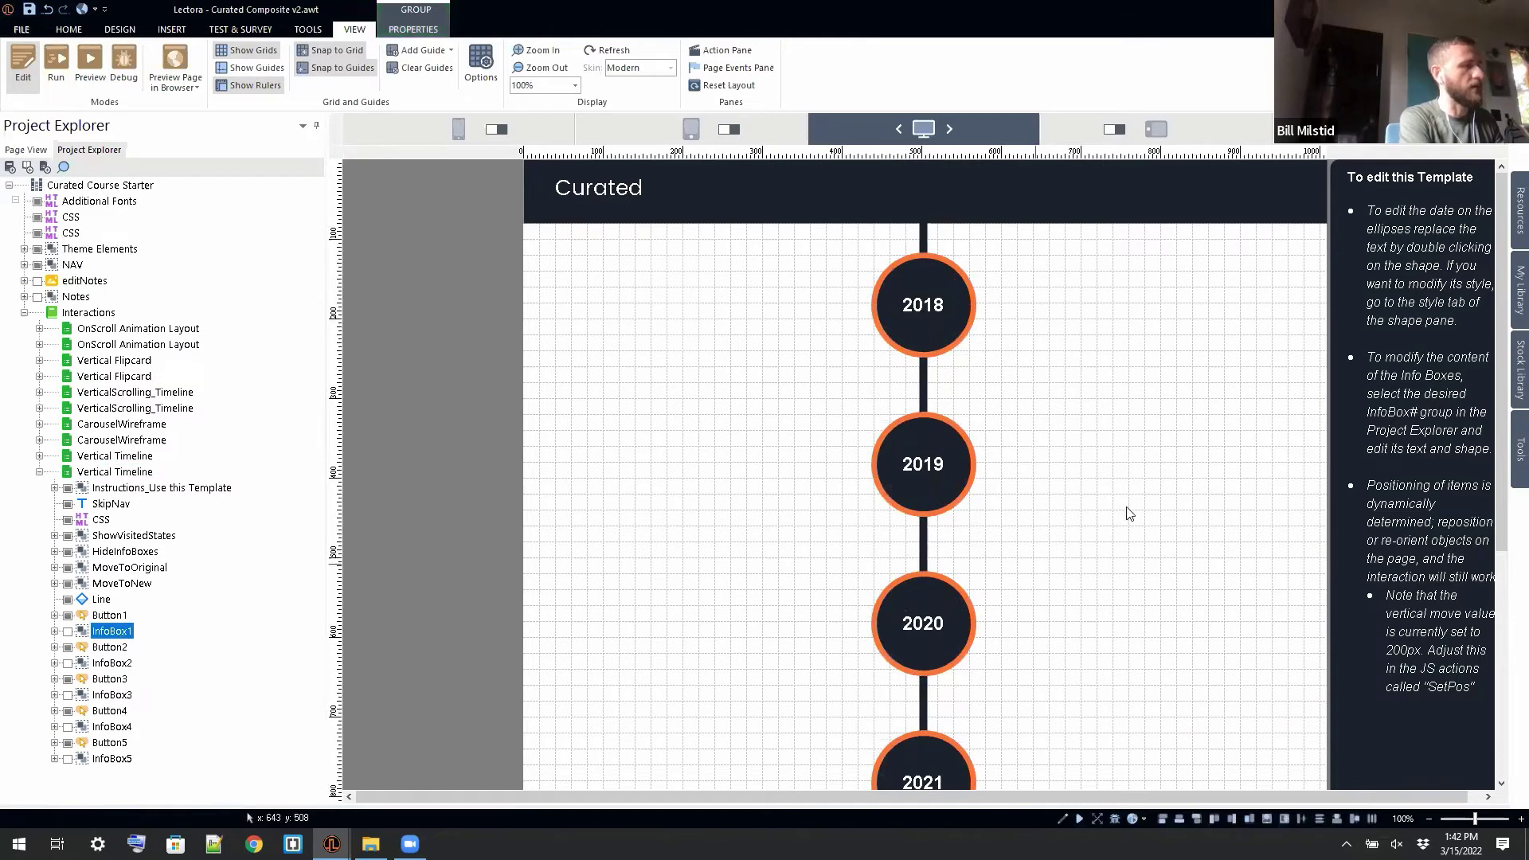
left_click(68, 633)
left_click(68, 632)
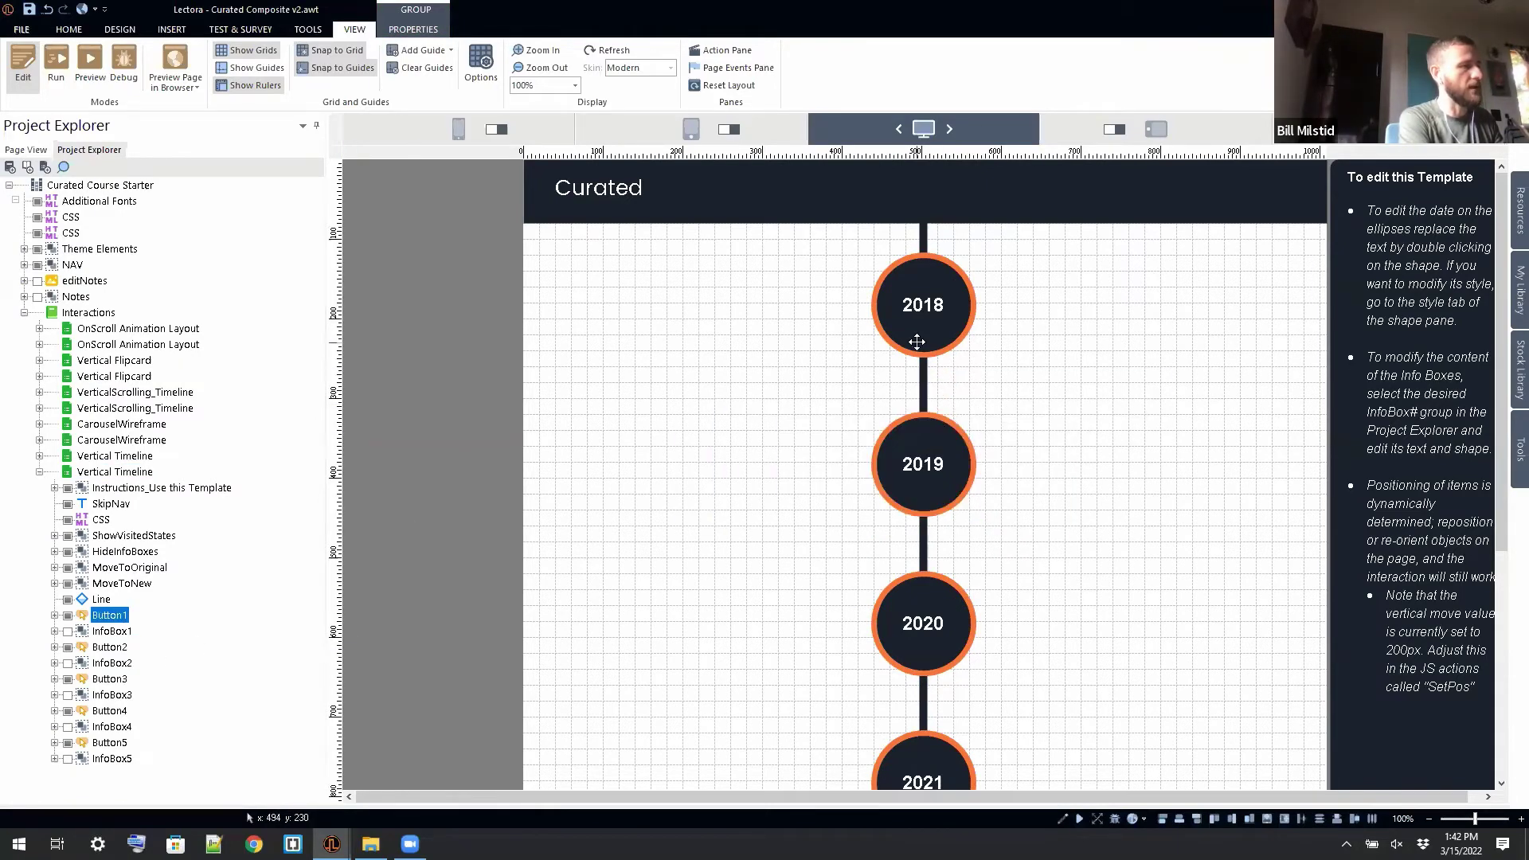
Step: Expand Button1 to view its actions, and inspect the contents of the InfoBox1 and ShowVisitedStates groups
left_click(924, 275)
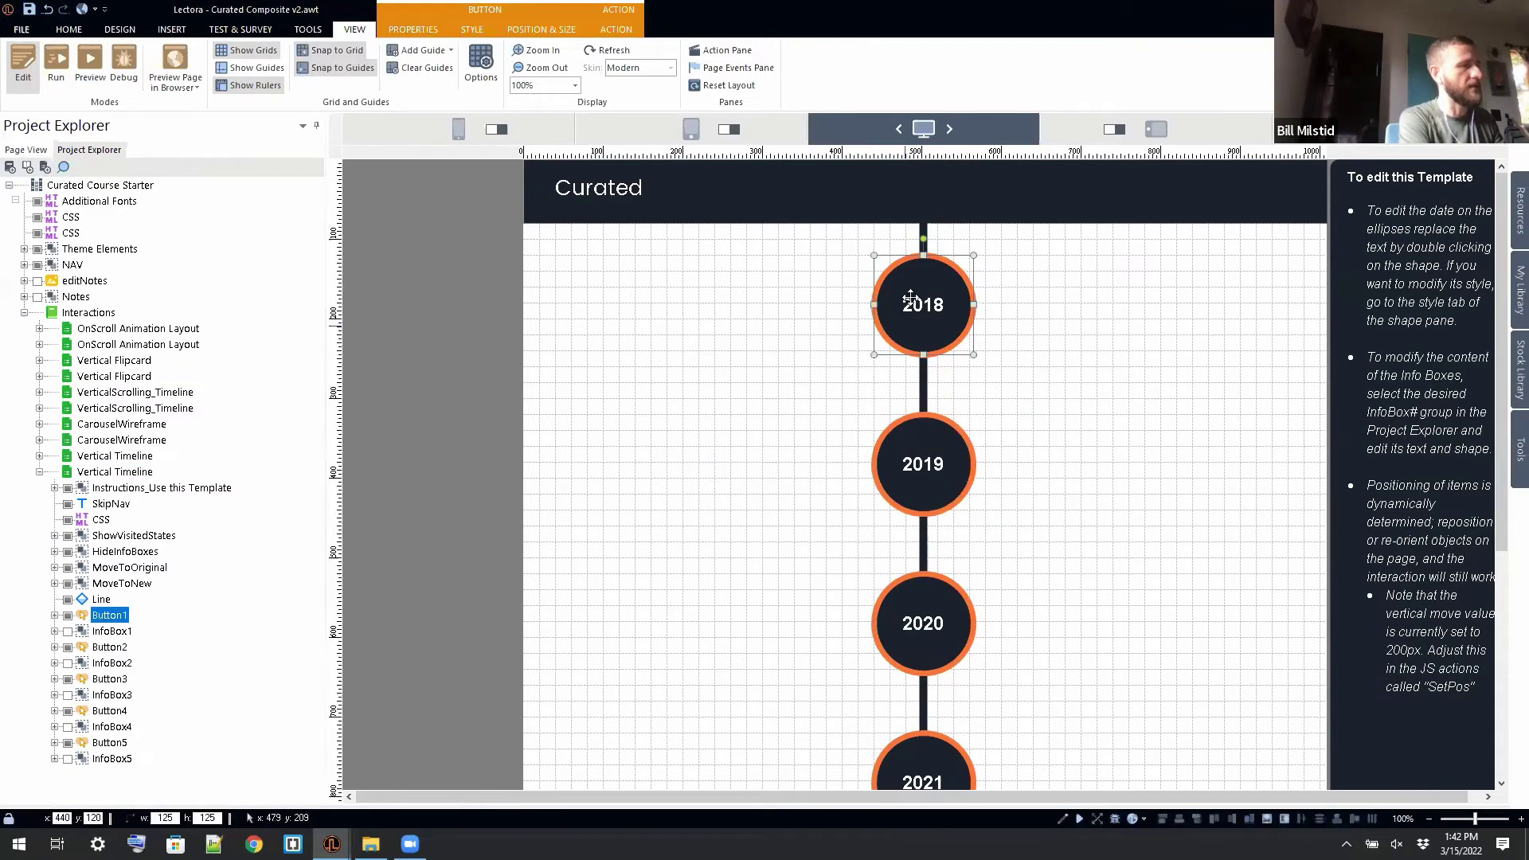
left_click(54, 615)
scroll(53, 661, "down", 2)
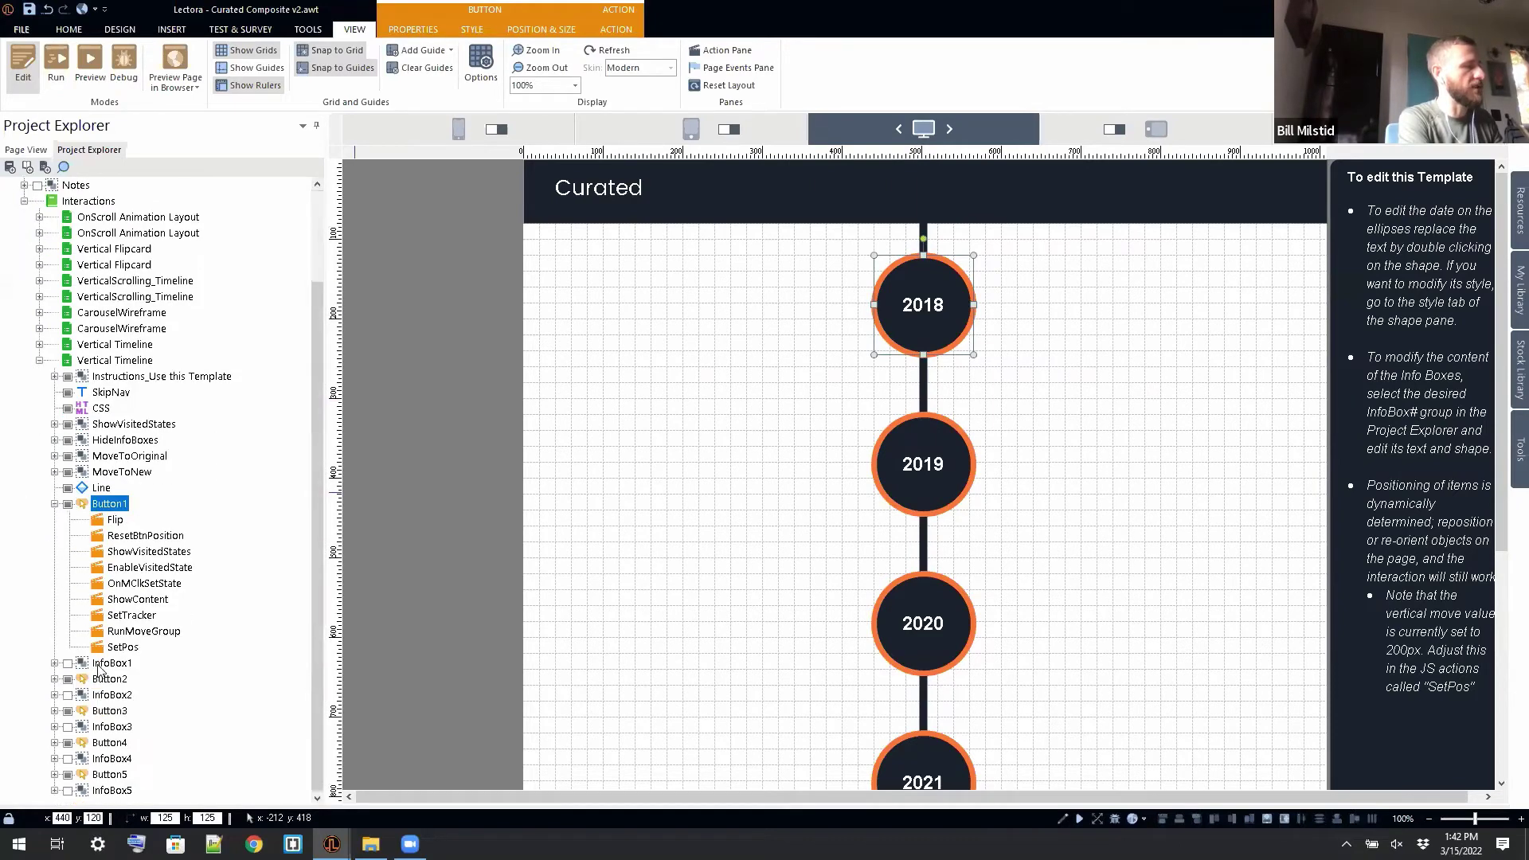
left_click(54, 663)
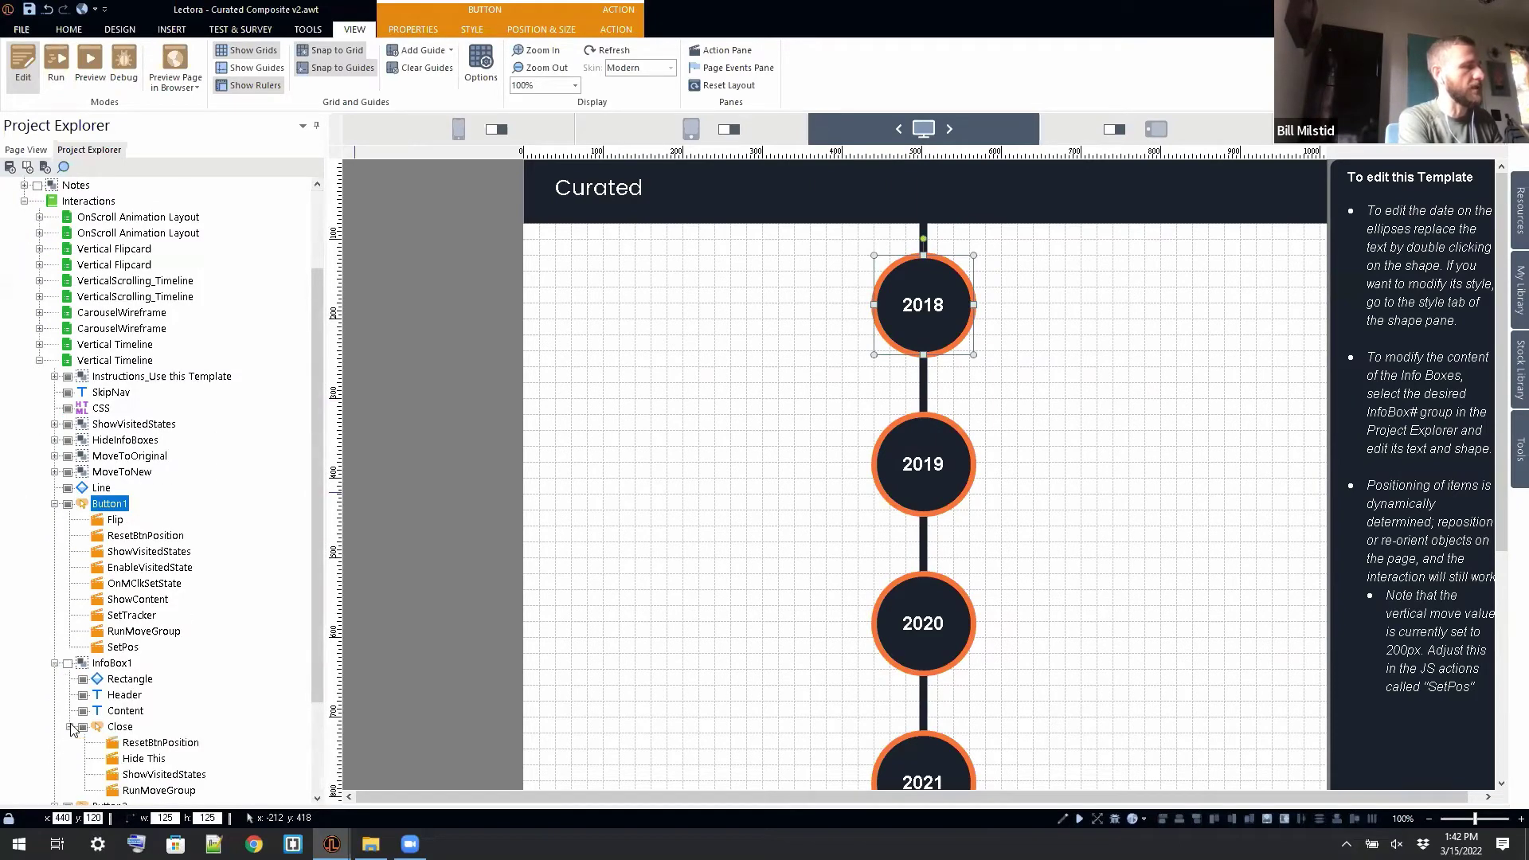
left_click(54, 664)
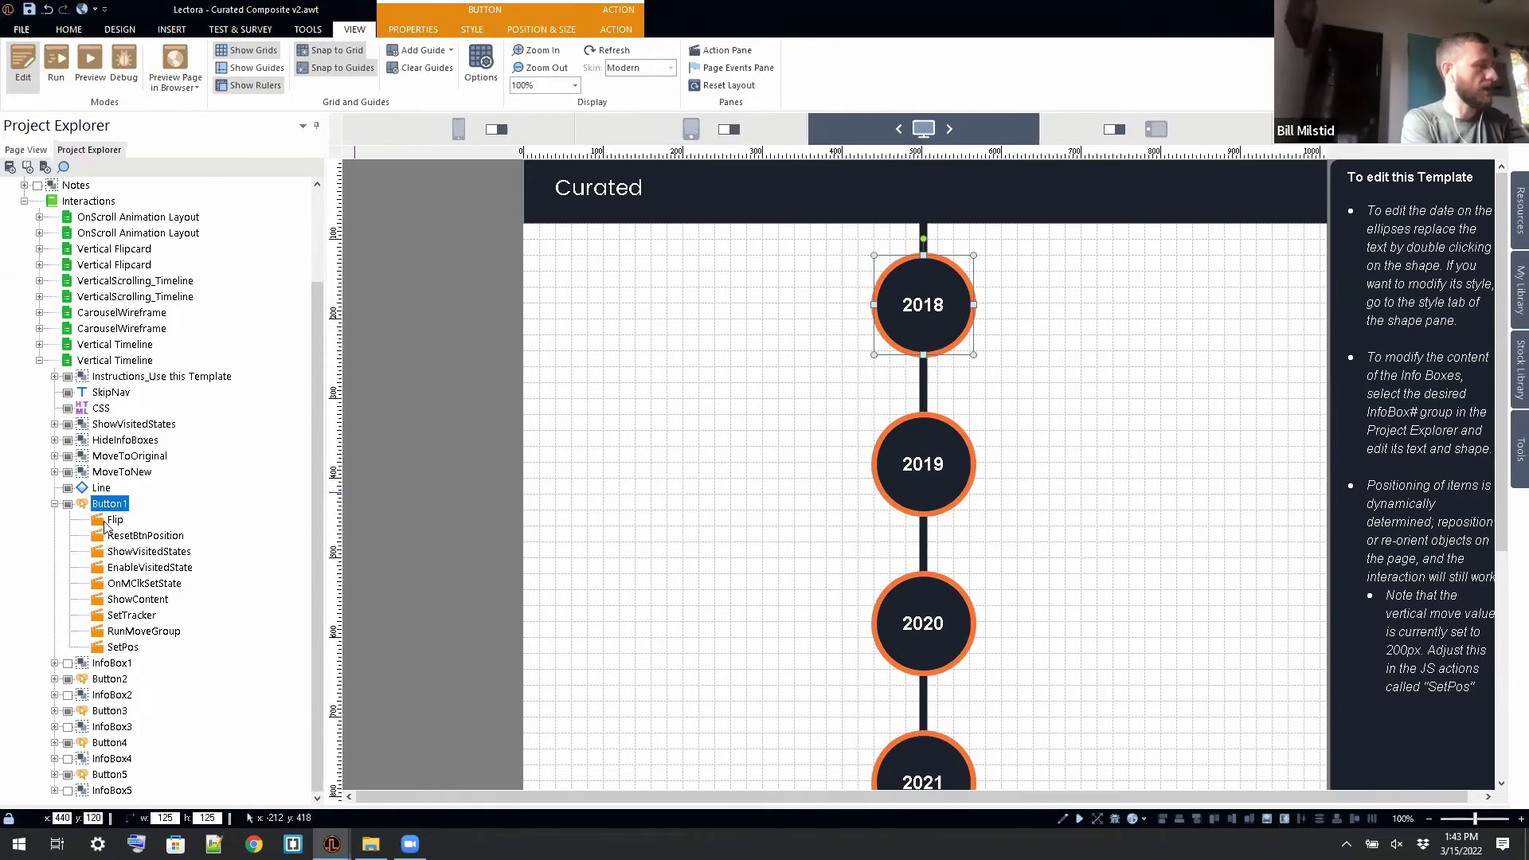
left_click(54, 425)
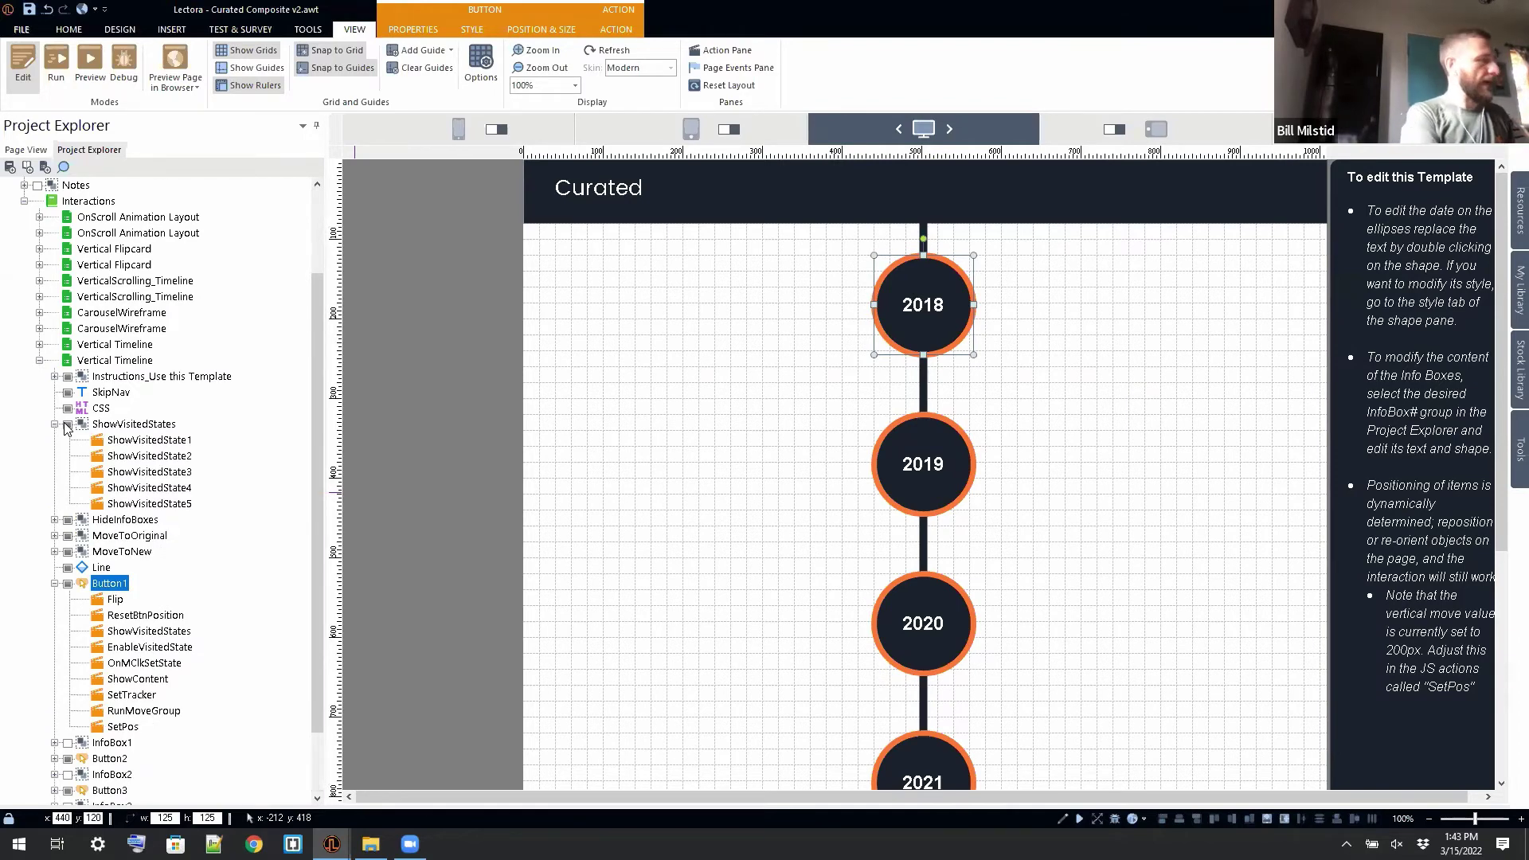
left_click(55, 425)
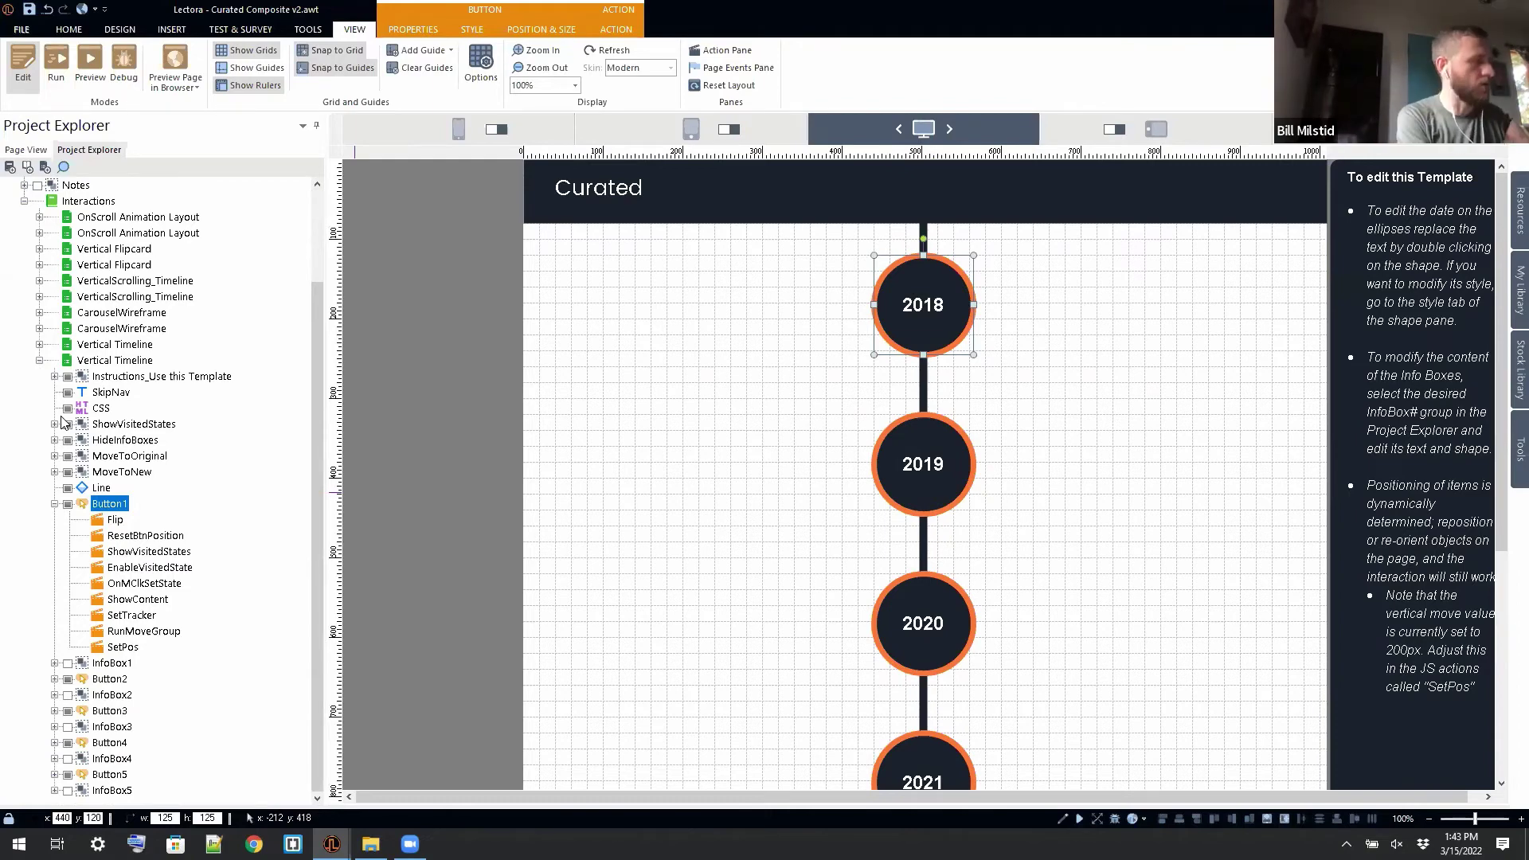
Step: Review the JavaScript of Button1's Flip action, close it without changes, and reselect the 2018 button
left_click(111, 520)
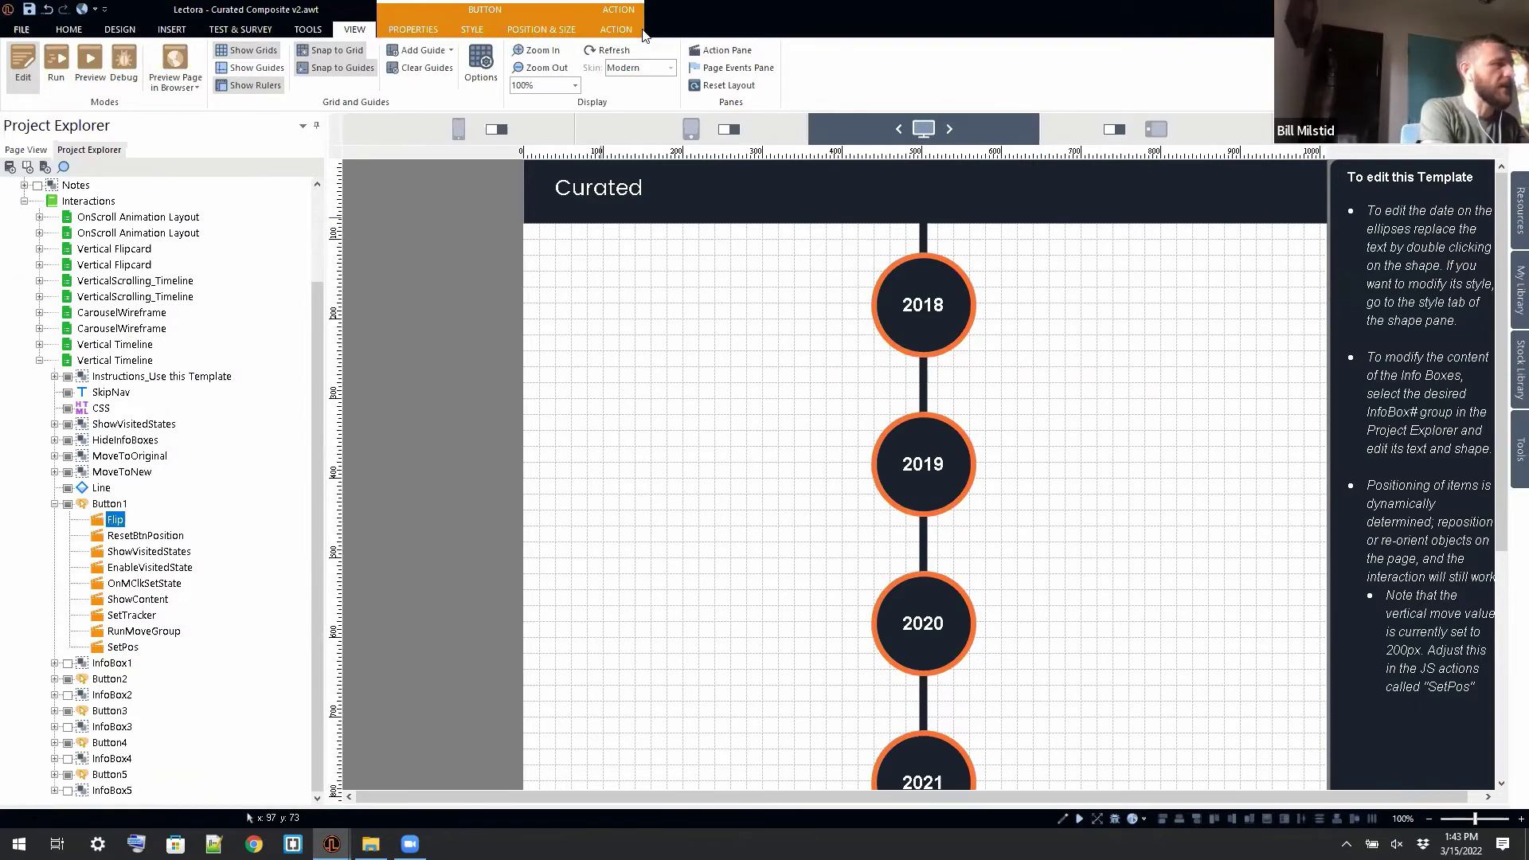
left_click(616, 30)
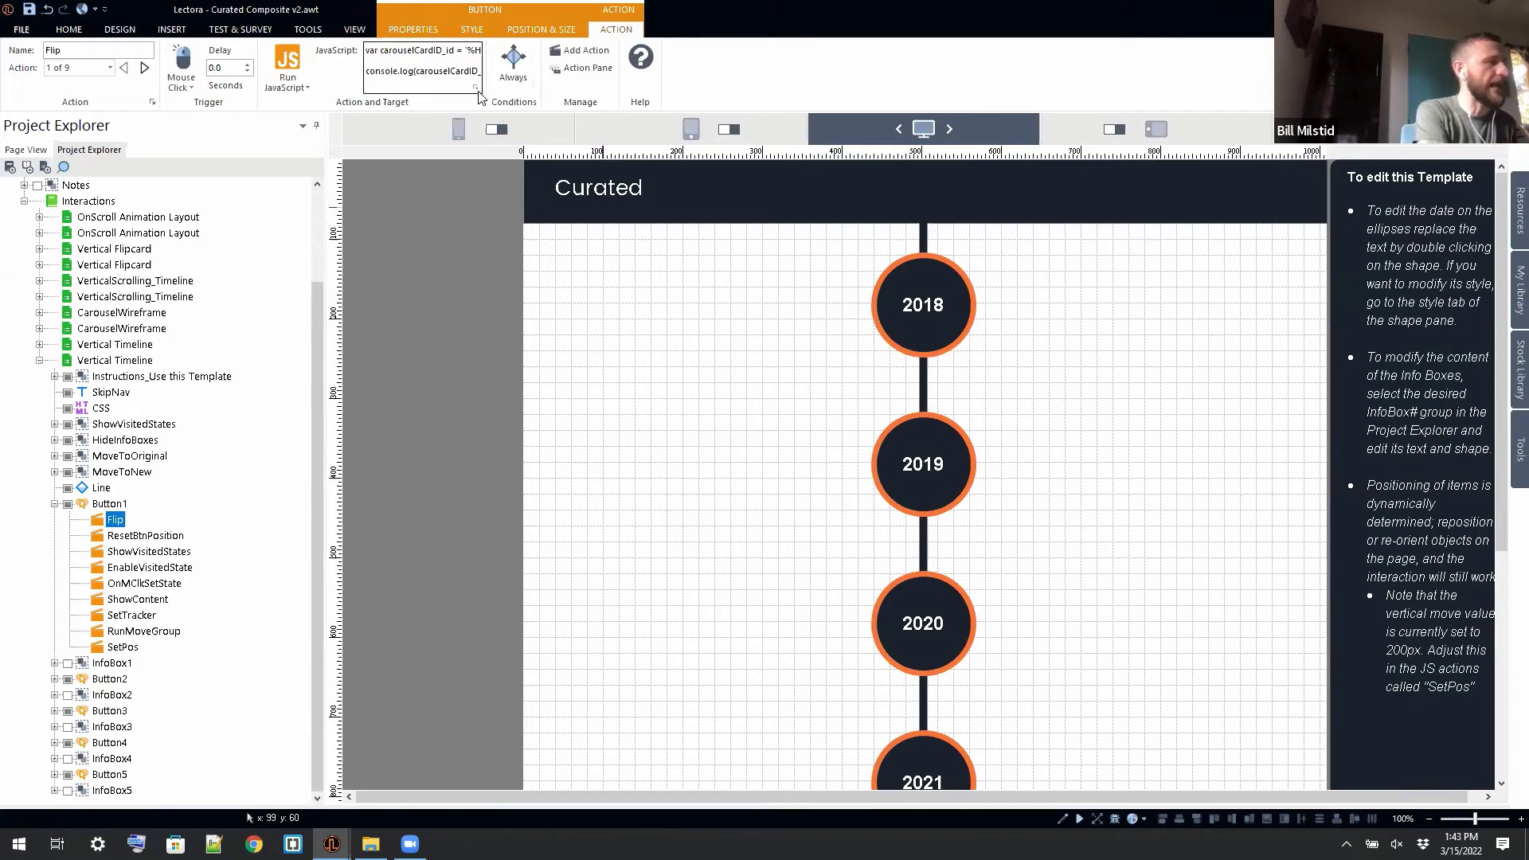
left_click(477, 89)
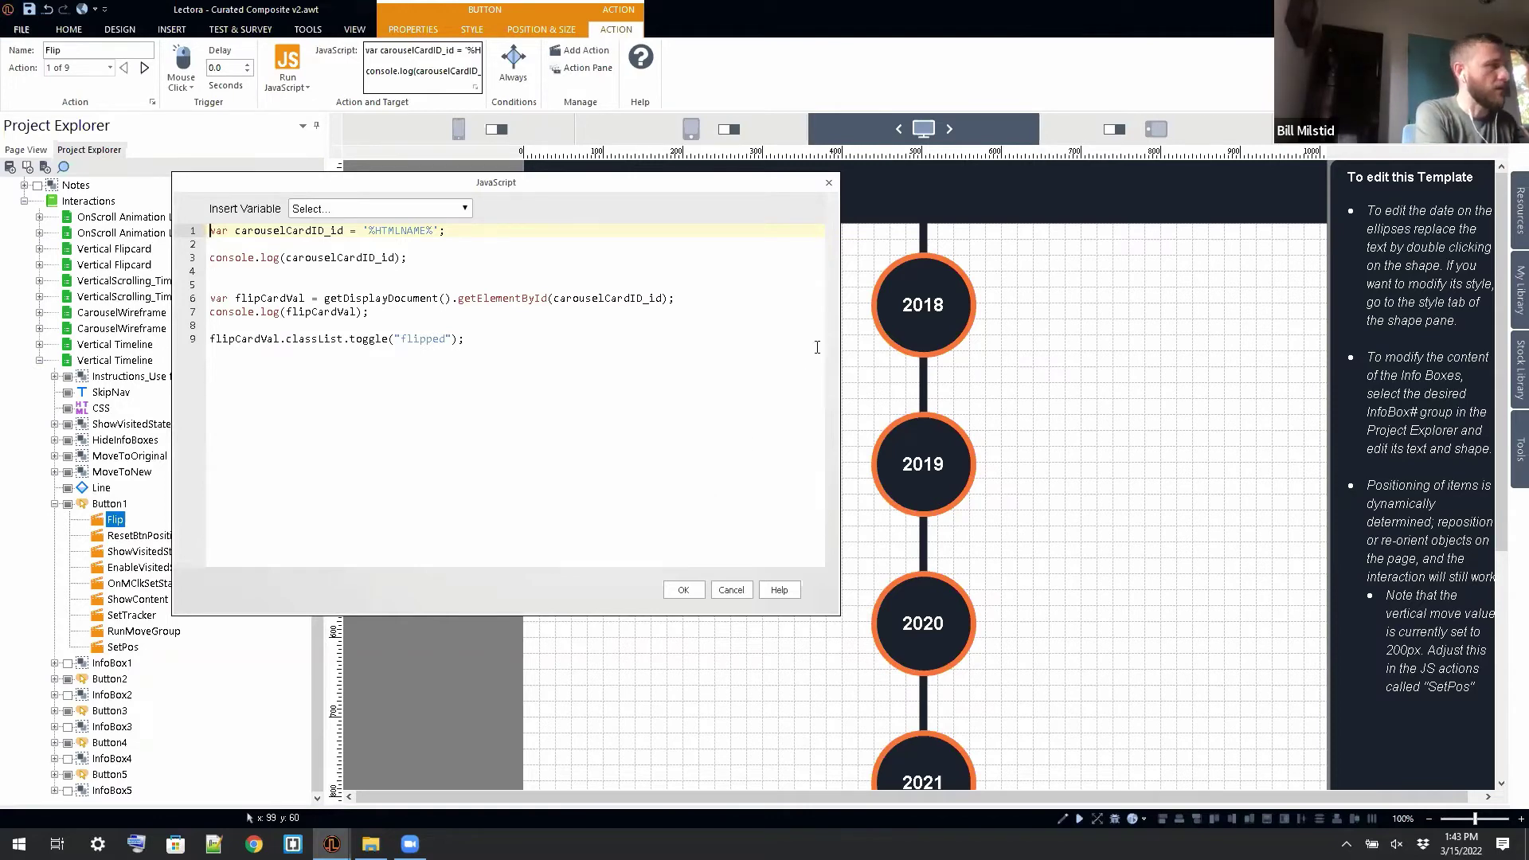
left_click(829, 183)
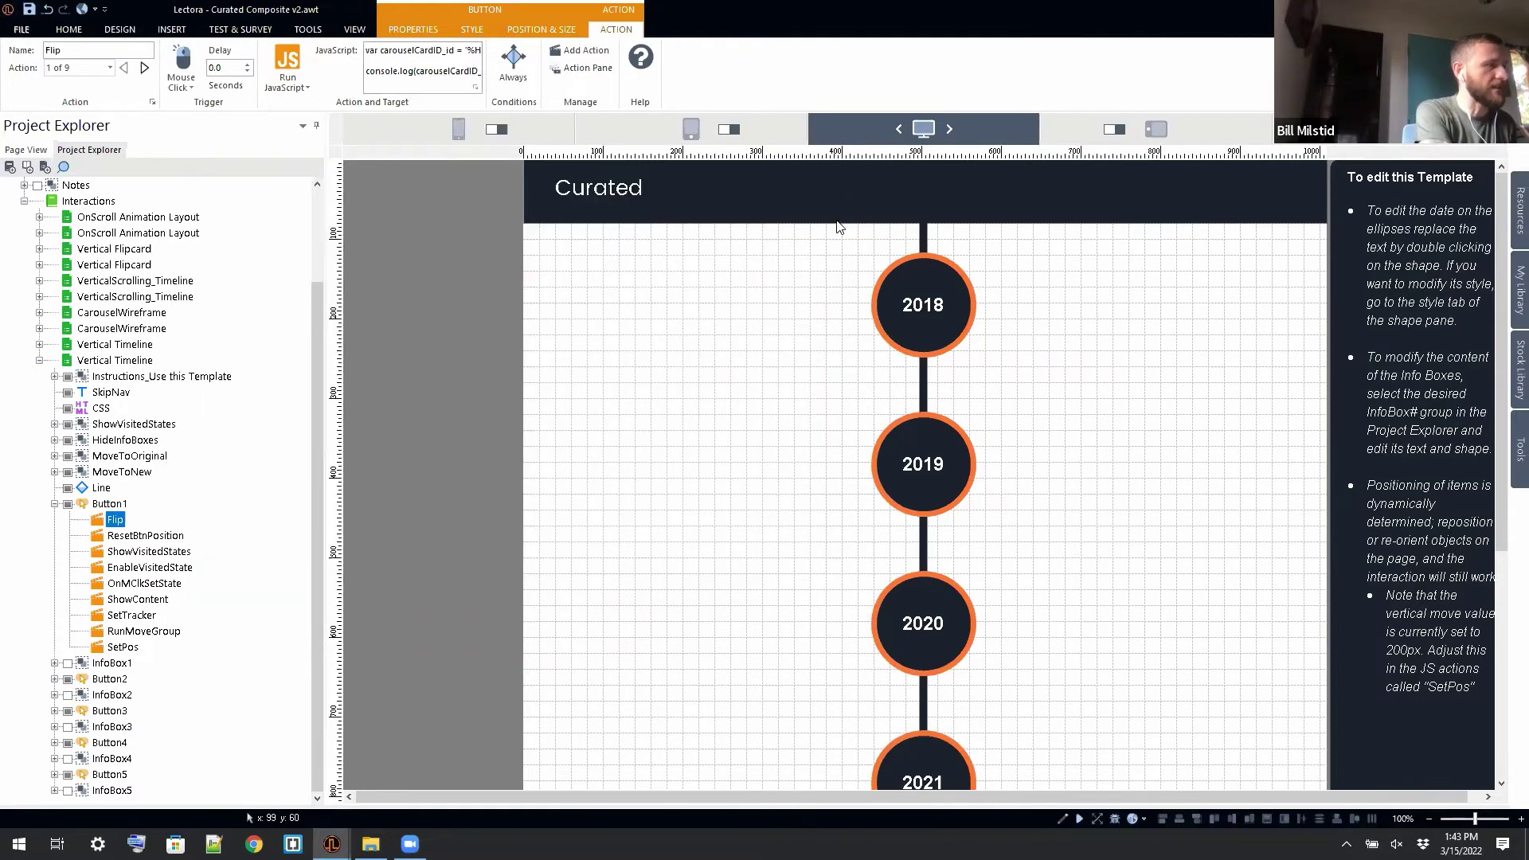
left_click(901, 296)
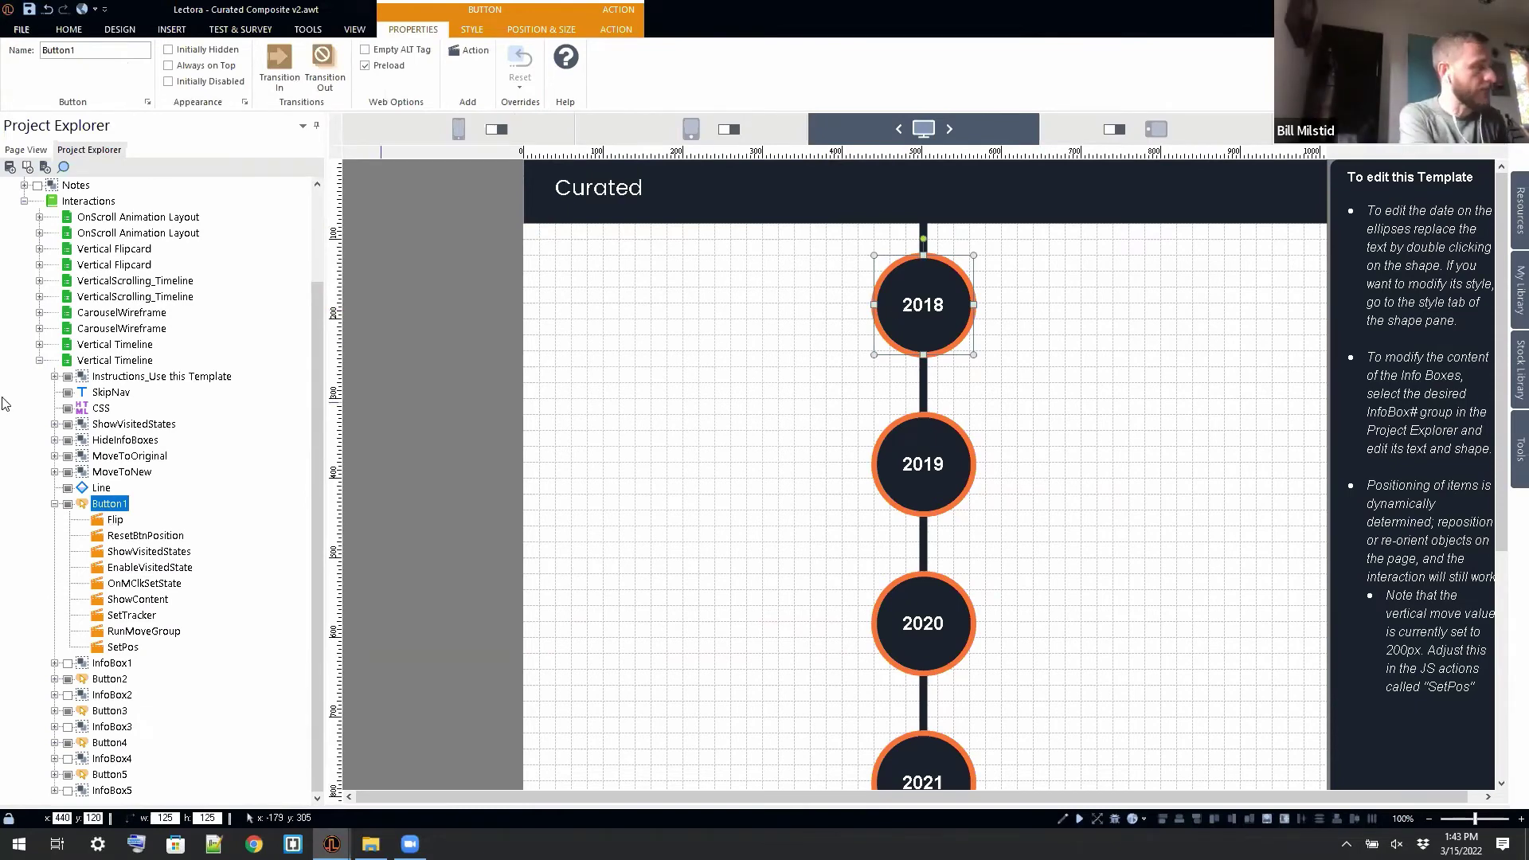
Step: Review the flip card code in the Vertical Timeline page's CSS extension and close it without changes
left_click(106, 408)
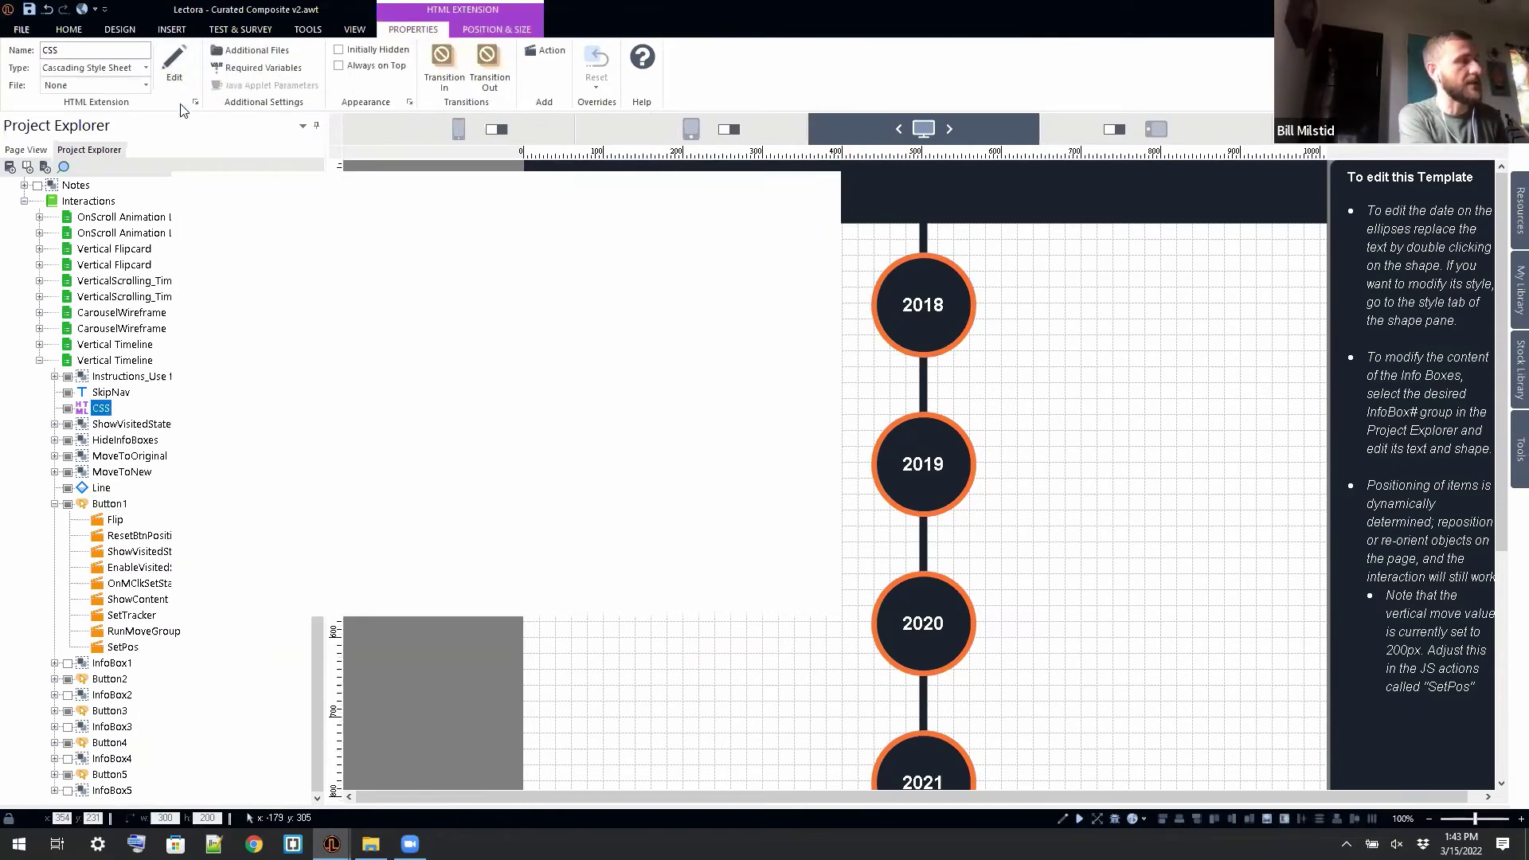
left_click(174, 64)
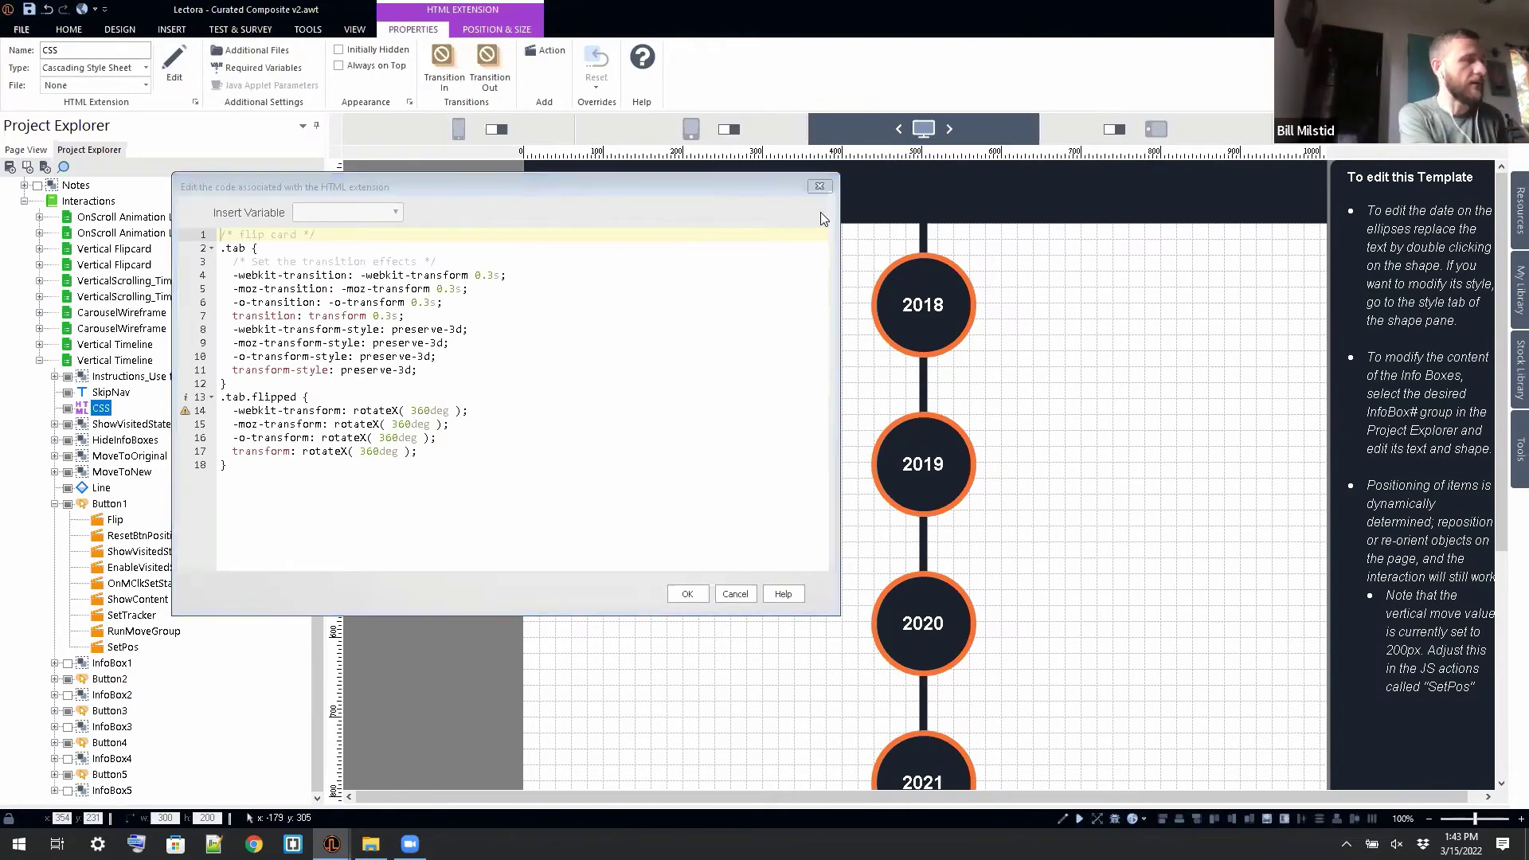
left_click(759, 247)
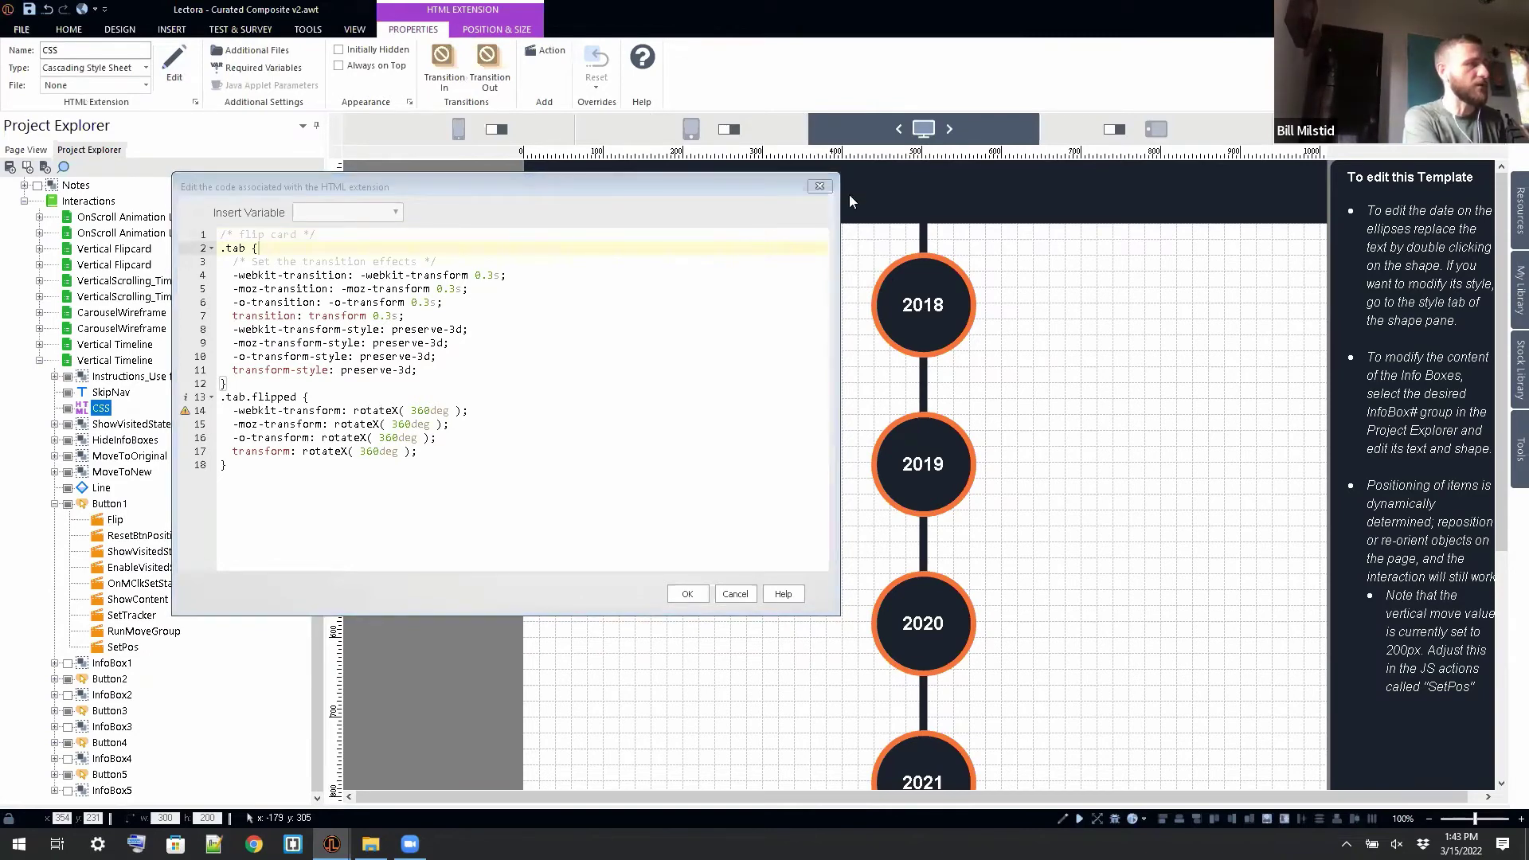
key("Escape")
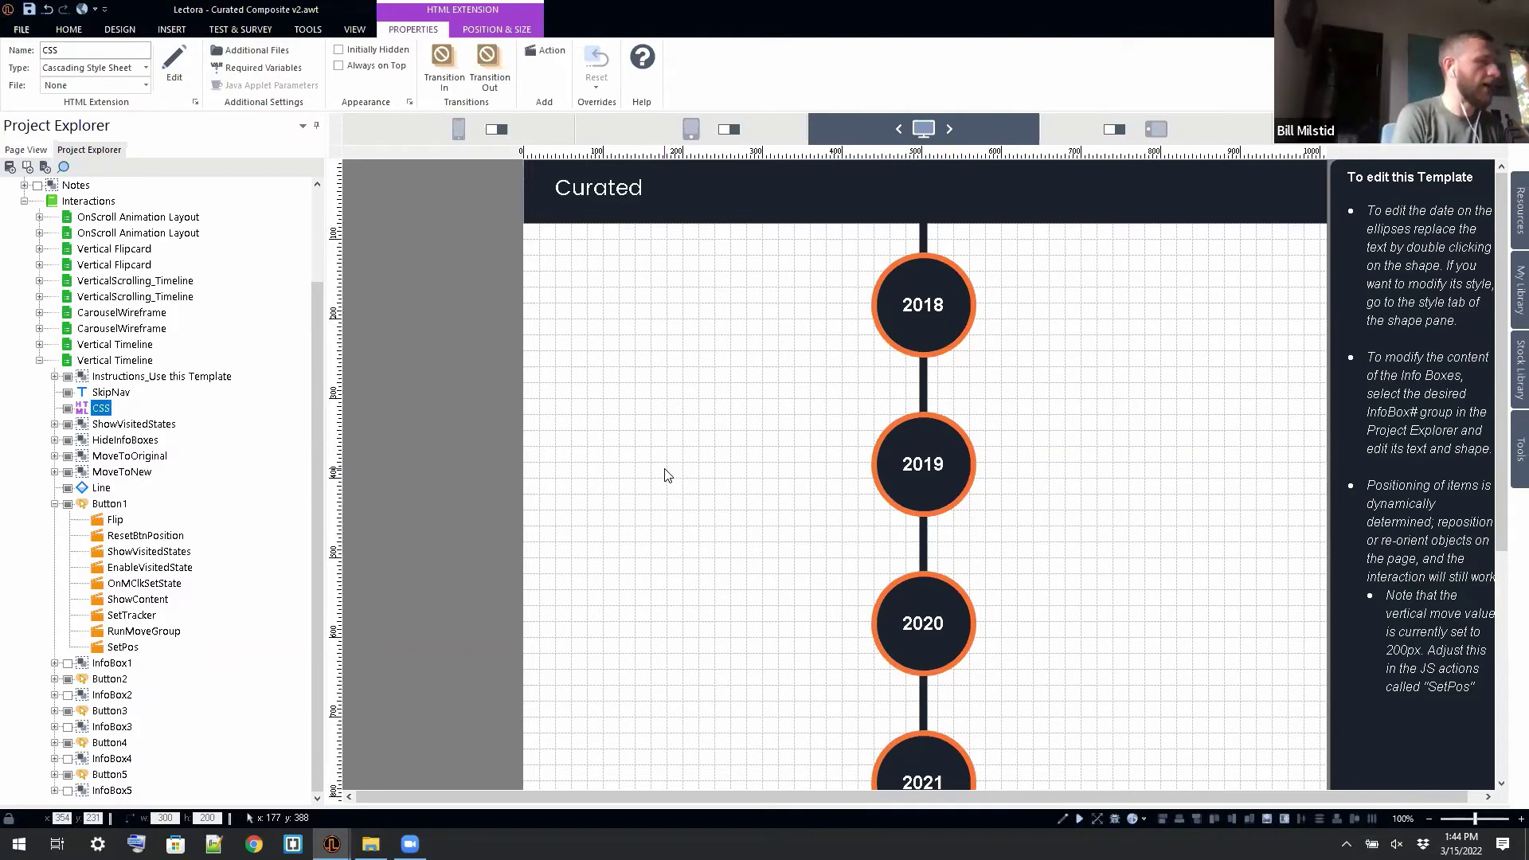
Step: Check the target of Button1's ResetBtnPosition action and inspect the HideBox1 action in the HideInfoBoxes group
left_click(116, 520)
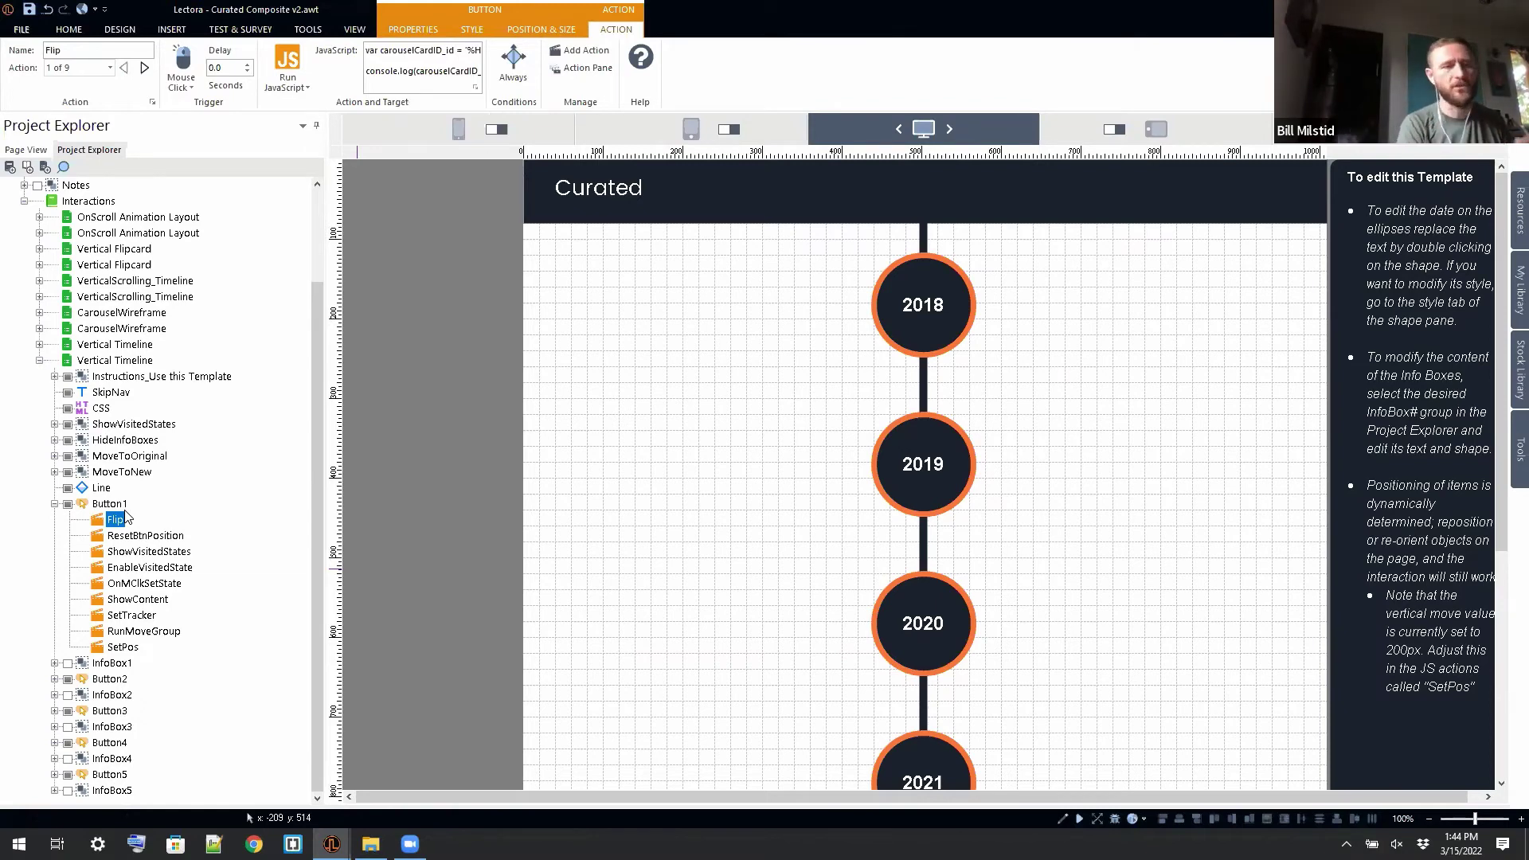
left_click(151, 539)
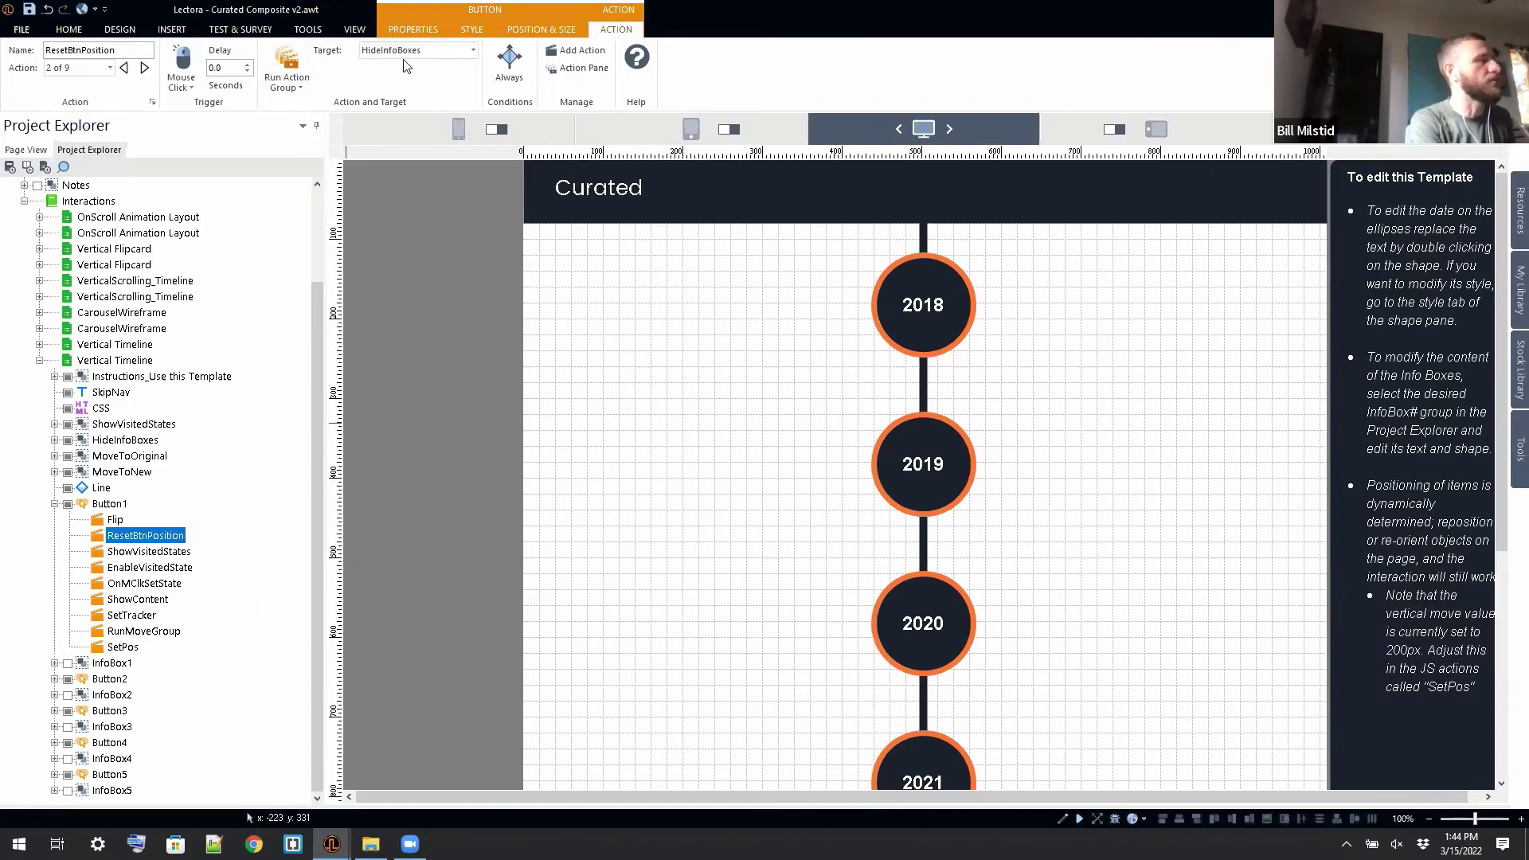
left_click(54, 440)
left_click(126, 441)
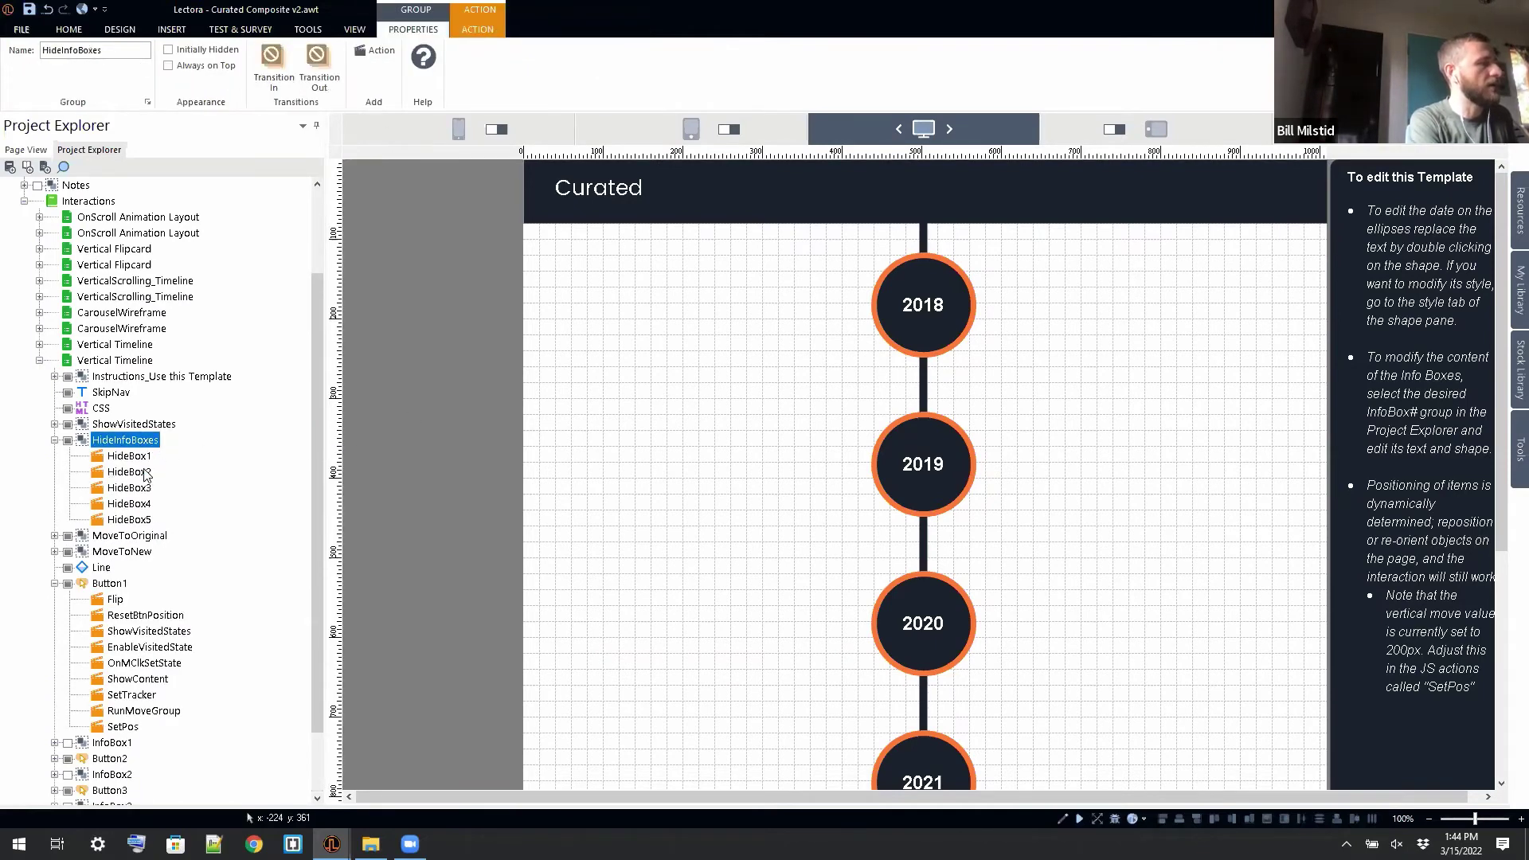
left_click(132, 456)
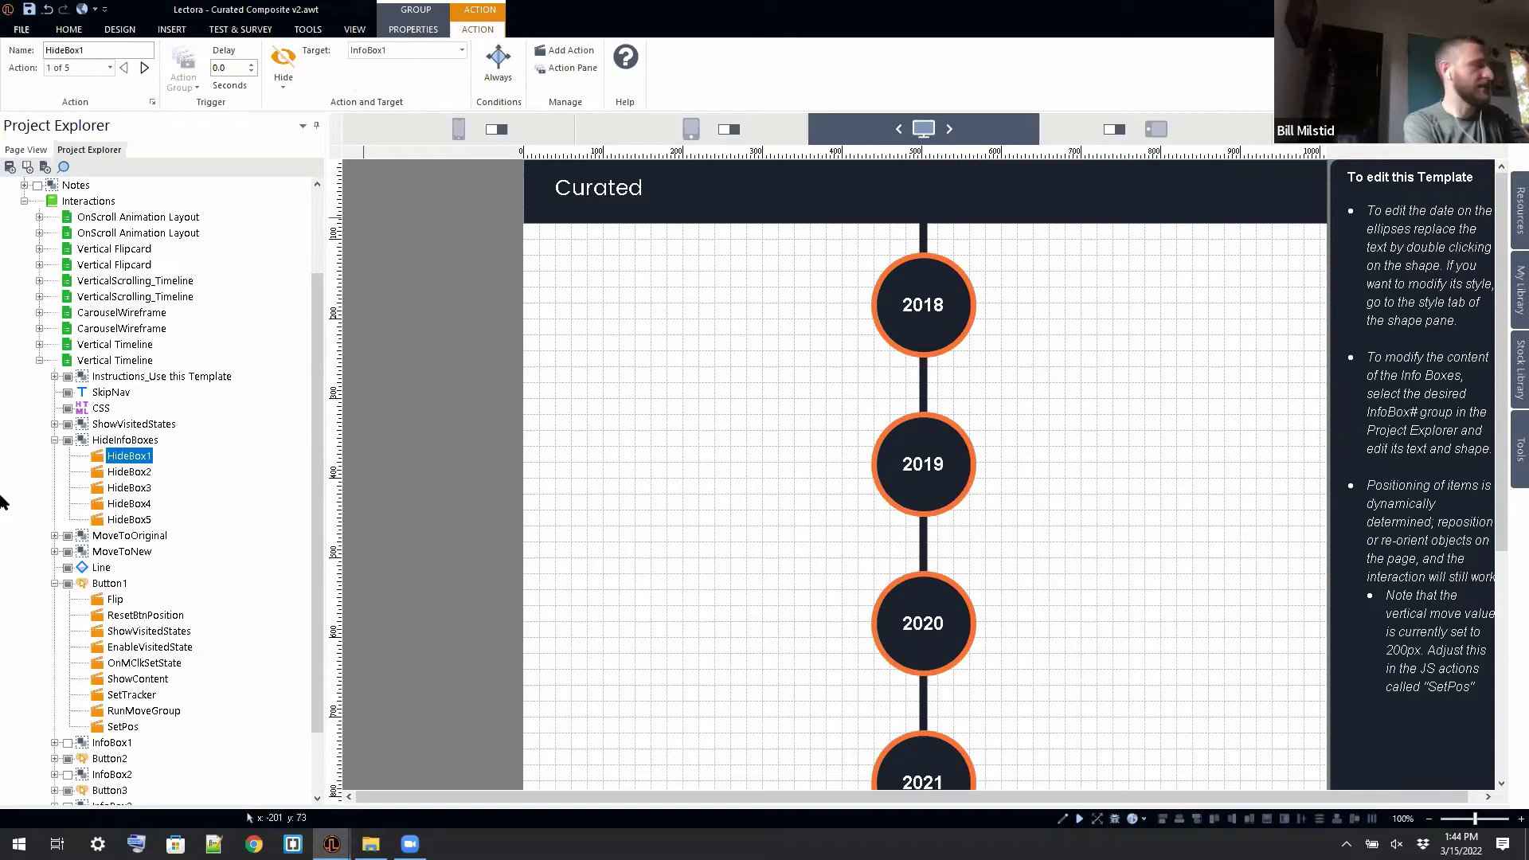
Step: Collapse Button1, then briefly display InfoBox1 on the page and hide it again
left_click(55, 584)
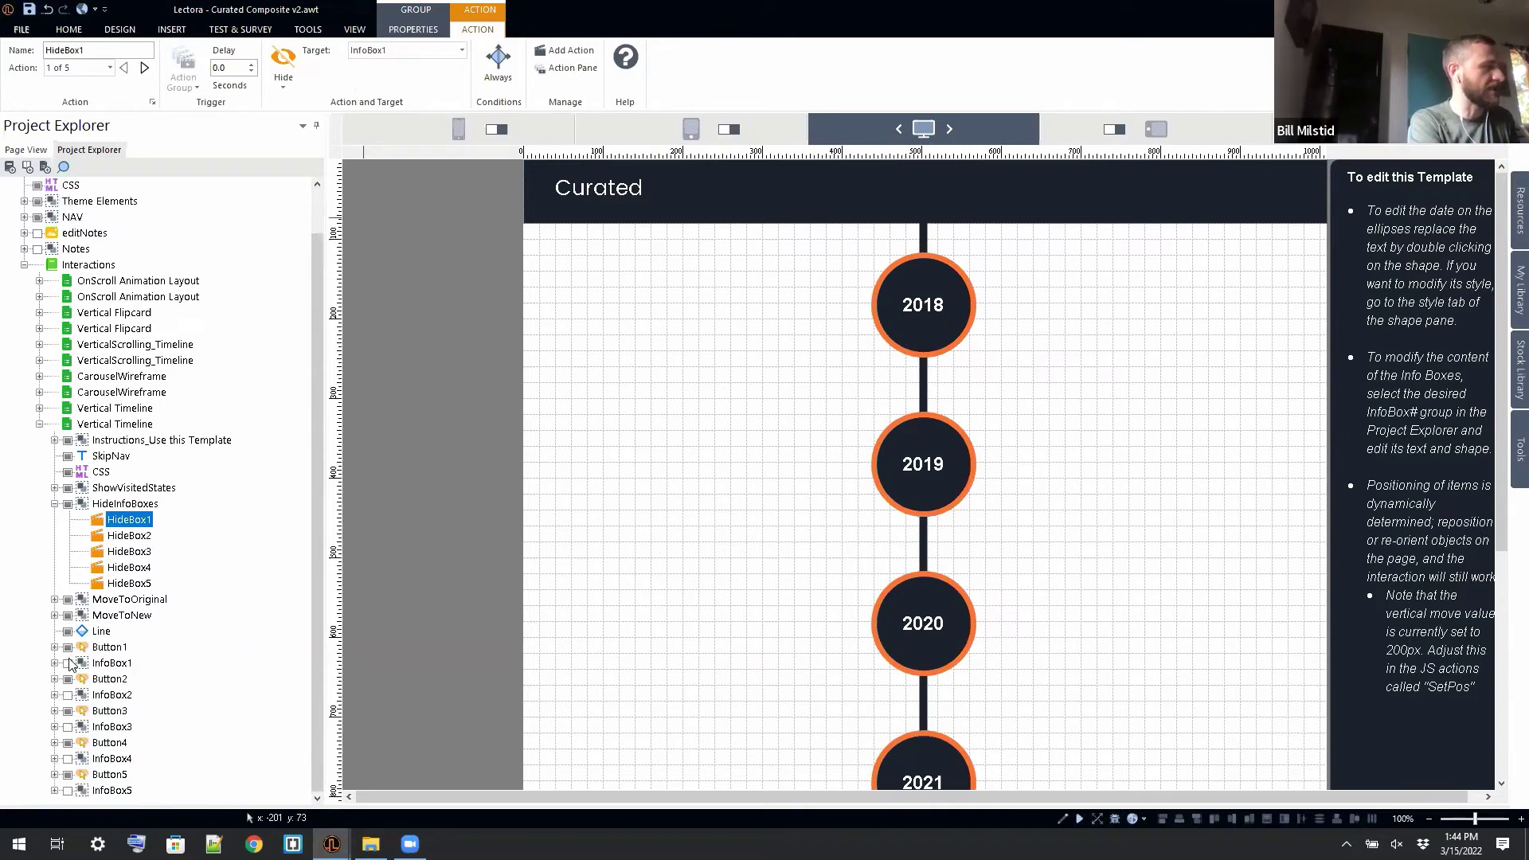
left_click(68, 663)
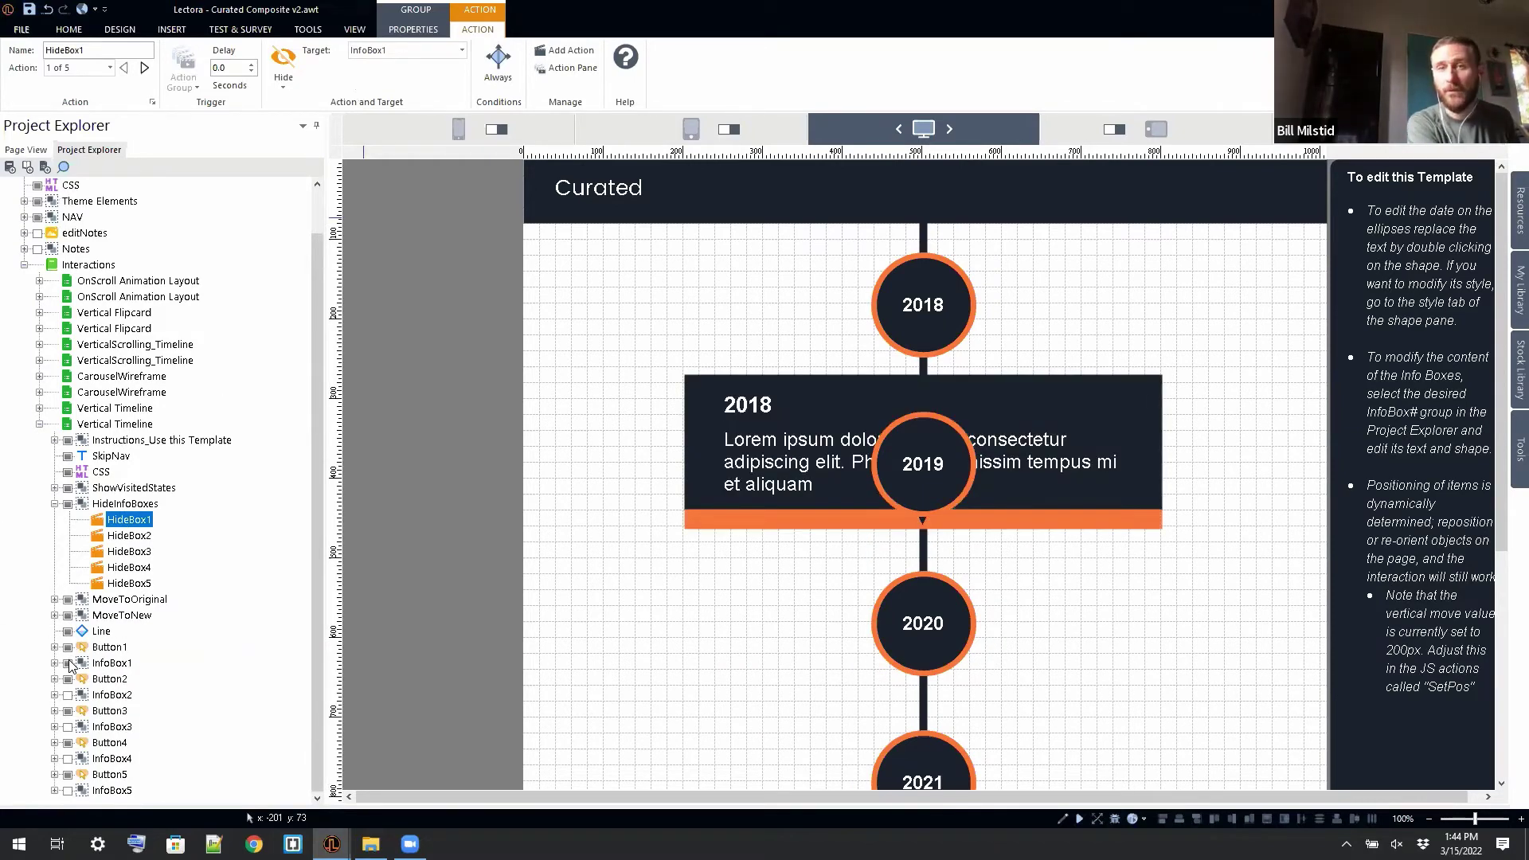
left_click(68, 664)
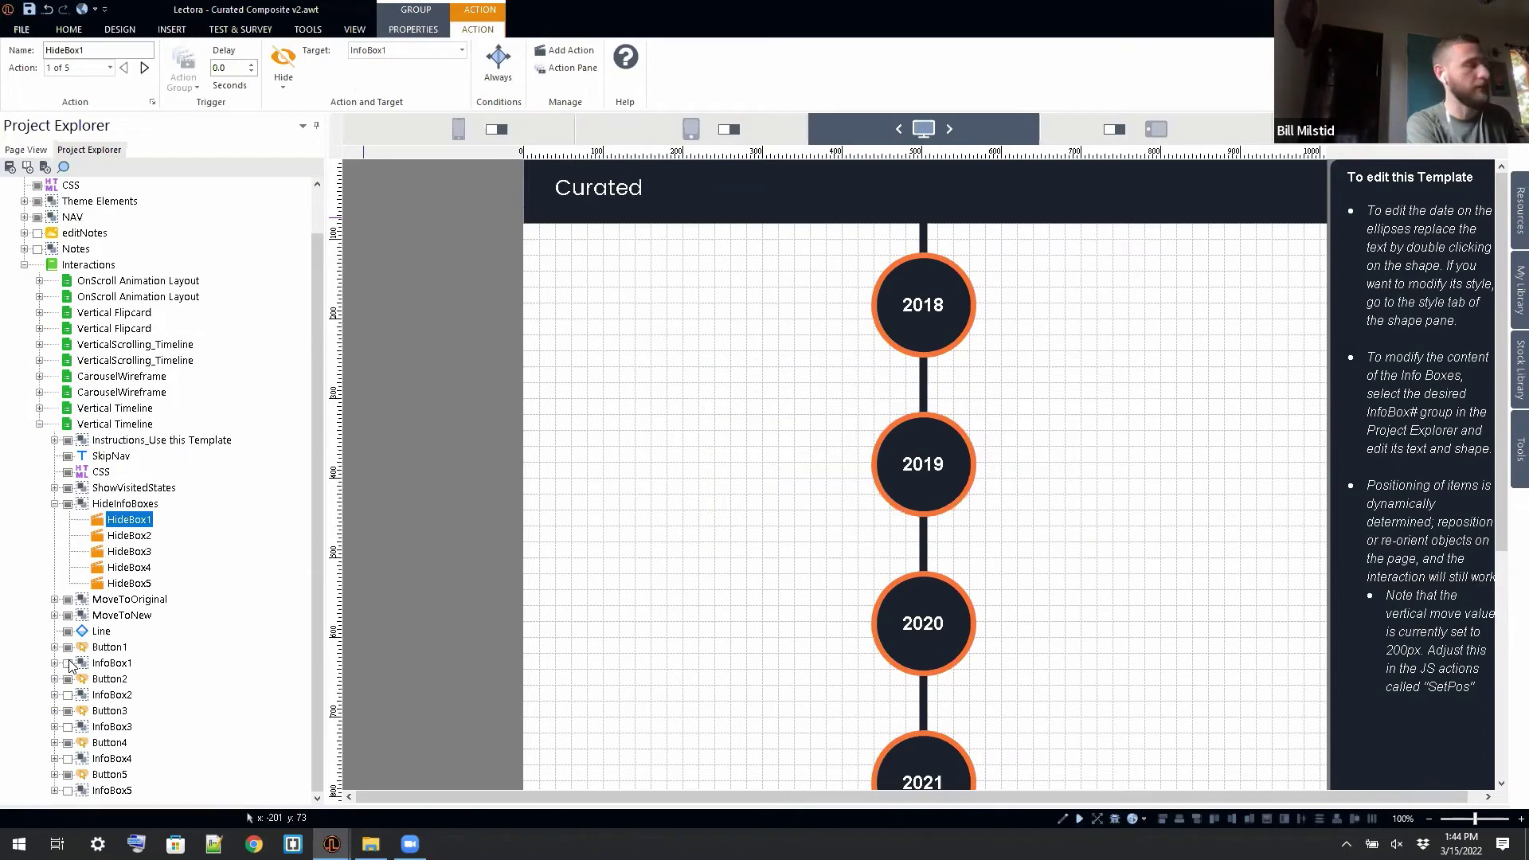
Step: Go through the HideBox2 to HideBox5 actions and check which info box each one targets
left_click(127, 537)
key("Down")
key("Down")
key("Down")
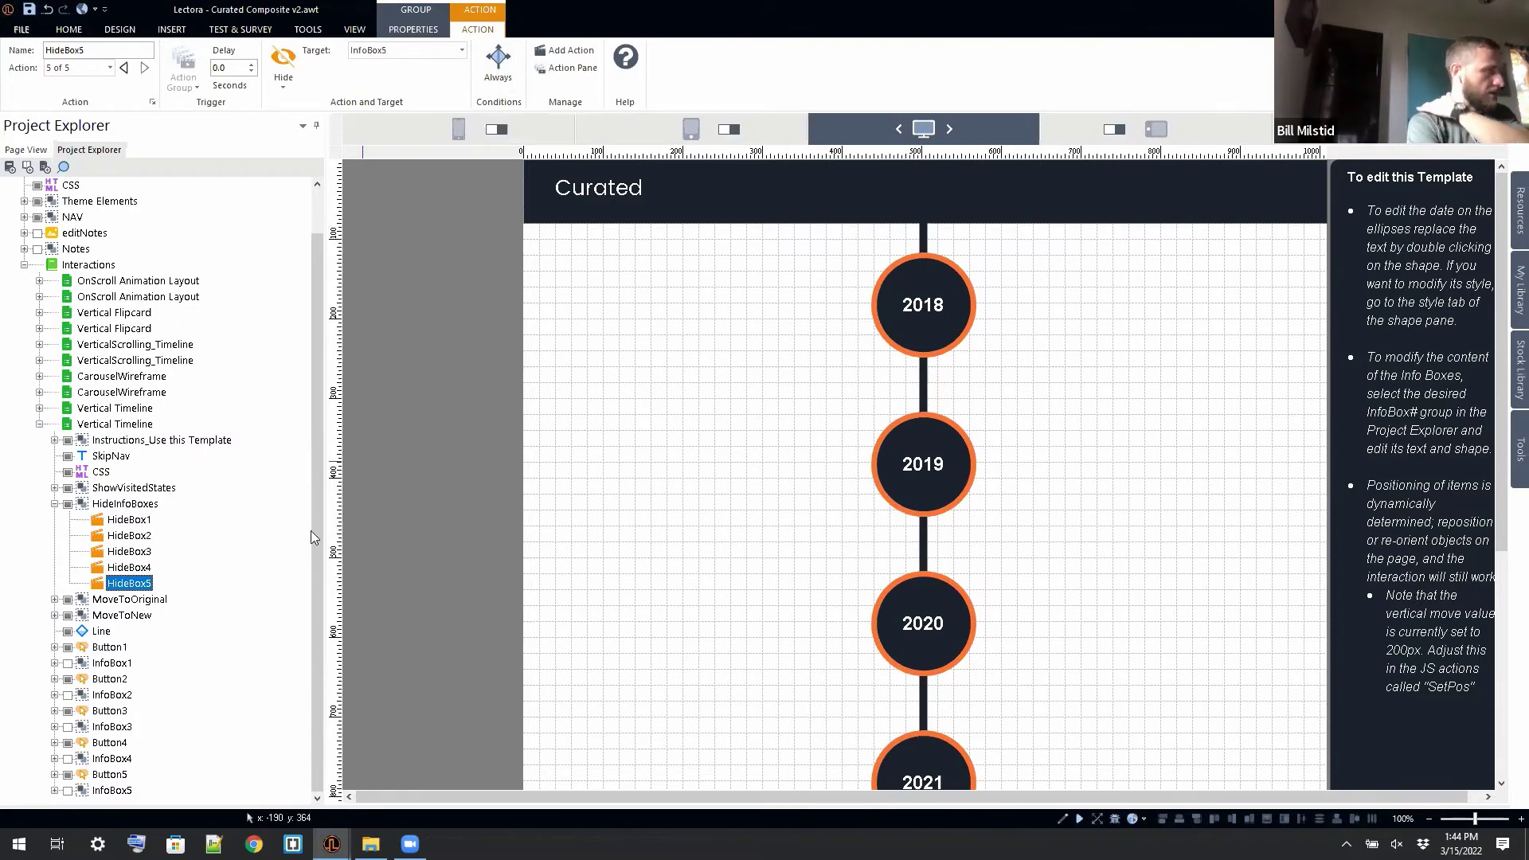
Step: Check Button1's ShowVisitedStates action and inspect ShowVisitedState1 in the group it targets
left_click(54, 647)
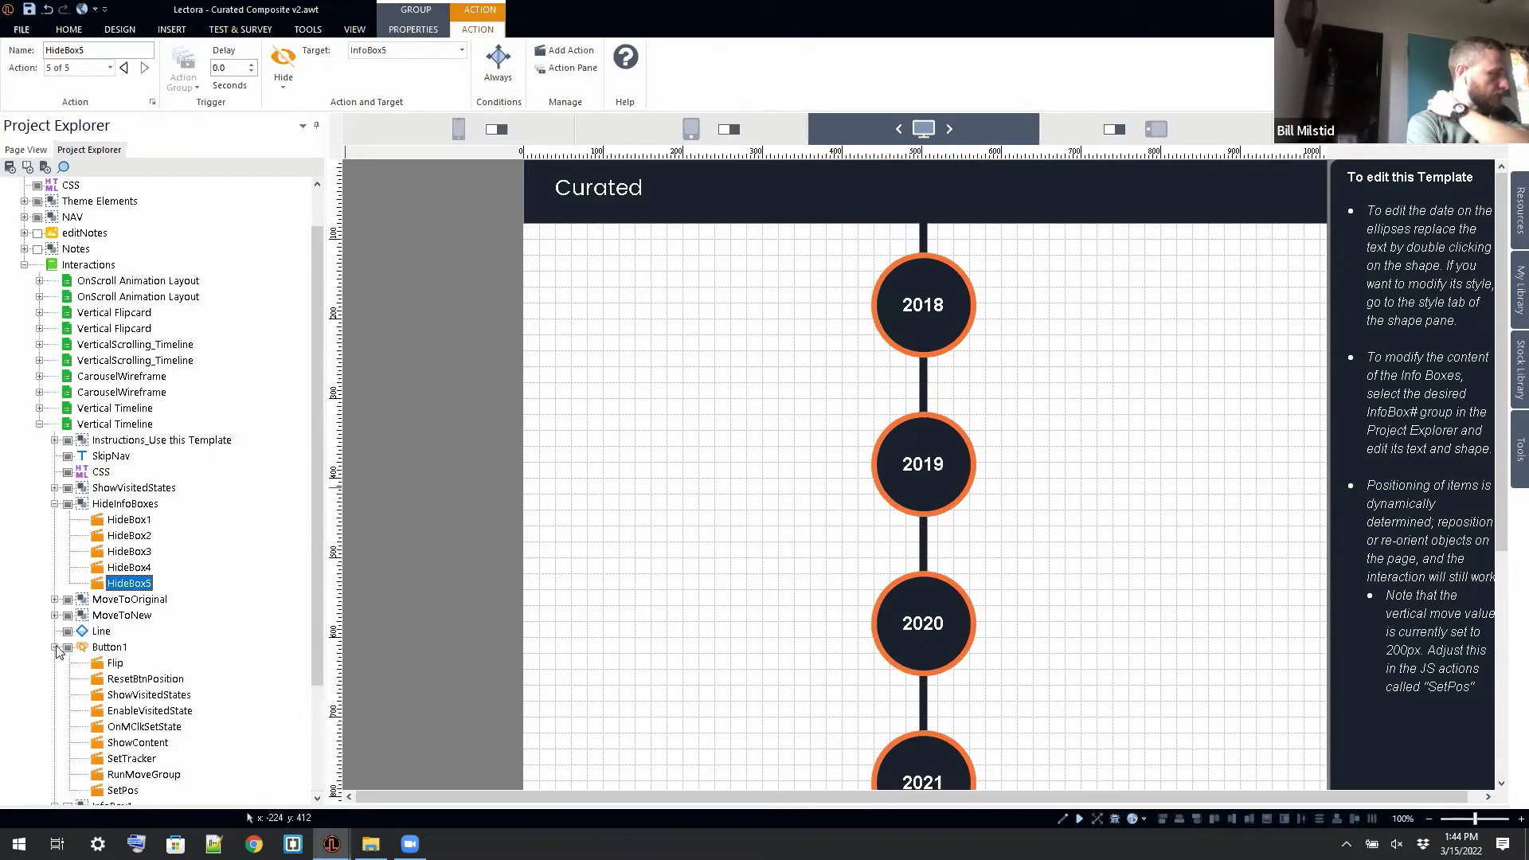
left_click(137, 697)
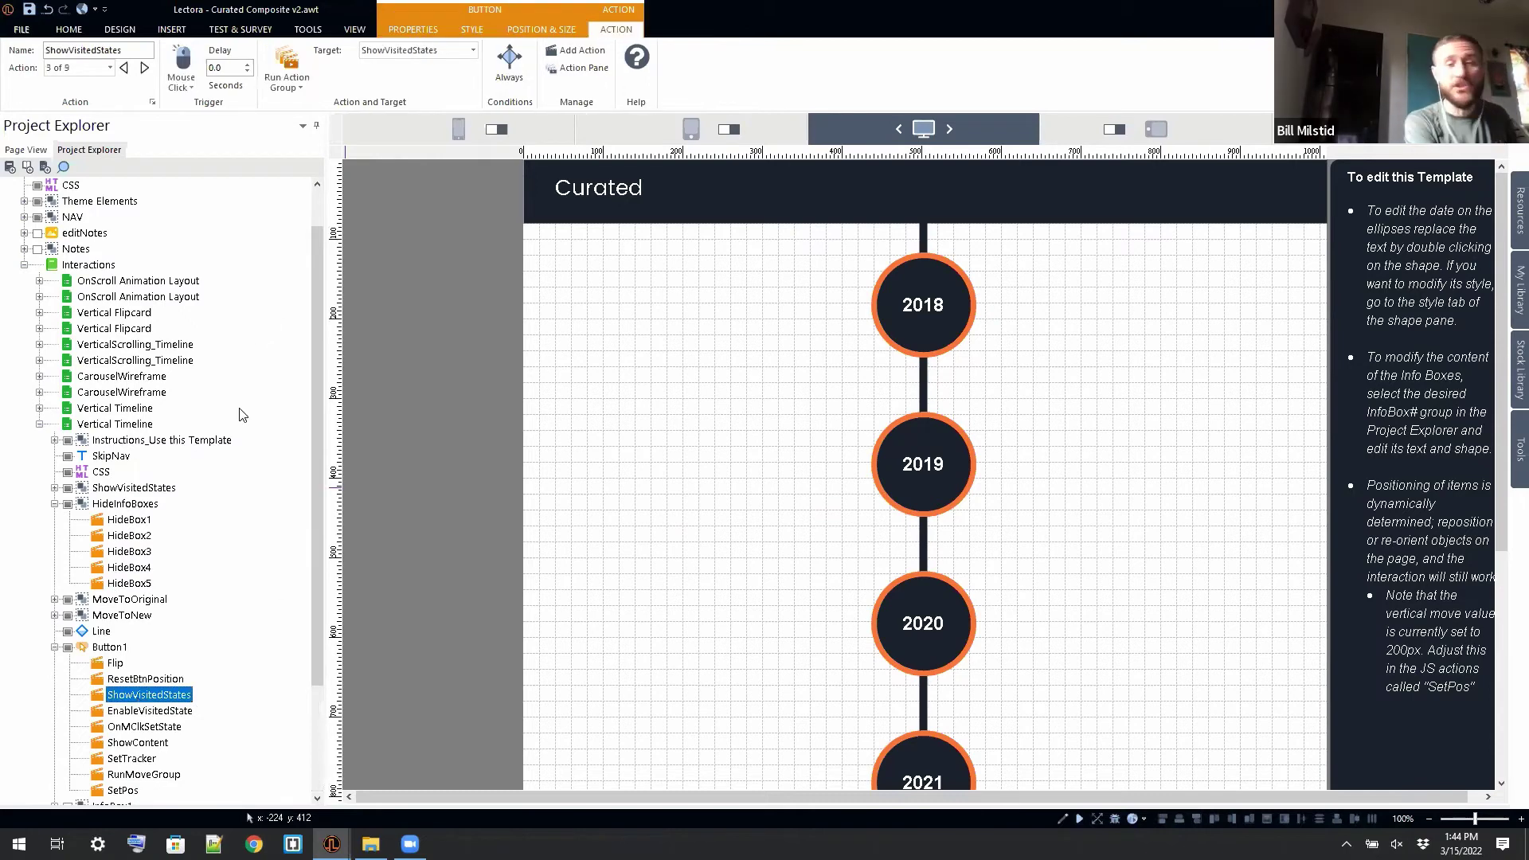
left_click(54, 487)
left_click(145, 505)
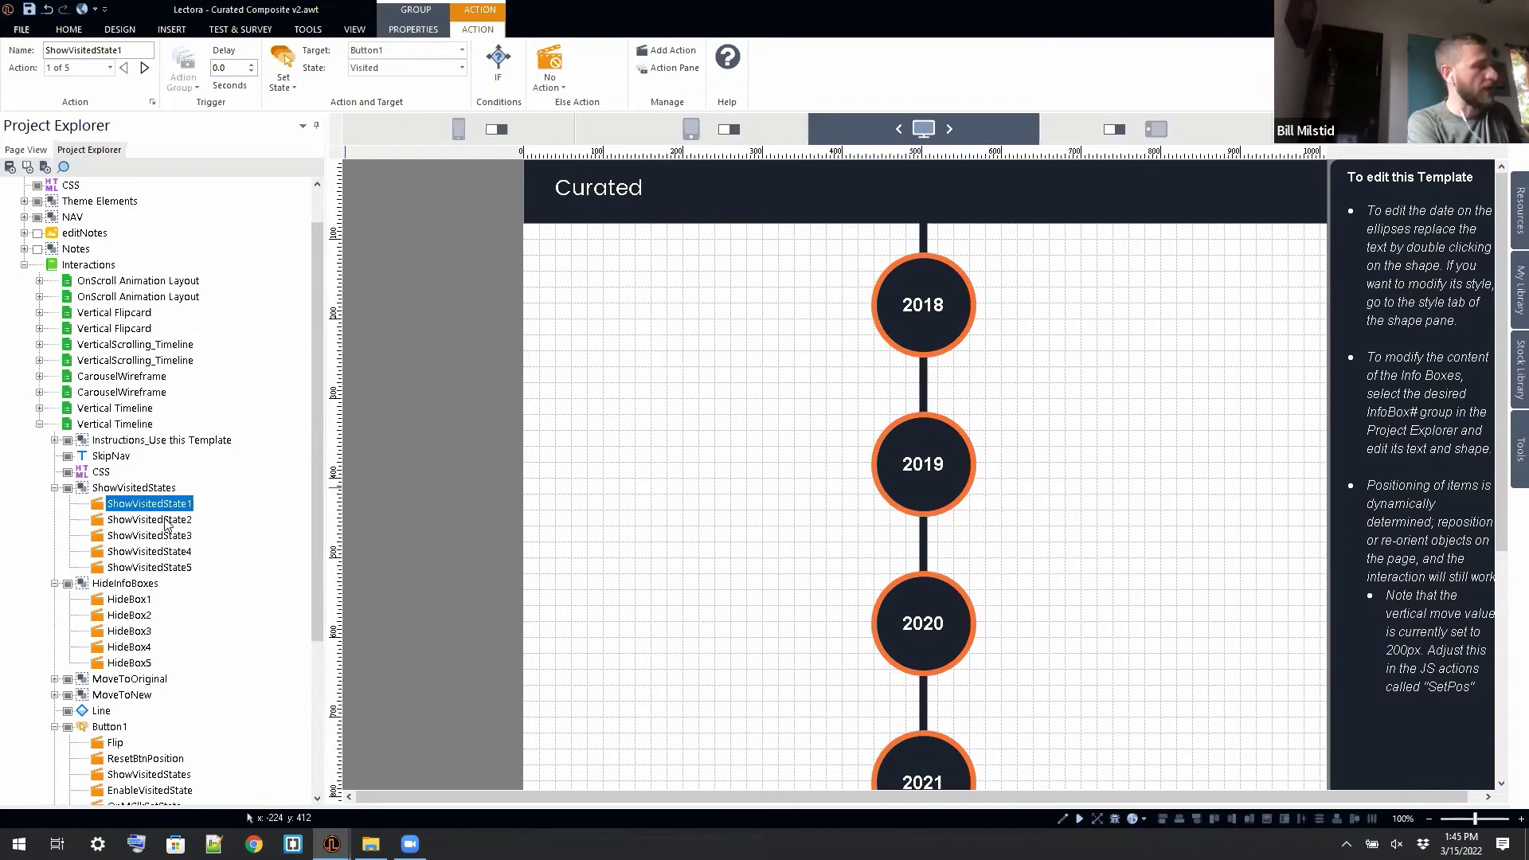
Step: Go through the ShowVisitedState2 to ShowVisitedState5 actions and check which button each one targets
left_click(169, 520)
left_click(169, 535)
left_click(167, 551)
left_click(167, 567)
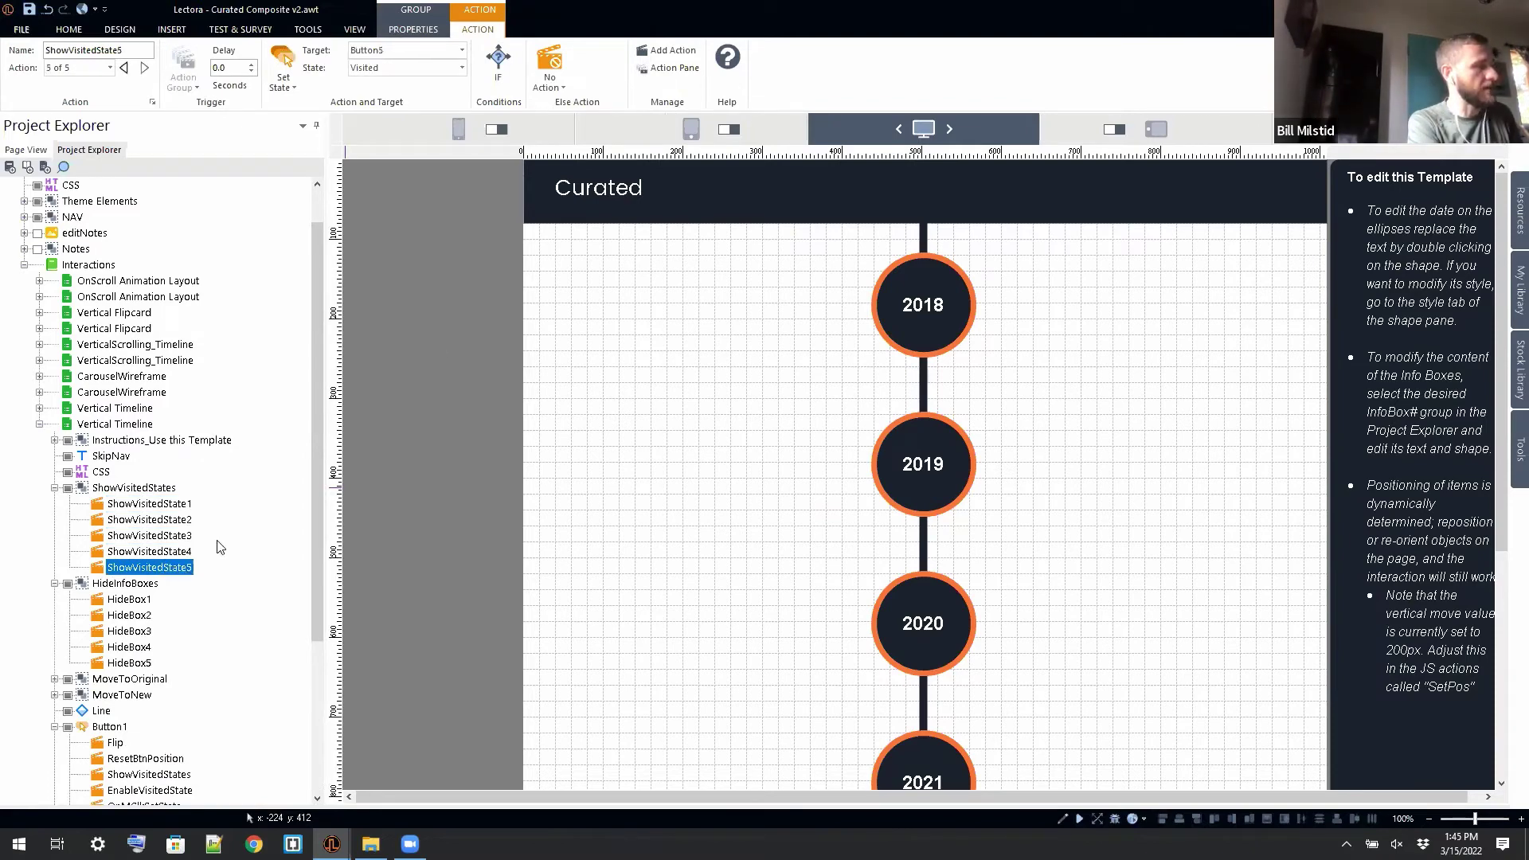
Step: Inspect the condition on the ShowVisitedState5 action, including its variable choices, and close it without changes
left_click(494, 83)
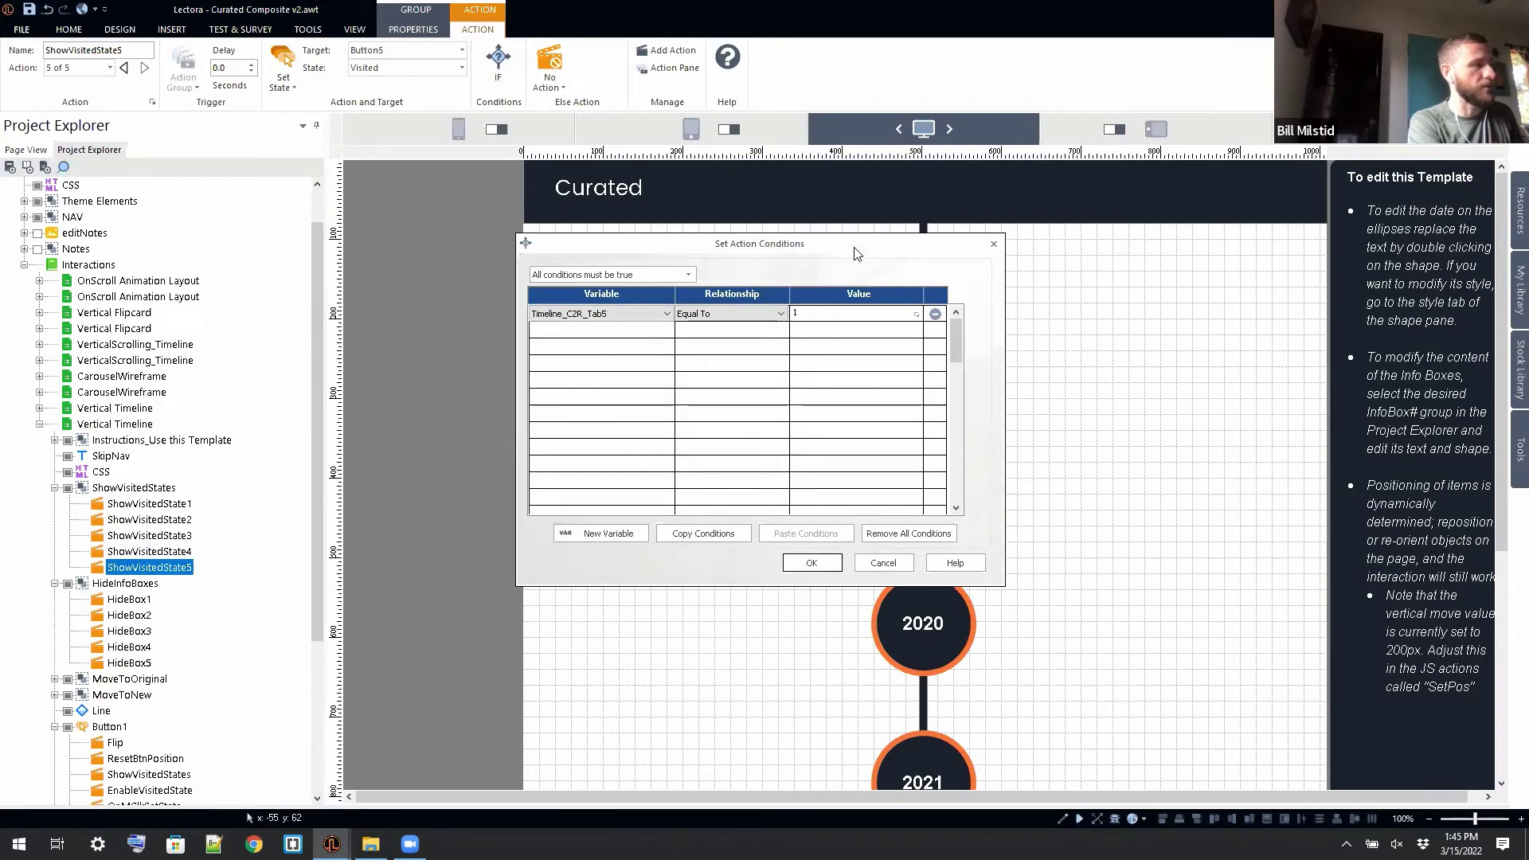
left_click_drag(859, 257, 719, 274)
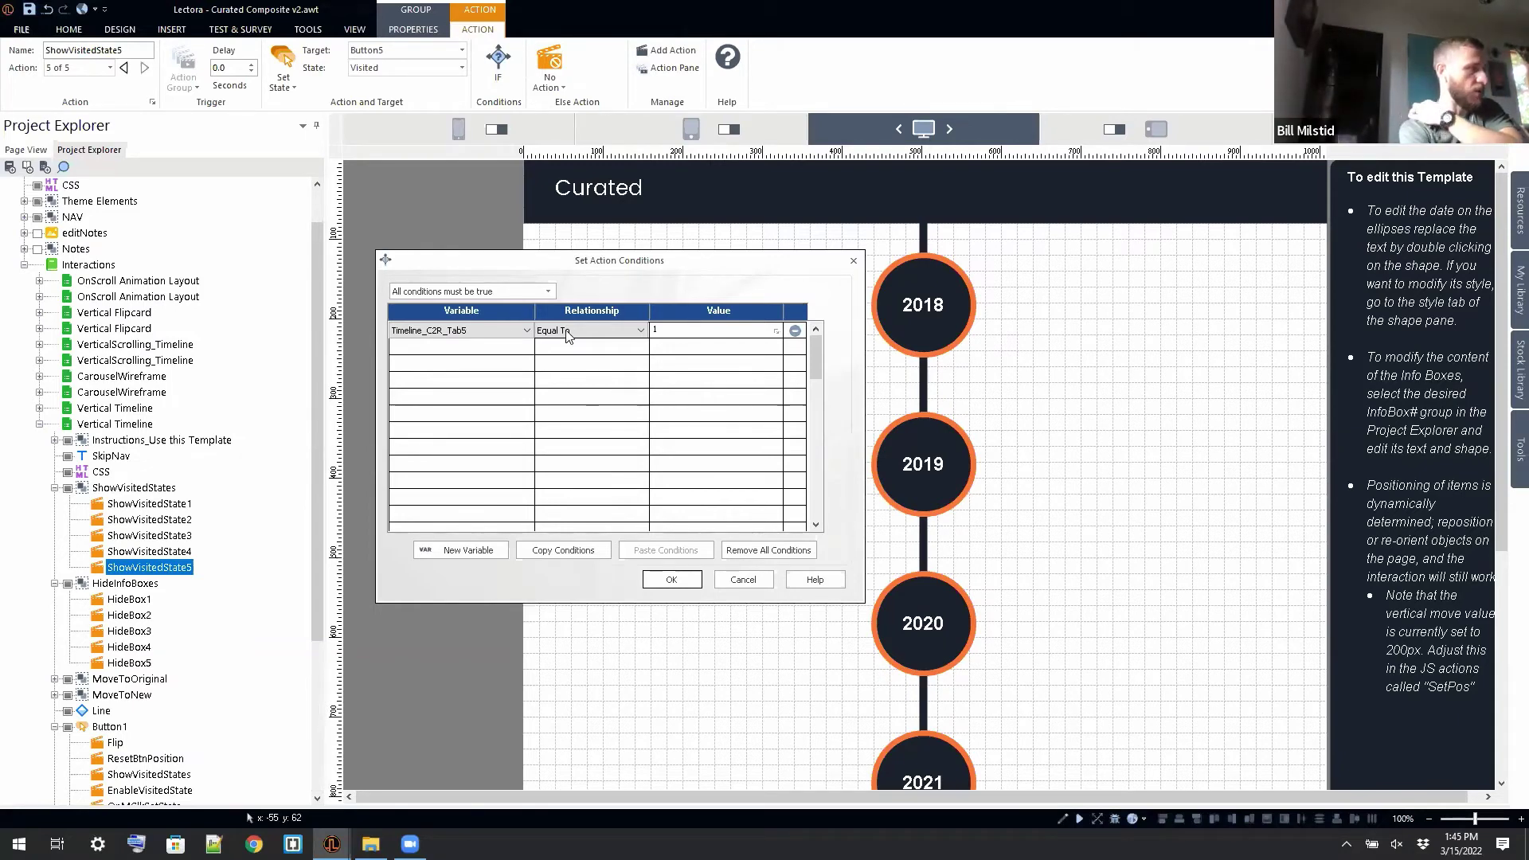
left_click(526, 329)
left_click(446, 626)
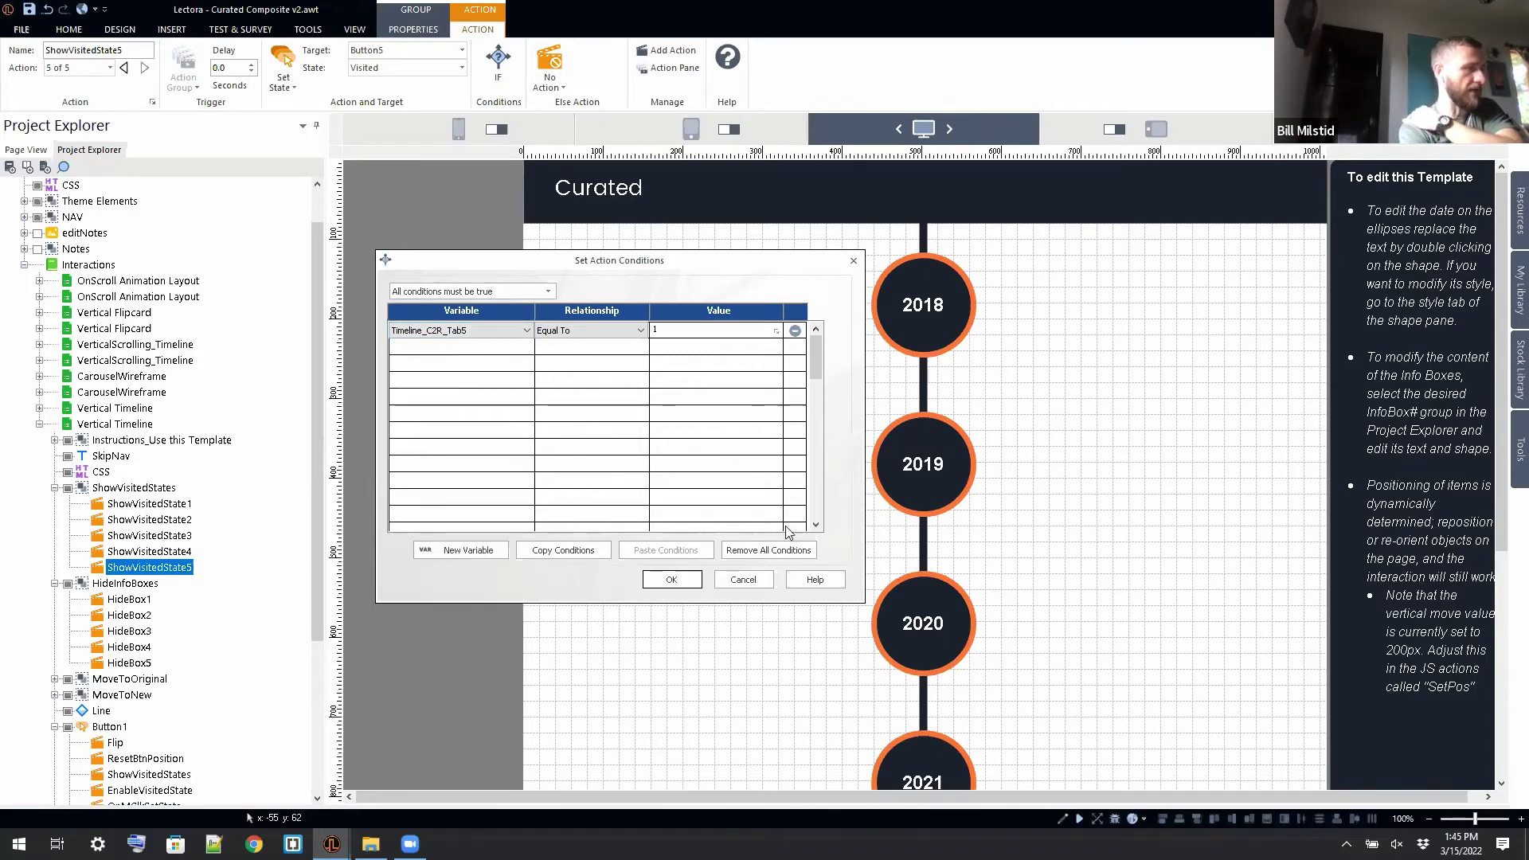
left_click(742, 578)
Step: Check which variable the ShowVisitedState4 action's condition uses and close the conditions without changes
left_click(214, 549)
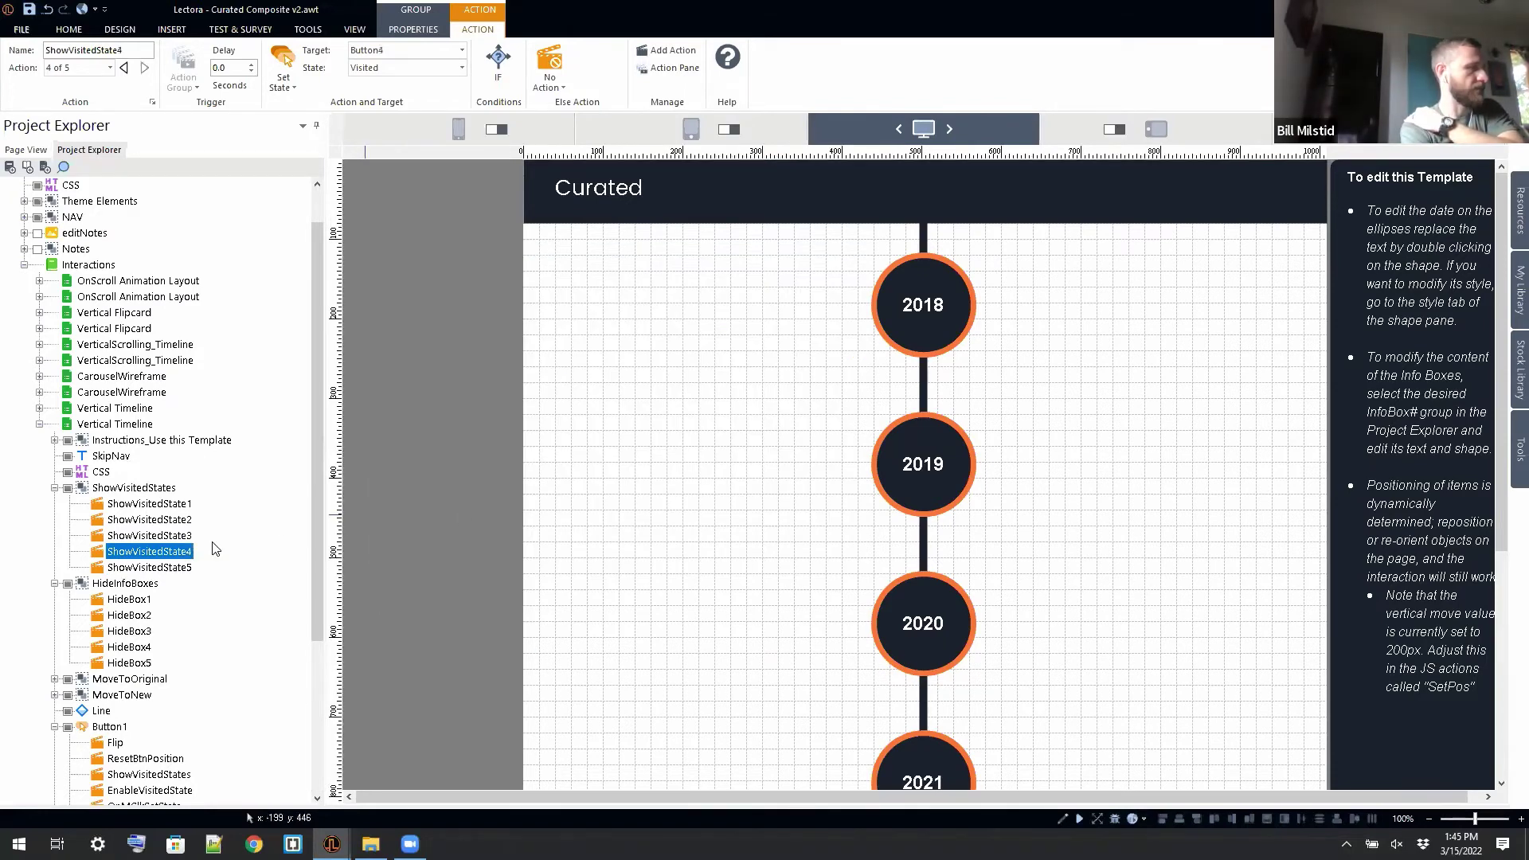
left_click(494, 77)
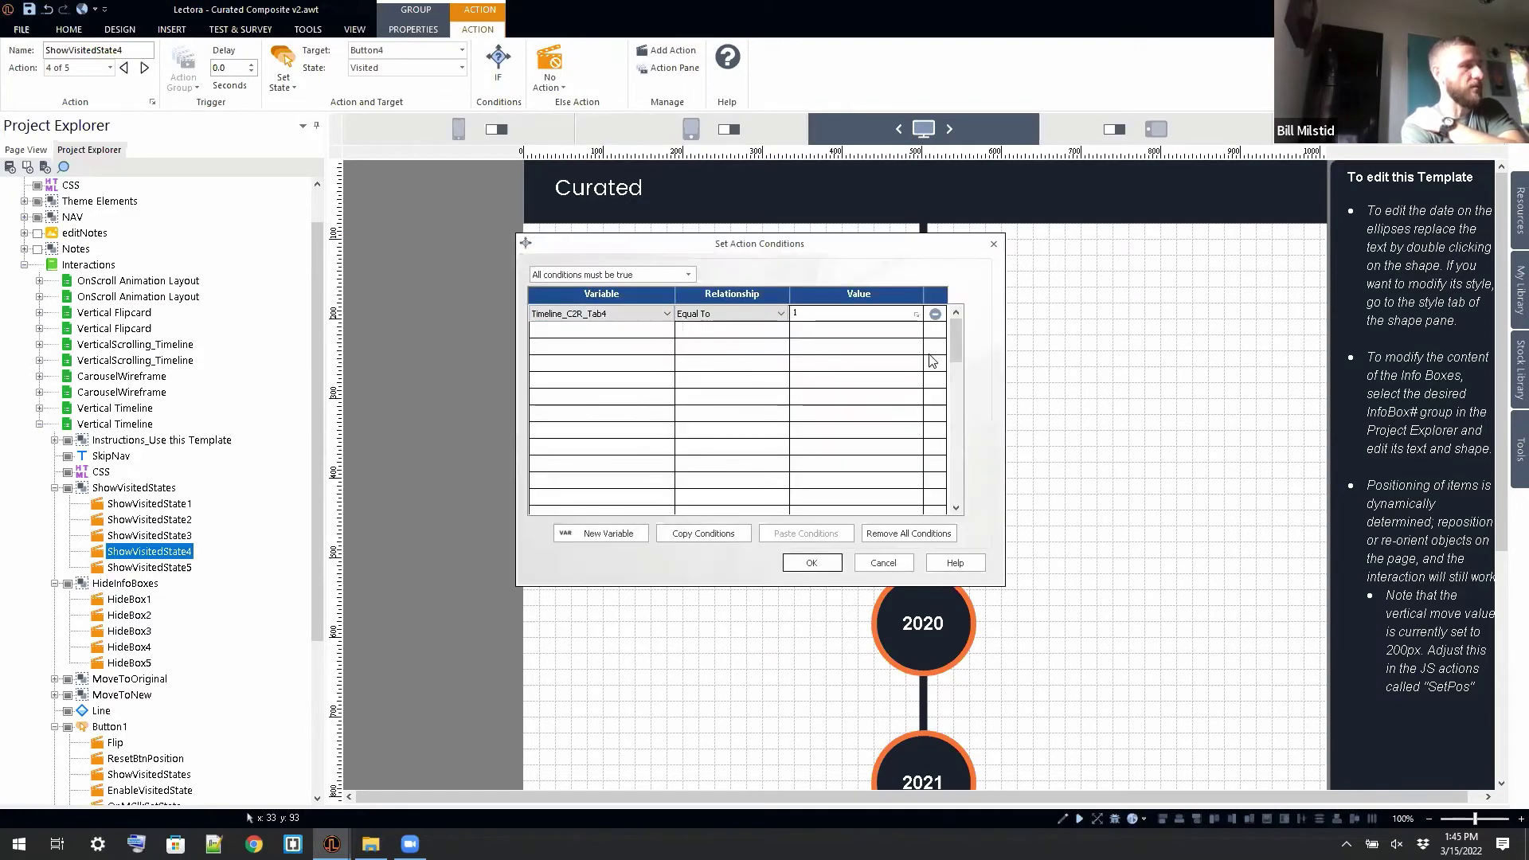
left_click(883, 562)
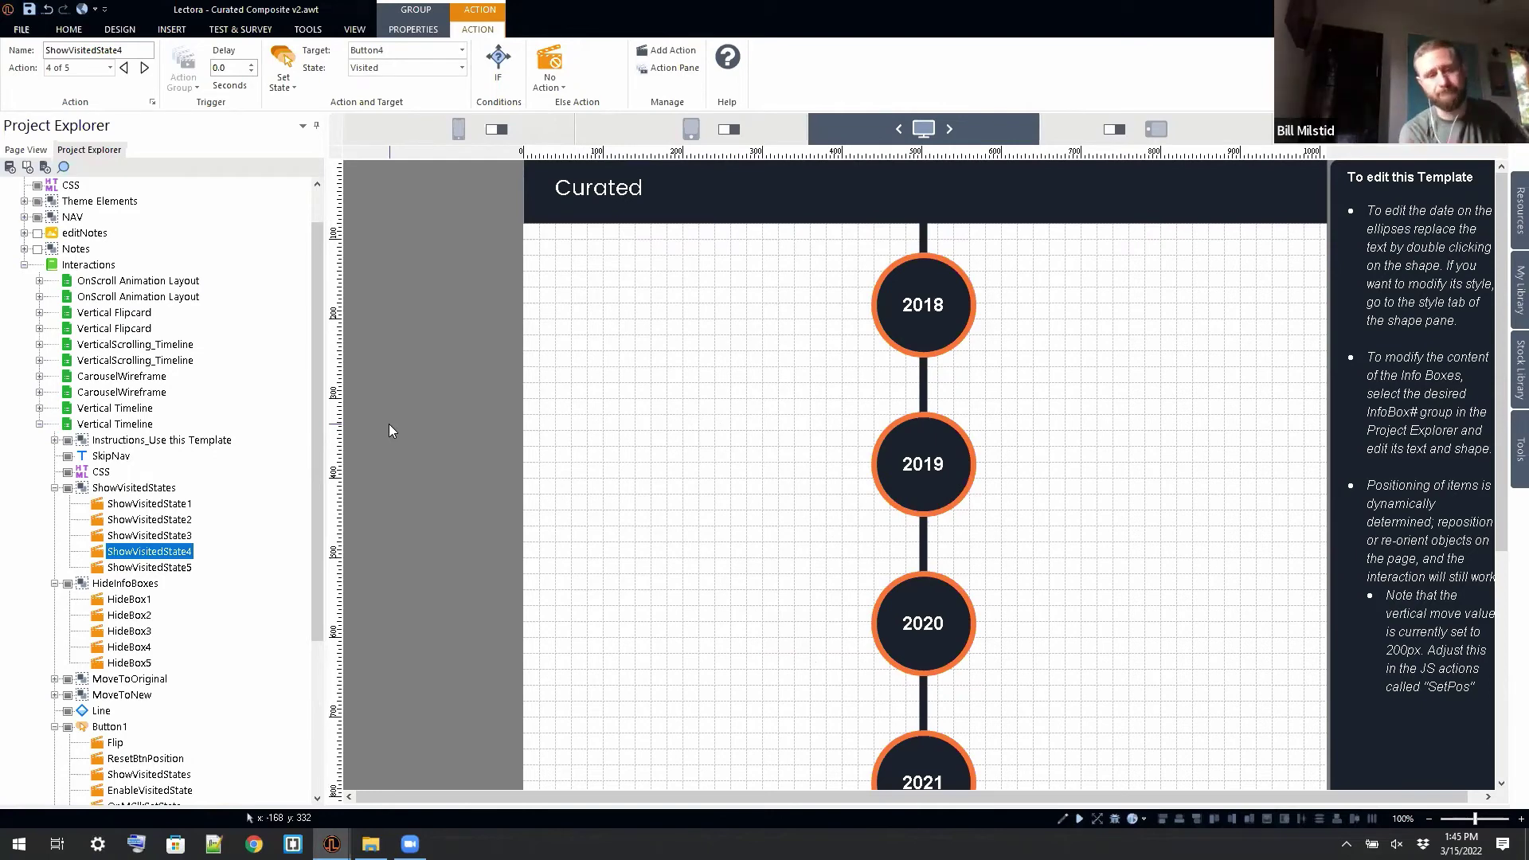
Step: Collapse the ShowVisitedStates and HideInfoBoxes groups and inspect Button1's OnMClkSetState and ShowVisitedStates actions
left_click(55, 487)
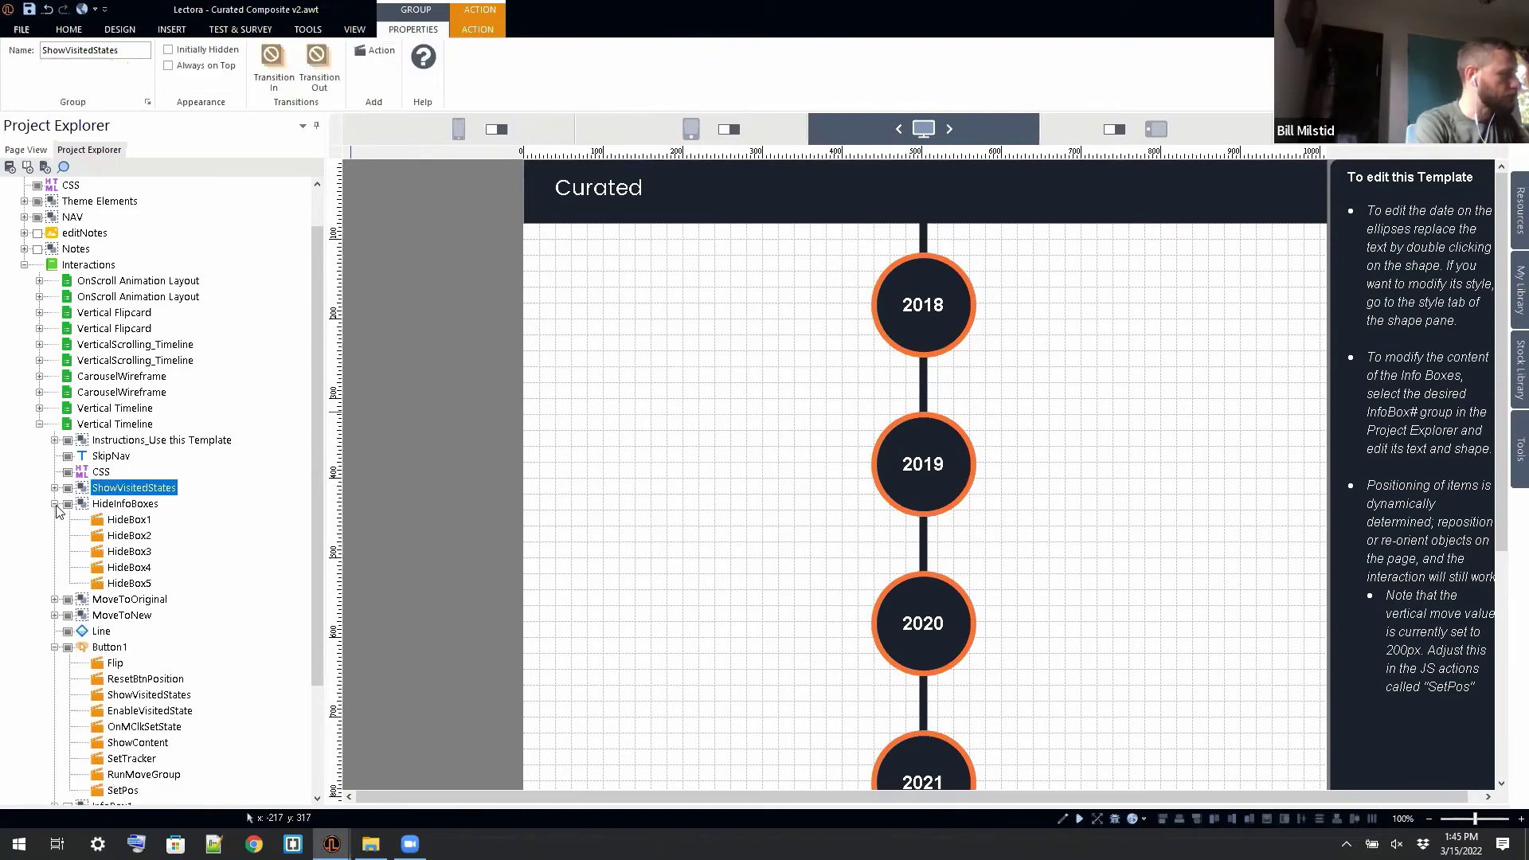
left_click(151, 647)
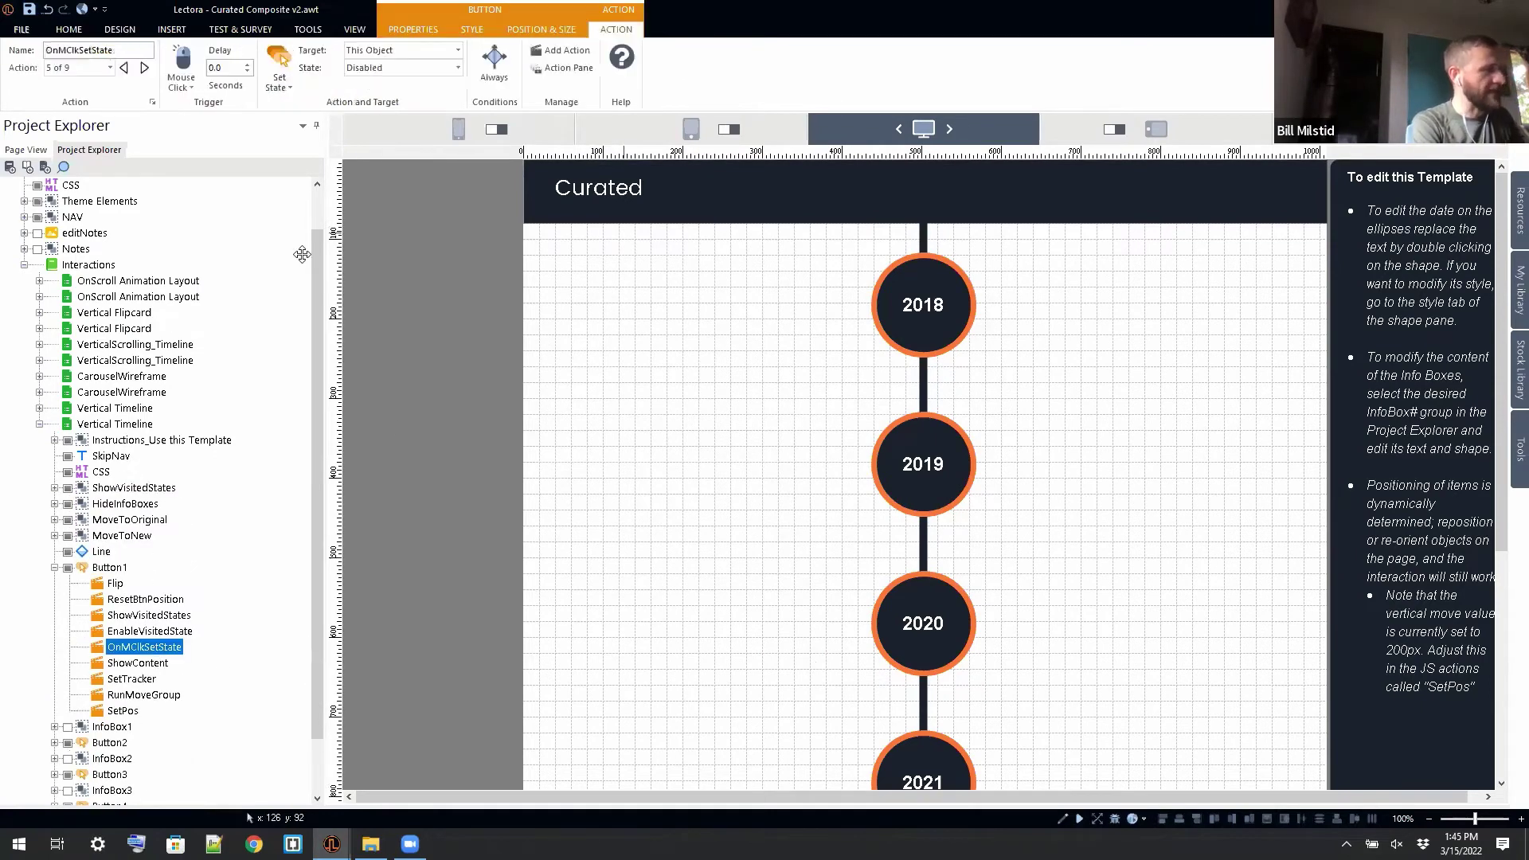
left_click(927, 314)
left_click(159, 615)
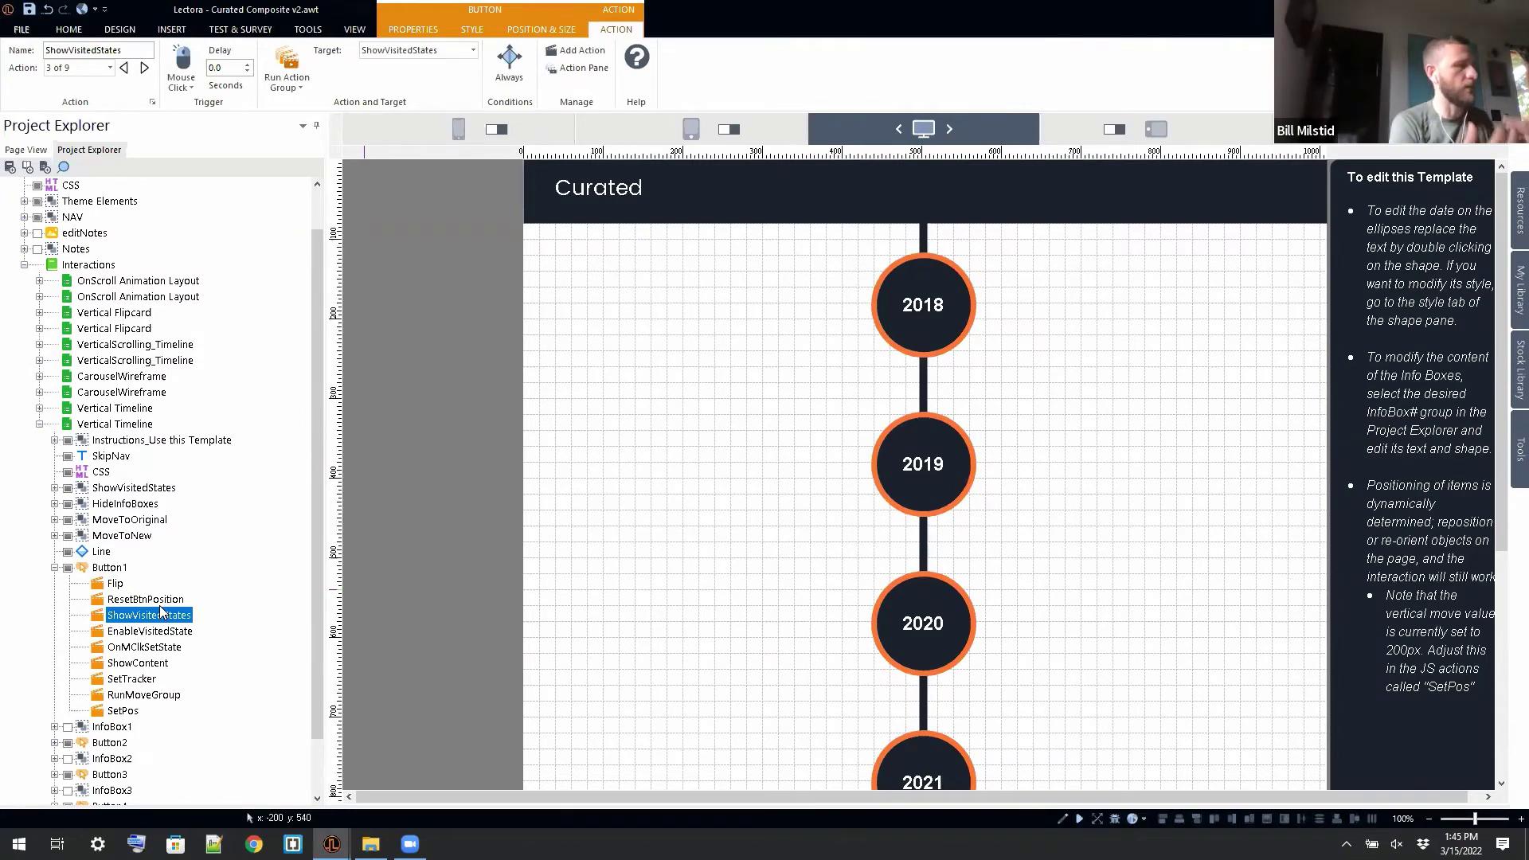
Step: Inspect Button1's ShowContent and SetTracker actions, displaying InfoBox1 on the page in between
left_click(139, 664)
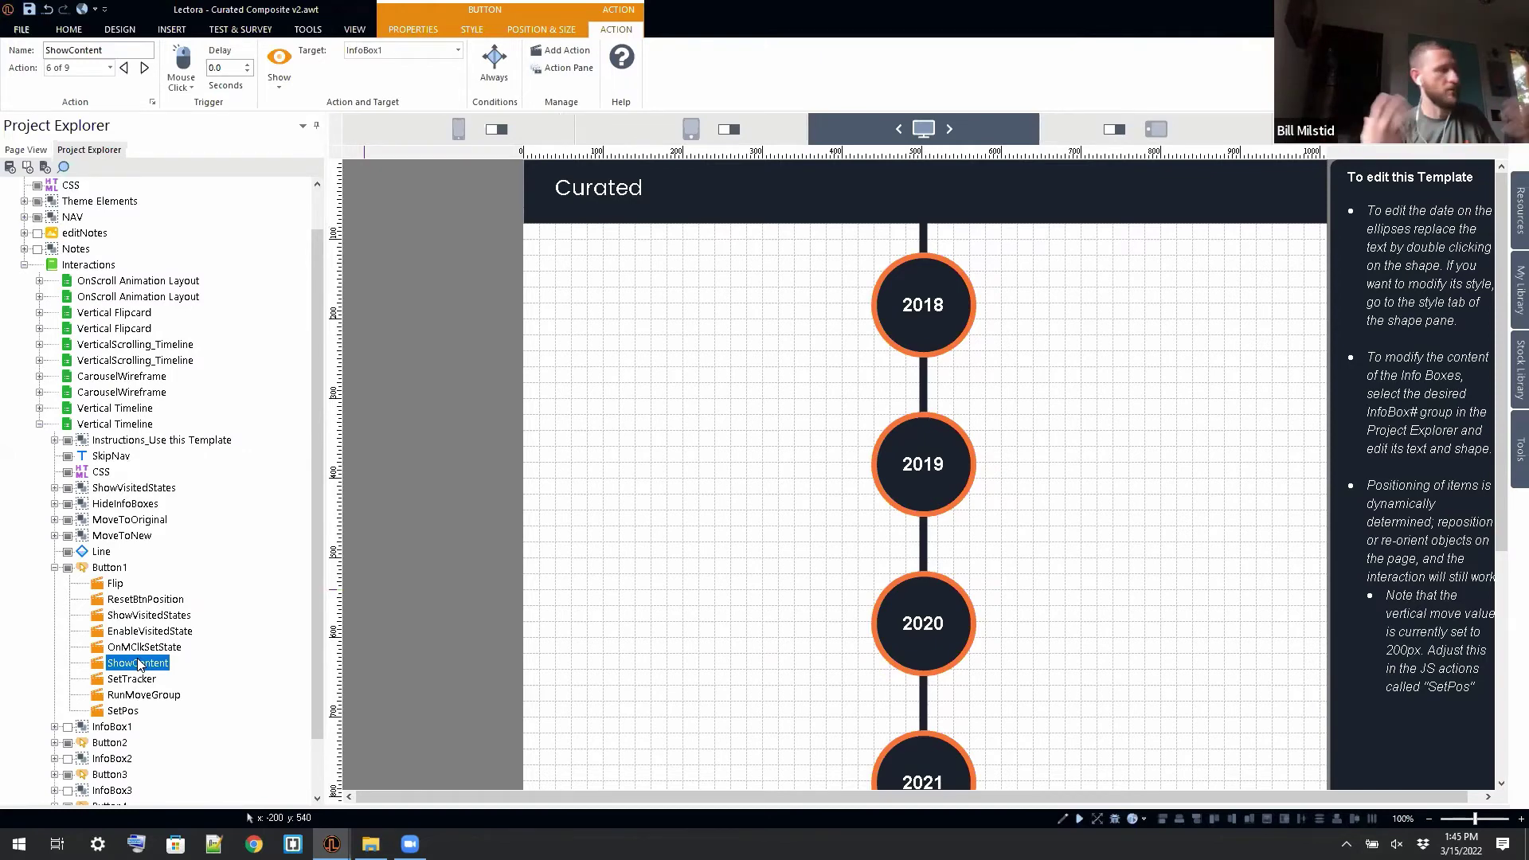
left_click(68, 728)
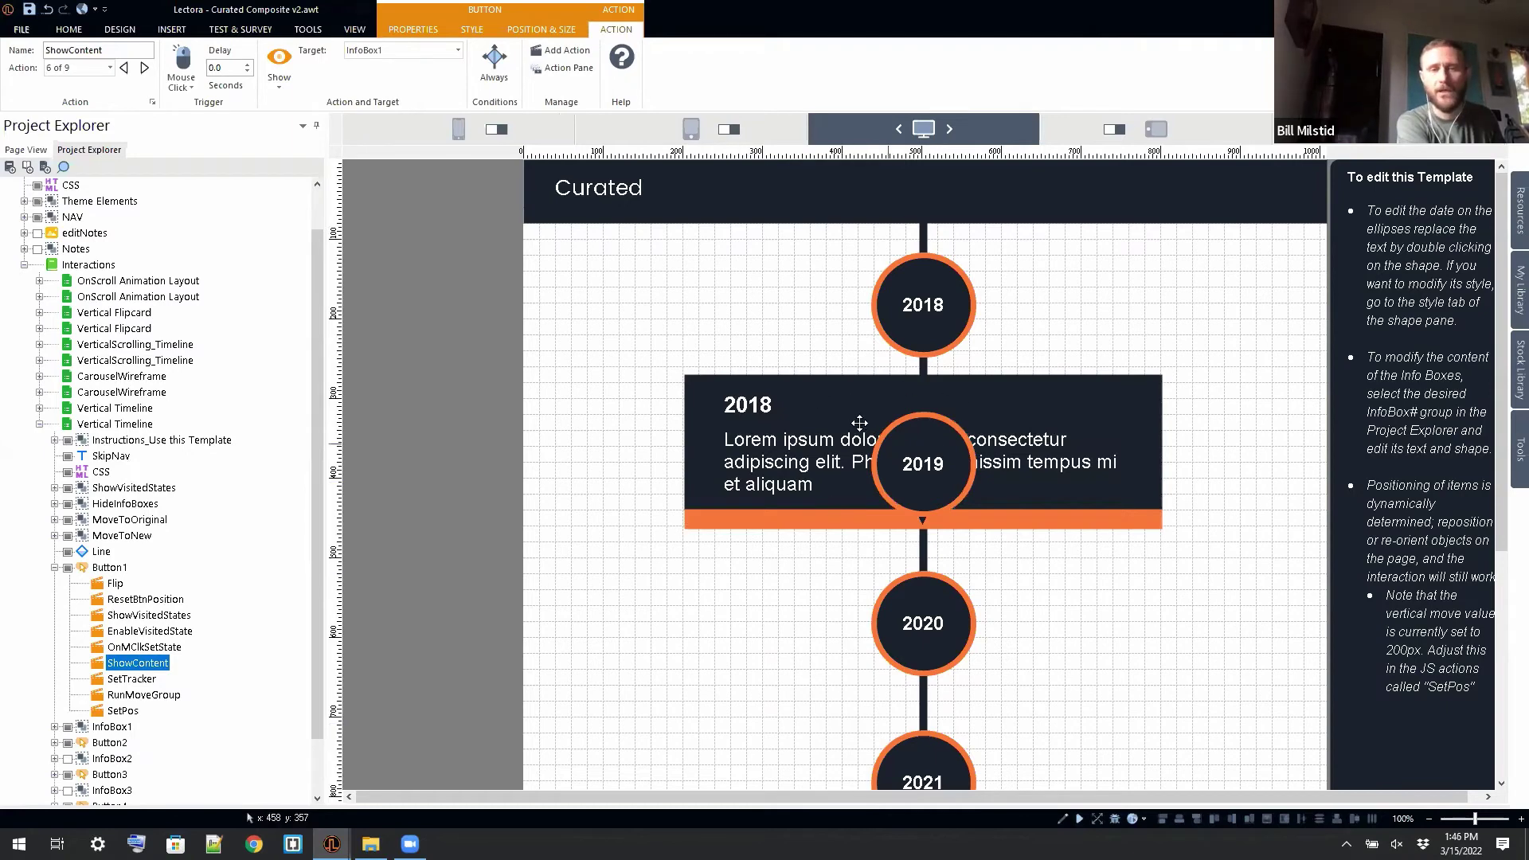
left_click(131, 679)
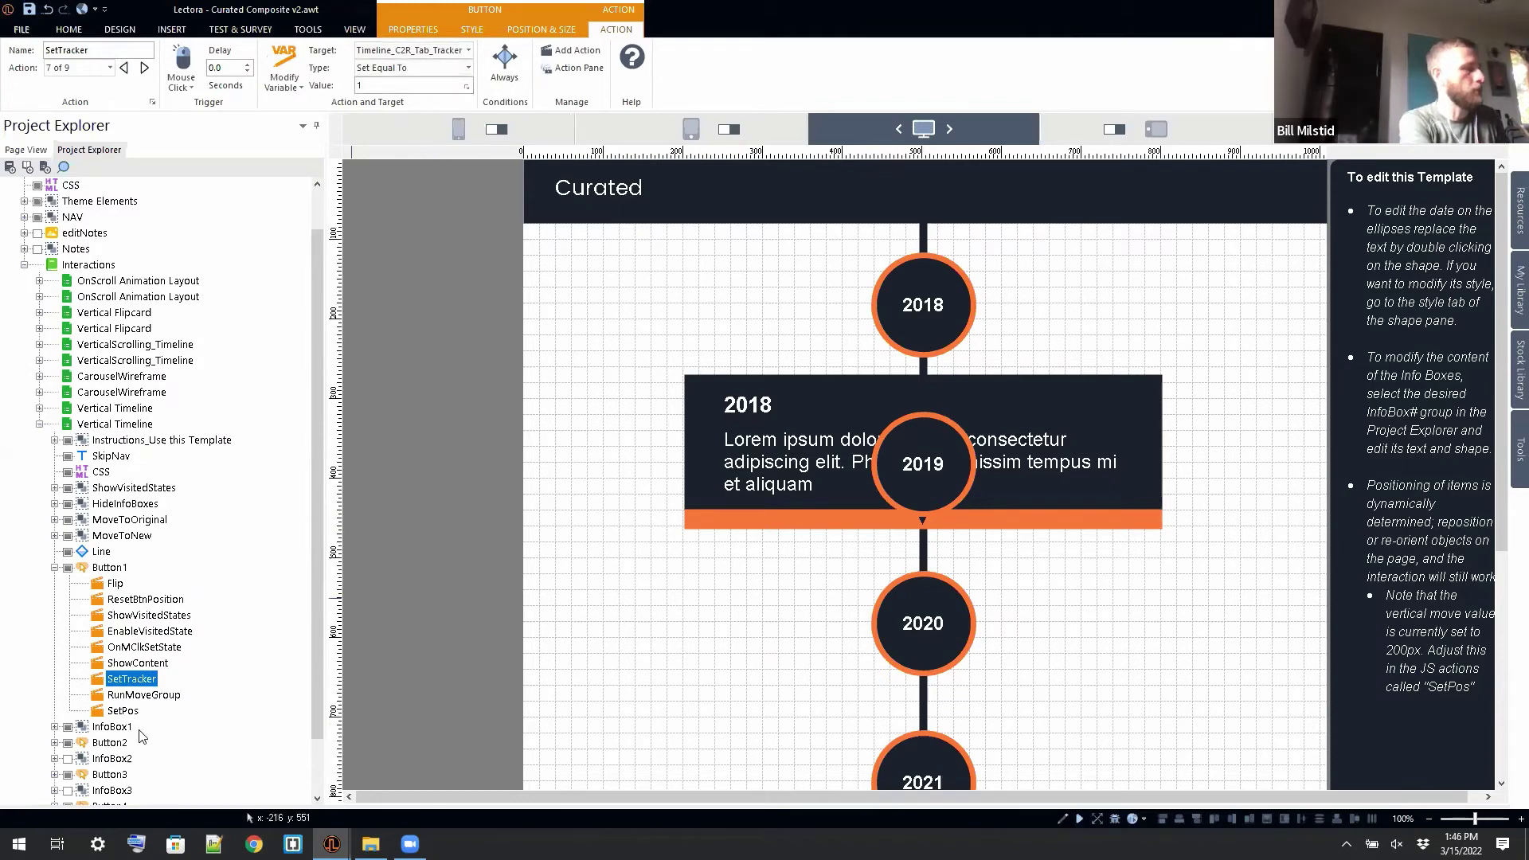
Step: Check the target of Button1's RunMoveGroup action and inspect the first OnMClkMoveTo action in the MoveToNew group
left_click(159, 694)
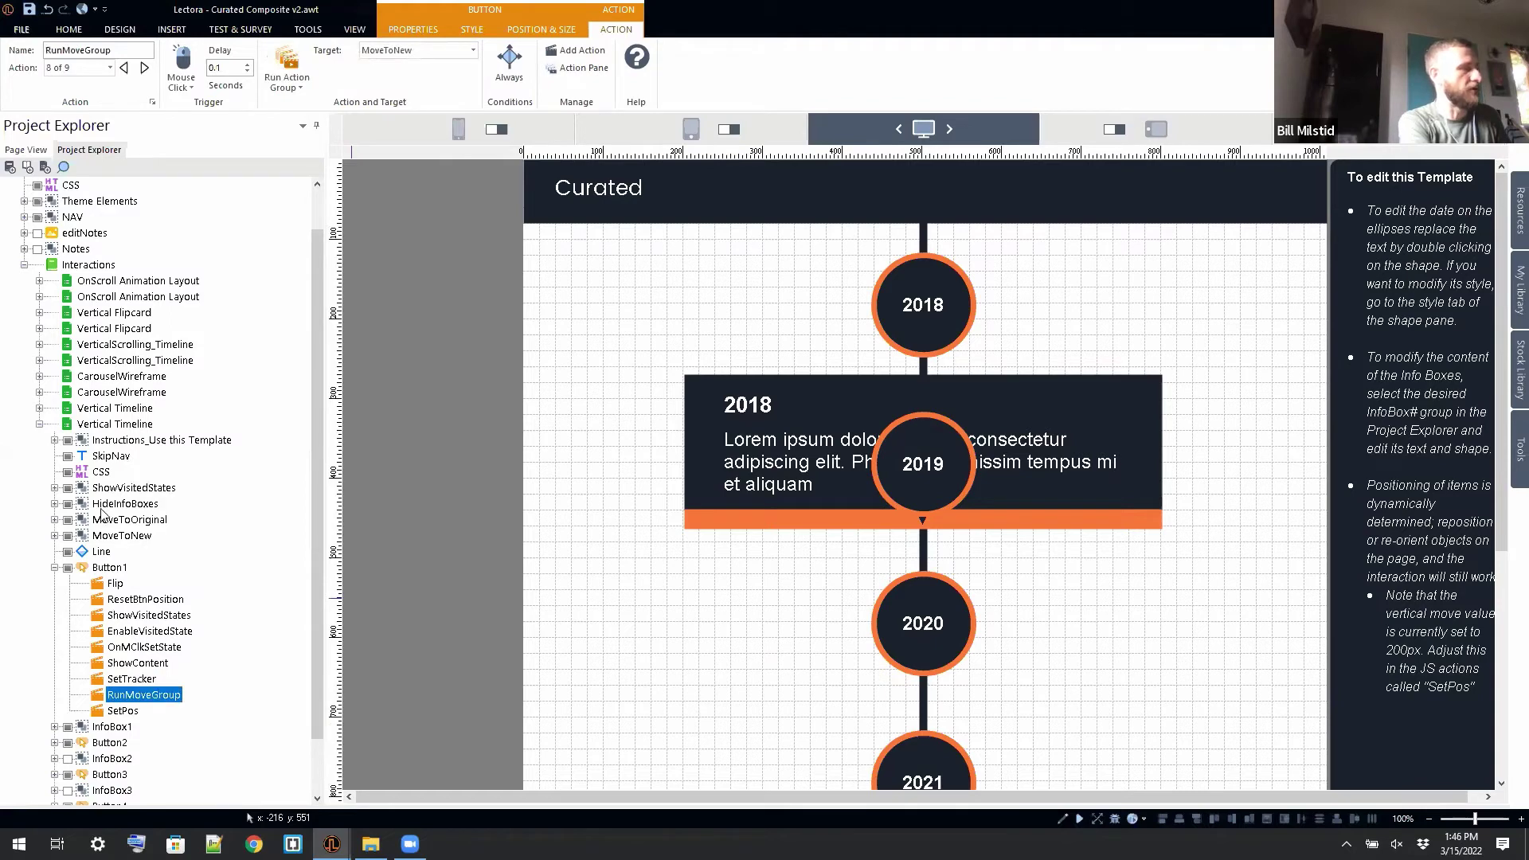
left_click(54, 535)
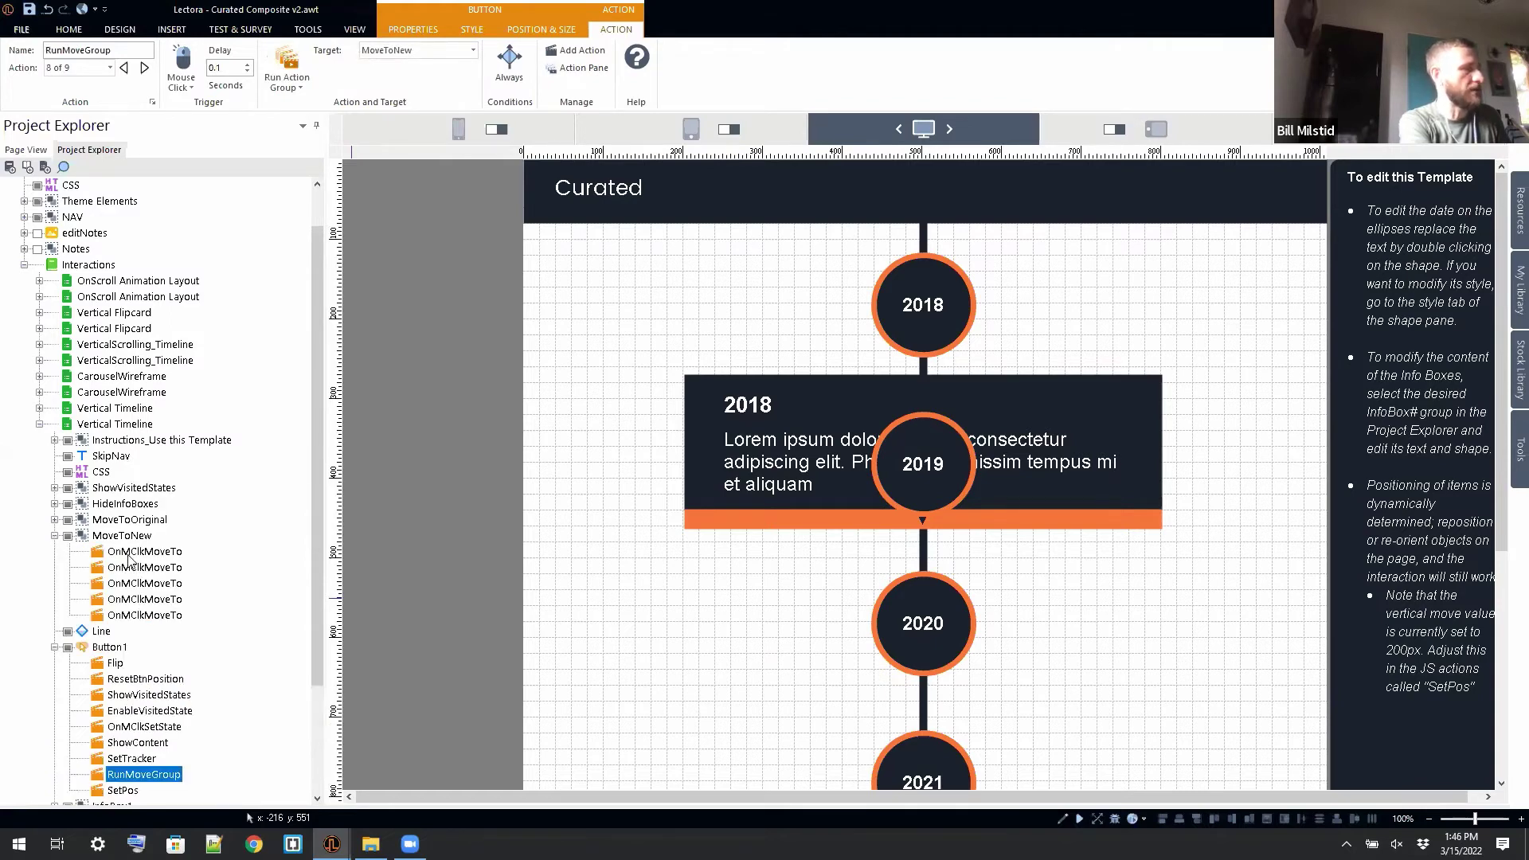
left_click(128, 553)
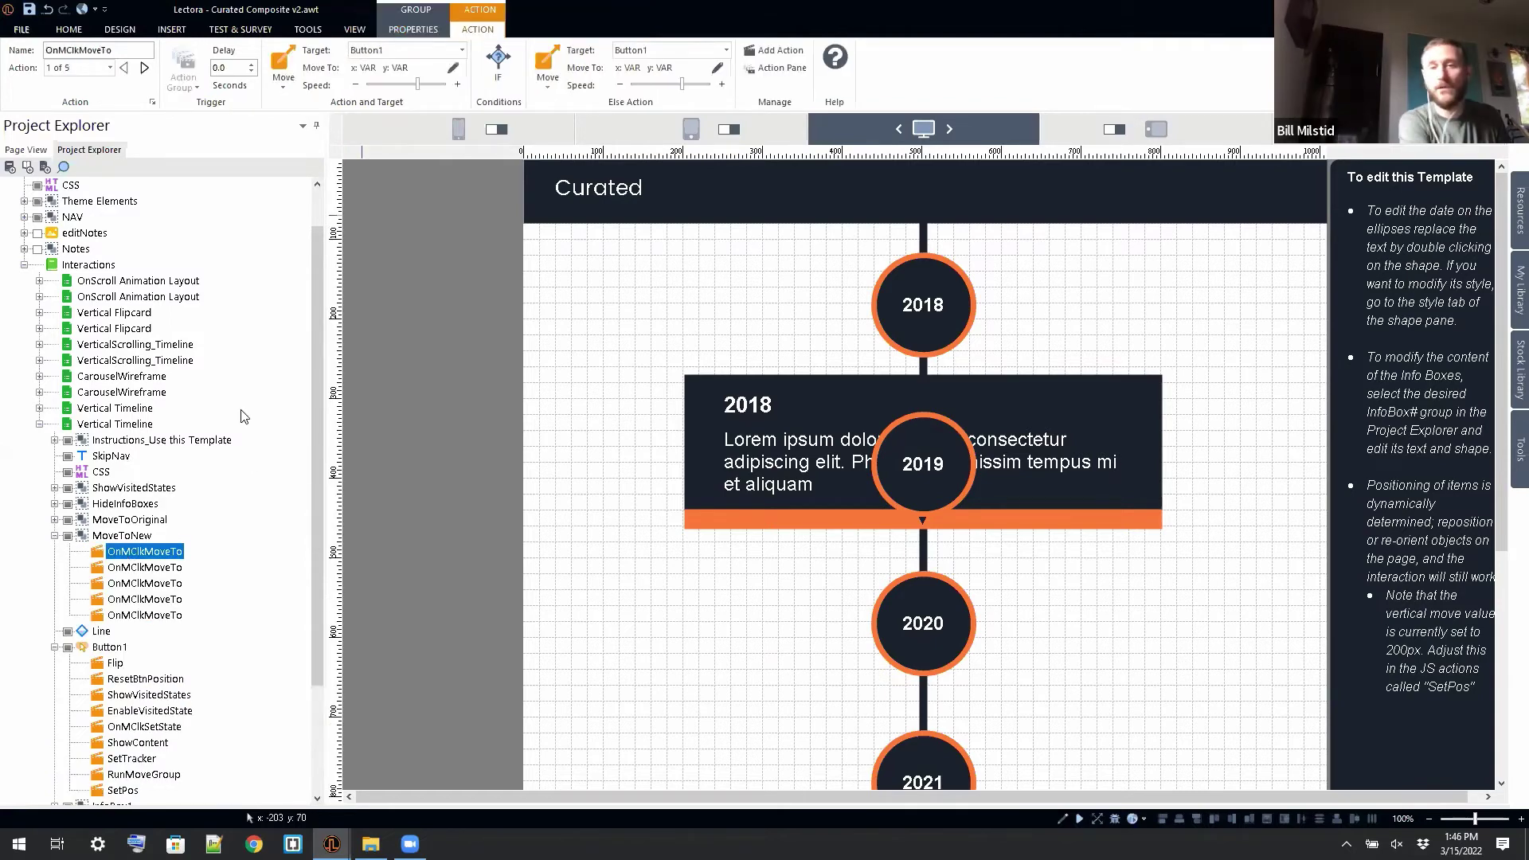
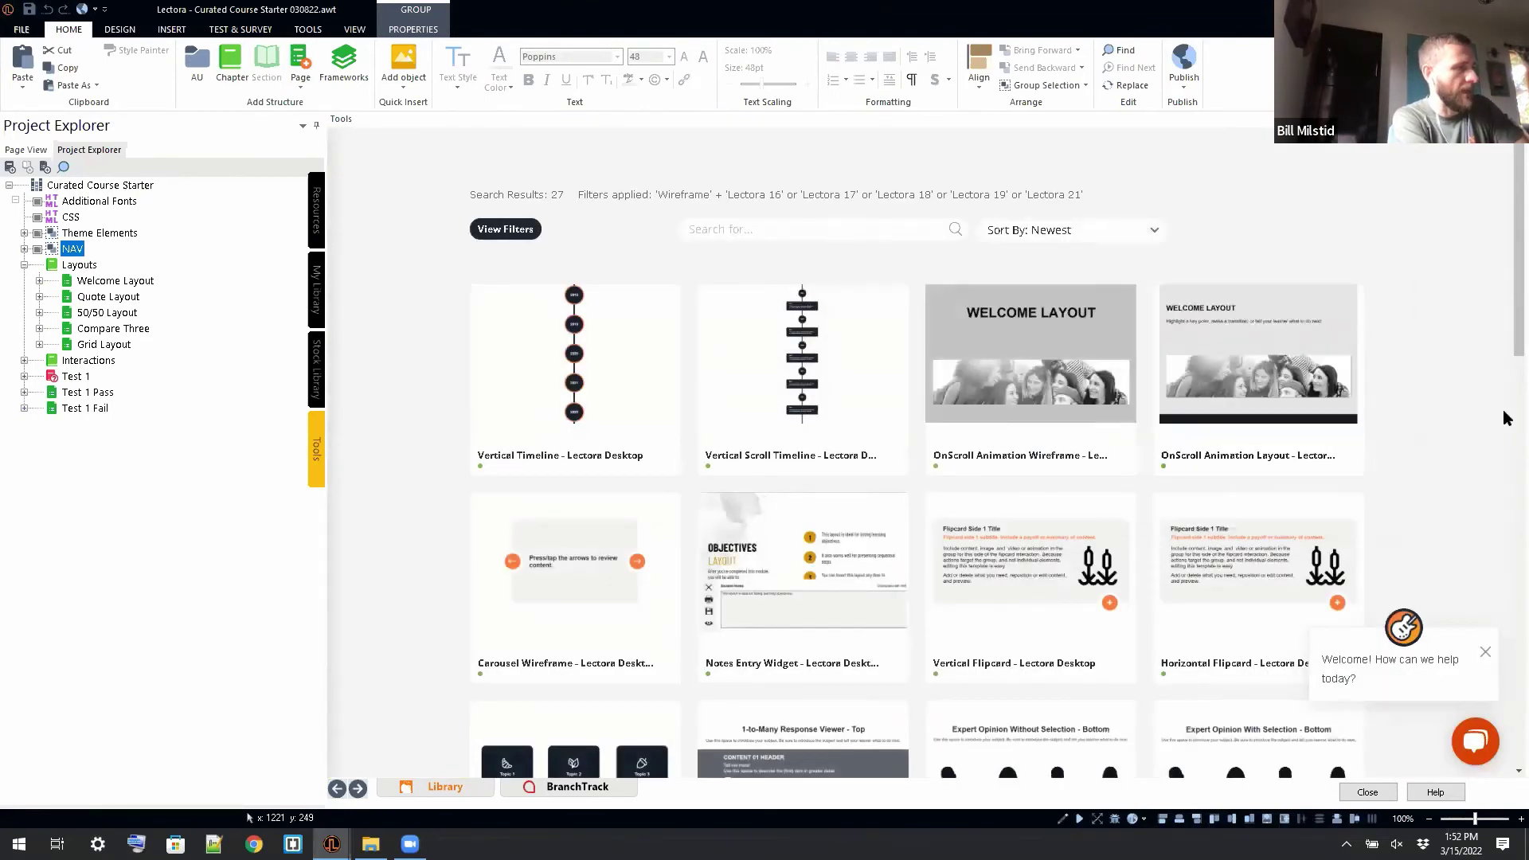
Step: Insert the Notes Entry Widget from the library into the Curated Course Starter and collapse its Notes group
mouse_move(769, 510)
scroll(717, 550, "down", 2)
left_click(699, 561)
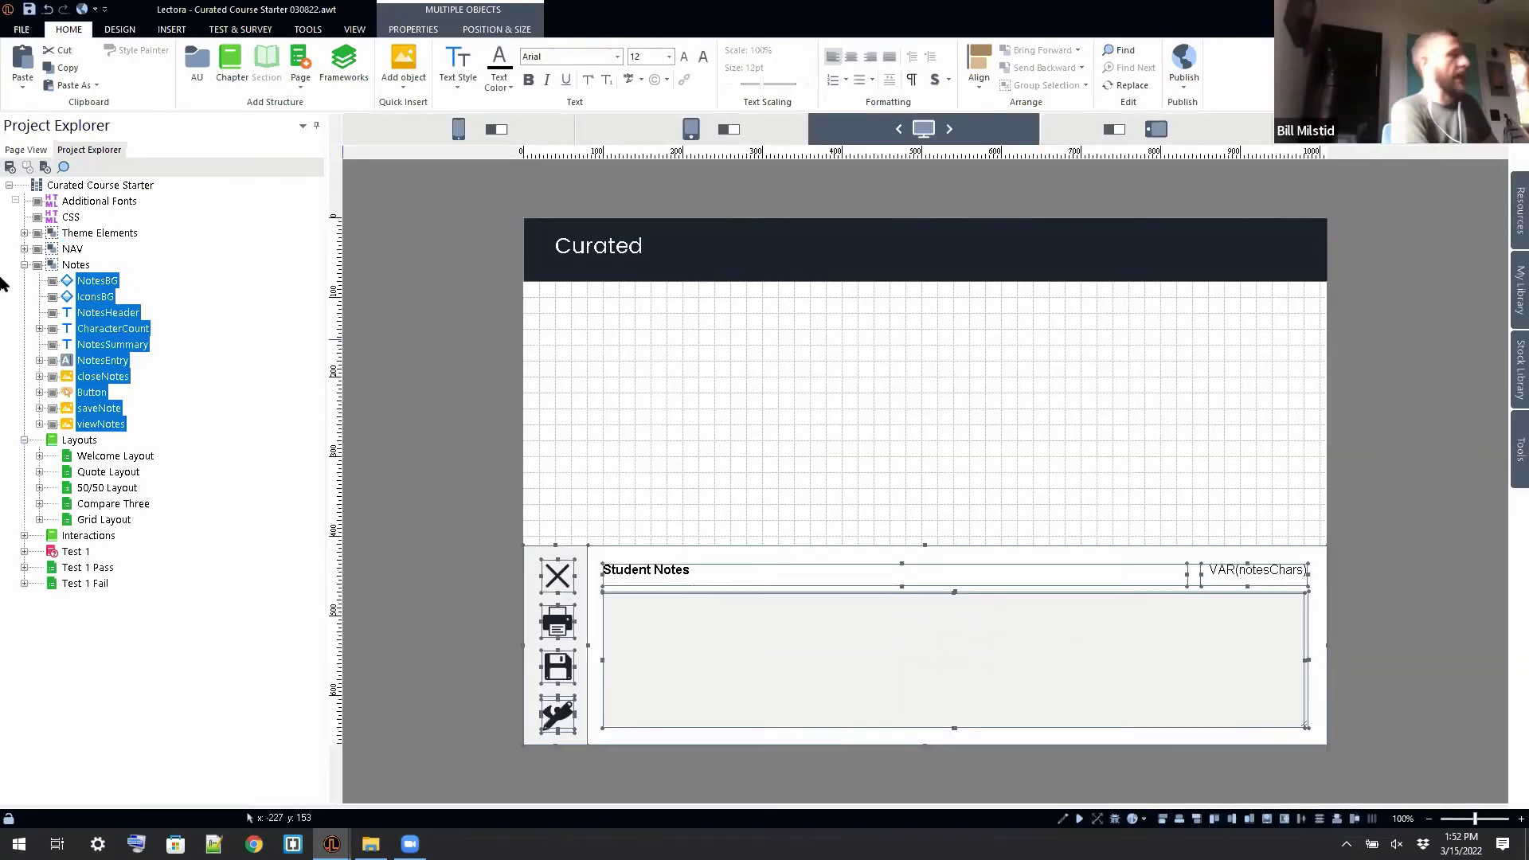
left_click(23, 264)
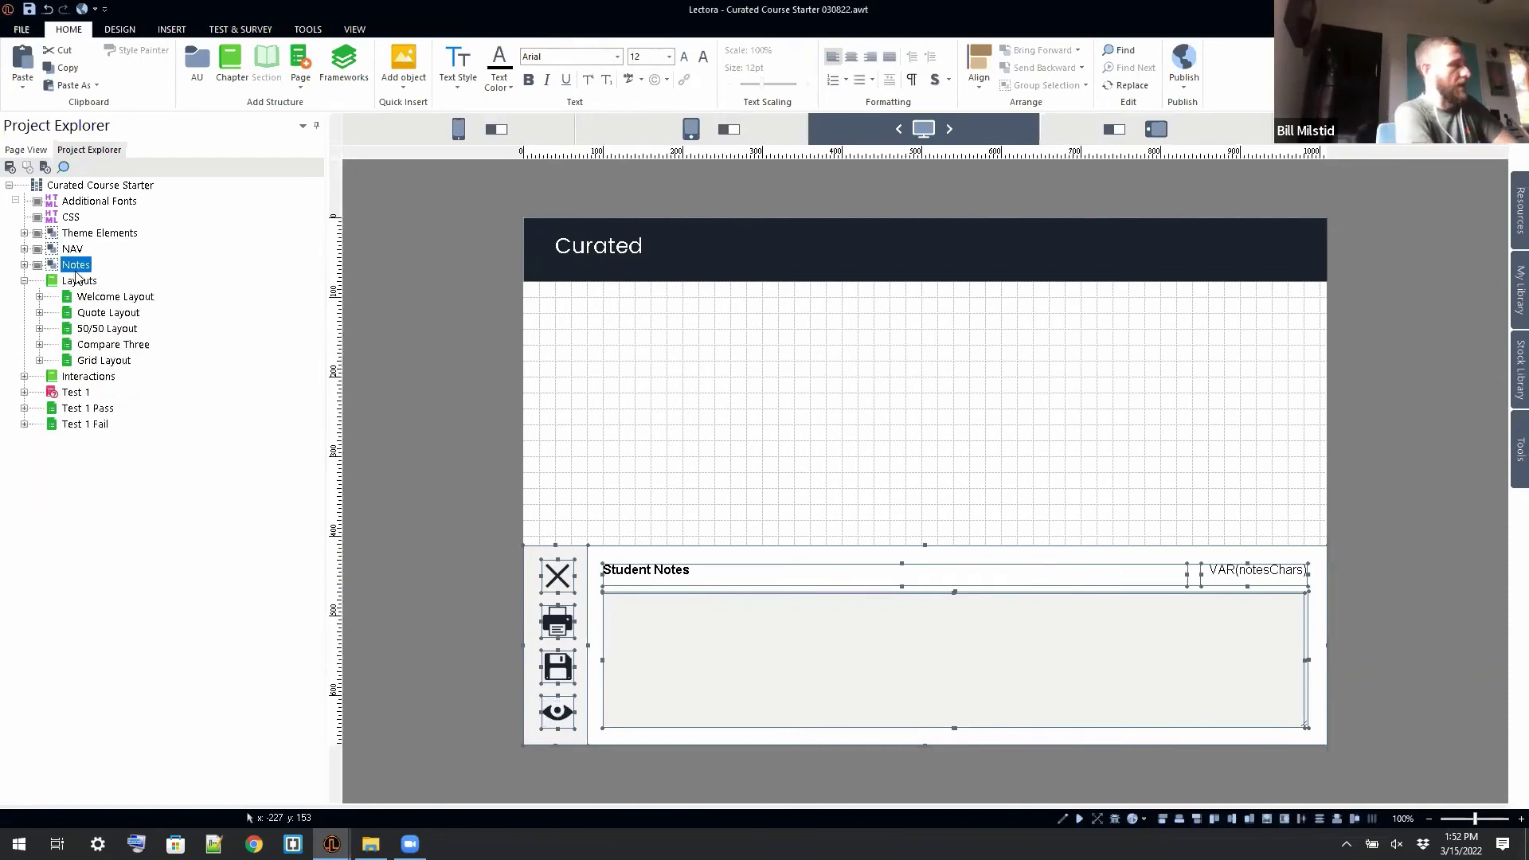
left_click(24, 266)
left_click(24, 265)
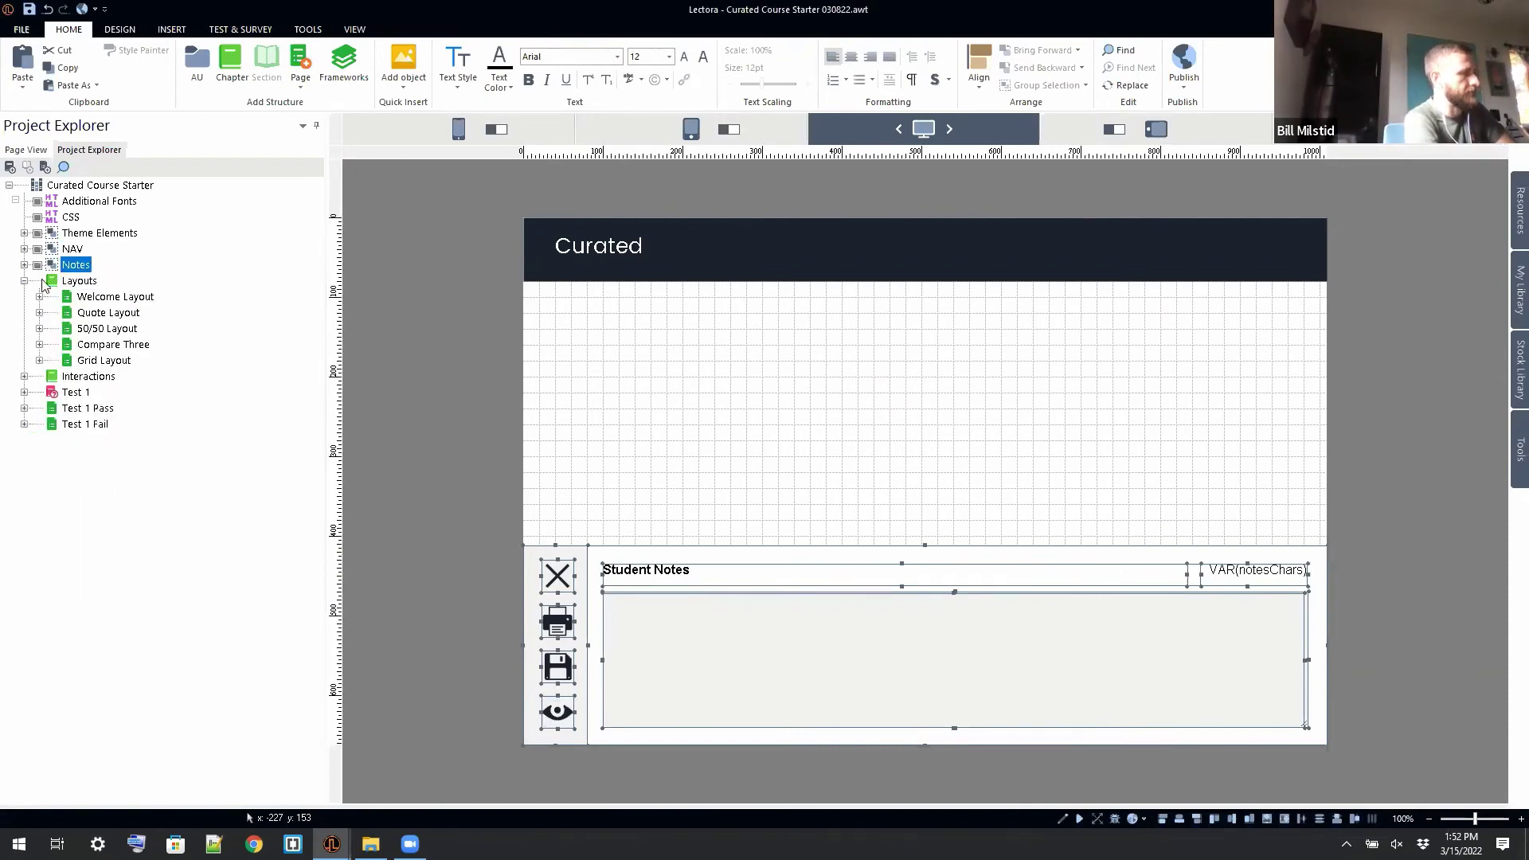
Step: Move the editNotes image out of the NAV group to the course level, above Theme Elements
left_click(25, 249)
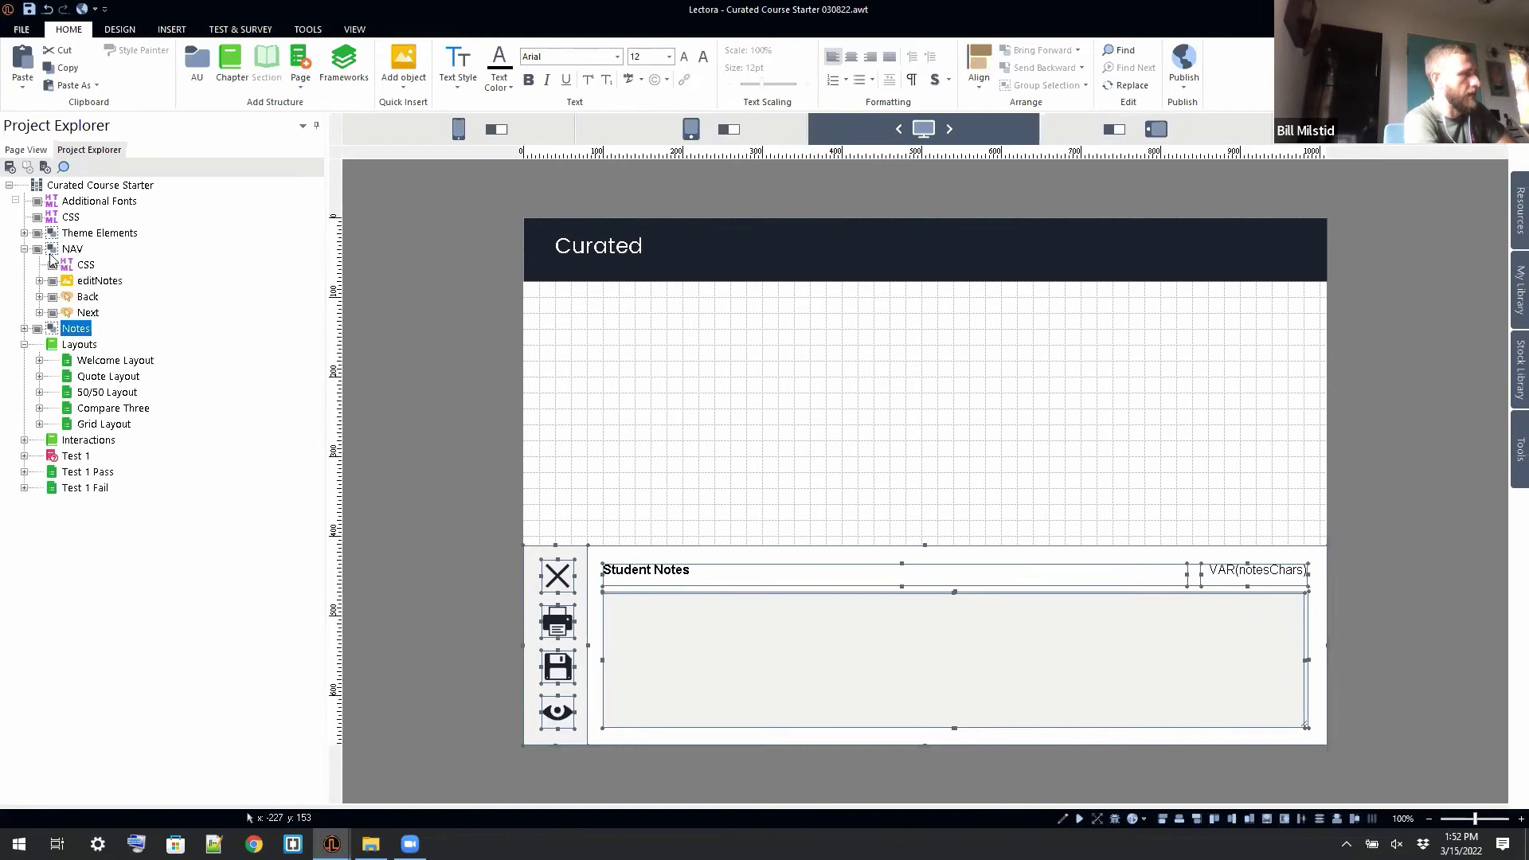
left_click_drag(100, 281, 111, 227)
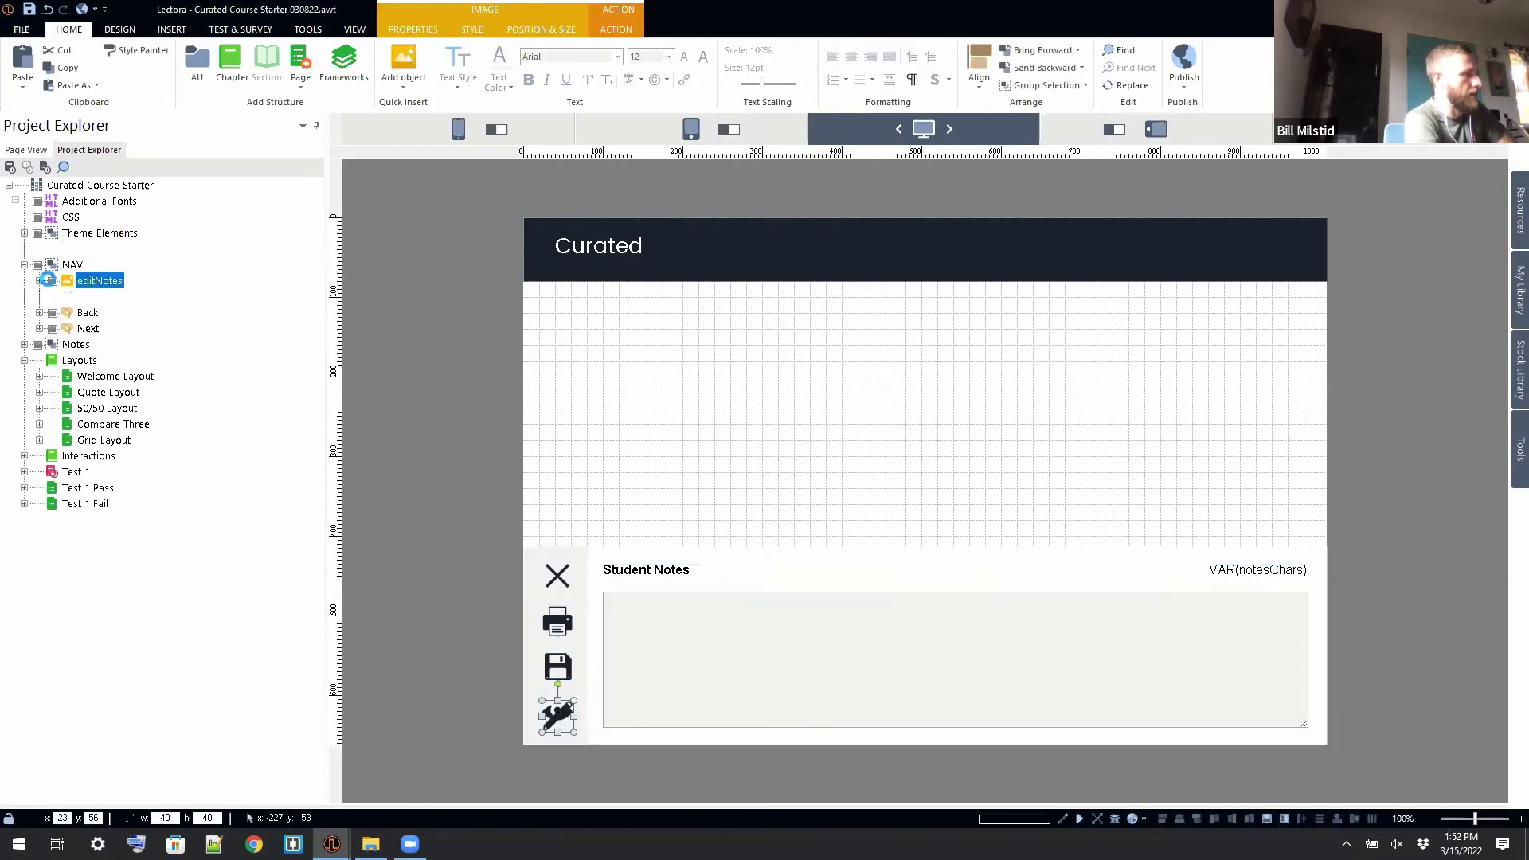
left_click(25, 264)
left_click(76, 280)
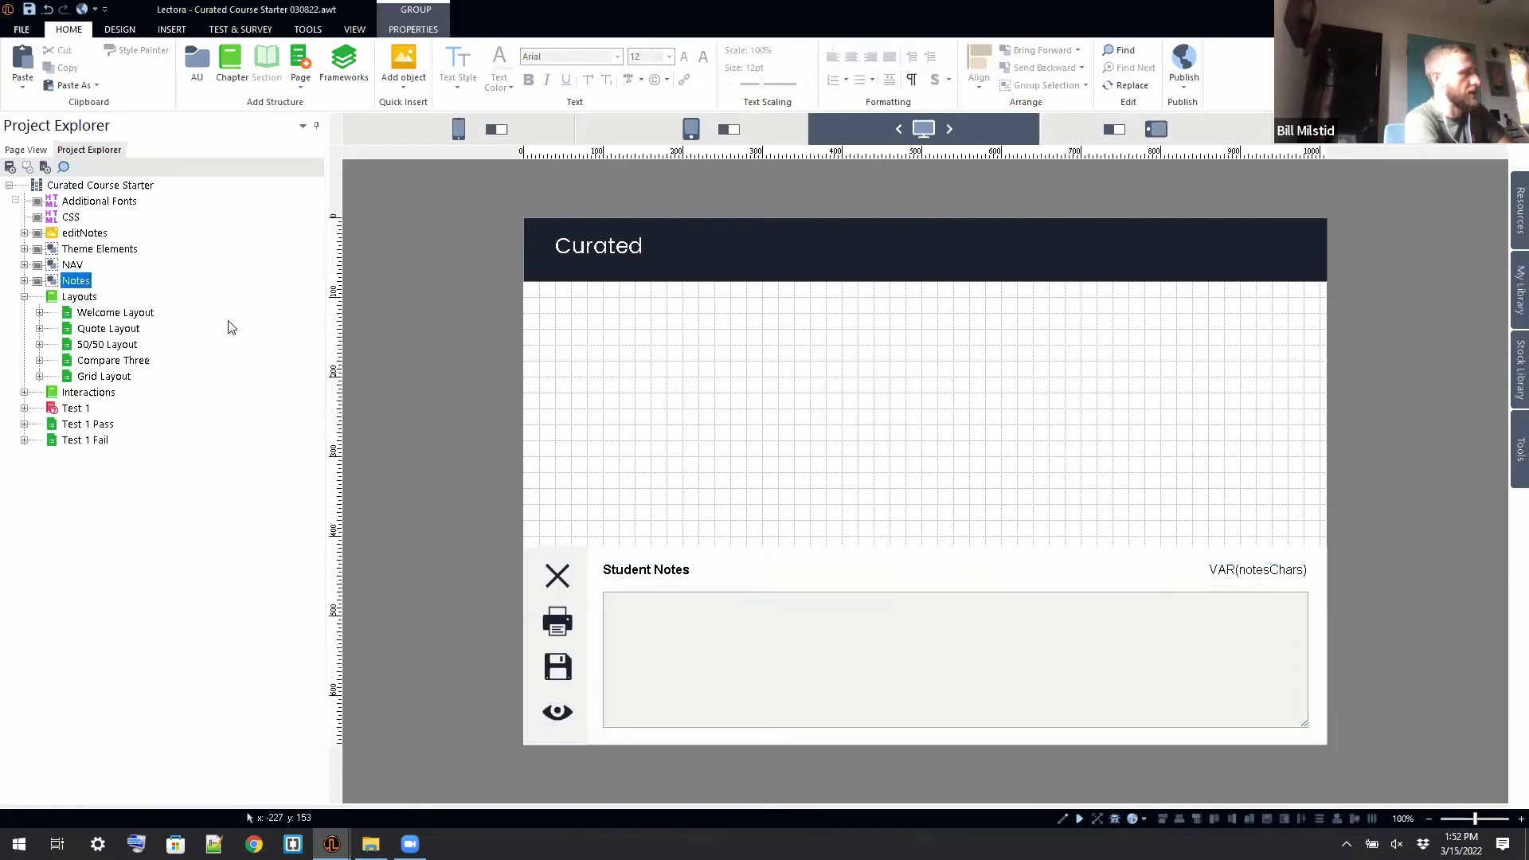
left_click(440, 411)
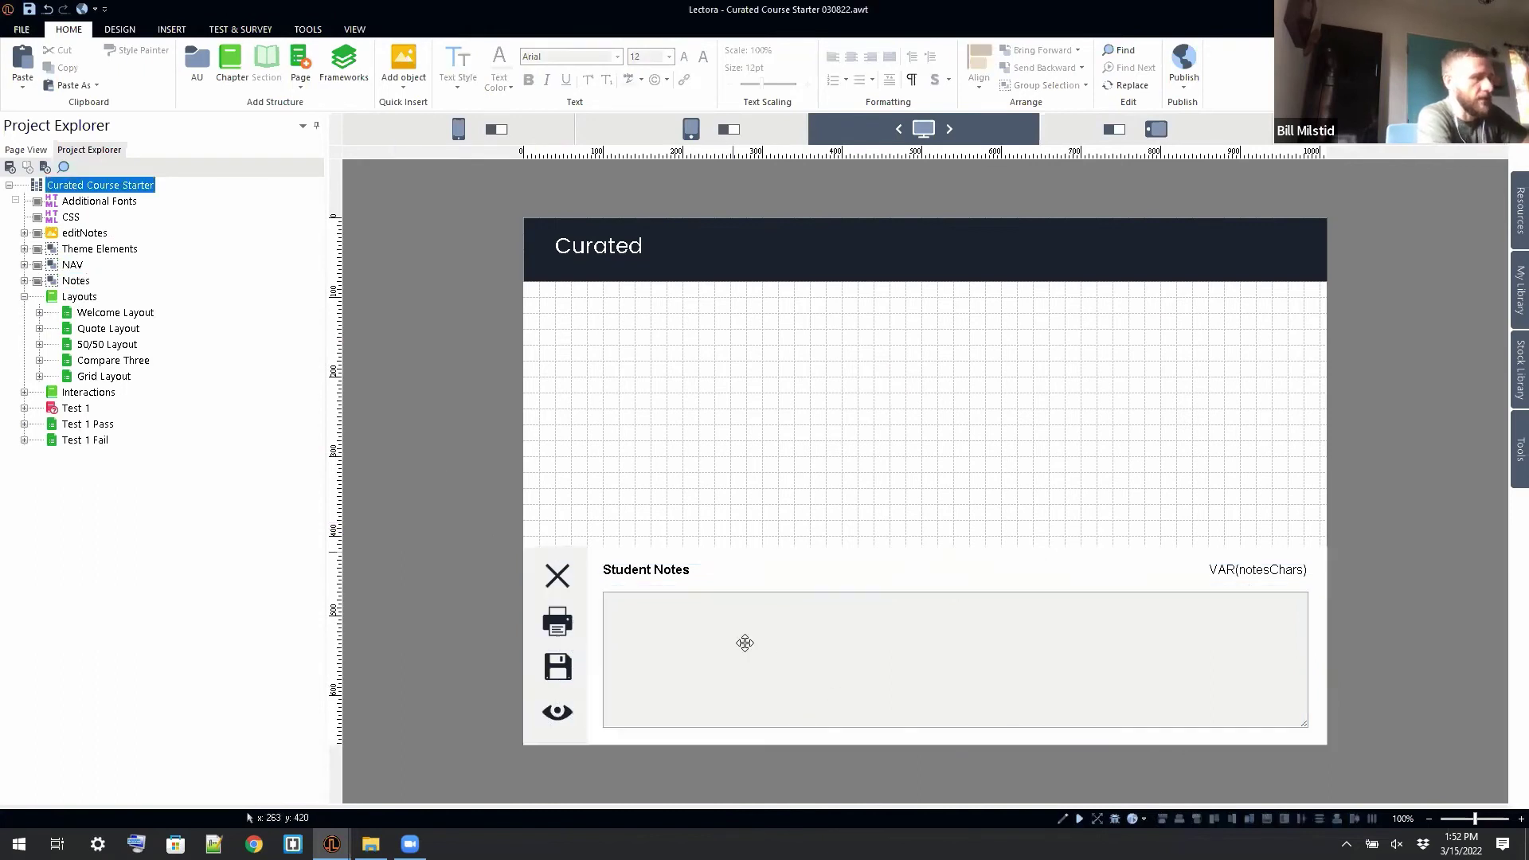
Step: Expand editNotes and the Notes group to review their contents, and inspect the Mod View Edit Tracker action's settings
left_click(59, 236)
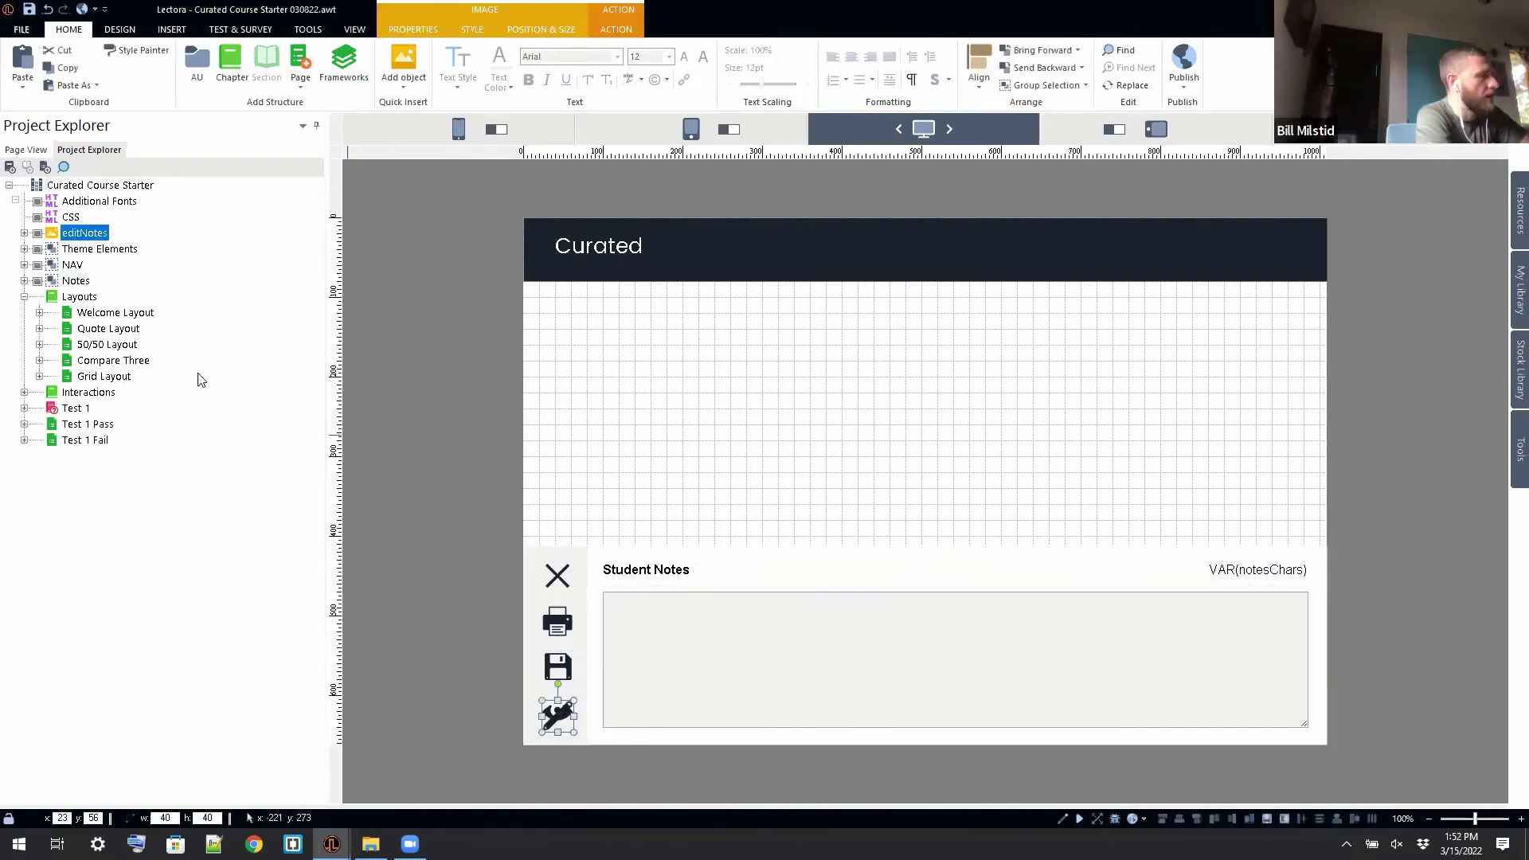
left_click(25, 233)
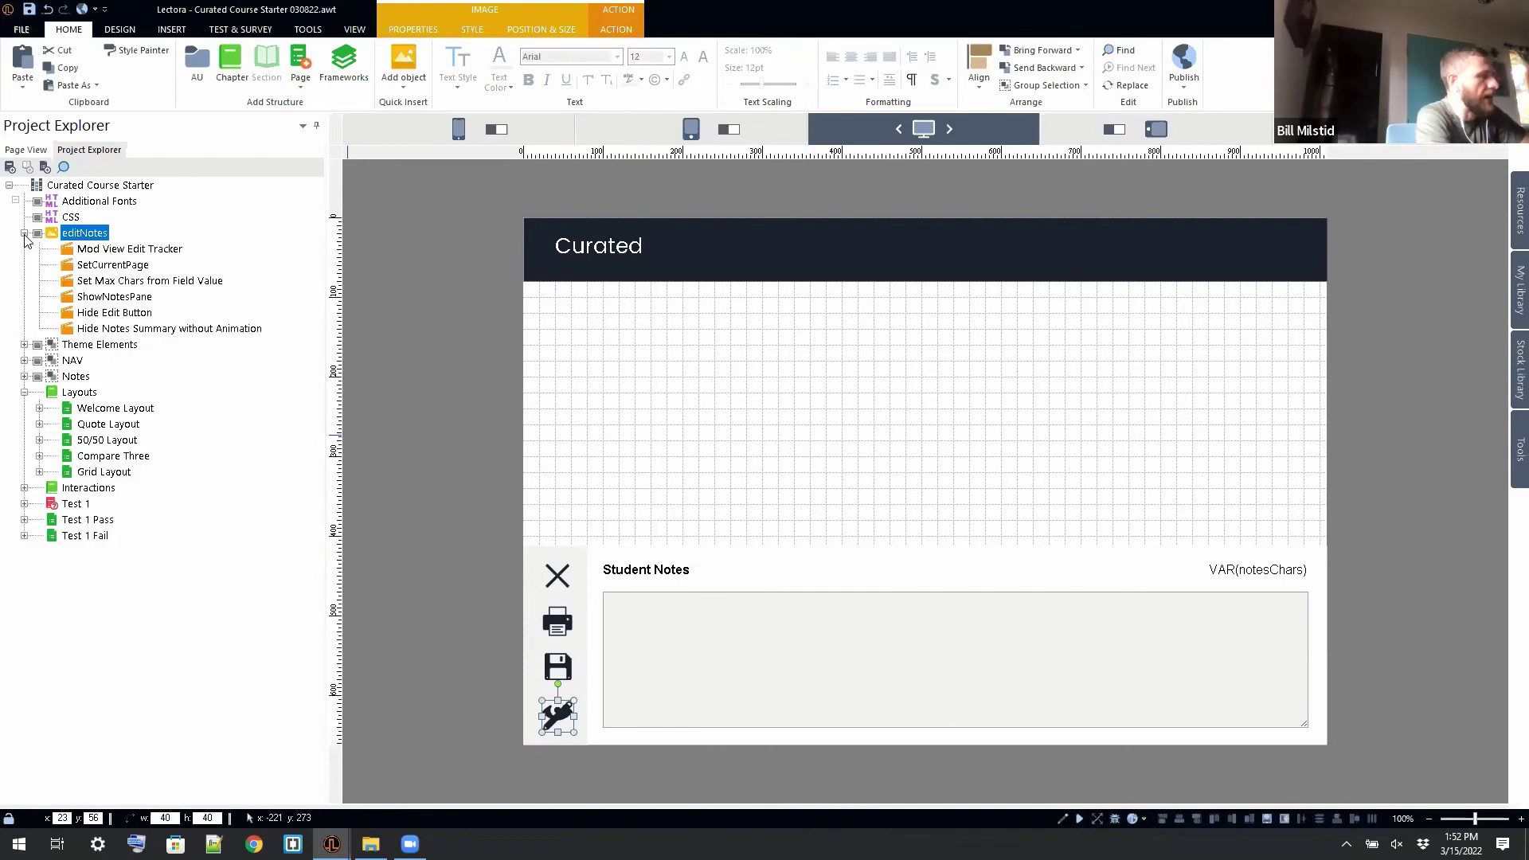
left_click(25, 376)
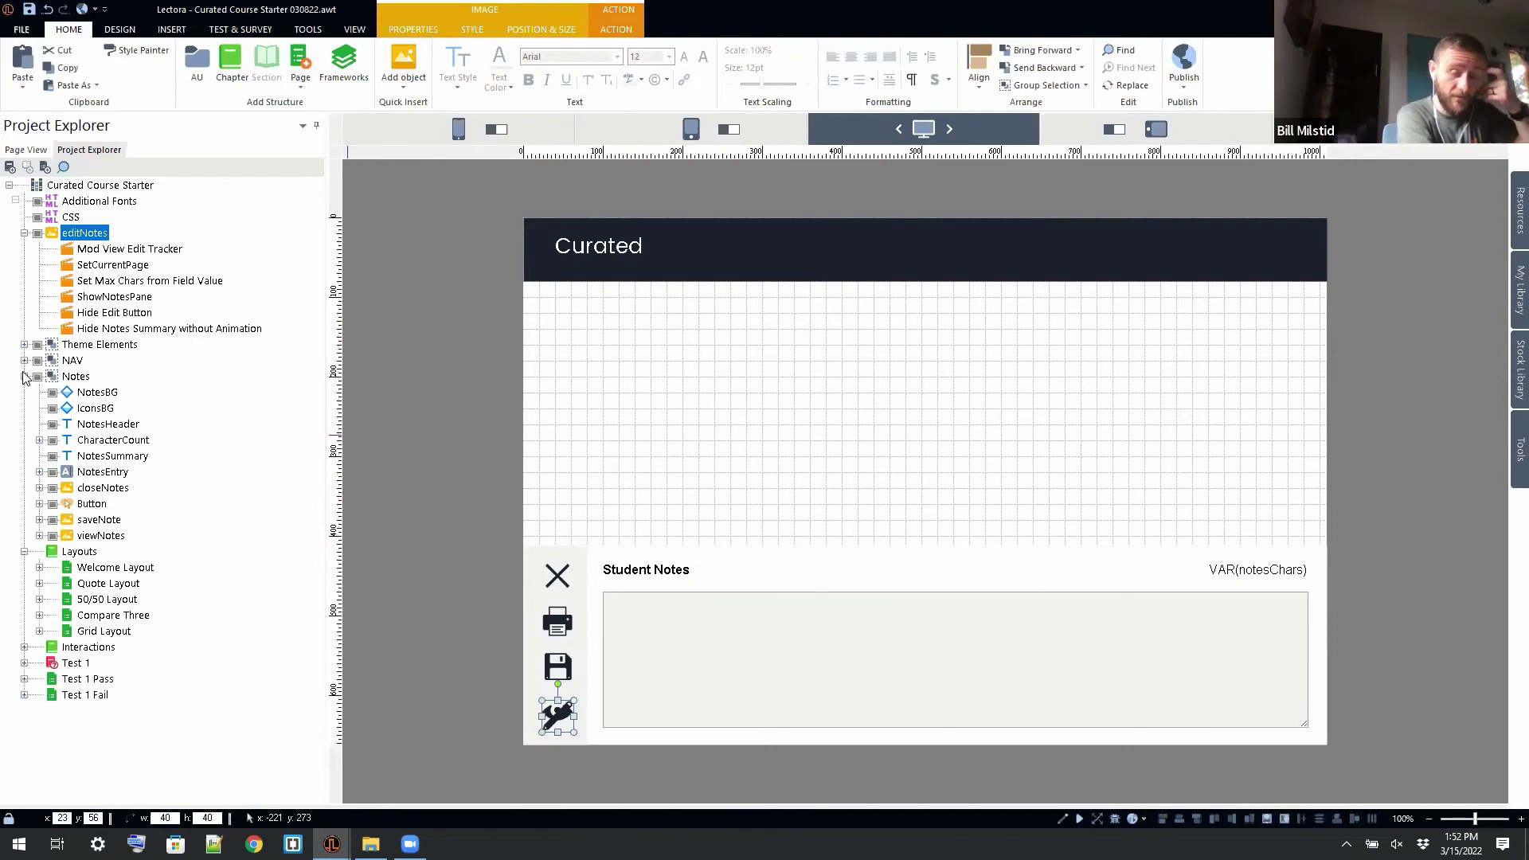
left_click(142, 251)
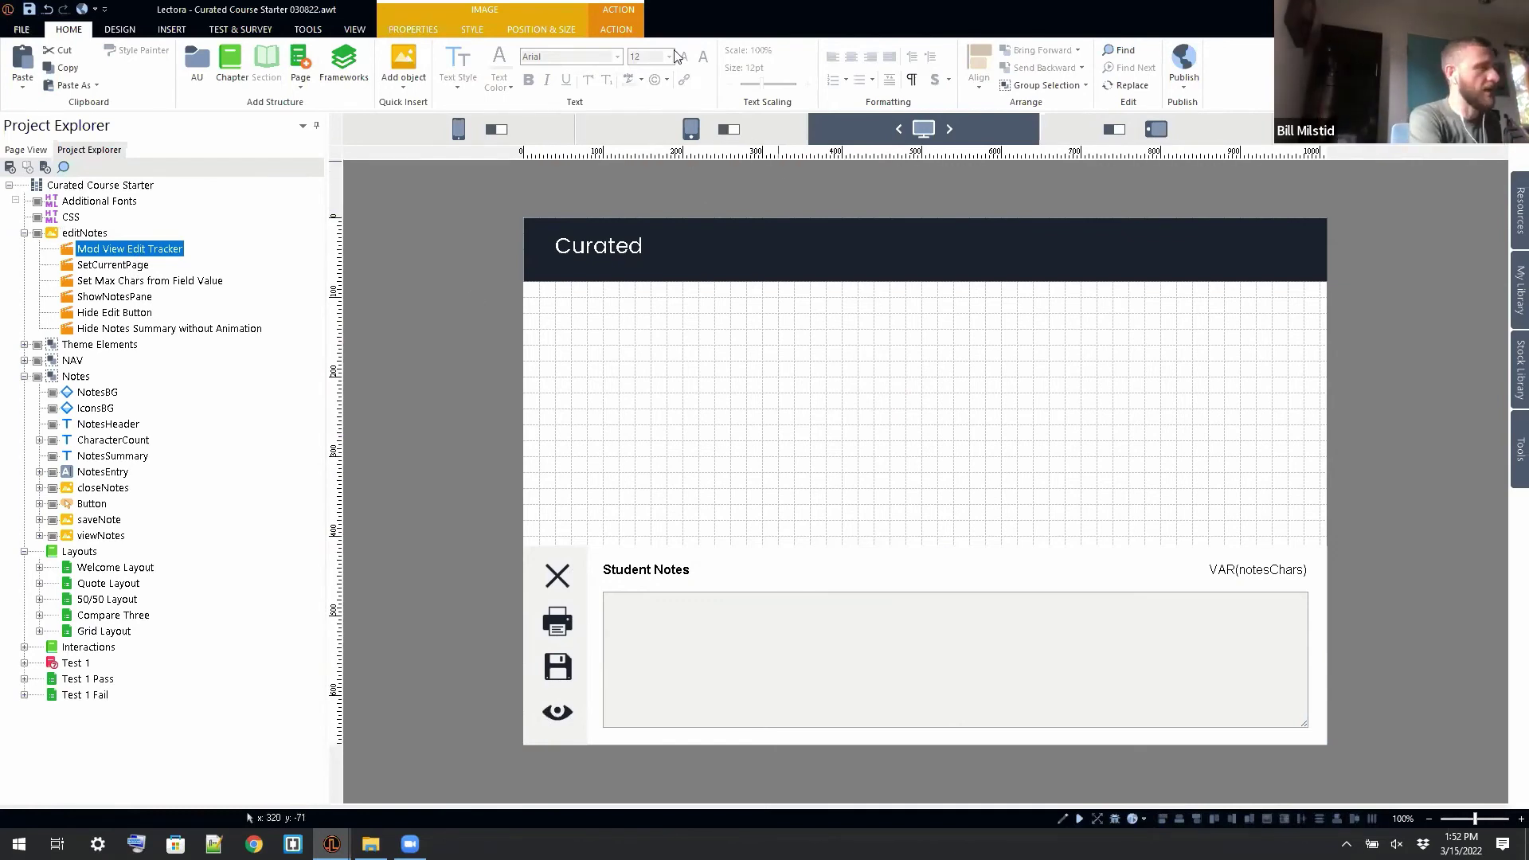
left_click(616, 30)
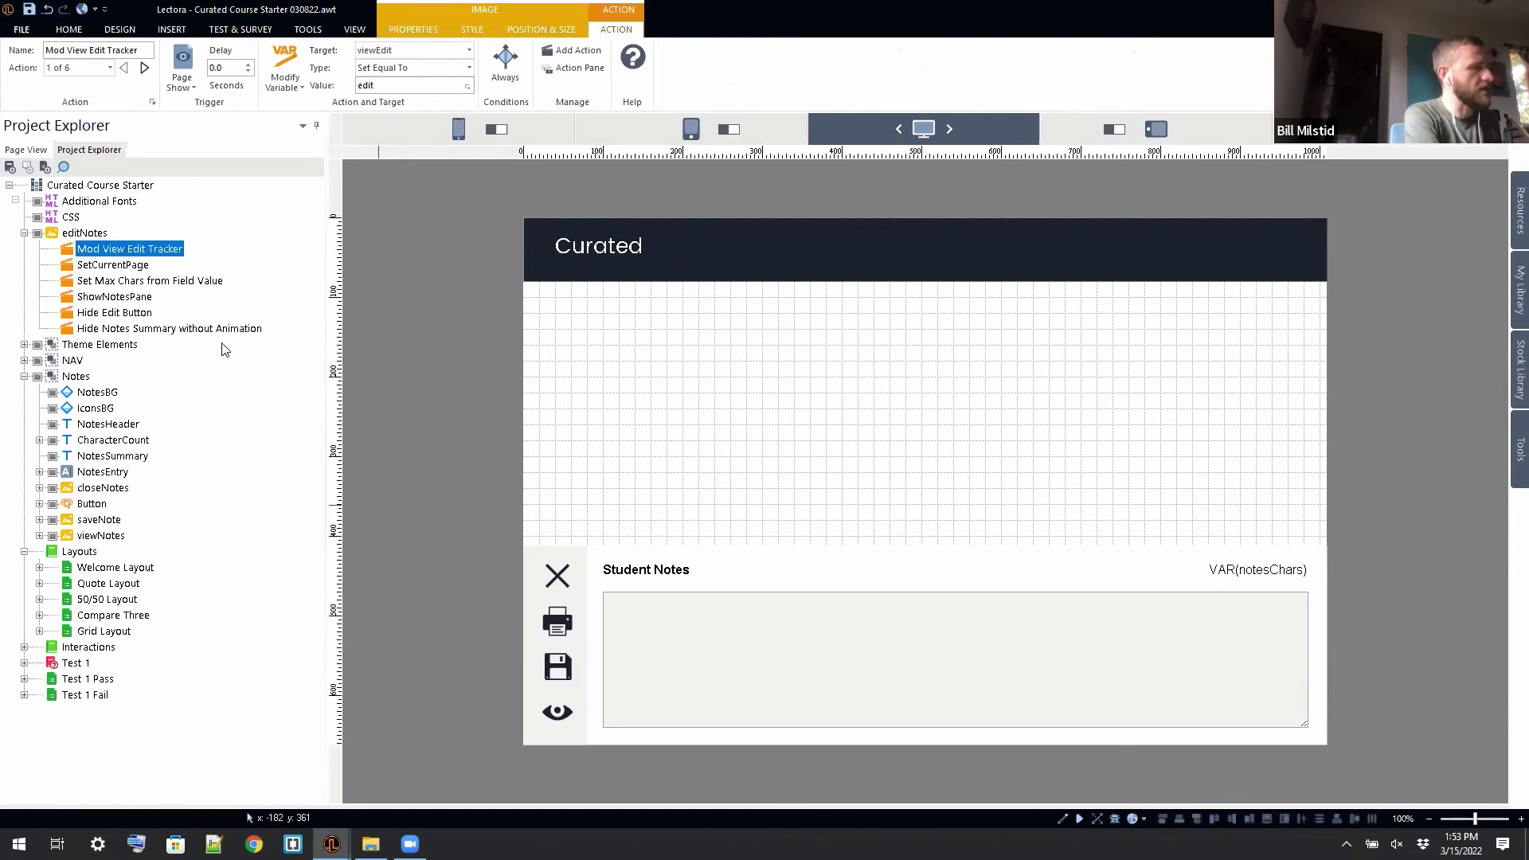
Step: Hide the Notes group on the page, collapse it, and check the position and size settings of the editNotes image
left_click(38, 376)
left_click(24, 376)
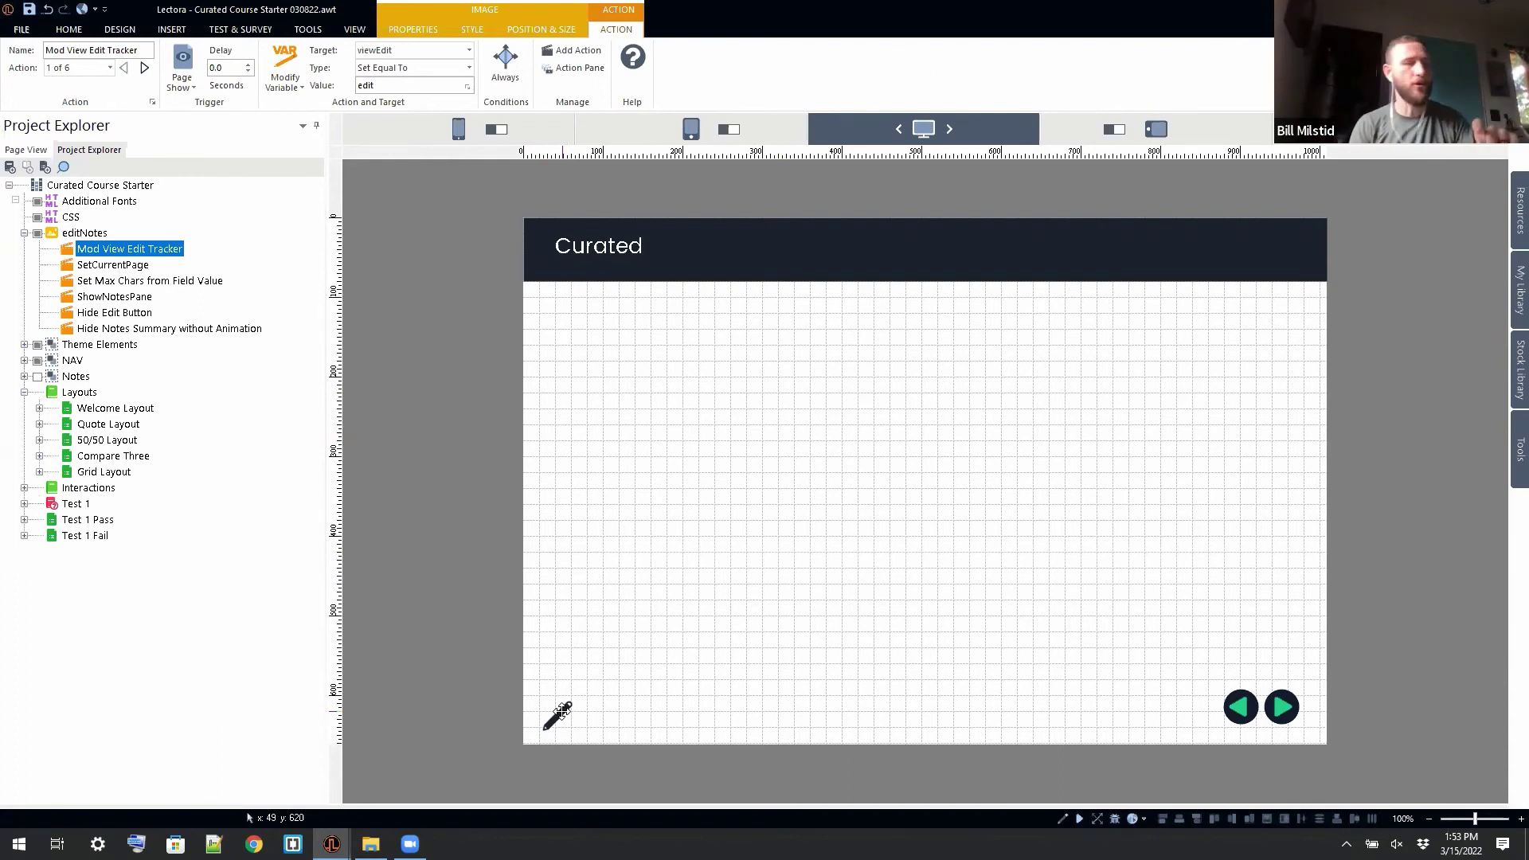
left_click(556, 716)
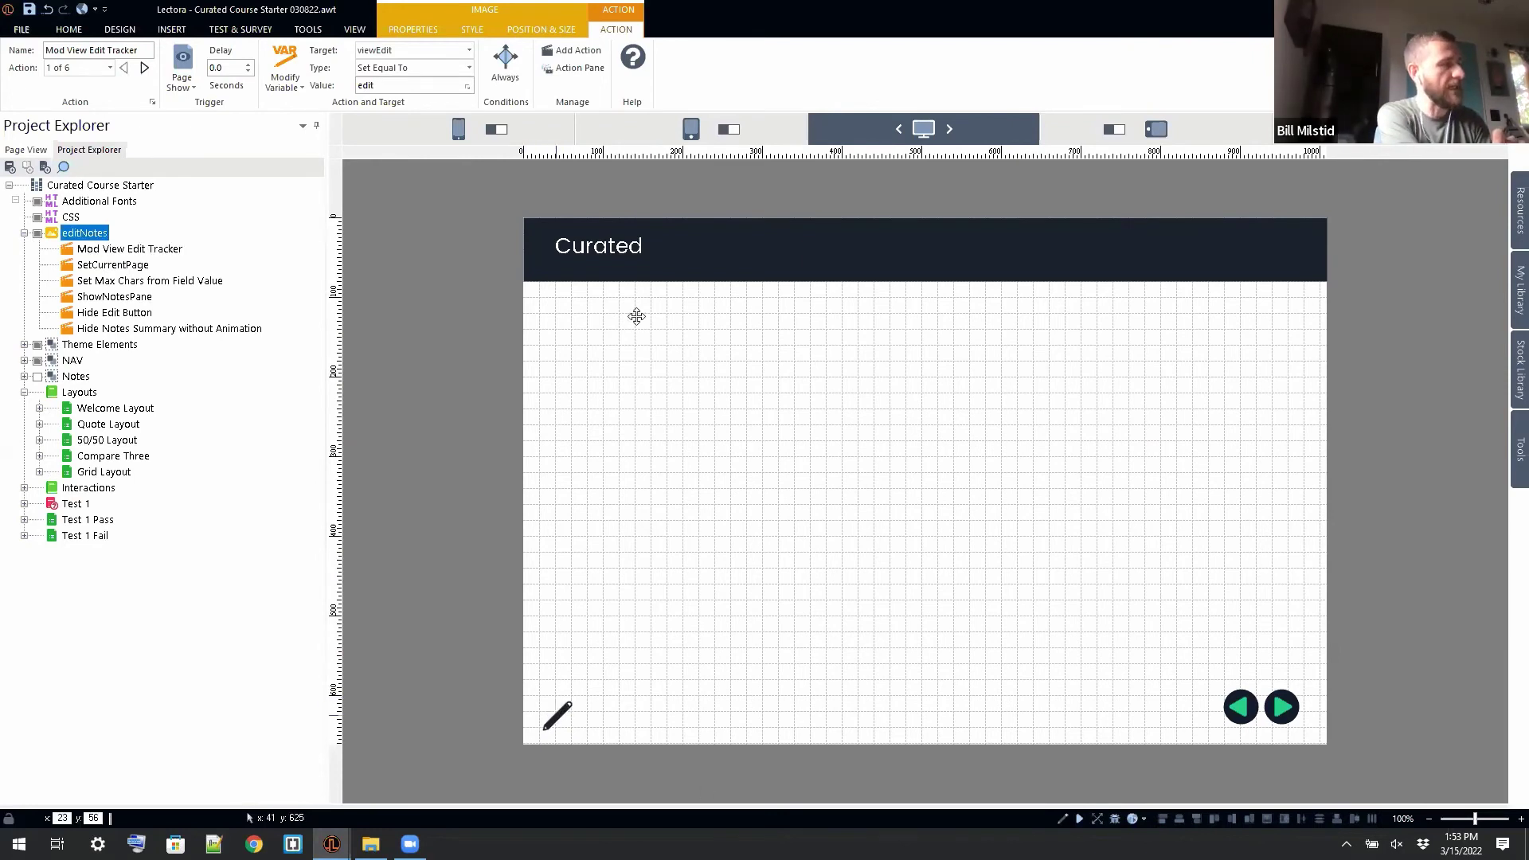
left_click(546, 32)
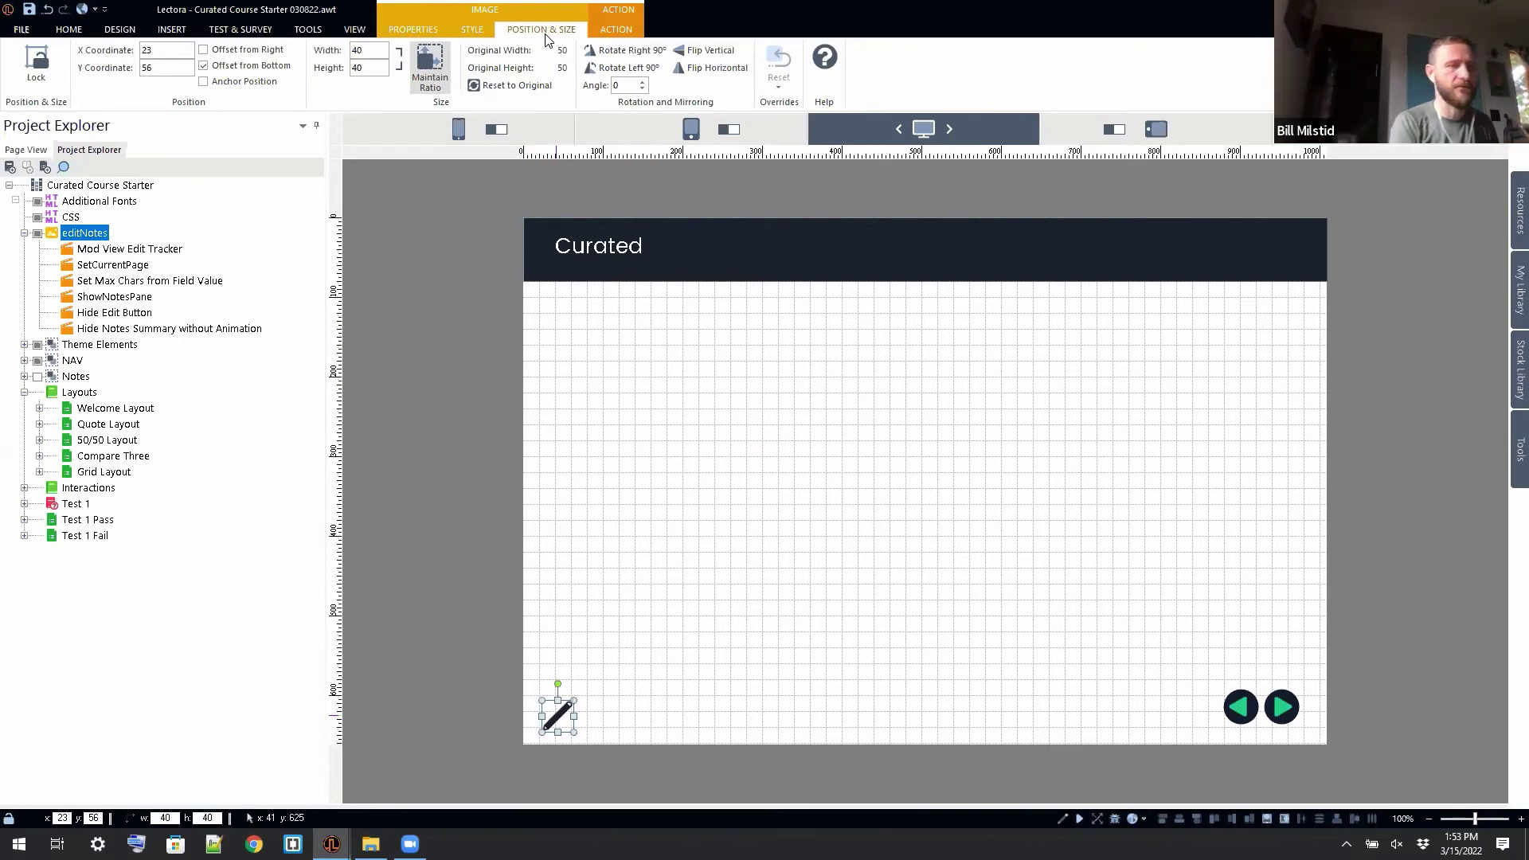
Step: Inspect the editNotes actions Mod View Edit Tracker, SetCurrentPage and Set Max Chars from Field Value
left_click(156, 250)
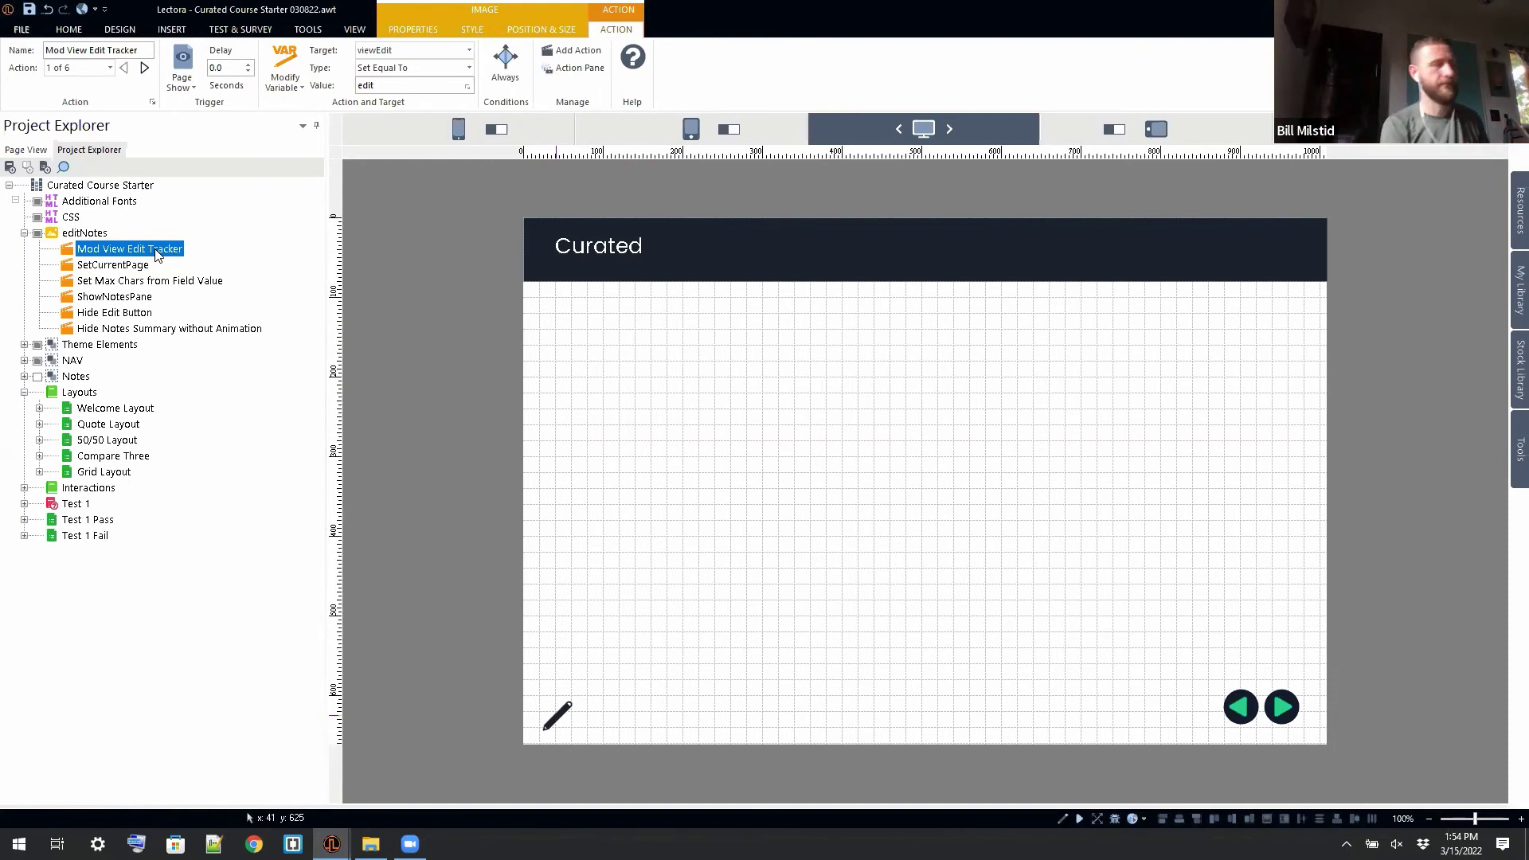
left_click(139, 263)
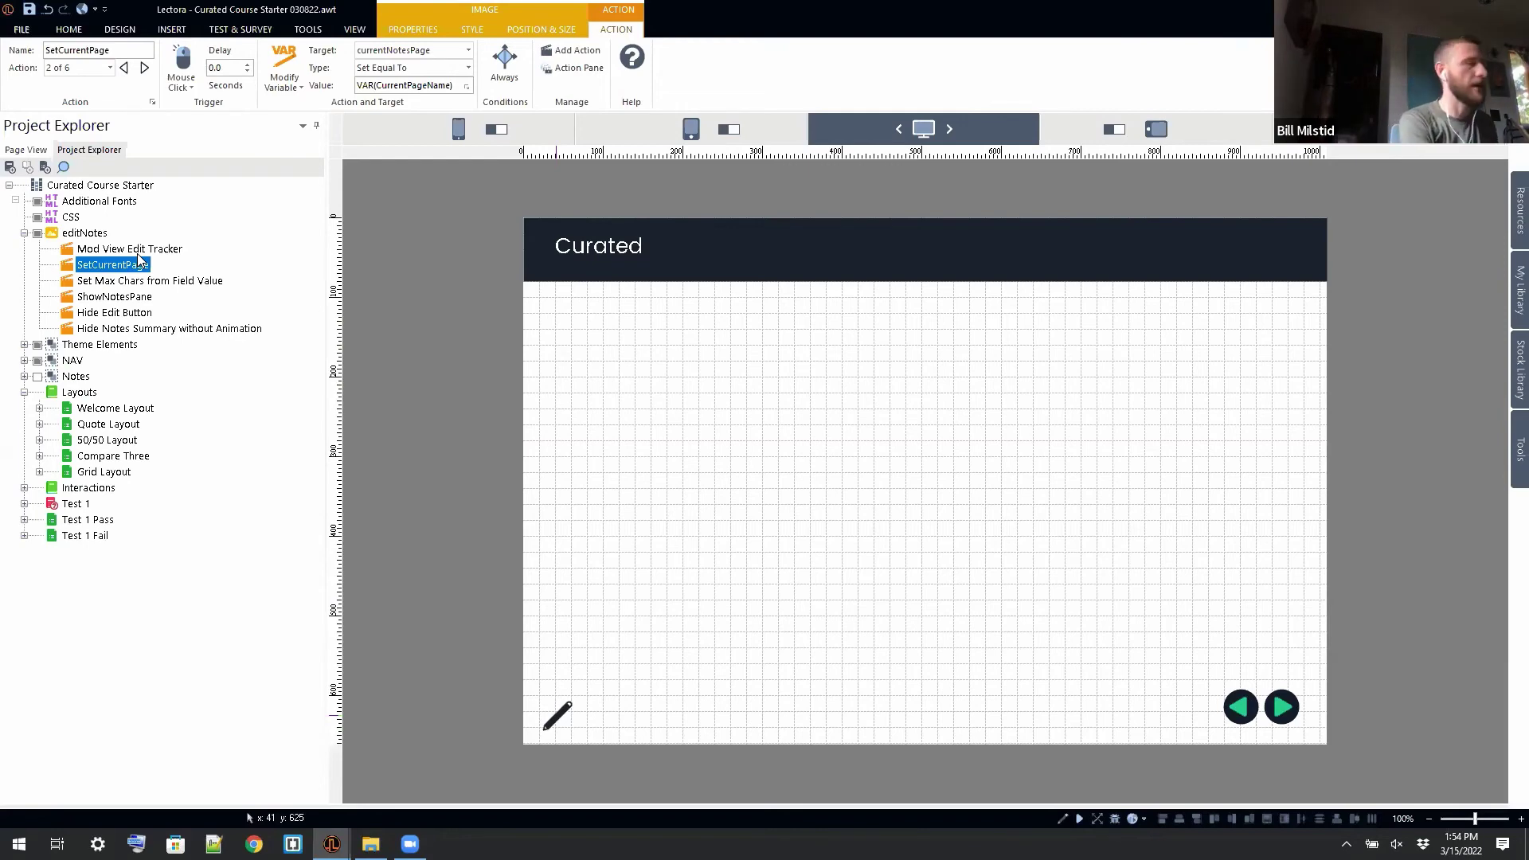
left_click(143, 283)
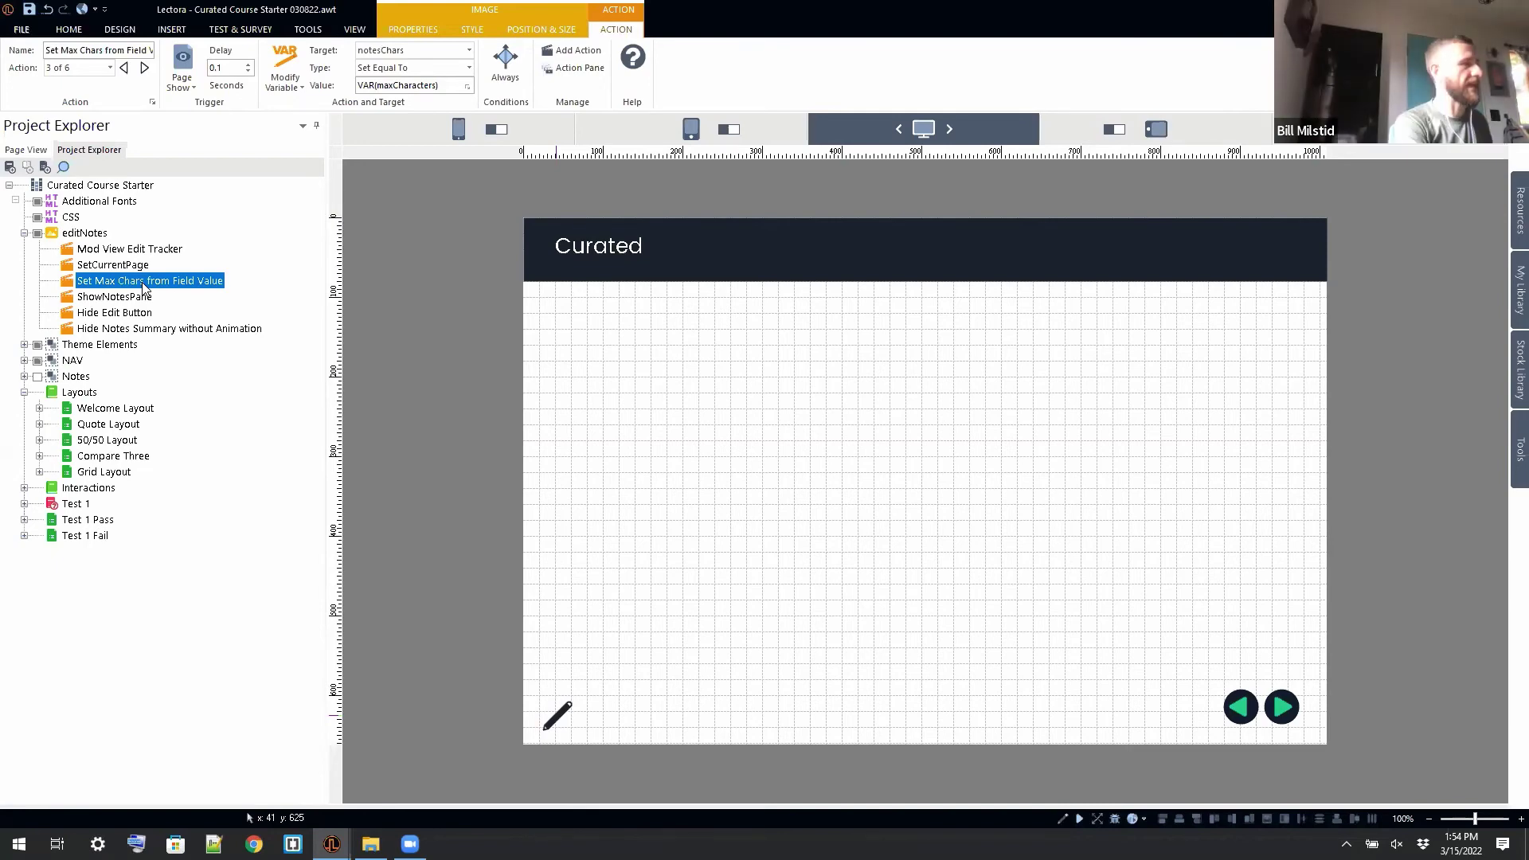
Step: Show the Notes group on the page and check the NotesEntry field's maximum characters setting and the CharacterCount text
left_click(37, 376)
left_click(1036, 708)
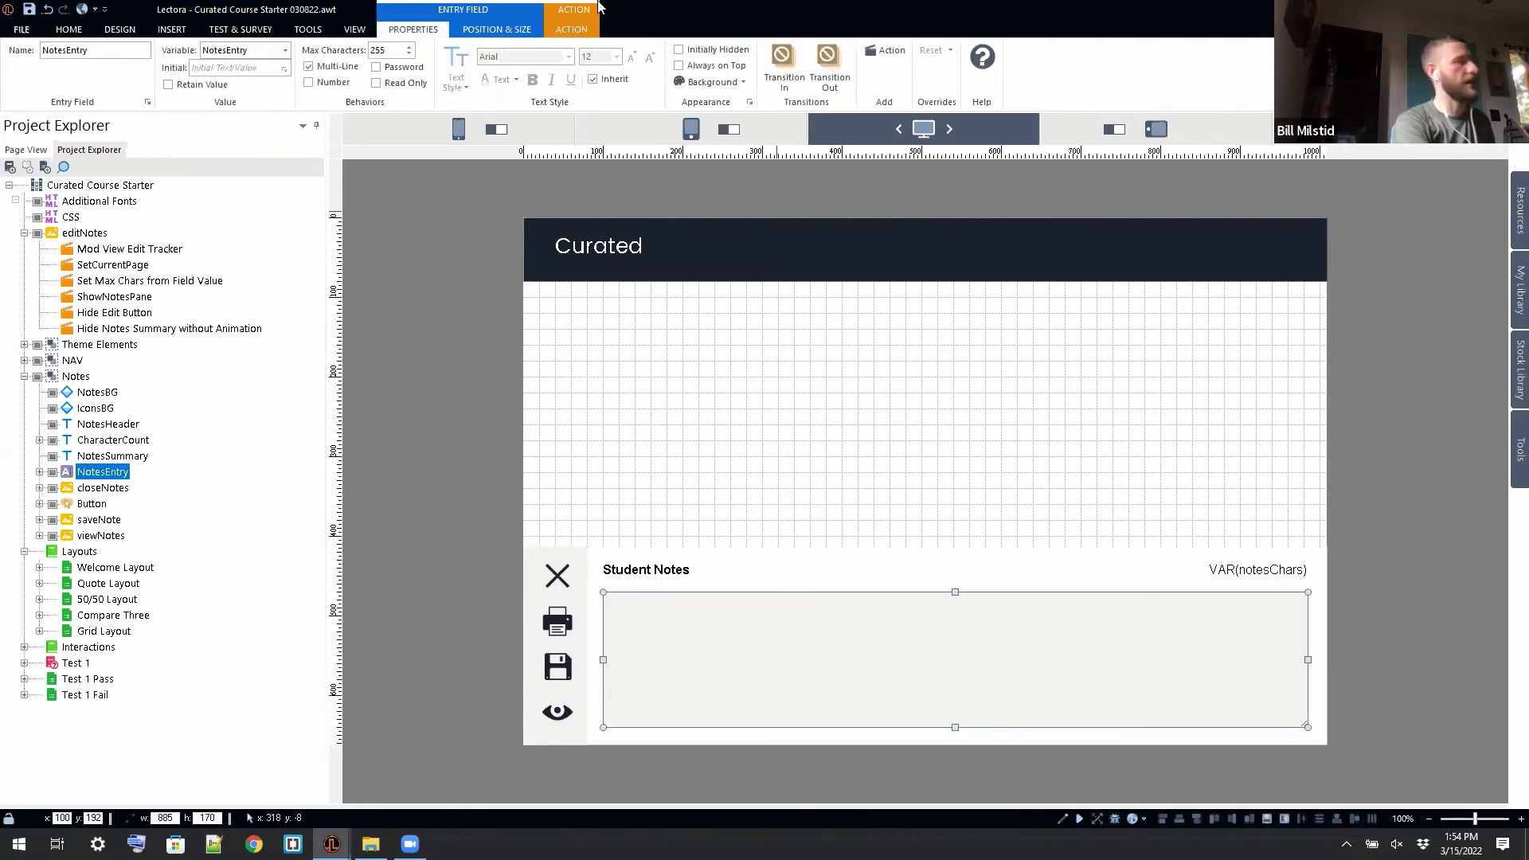
double_click(390, 50)
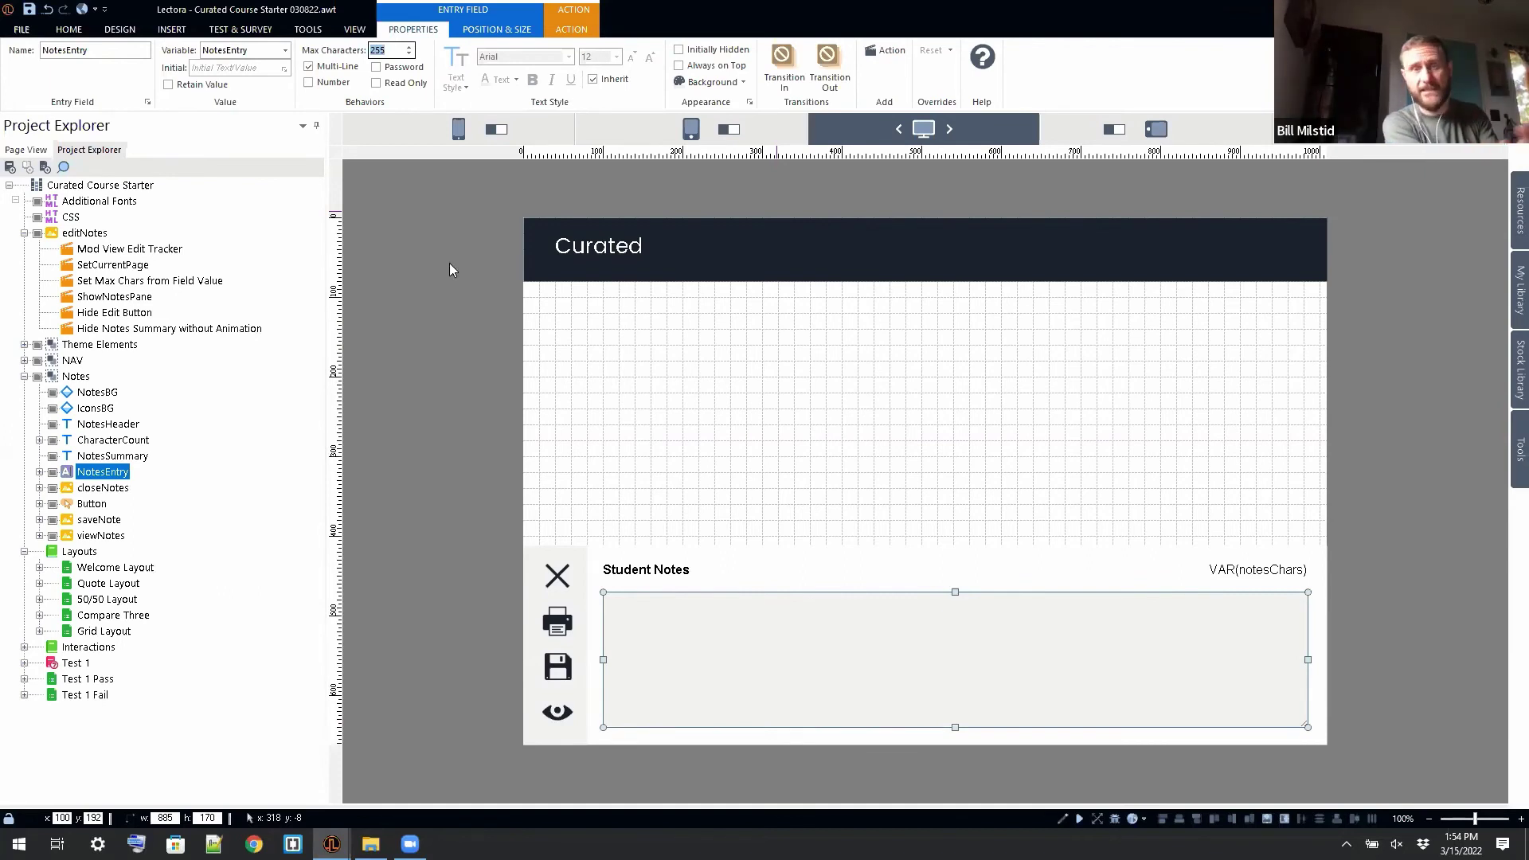
left_click(1271, 569)
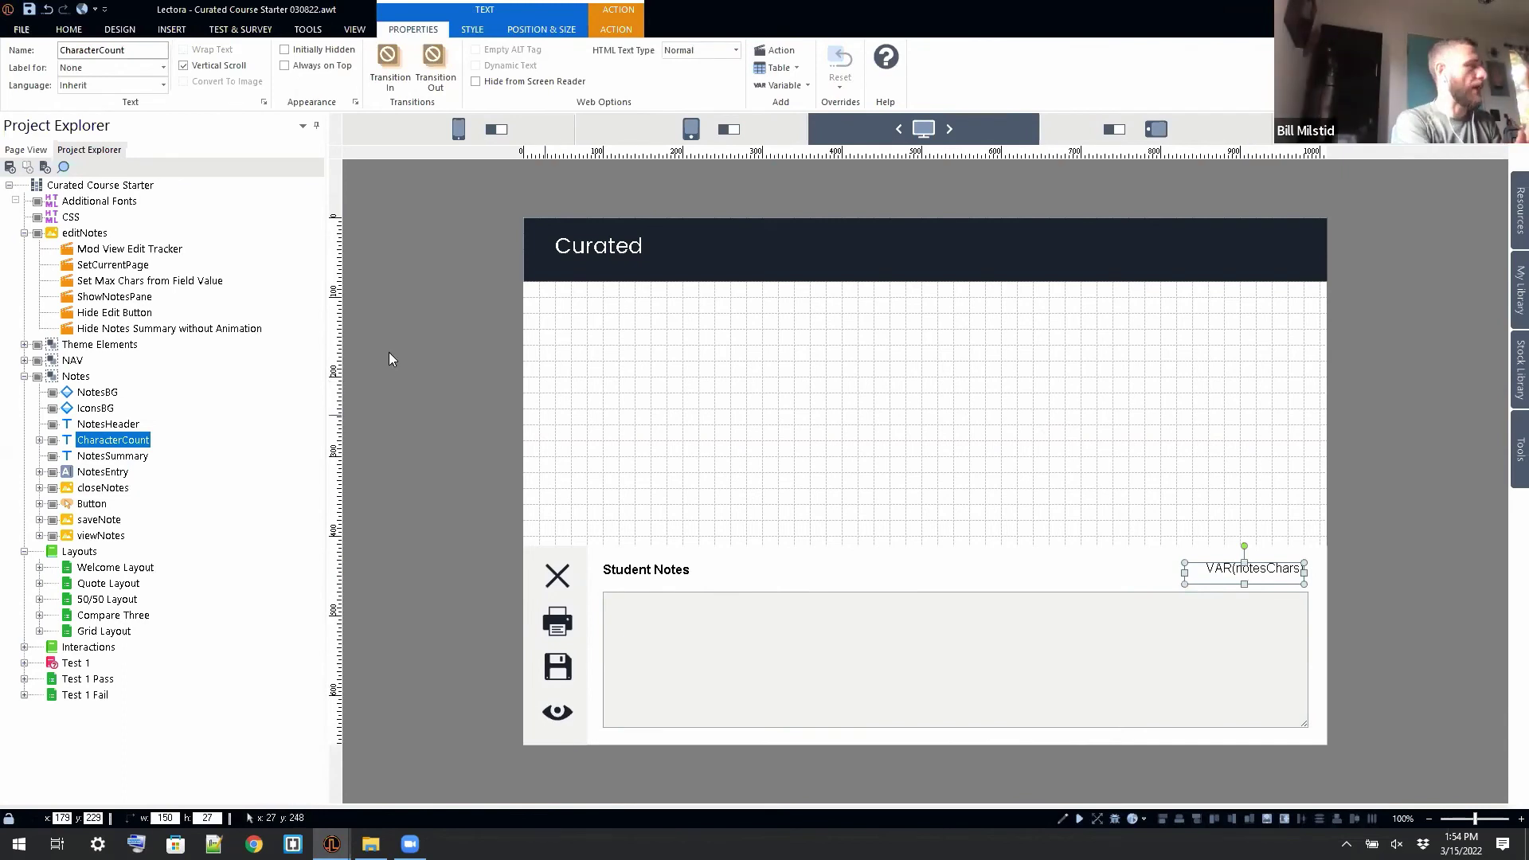
Step: Inspect the remaining editNotes actions through Hide Notes Summary without Animation, toggling the Notes group off and on to illustrate ShowNotesPane
left_click(127, 298)
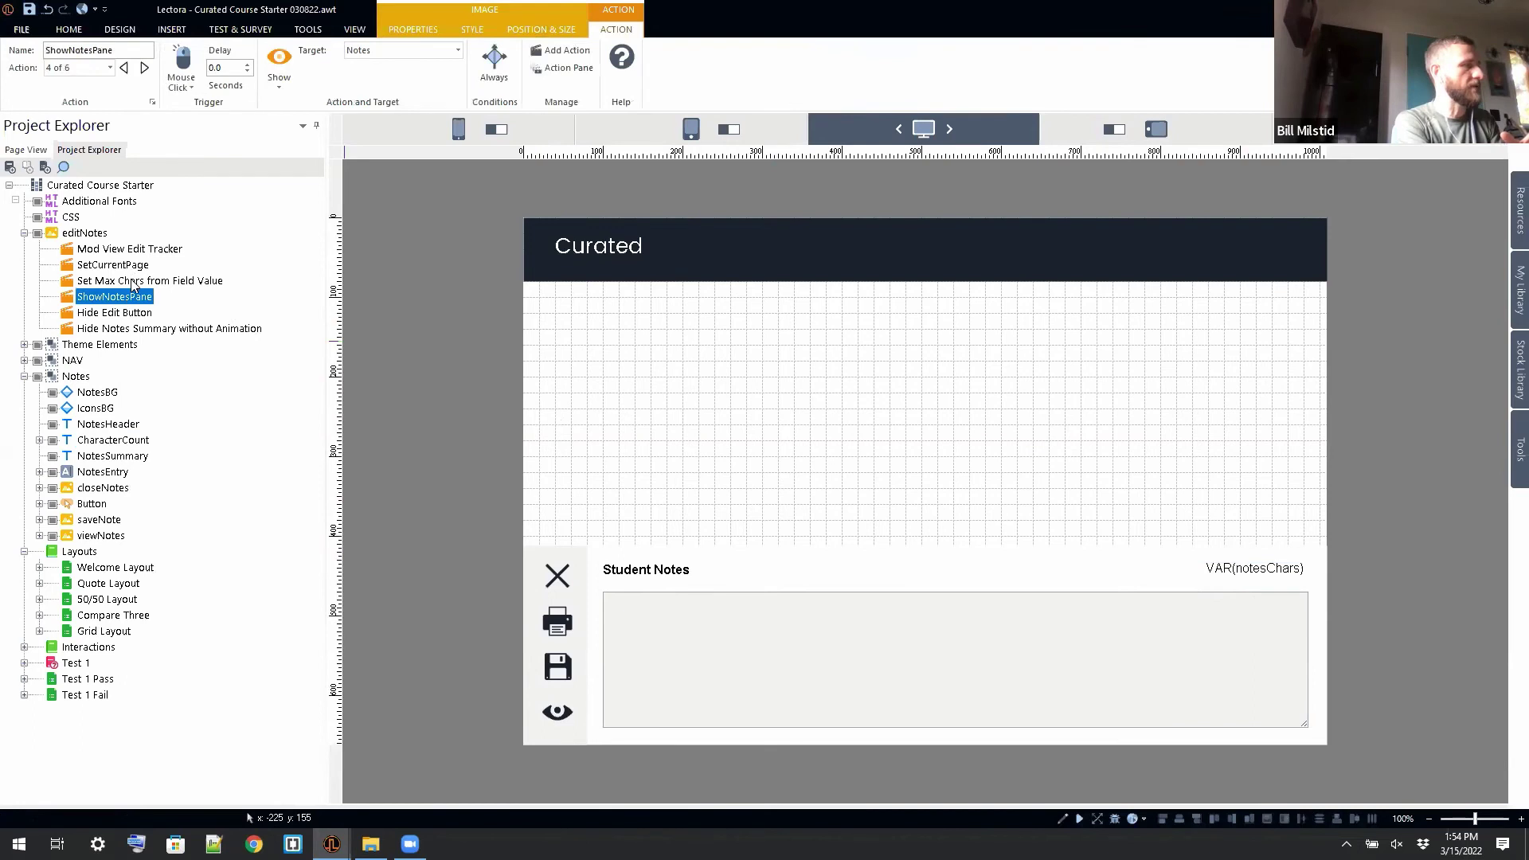
left_click(134, 280)
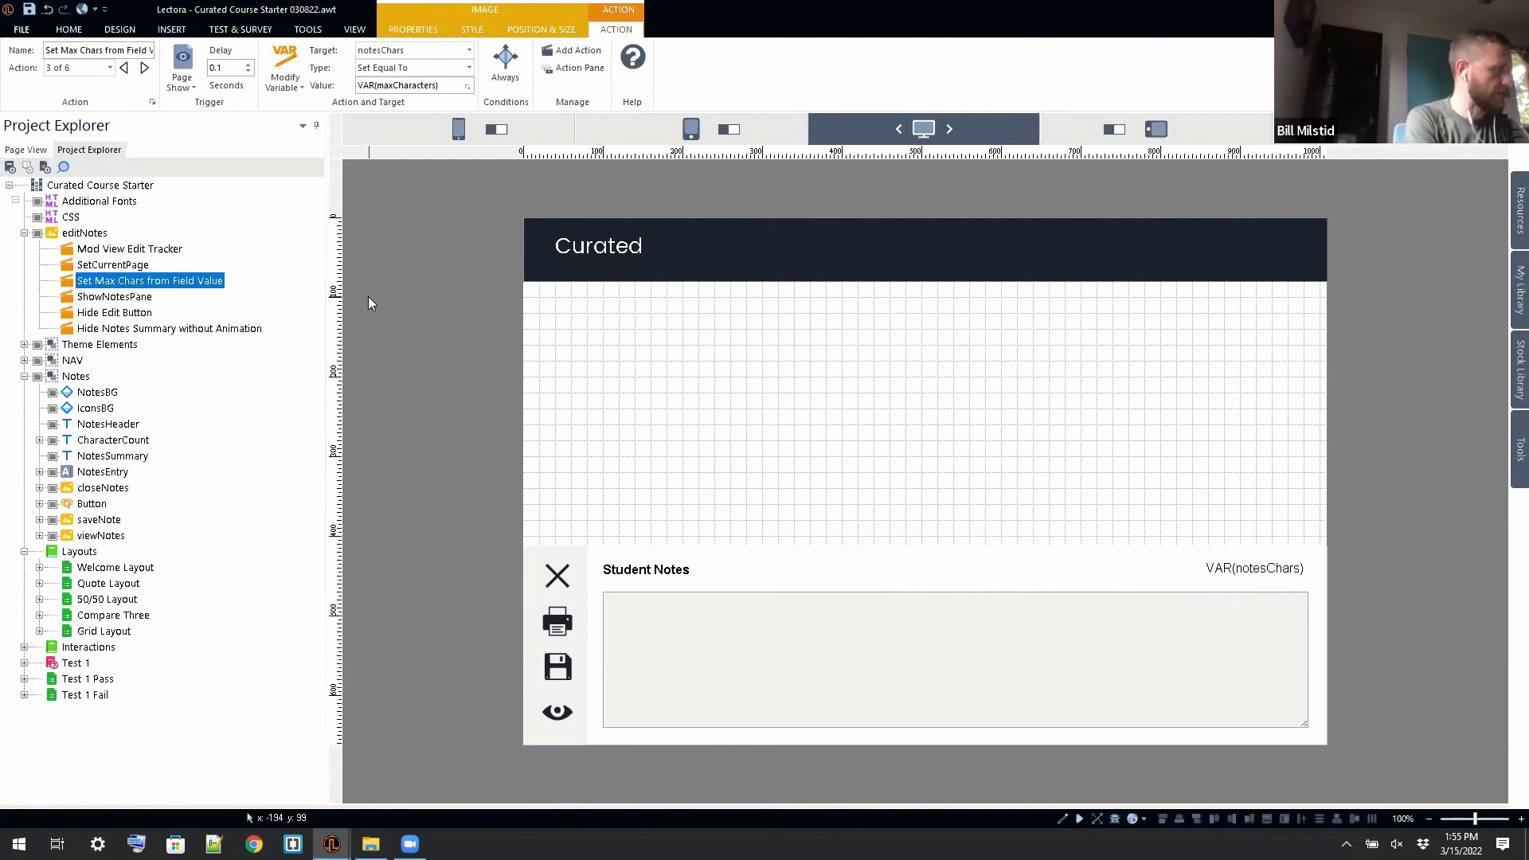
left_click(125, 298)
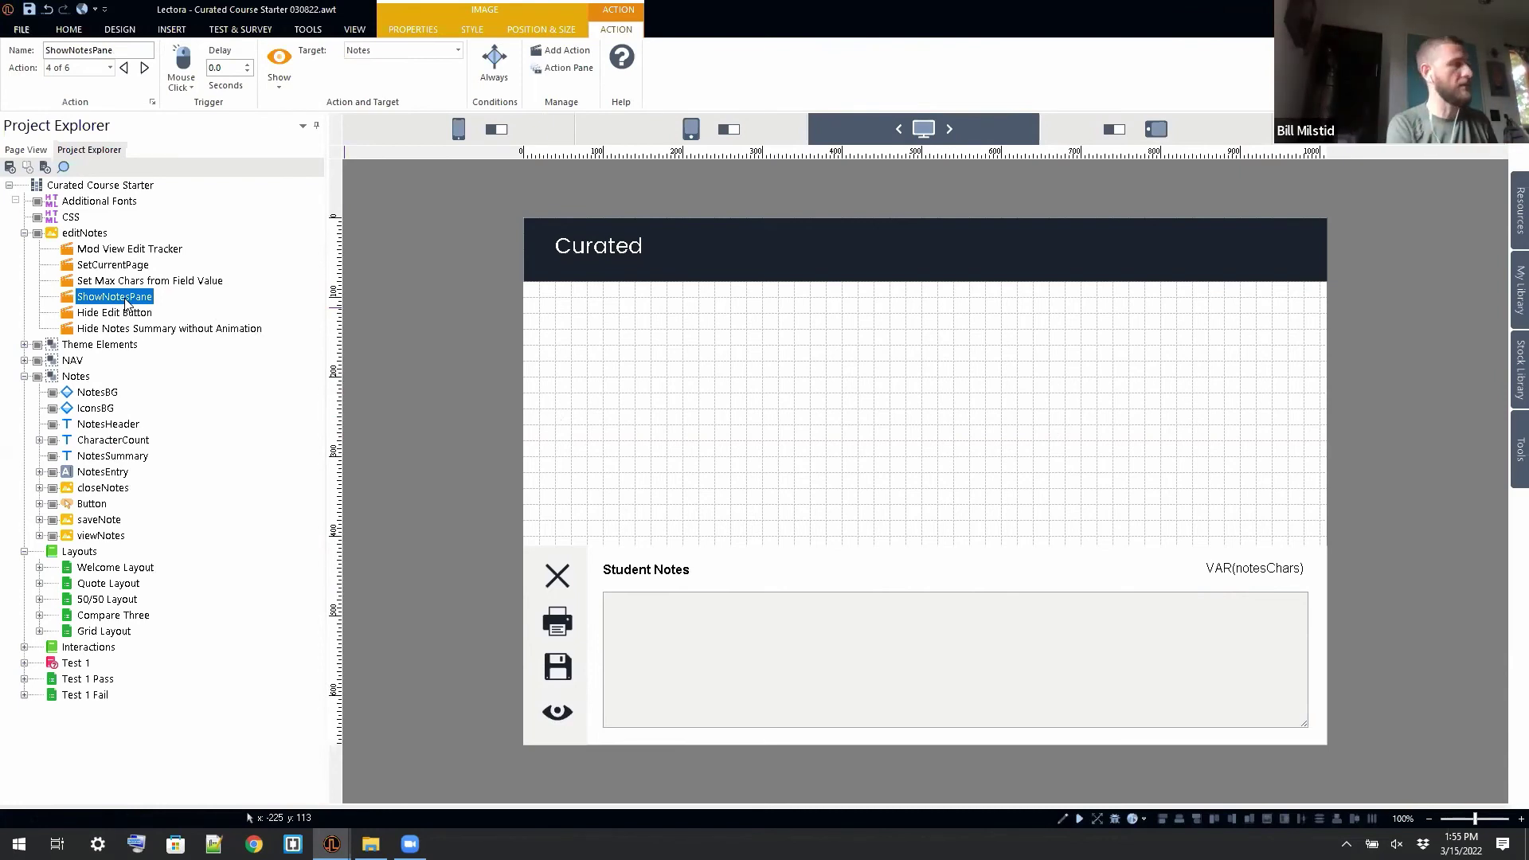
left_click(49, 377)
left_click(37, 376)
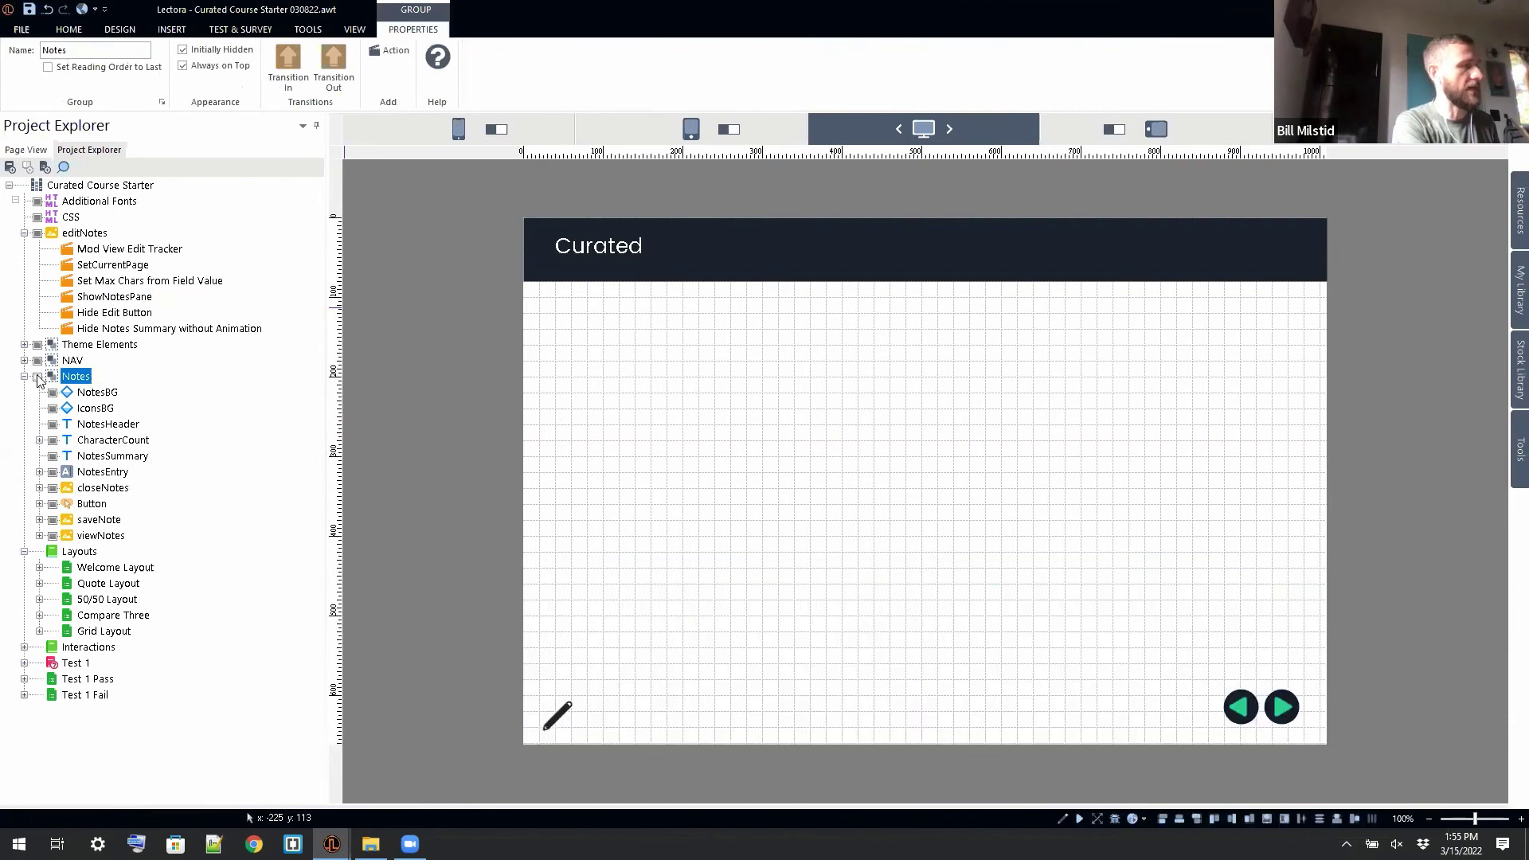
left_click(37, 379)
left_click(119, 312)
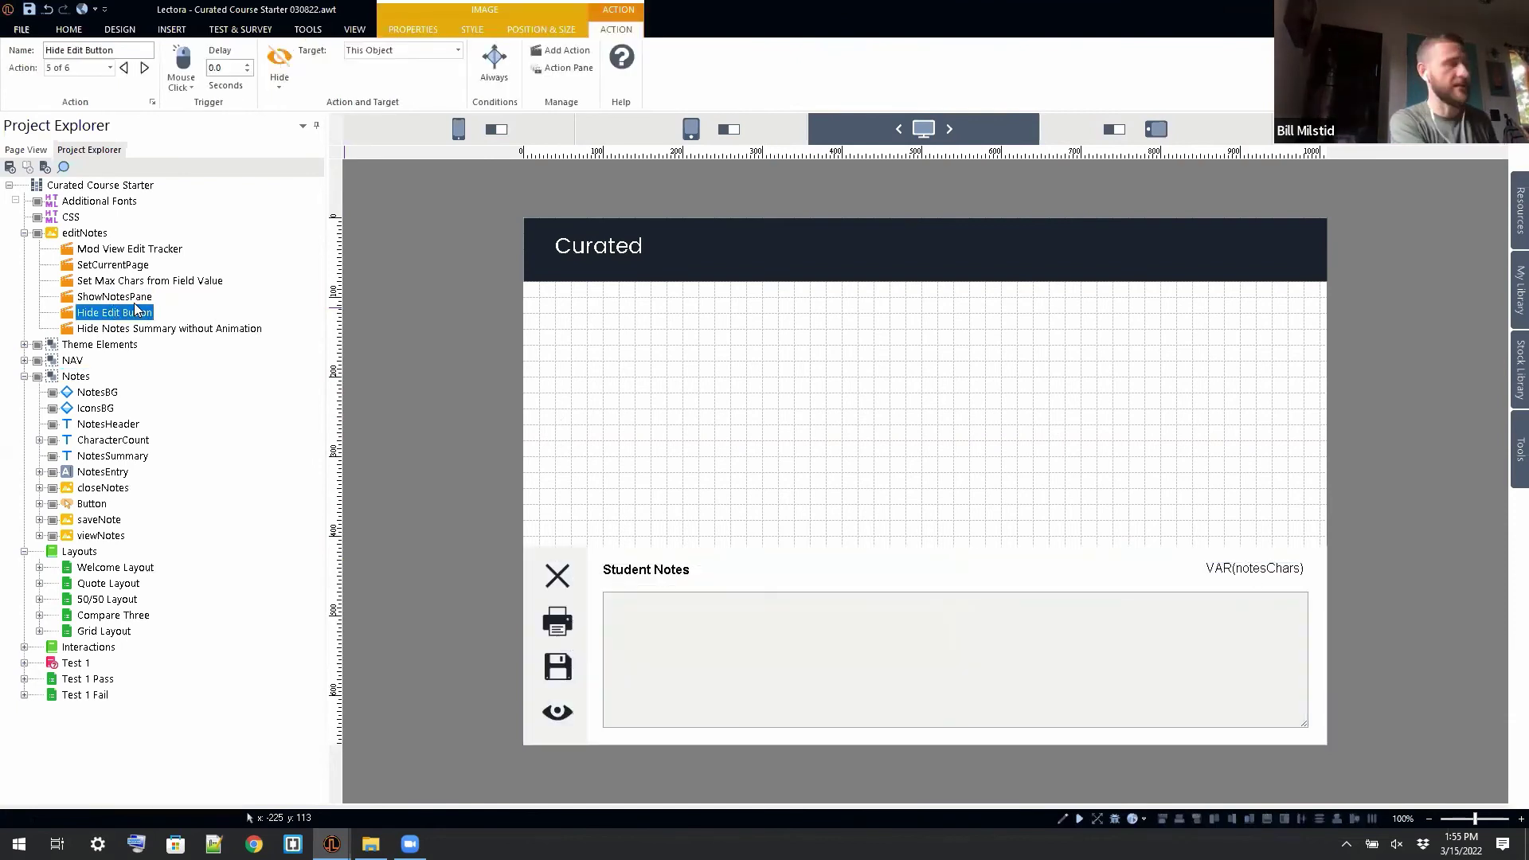
left_click(137, 330)
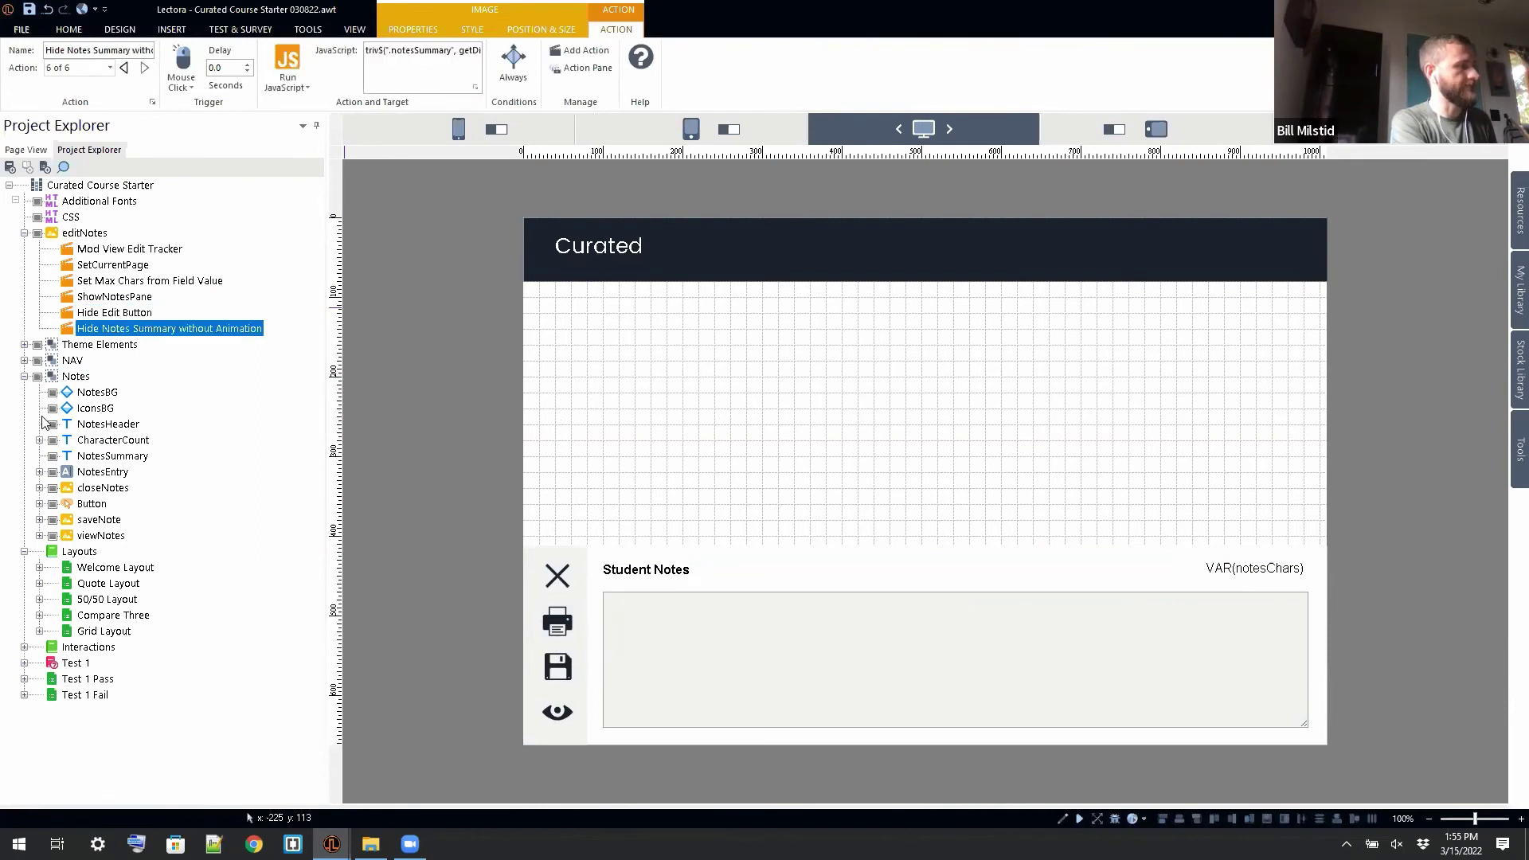
Step: Expand CharacterCount in the Notes group and inspect its Attach Character Count Var, Attach Input ID Var and Attach max Chars Var actions
left_click(70, 379)
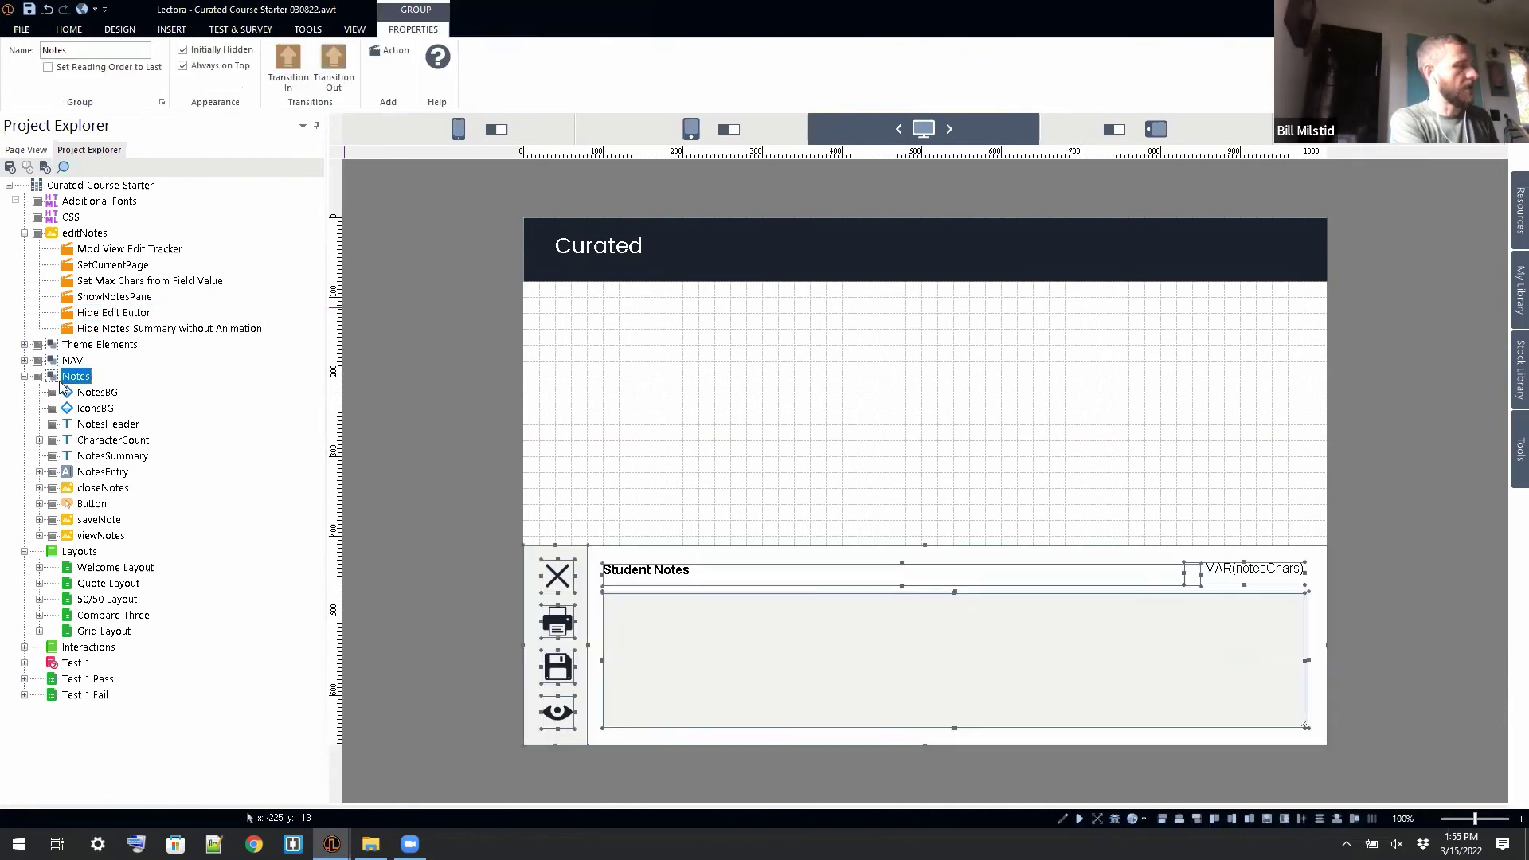
left_click(39, 441)
left_click(121, 442)
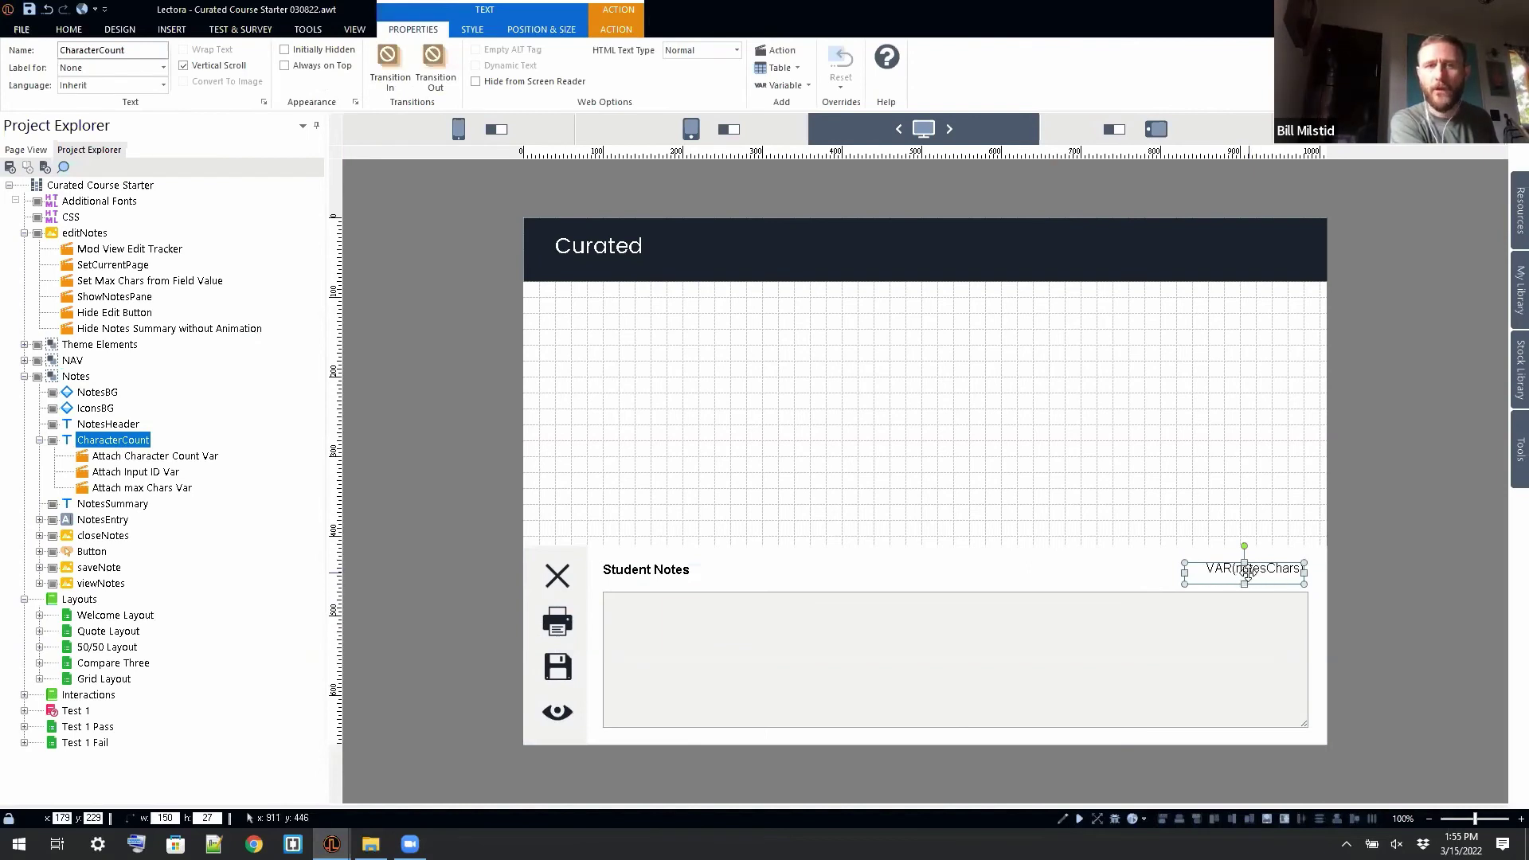
left_click(184, 459)
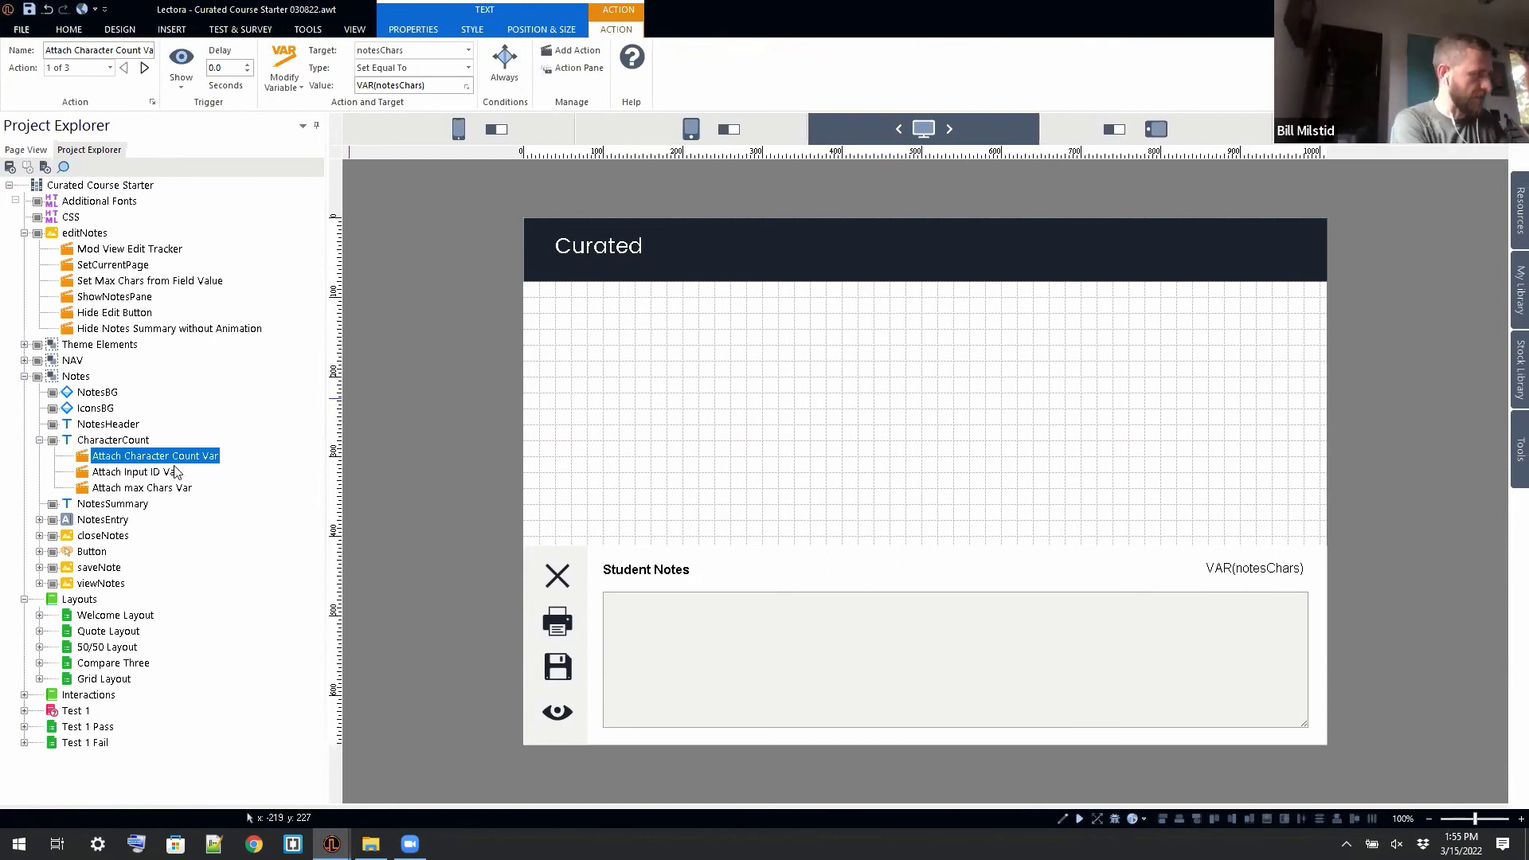
left_click(168, 473)
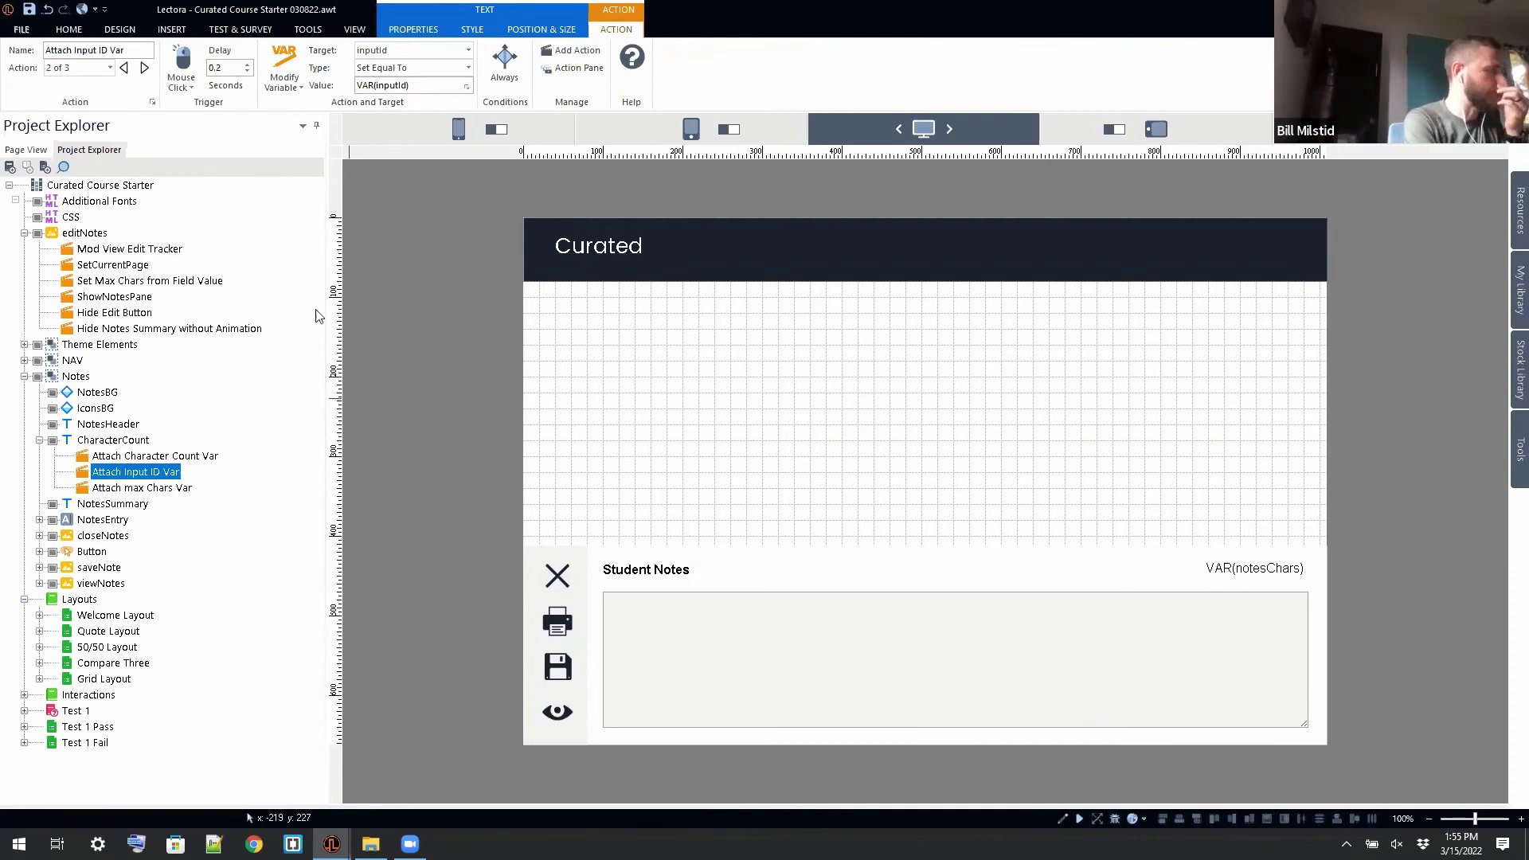
left_click(134, 489)
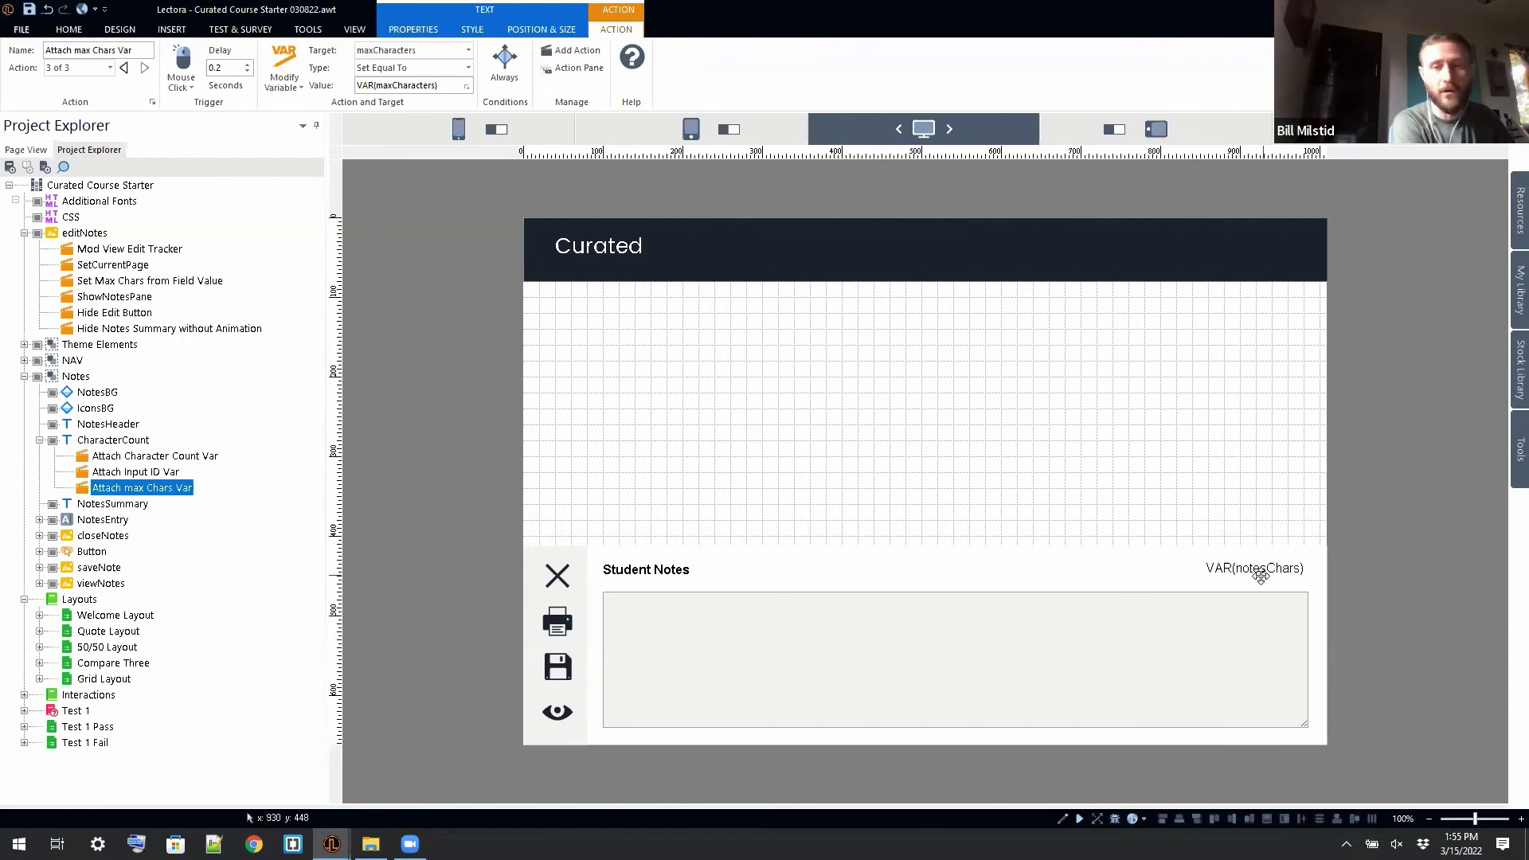
Step: Review the NotesSummary text and the NotesEntry field, including its Update Character Count and Set Max Chars actions
left_click(112, 503)
left_click(102, 519)
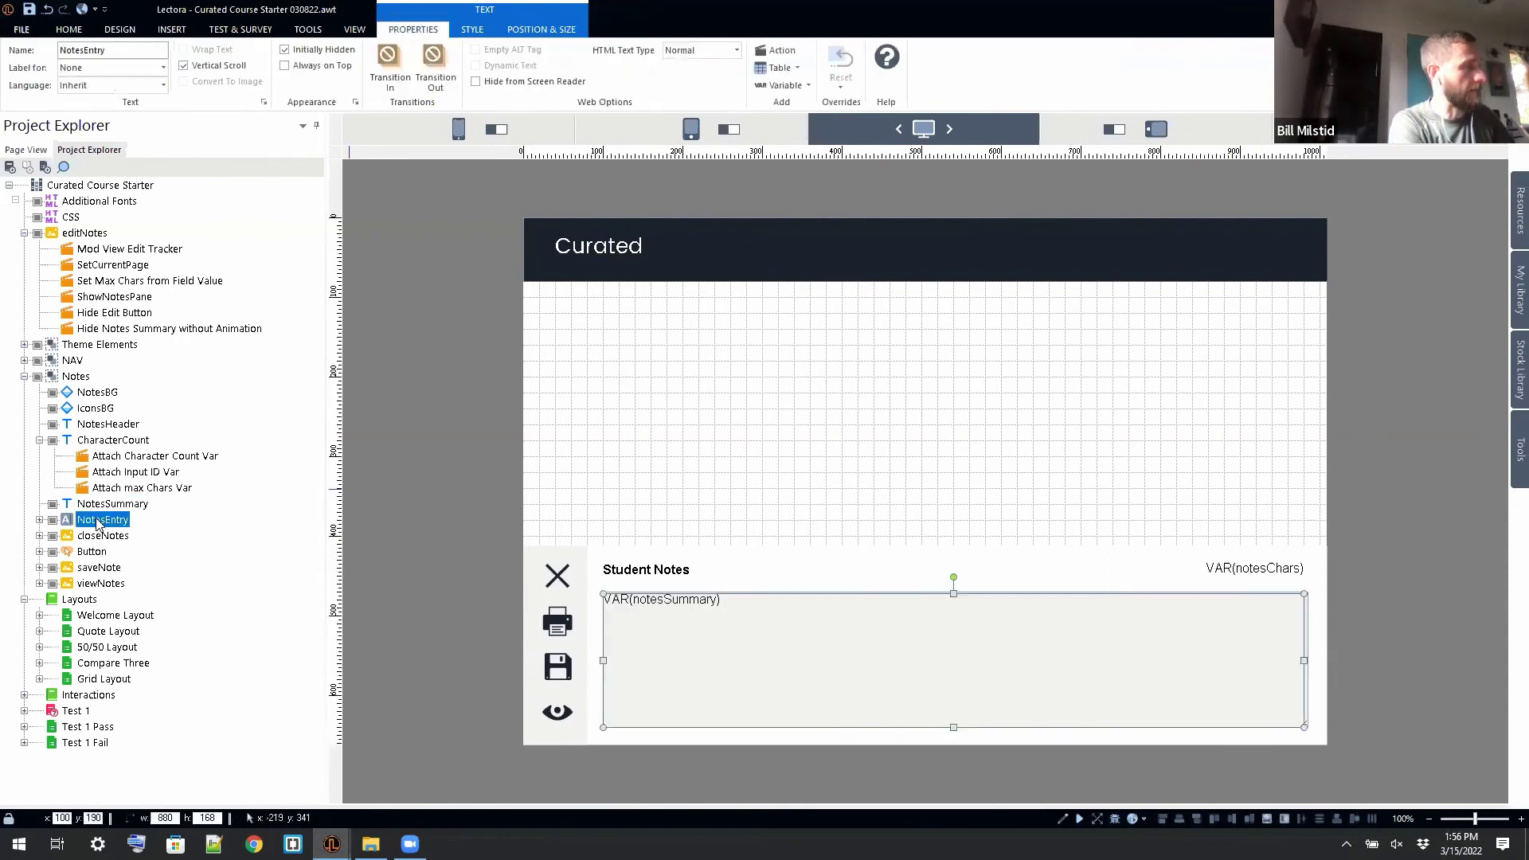
left_click(39, 520)
left_click(119, 536)
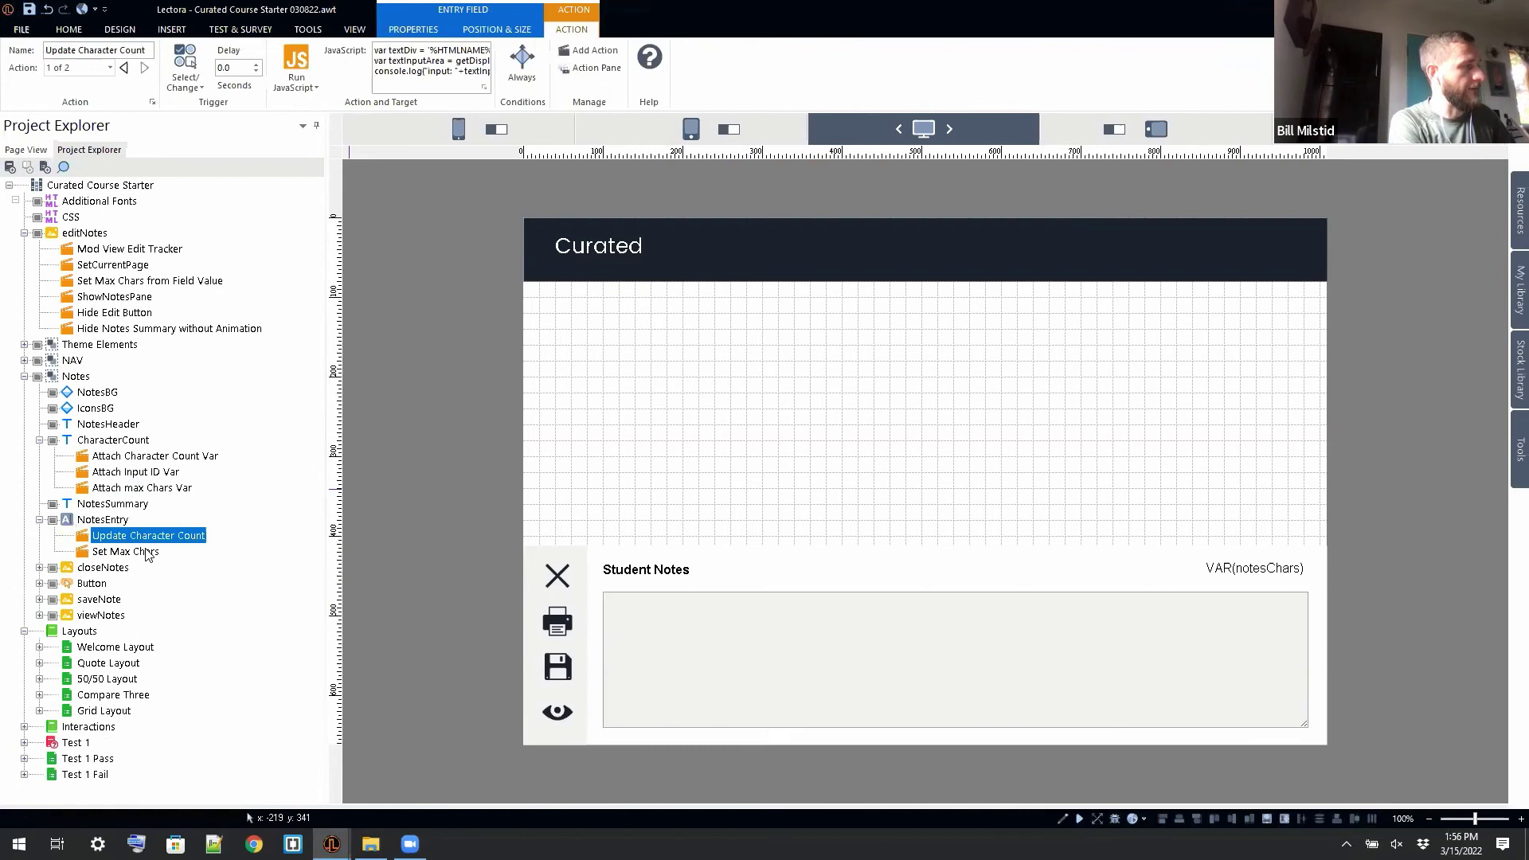
left_click(874, 665)
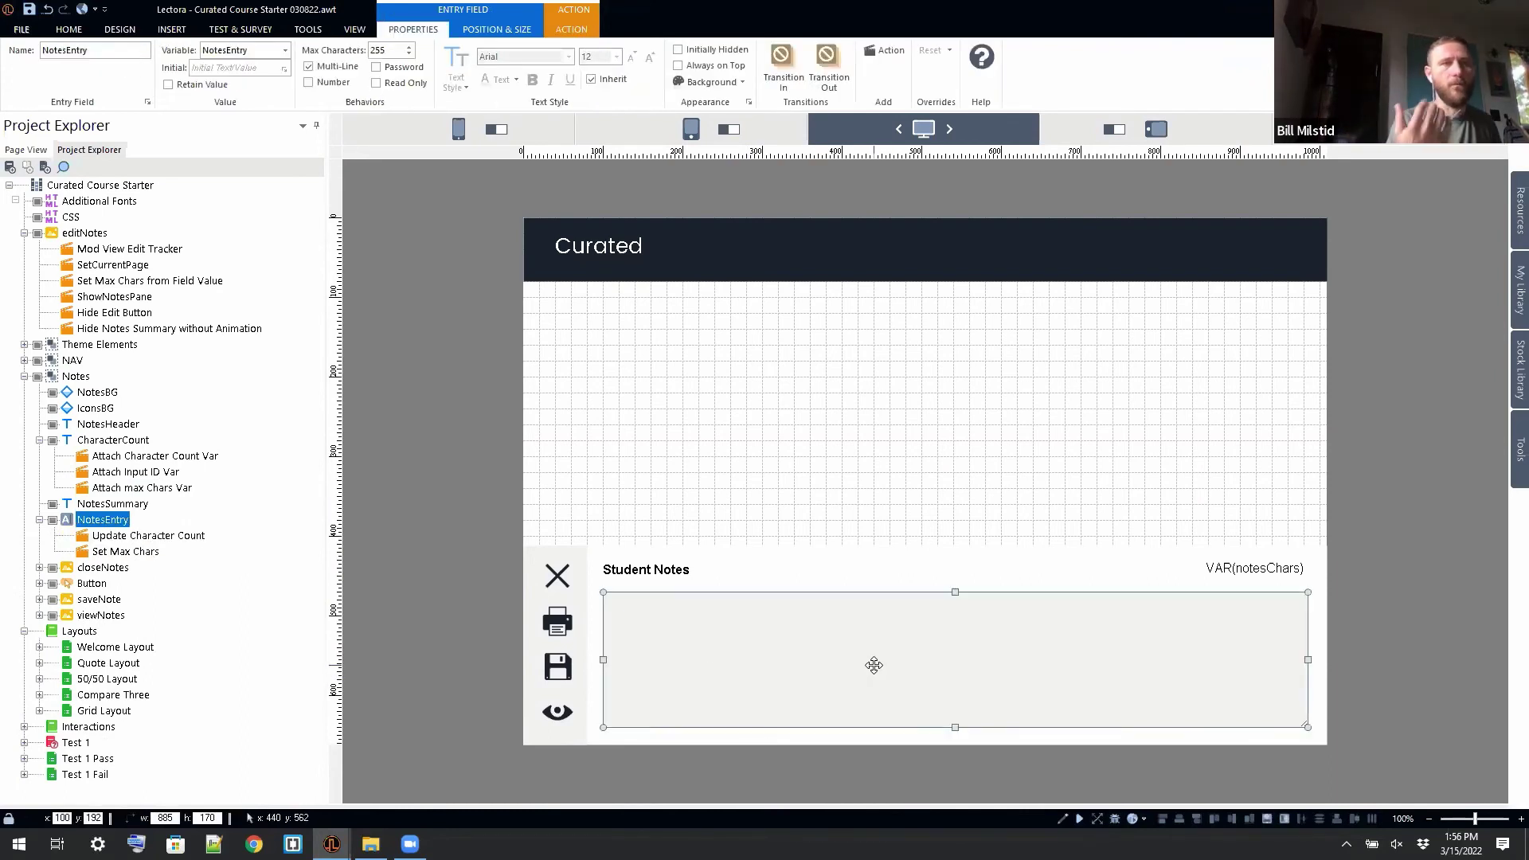
left_click(151, 538)
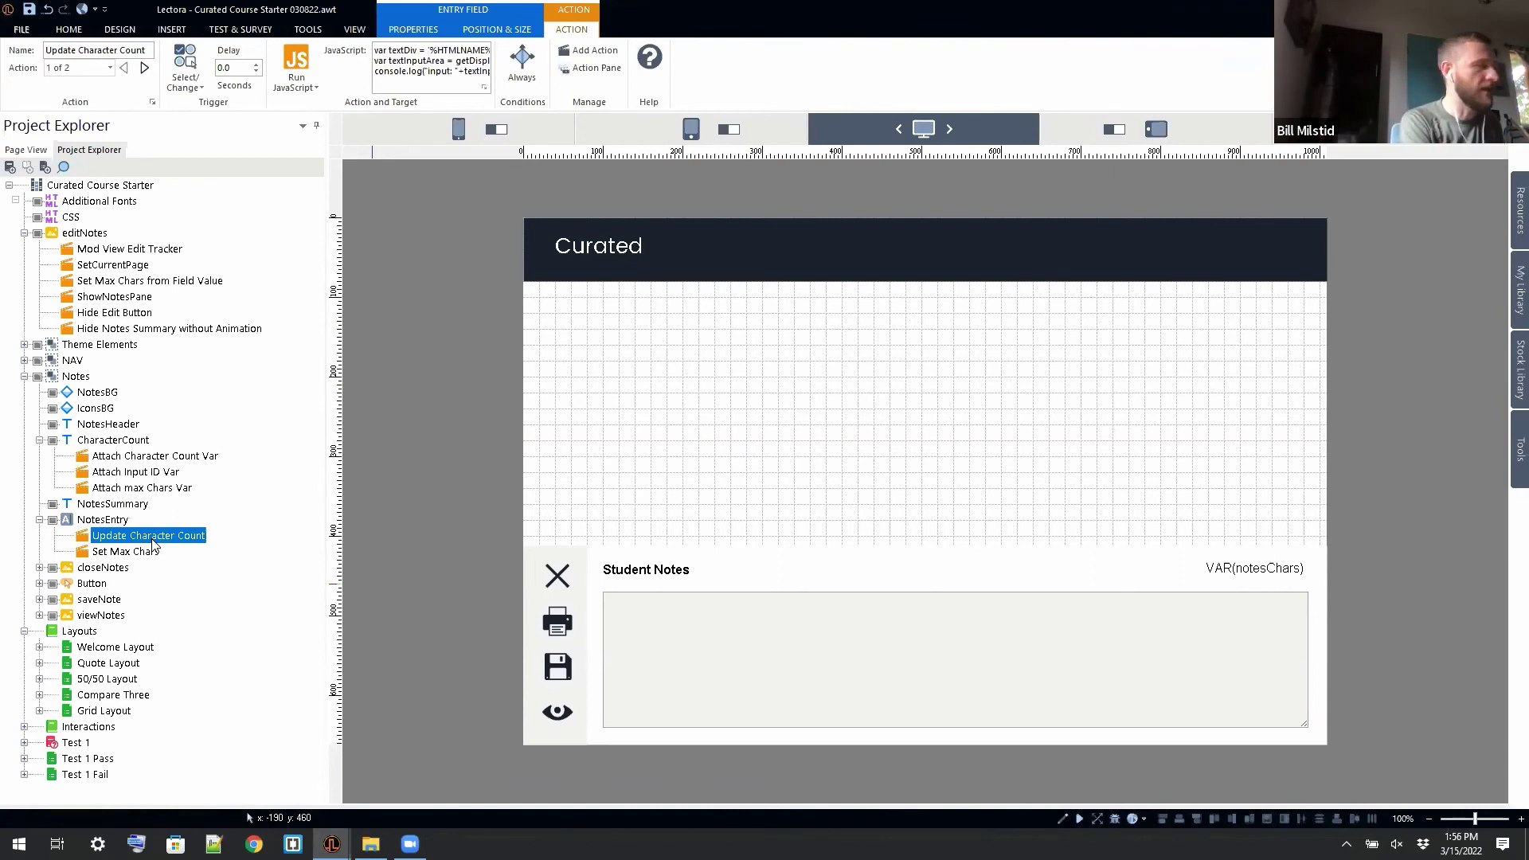
left_click(128, 552)
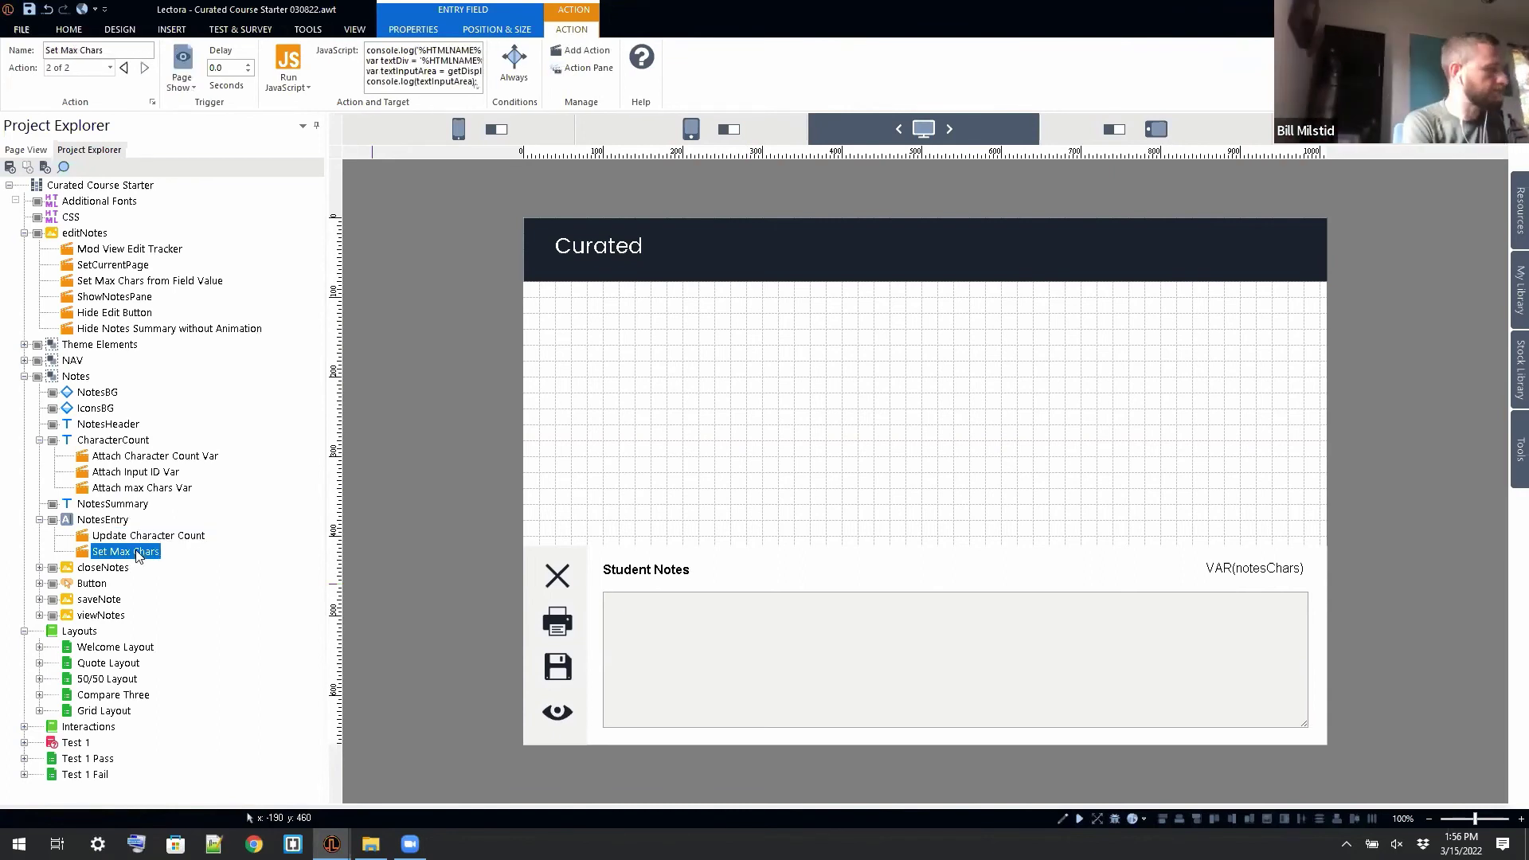
Step: Expand closeNotes to inspect its action list and Set Note settings, and collapse it again
left_click(40, 567)
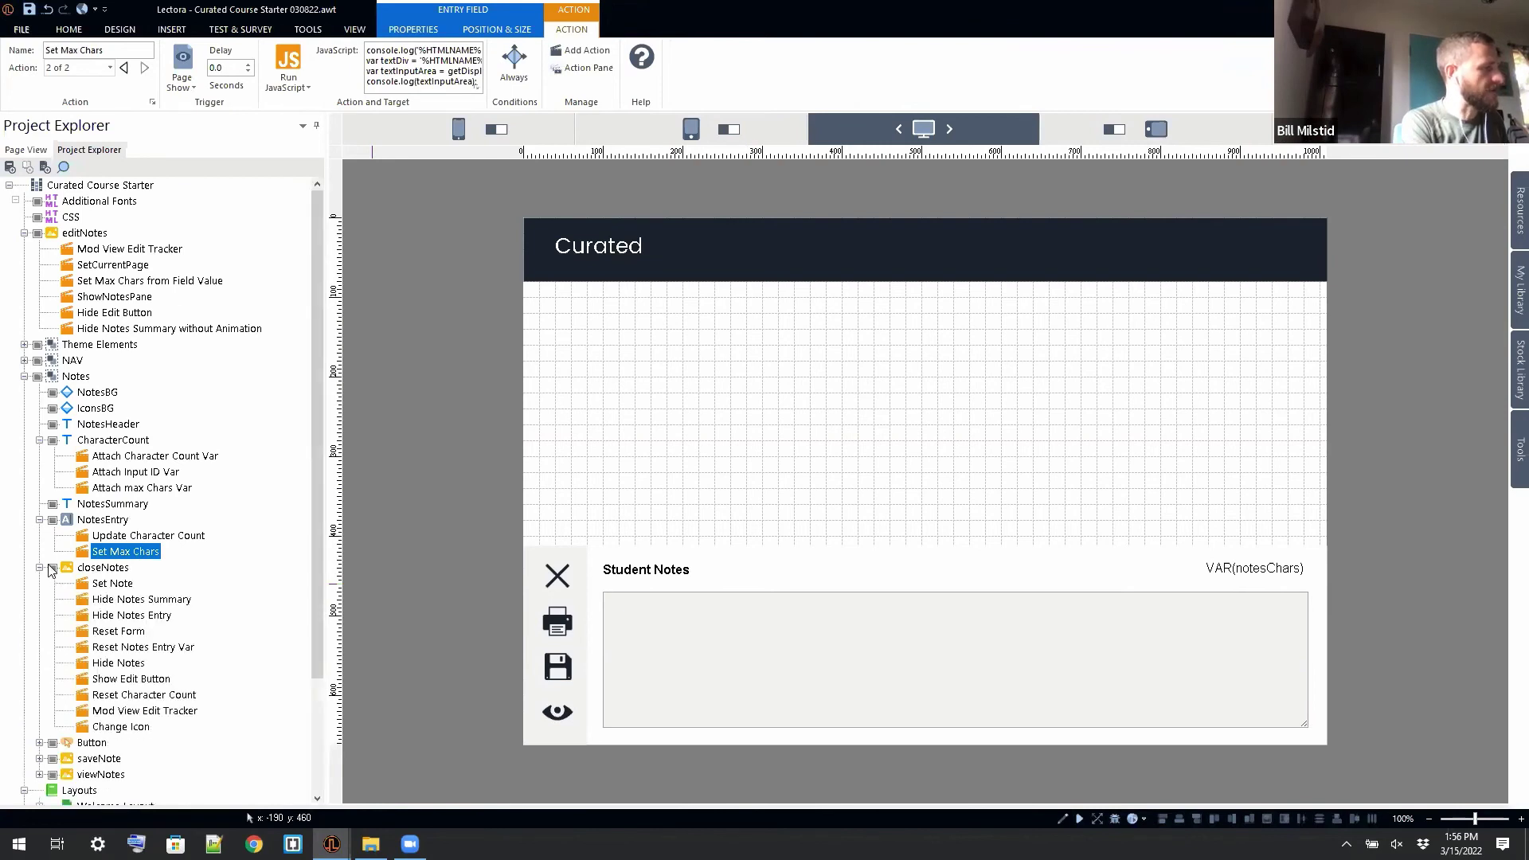
left_click(88, 583)
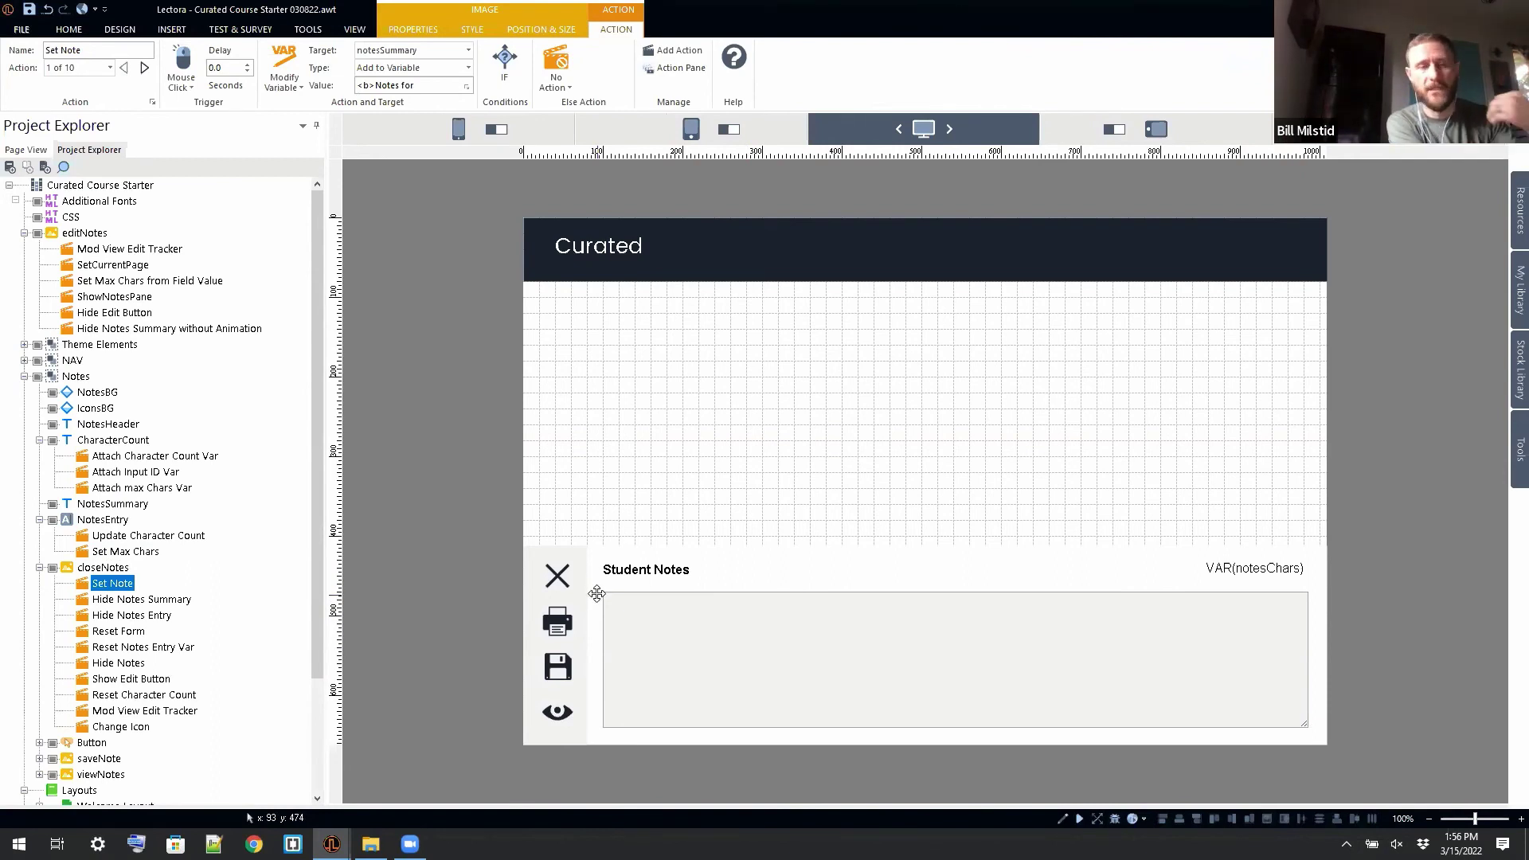
left_click(39, 567)
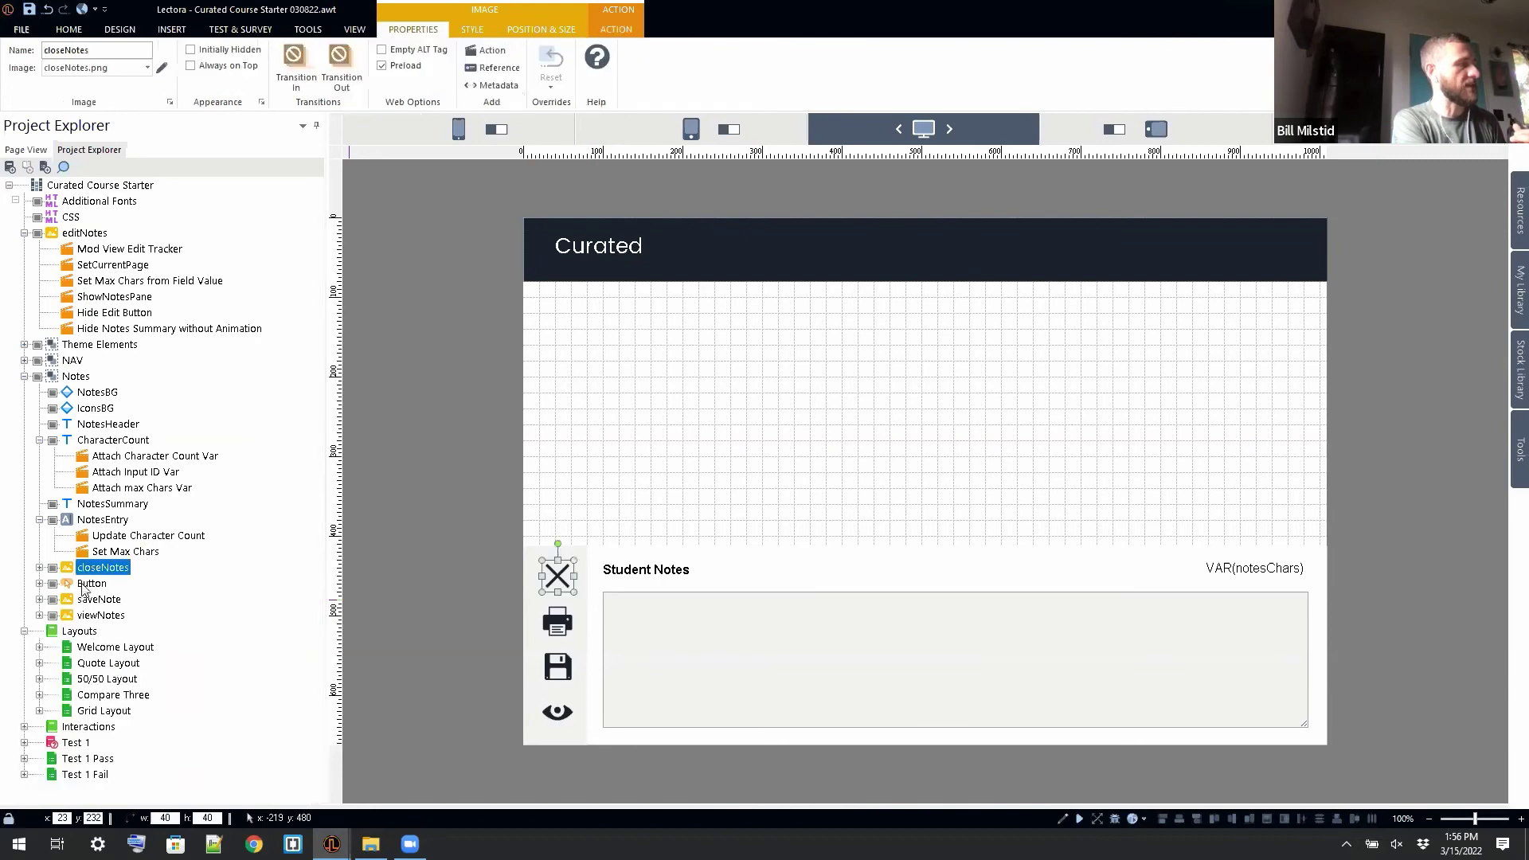
Step: Review the print button, saveNote and viewNotes objects, briefly expanding viewNotes to see its actions
left_click(88, 586)
left_click(89, 602)
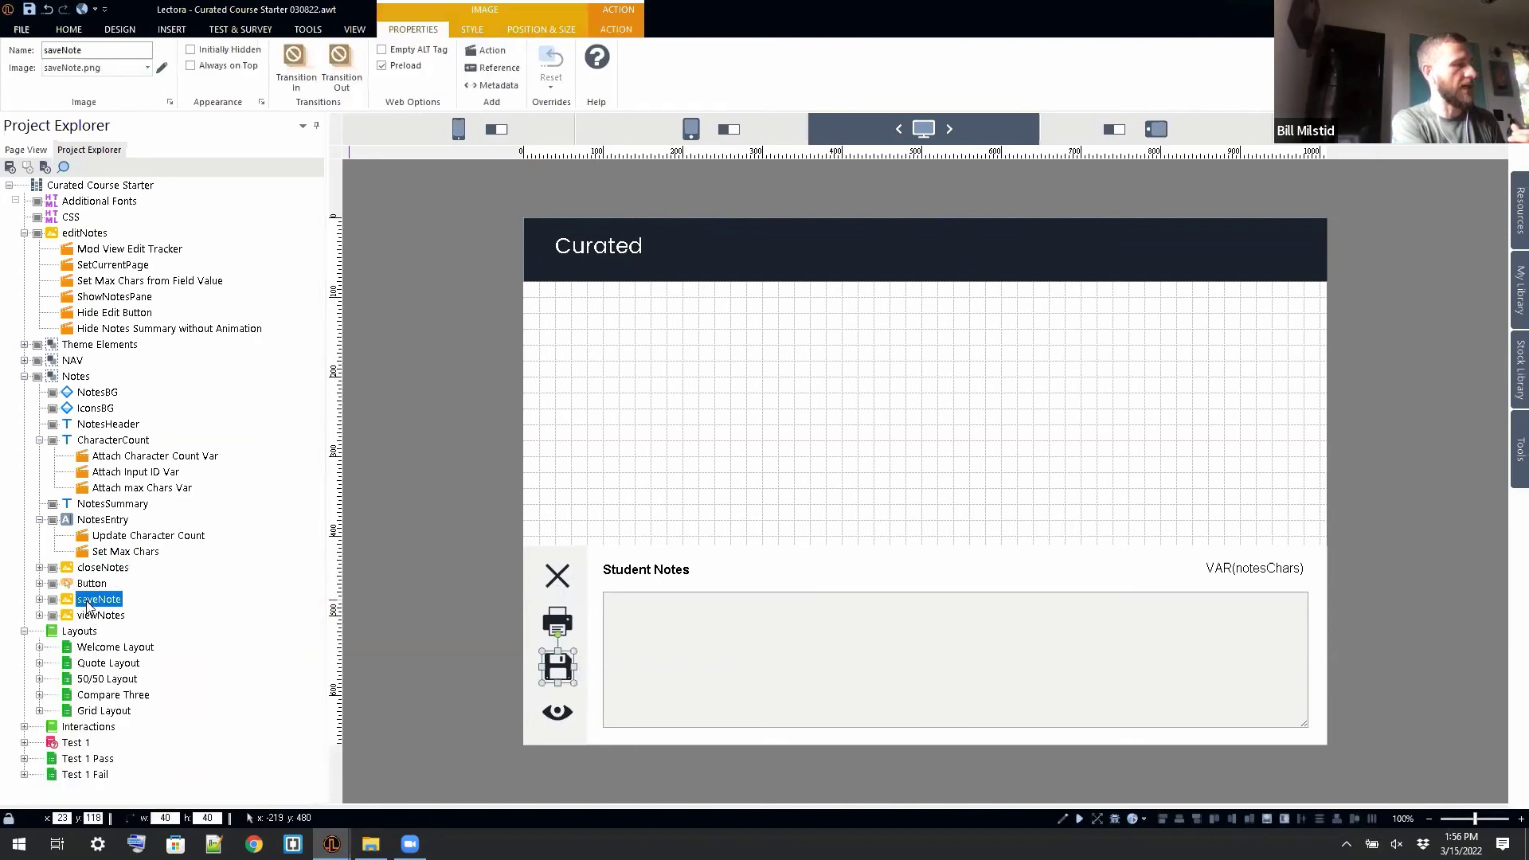
left_click(99, 615)
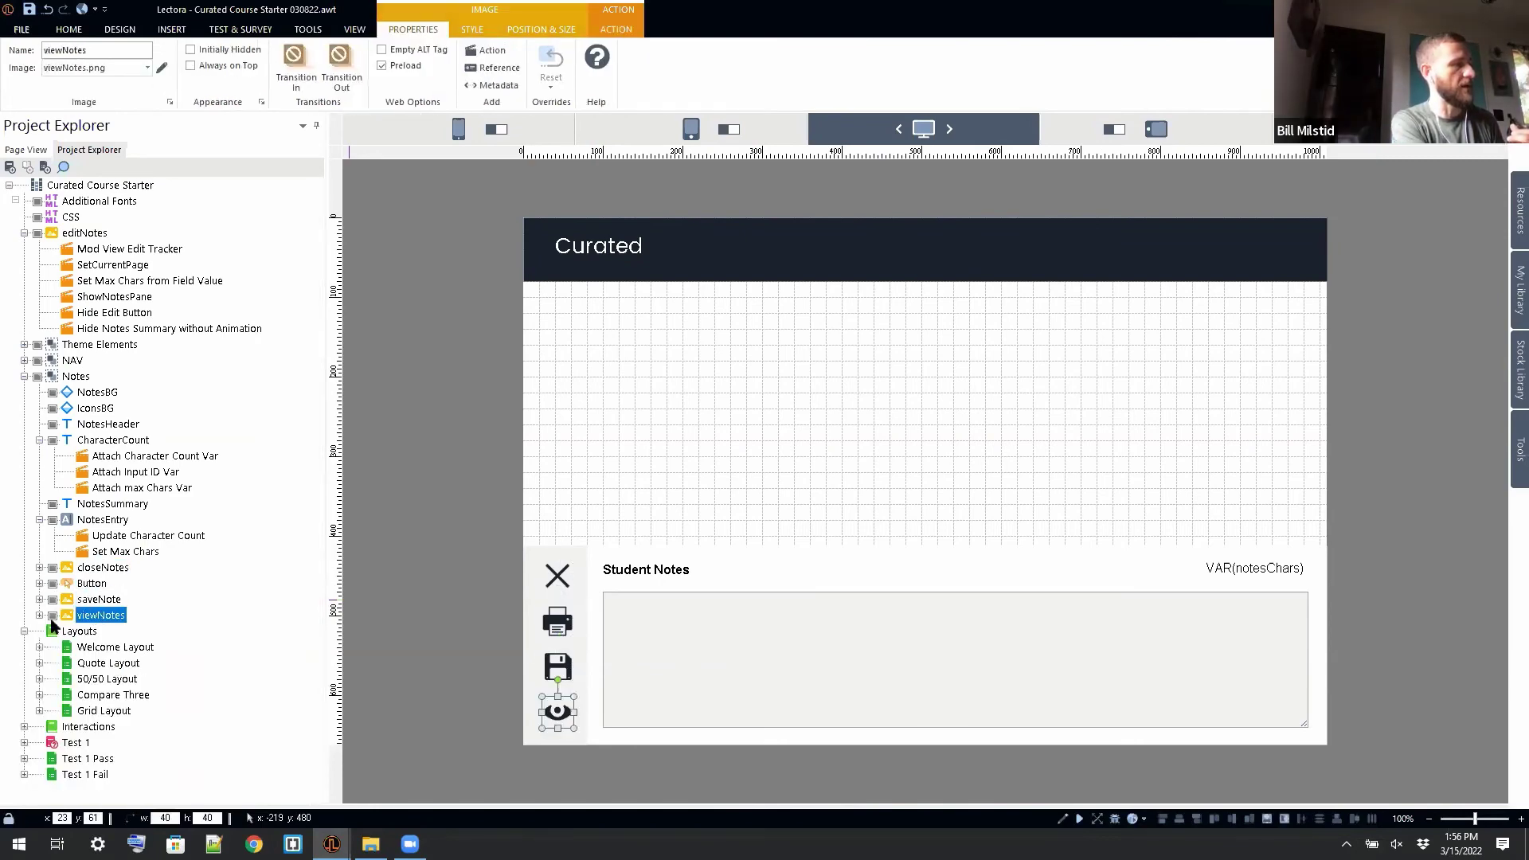
left_click(39, 615)
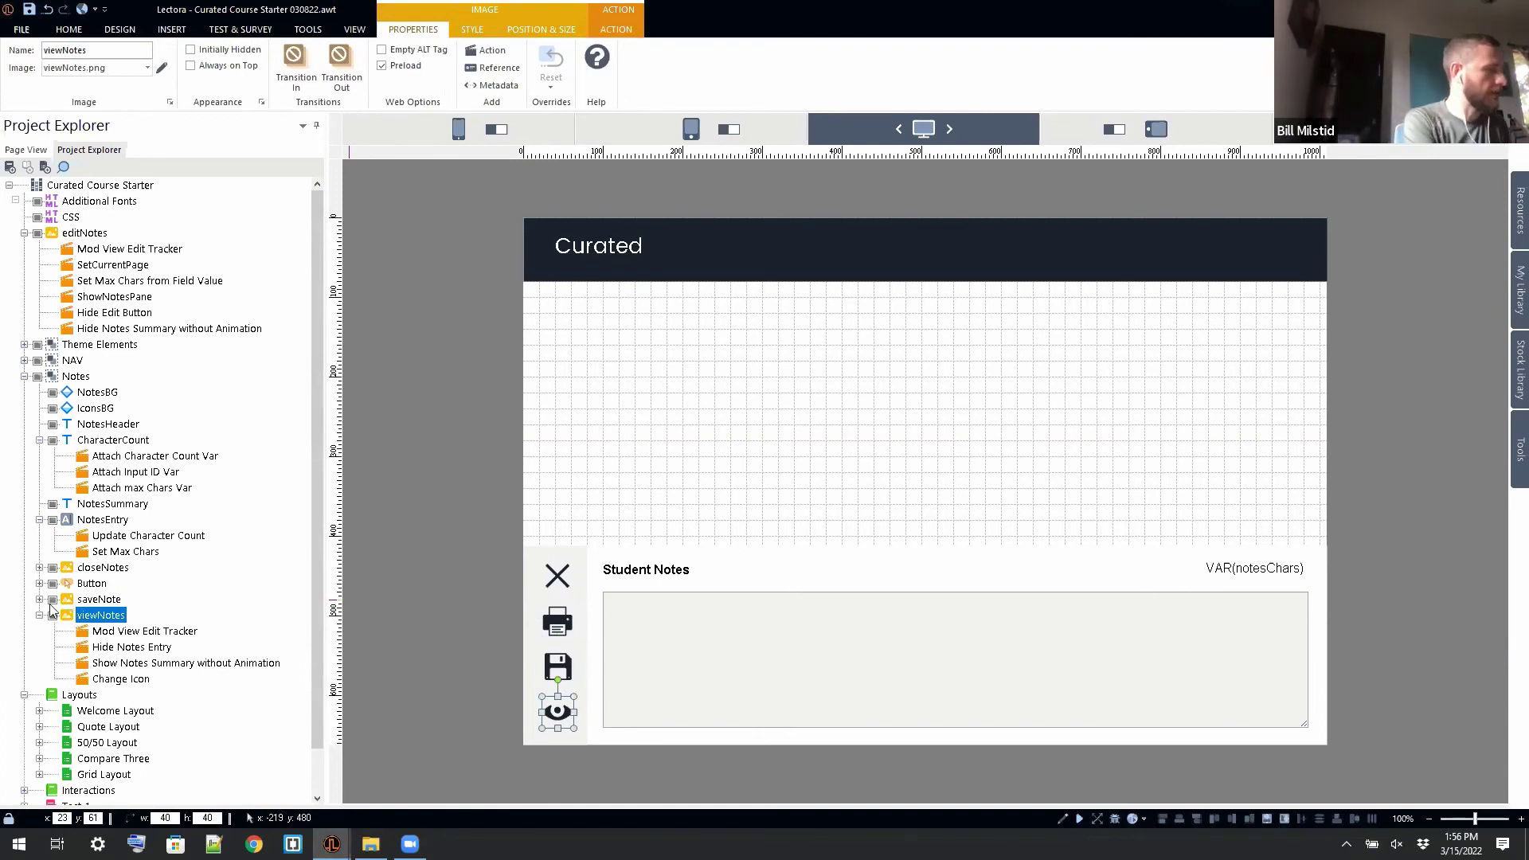
left_click(39, 615)
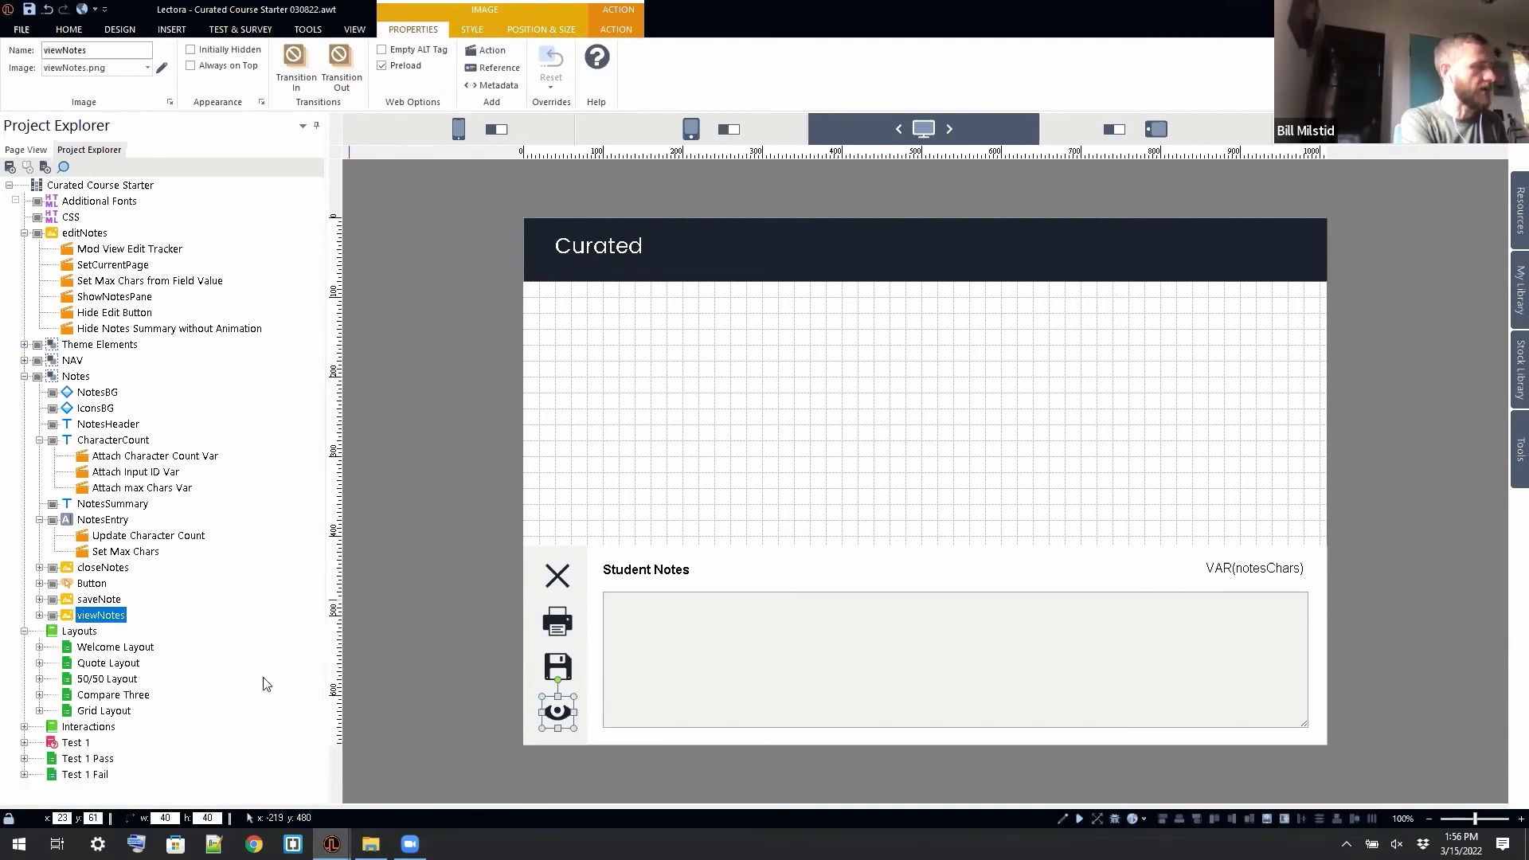
Step: Hide the NotesEntry field on the page to expose the NotesSummary text block behind it, and select that block
left_click(786, 667)
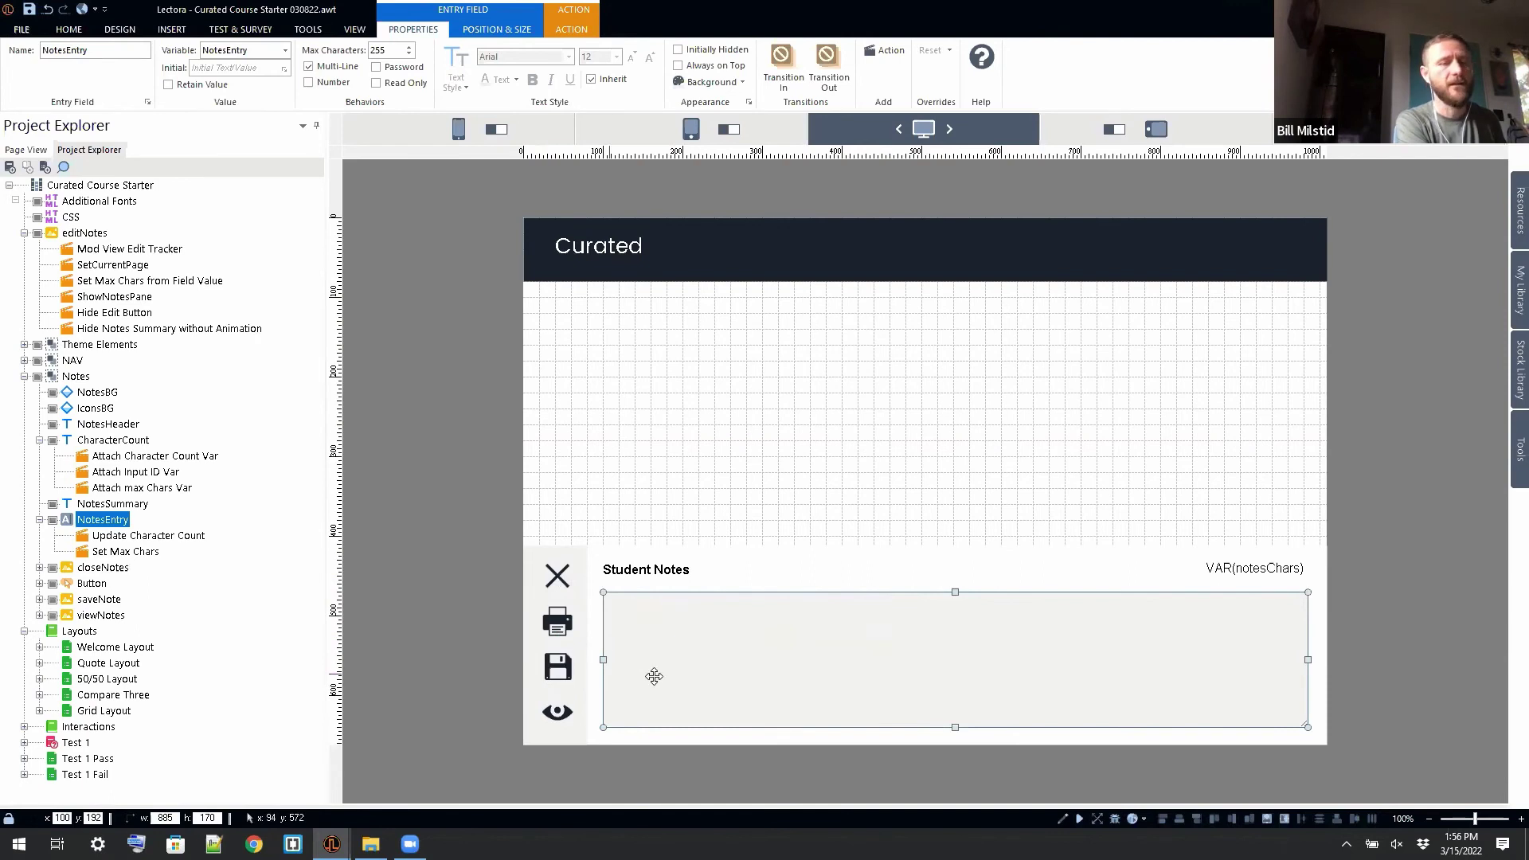
left_click(51, 521)
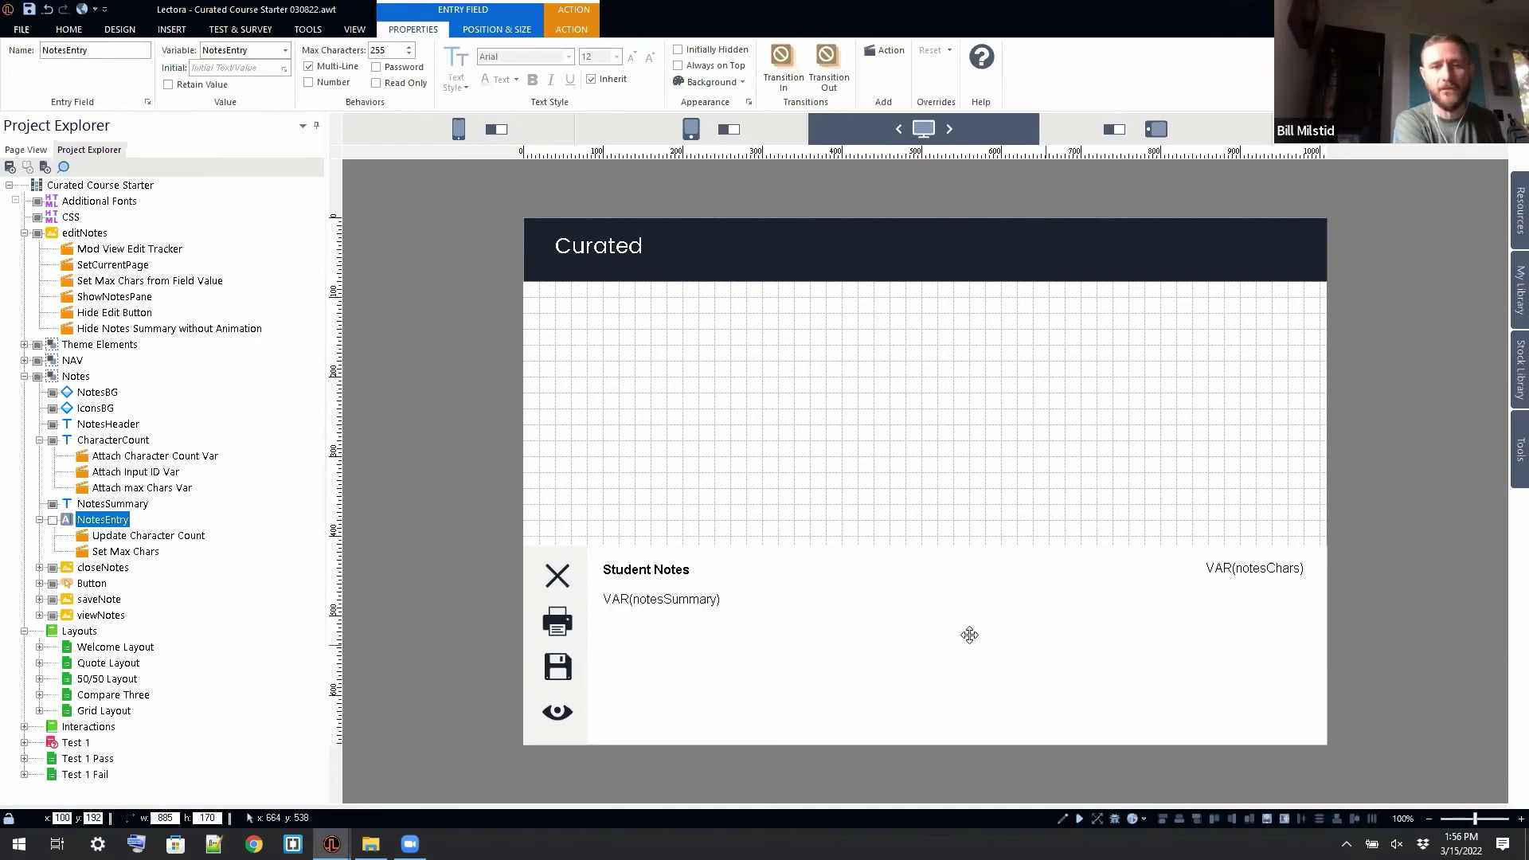
left_click(795, 607)
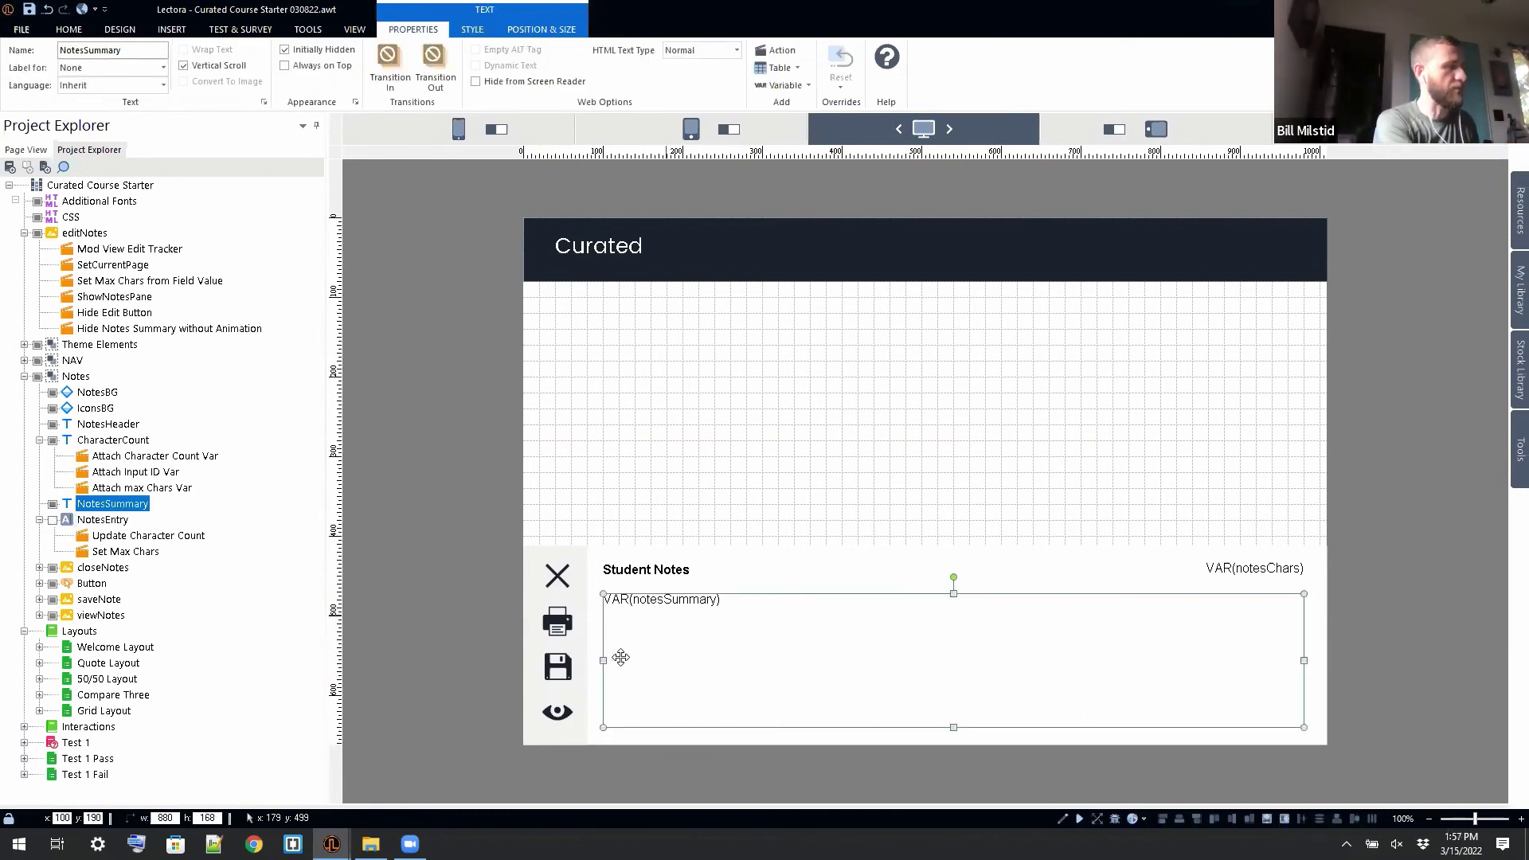
Step: Expand viewNotes, inspect its Show Notes Summary without Animation action, and reselect the NotesSummary text it relates to
left_click(562, 711)
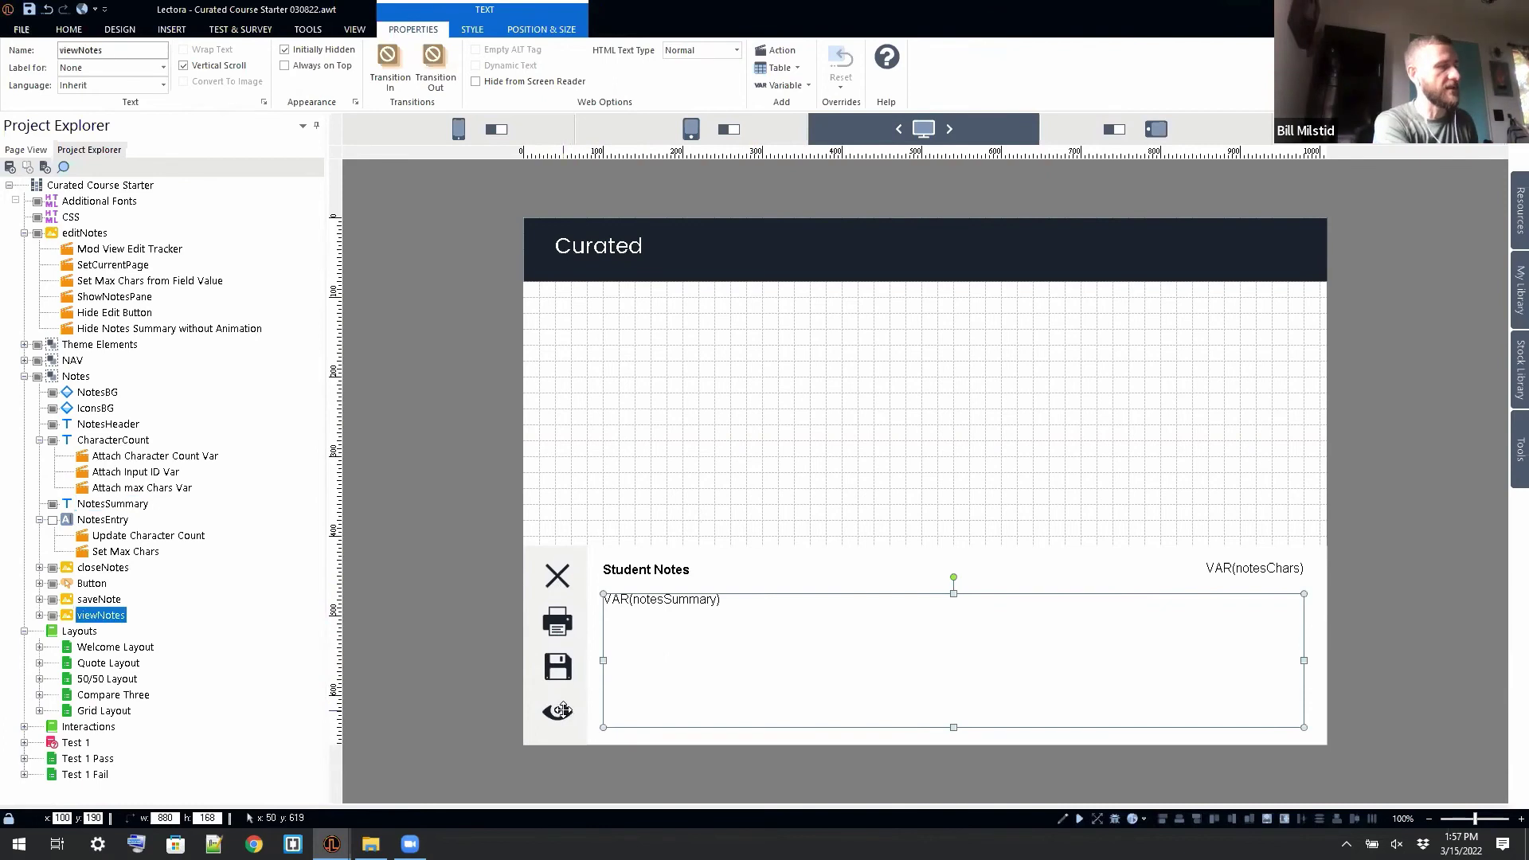
left_click(39, 616)
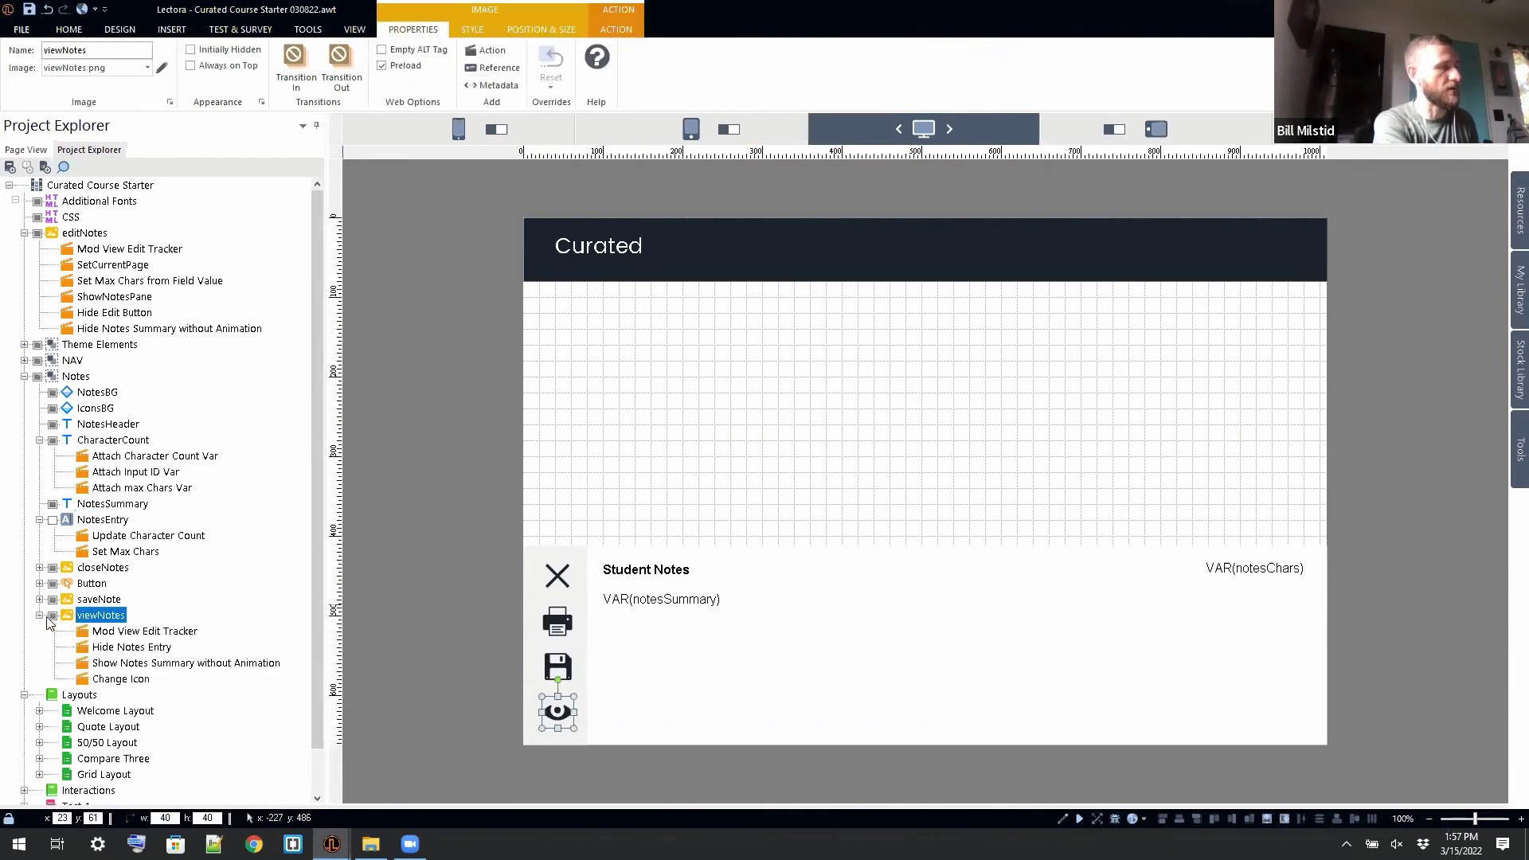
left_click(121, 663)
left_click(107, 505)
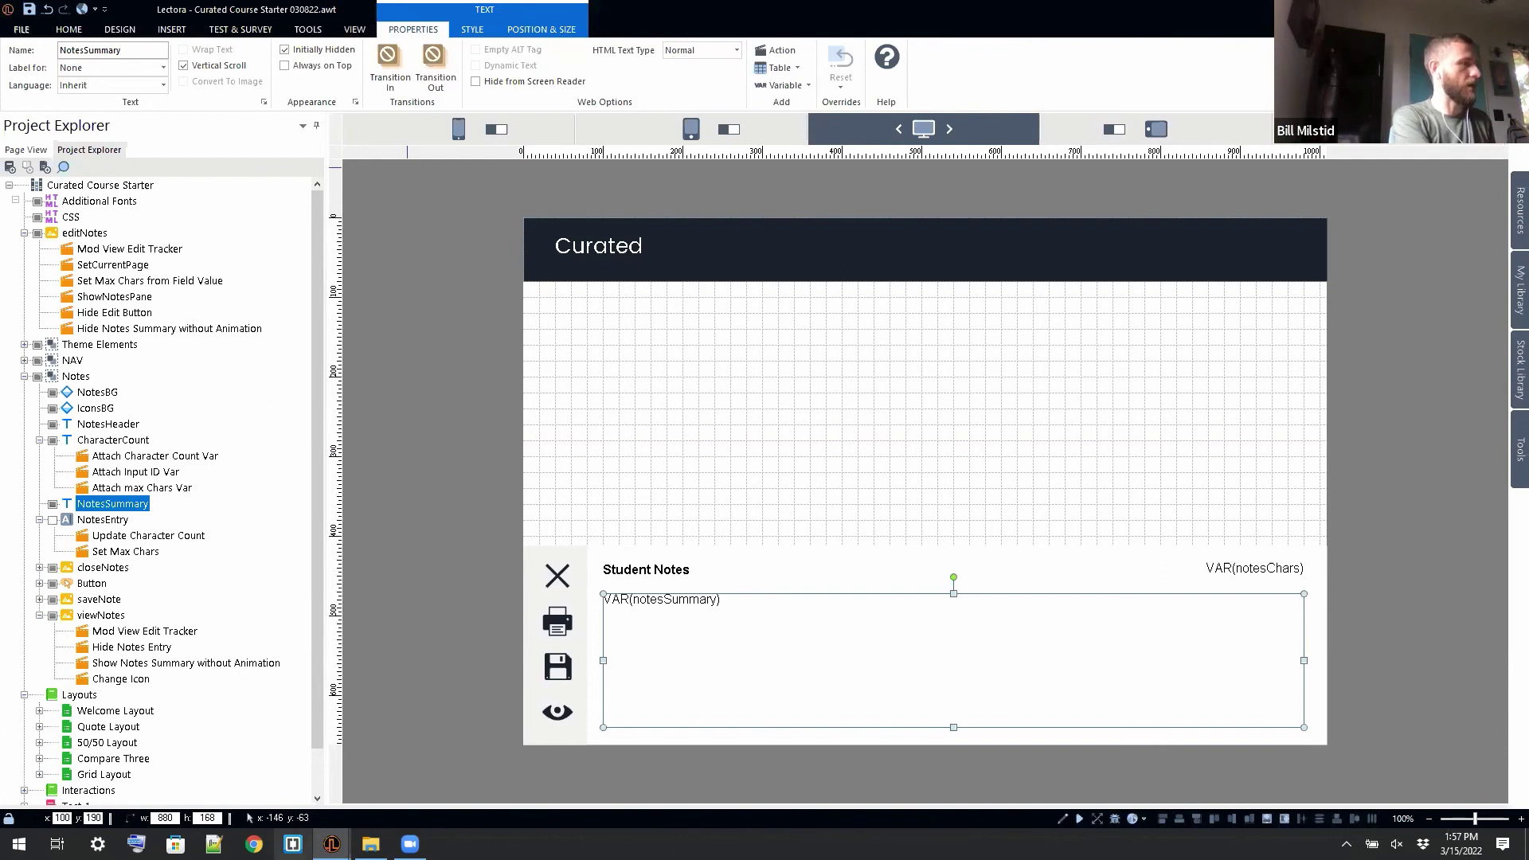
Step: Preview the Welcome Layout page in the browser and close the preview
left_click(353, 32)
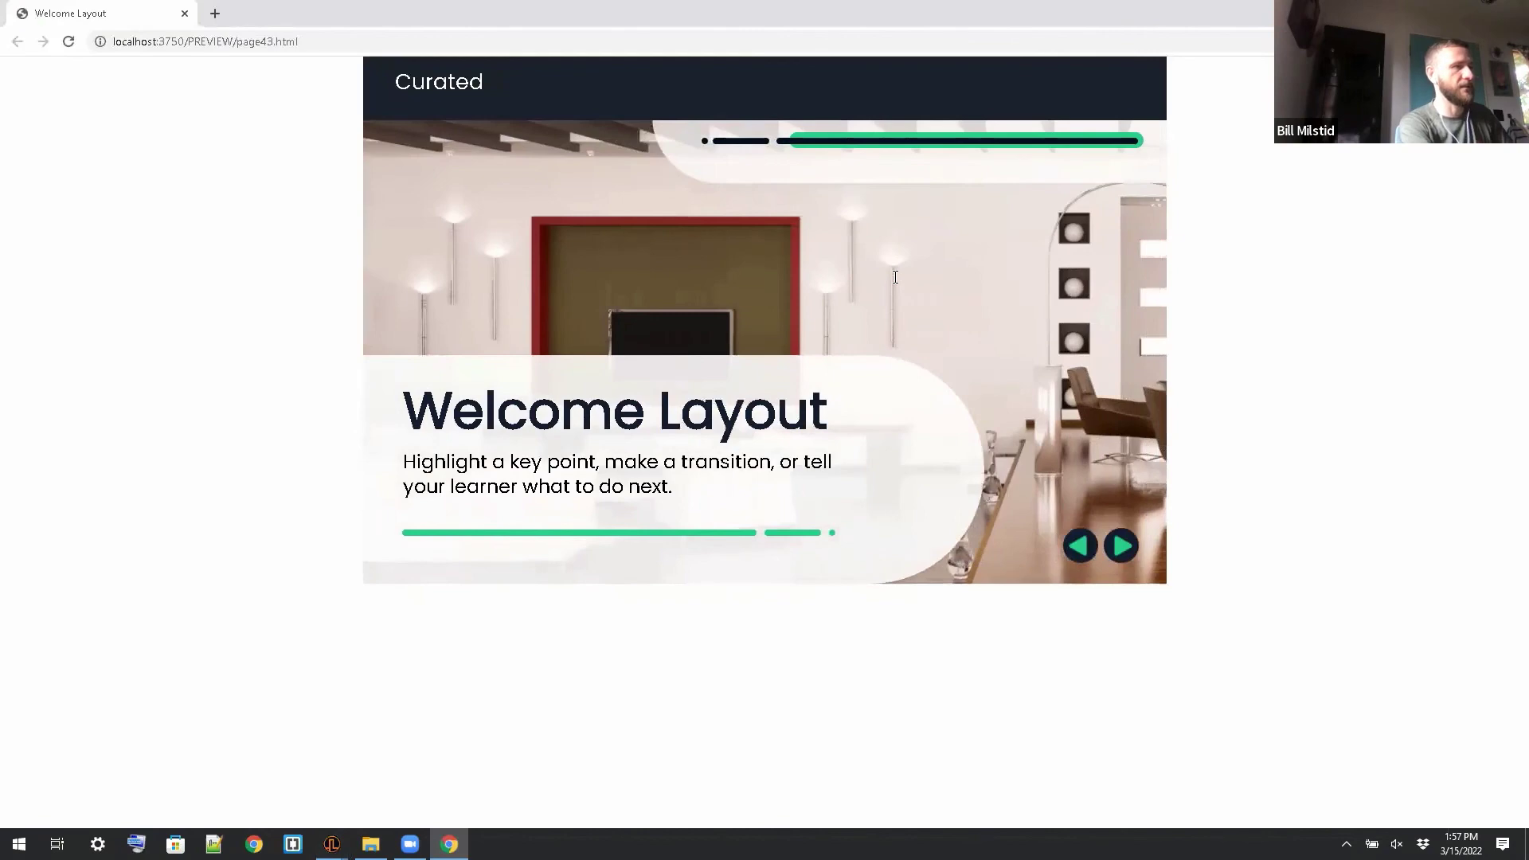
key("ctrl+w")
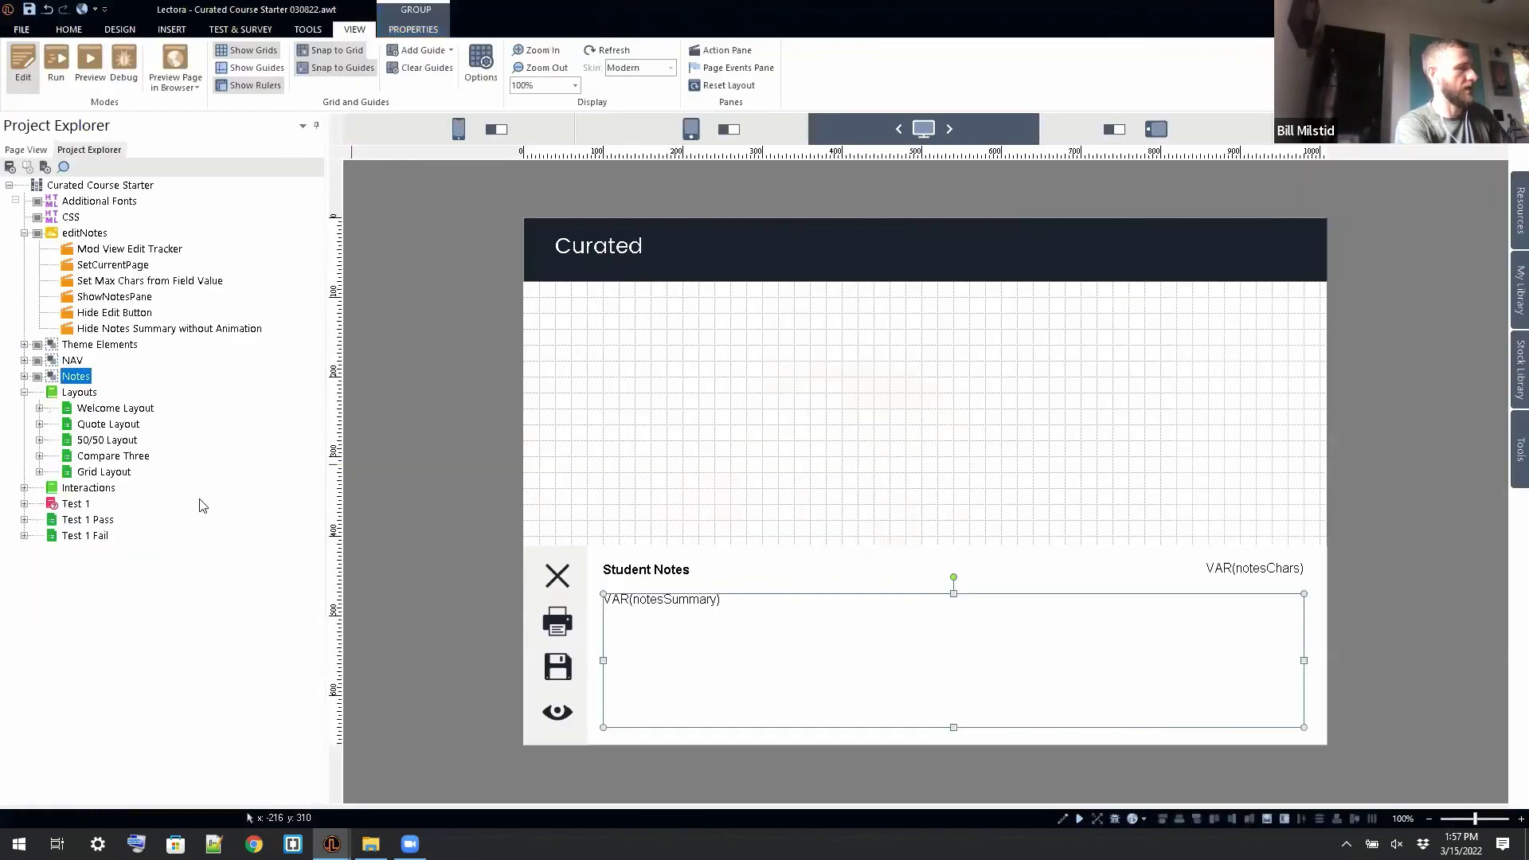
Step: Switch to the Curated Composite v2 project and preview the first Vertical Flipcard page of the Interactions chapter in the browser
mouse_move(330, 842)
left_click(247, 777)
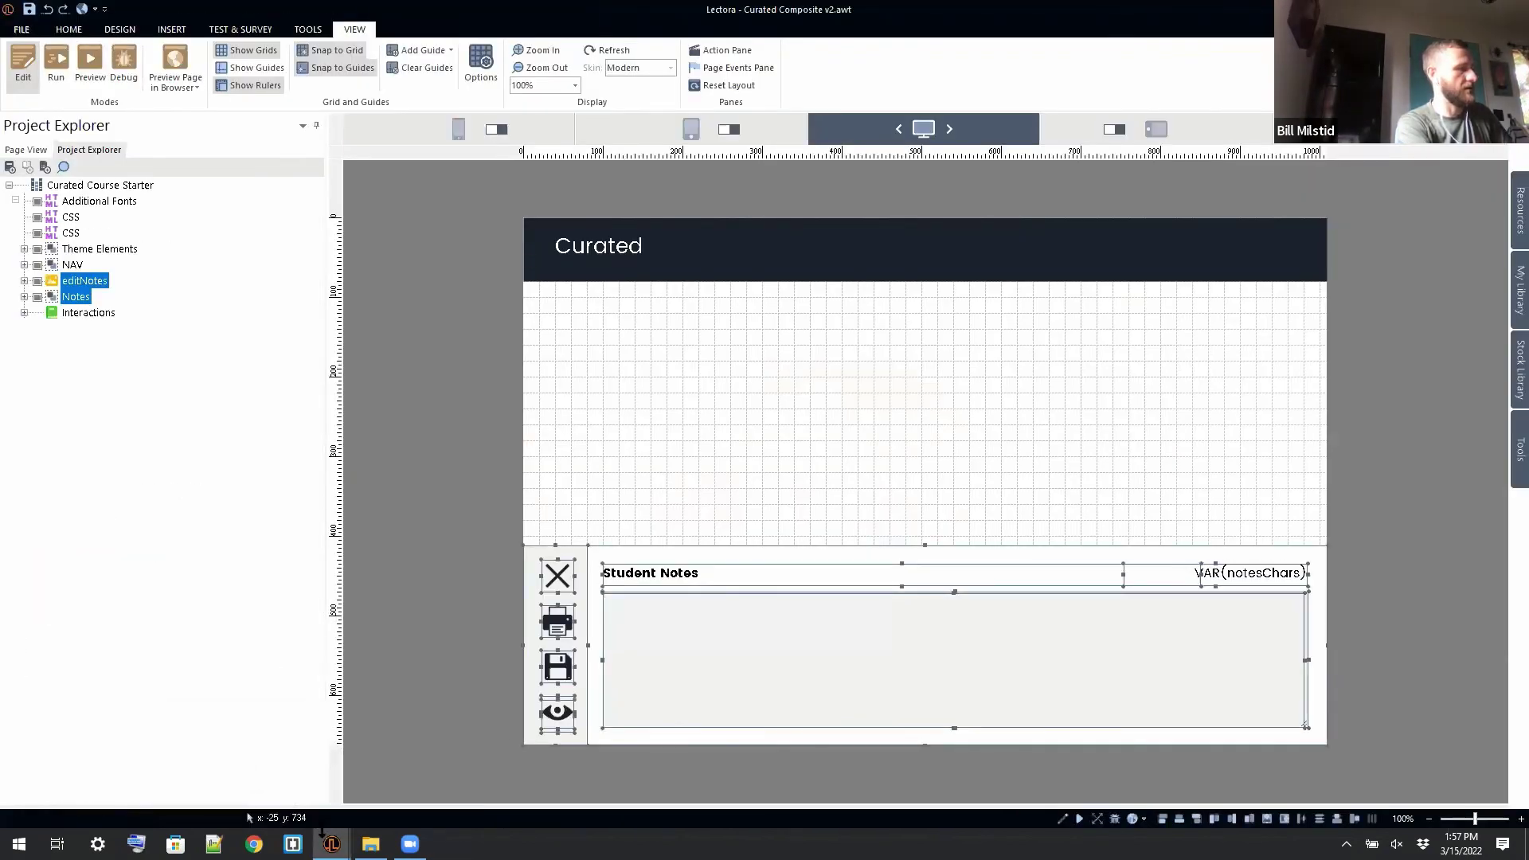
left_click(86, 313)
left_click(24, 312)
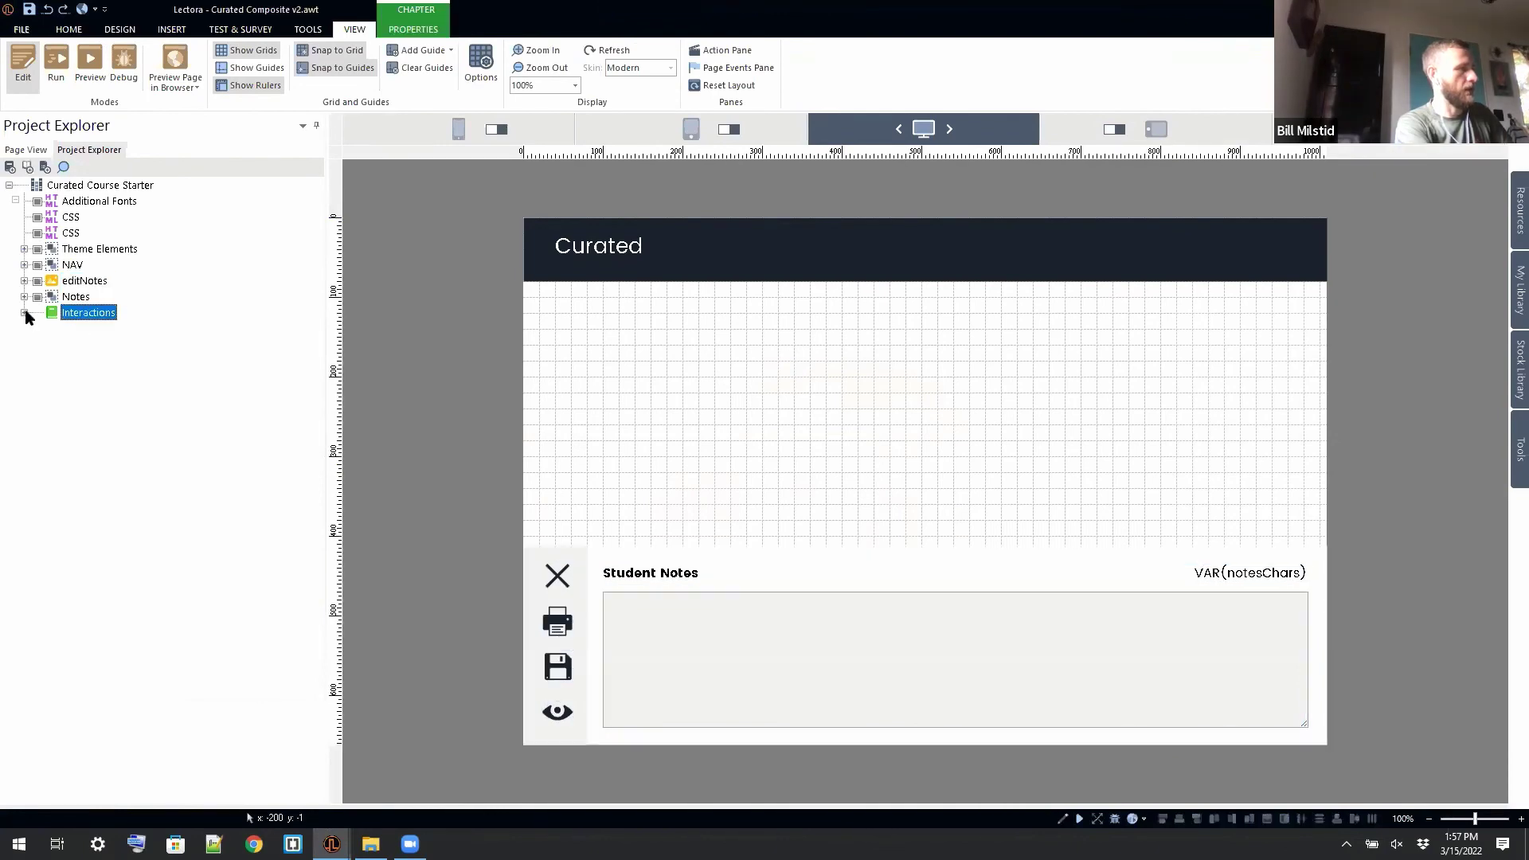
left_click(110, 346)
left_click(113, 360)
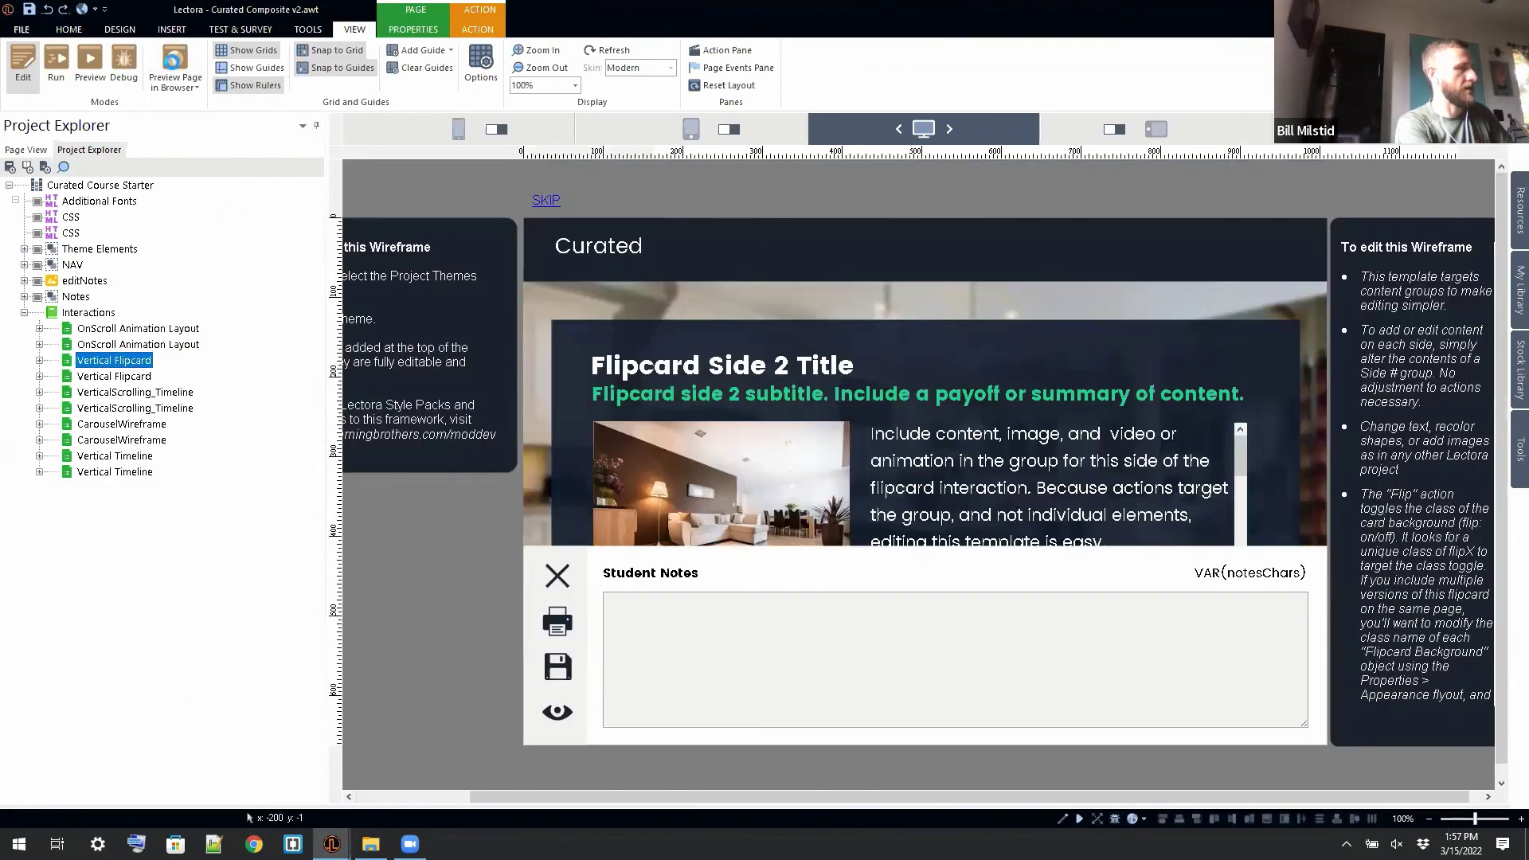
left_click(175, 57)
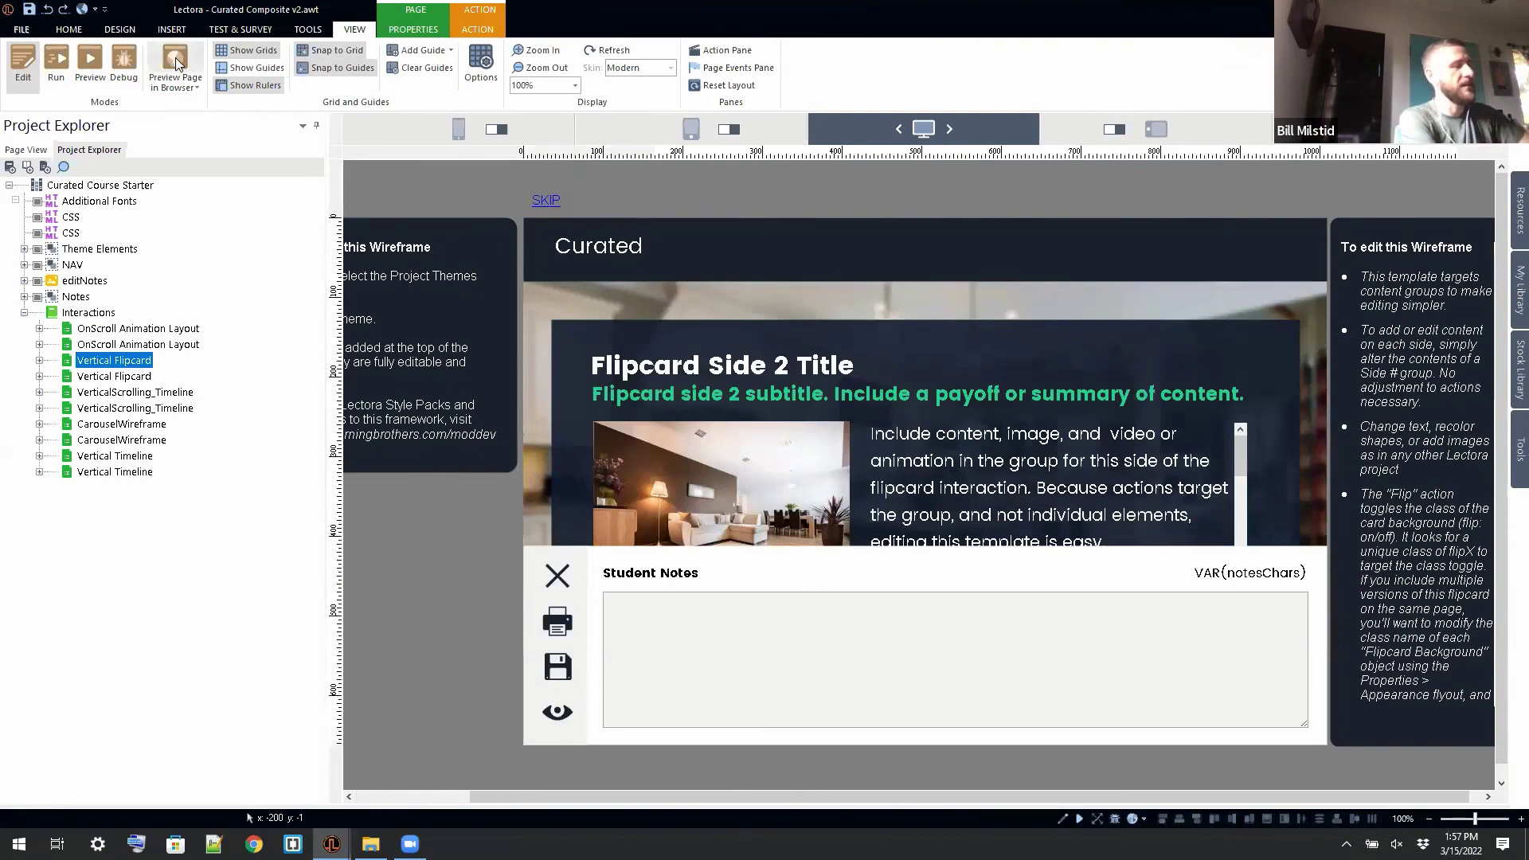